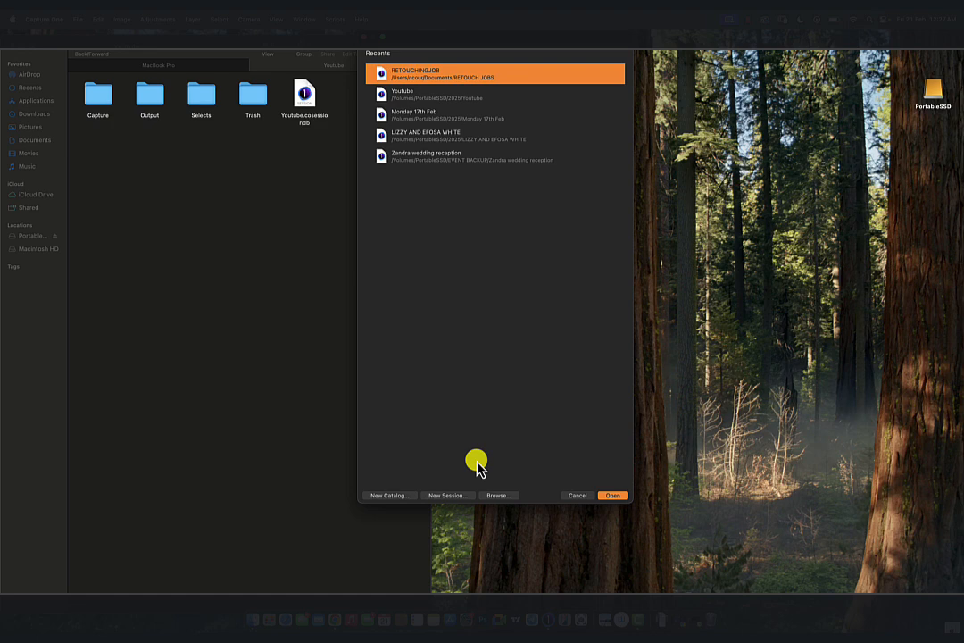
Step: Create a new session named "youtube test" in /Volumes/PortableSSD/2025 using the Blank template
{"action": "left_click", "coordinate": [450, 496]}
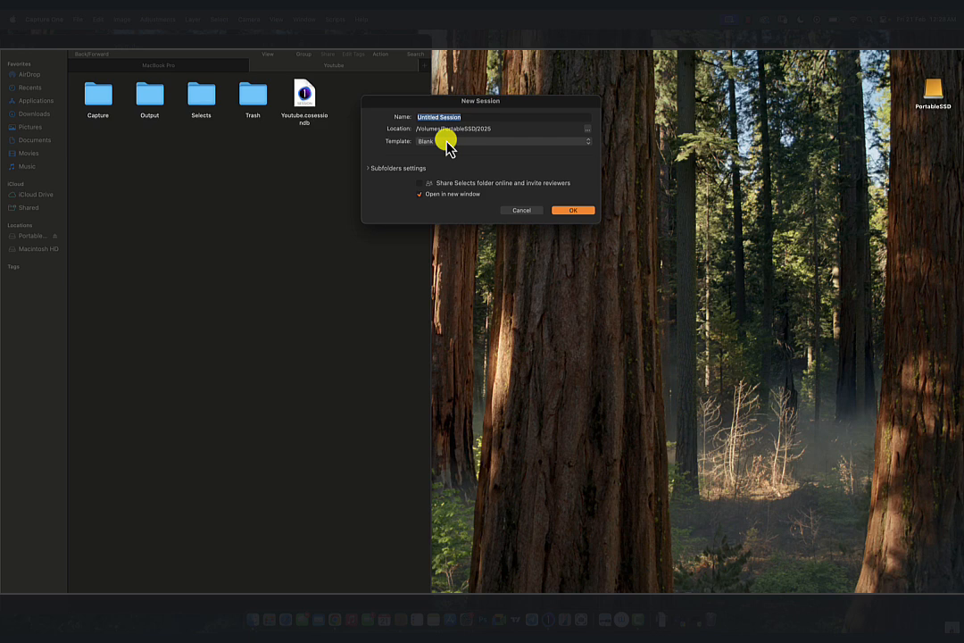
{"action": "type", "text": "youtube test"}
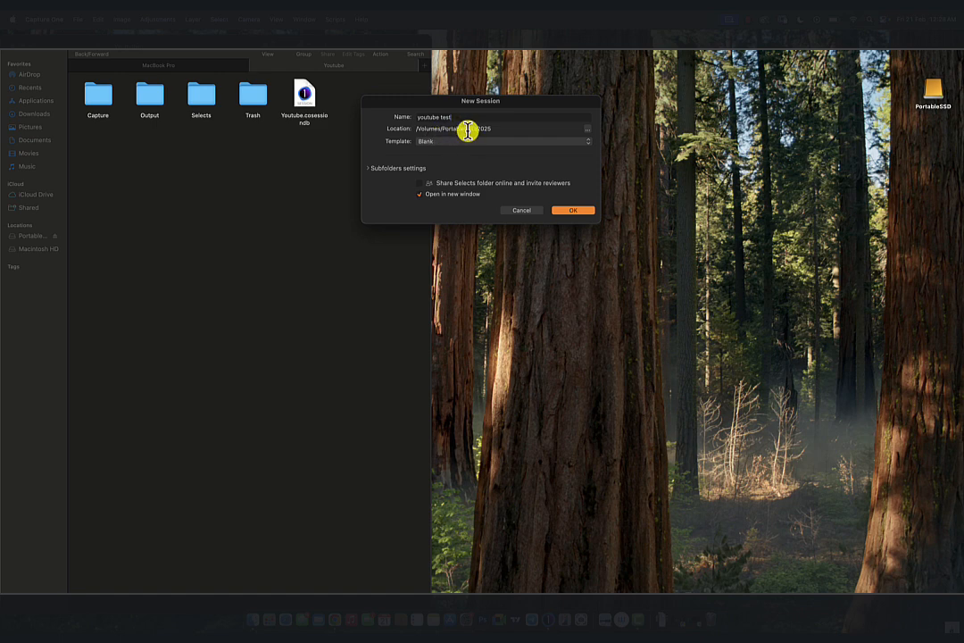
{"action": "key", "text": "XF86AudioMute"}
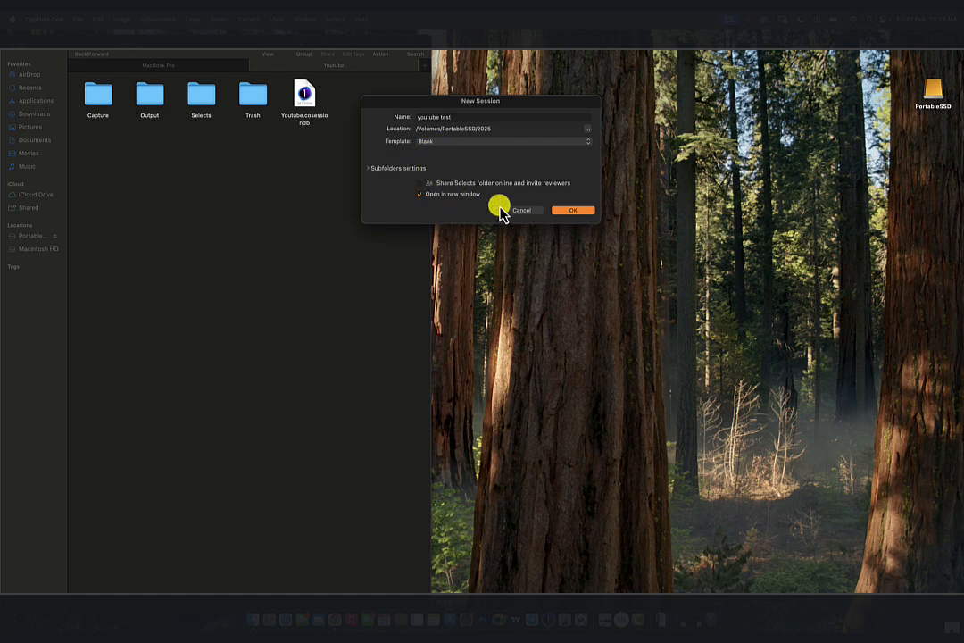
{"action": "left_click", "coordinate": [576, 211]}
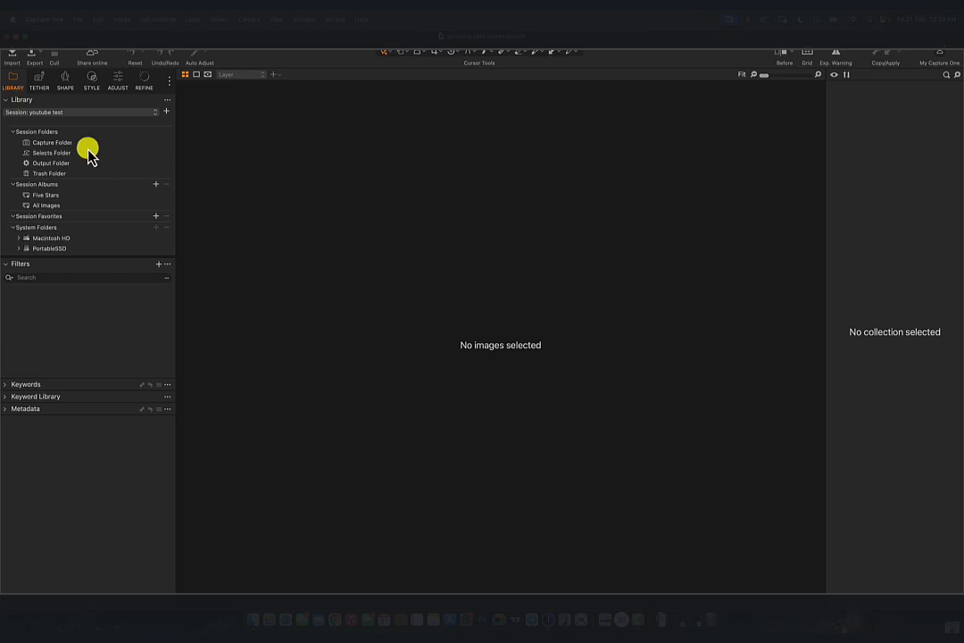
Step: Start an import into the session's Capture Folder, using the Capture folder inside PortableSSD/2025/Youtube as the source
{"action": "left_click", "coordinate": [60, 143]}
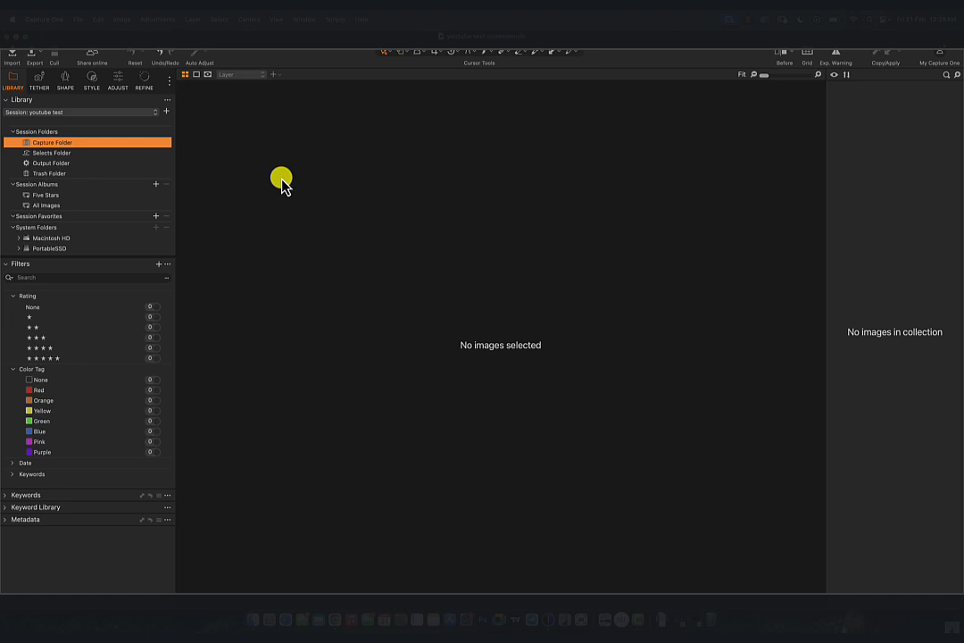
{"action": "left_click", "coordinate": [14, 60]}
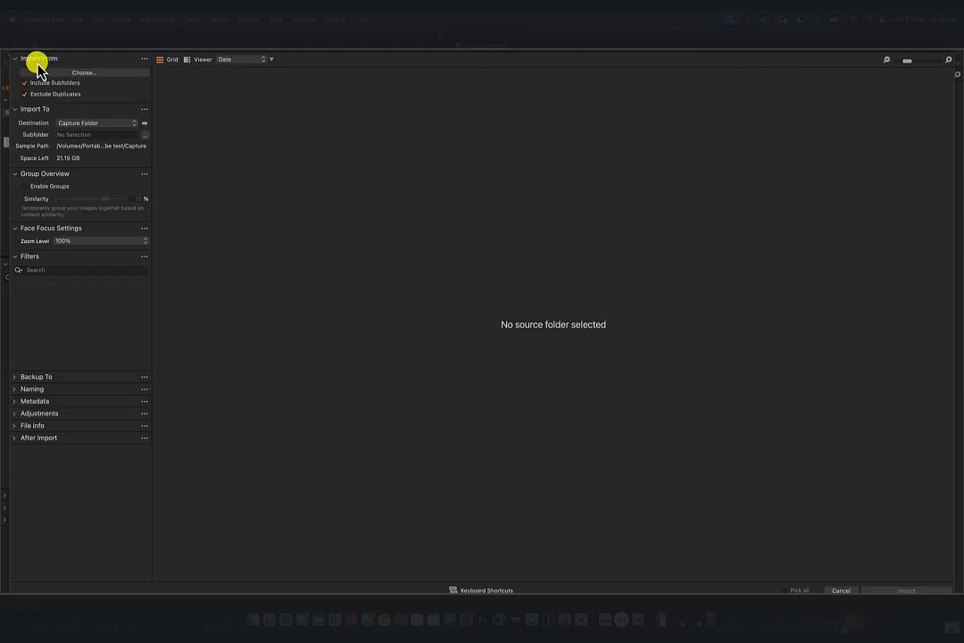
{"action": "left_click", "coordinate": [70, 74]}
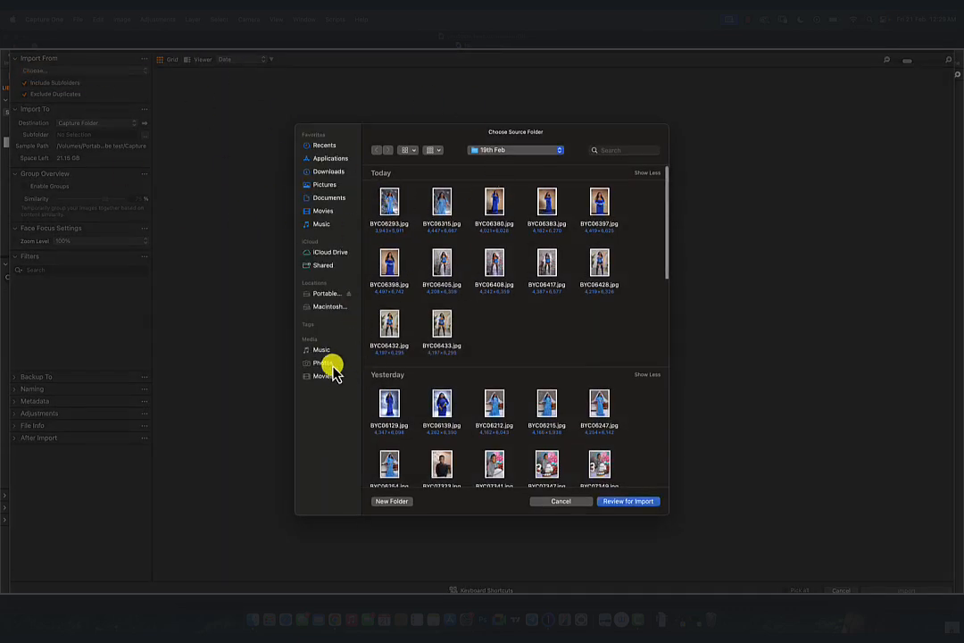
{"action": "left_click", "coordinate": [327, 294]}
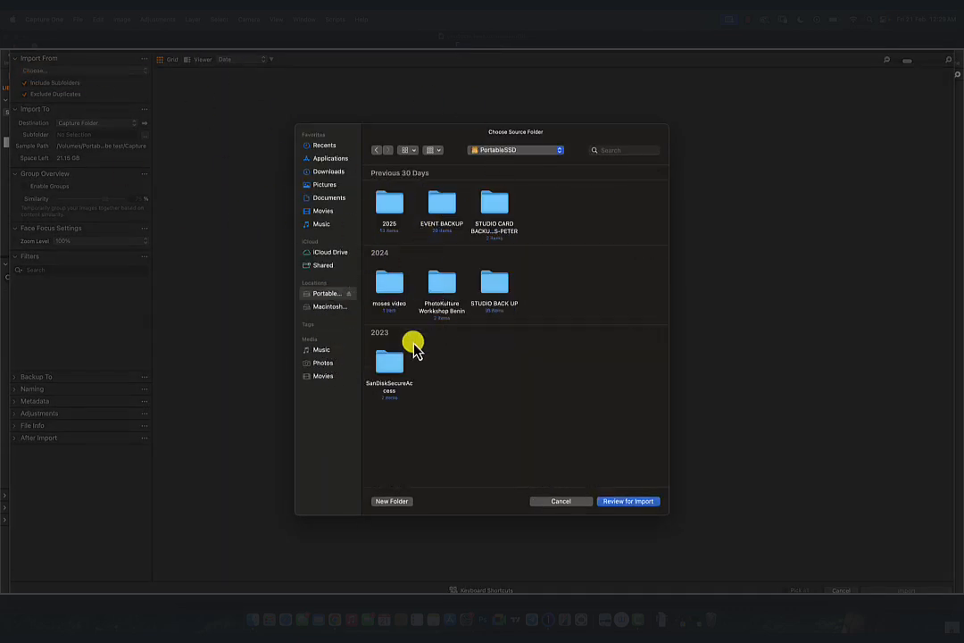
{"action": "double_click", "coordinate": [391, 217]}
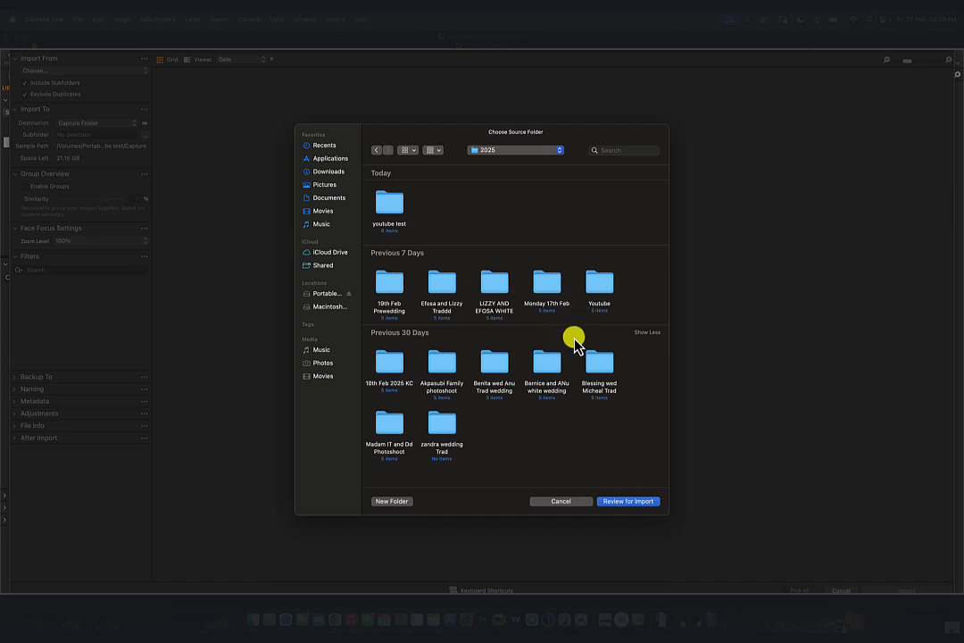
{"action": "double_click", "coordinate": [602, 281]}
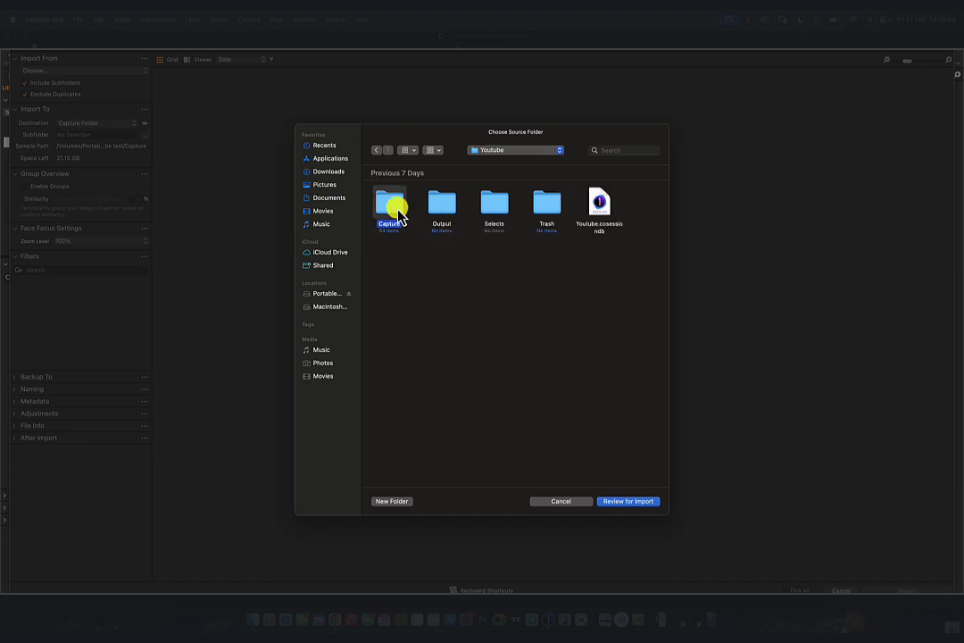
{"action": "double_click", "coordinate": [393, 217]}
{"action": "scroll", "coordinate": [498, 246], "scroll_direction": "down", "scroll_amount": 5}
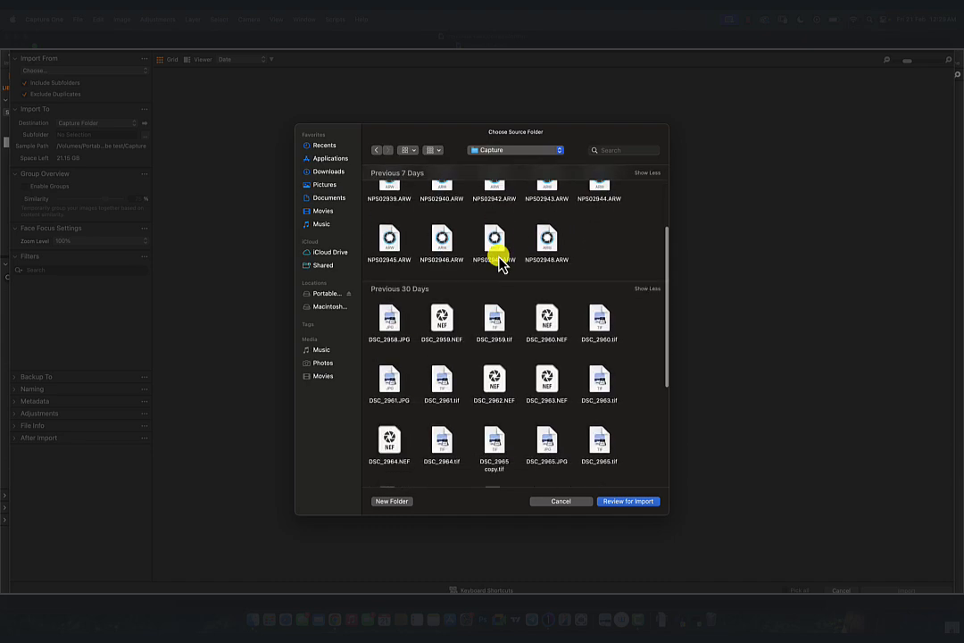
{"action": "scroll", "coordinate": [500, 263], "scroll_direction": "down", "scroll_amount": 1}
{"action": "left_click", "coordinate": [632, 501]}
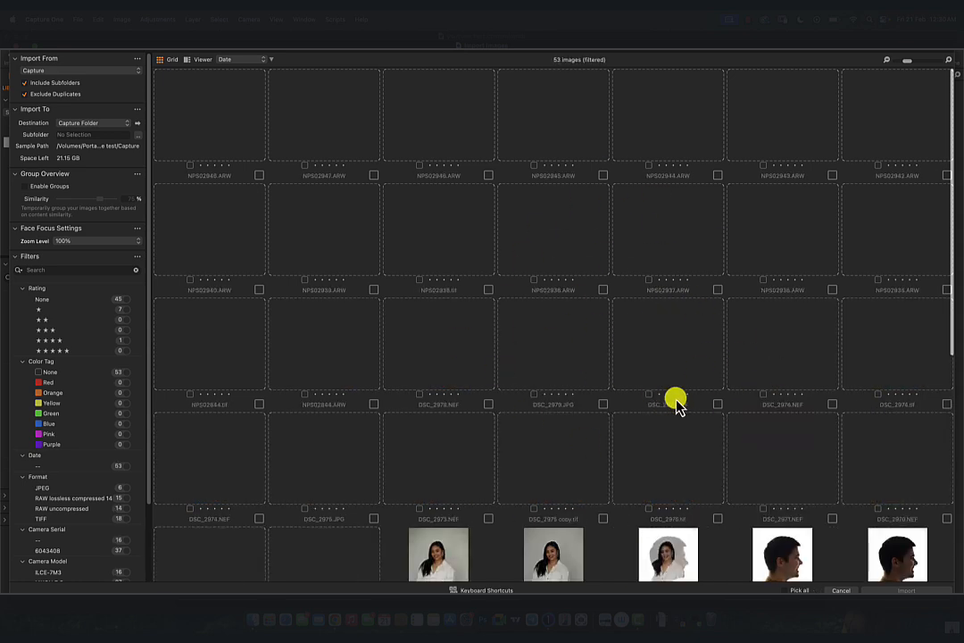
Step: Pick only DSC_2967.tif and DSC_2967.NEF for import
{"action": "scroll", "coordinate": [612, 421], "scroll_direction": "down", "scroll_amount": 3}
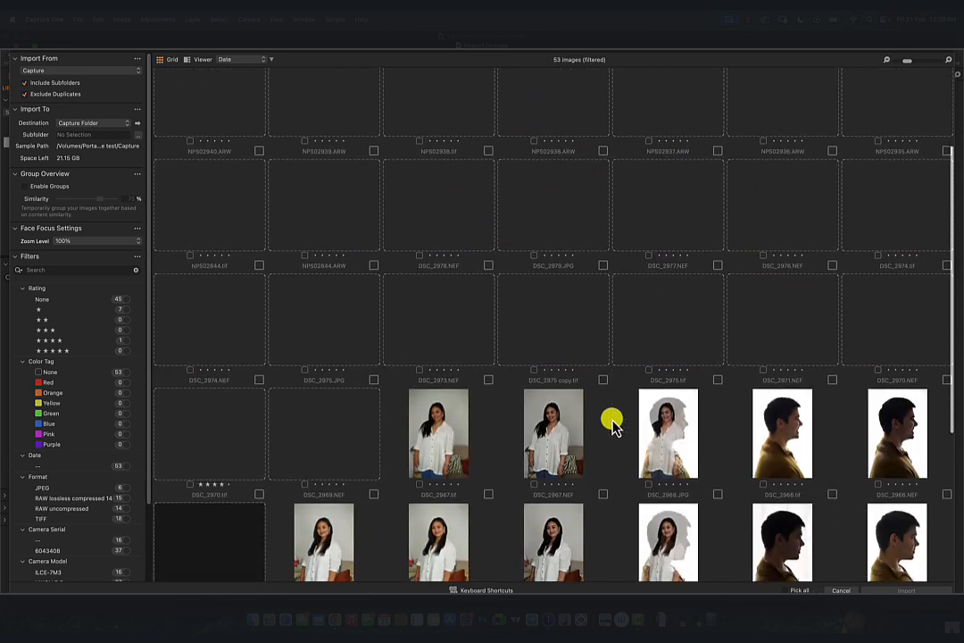
{"action": "scroll", "coordinate": [647, 490], "scroll_direction": "down", "scroll_amount": 4}
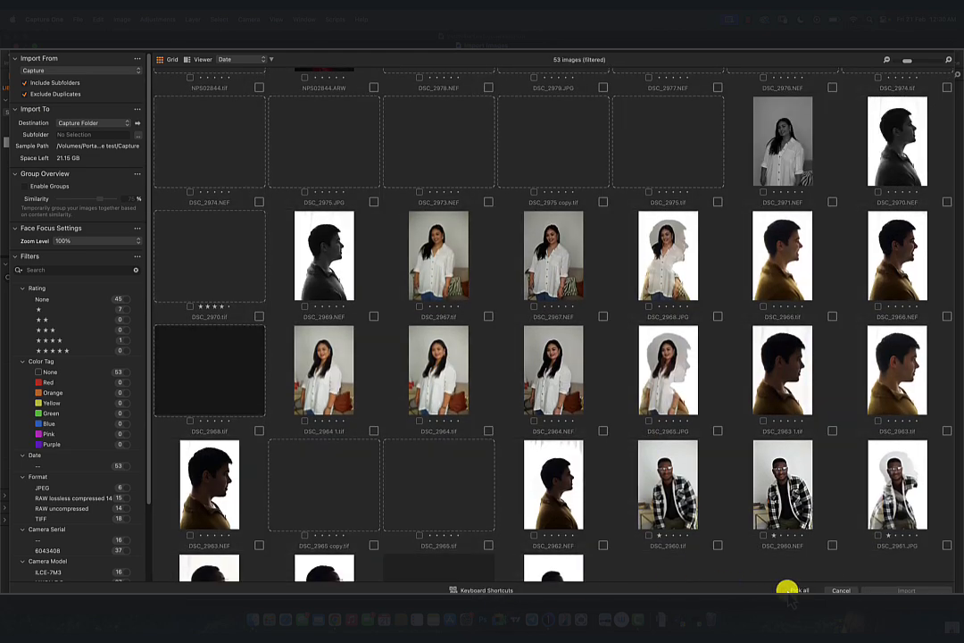
{"action": "left_click", "coordinate": [797, 590]}
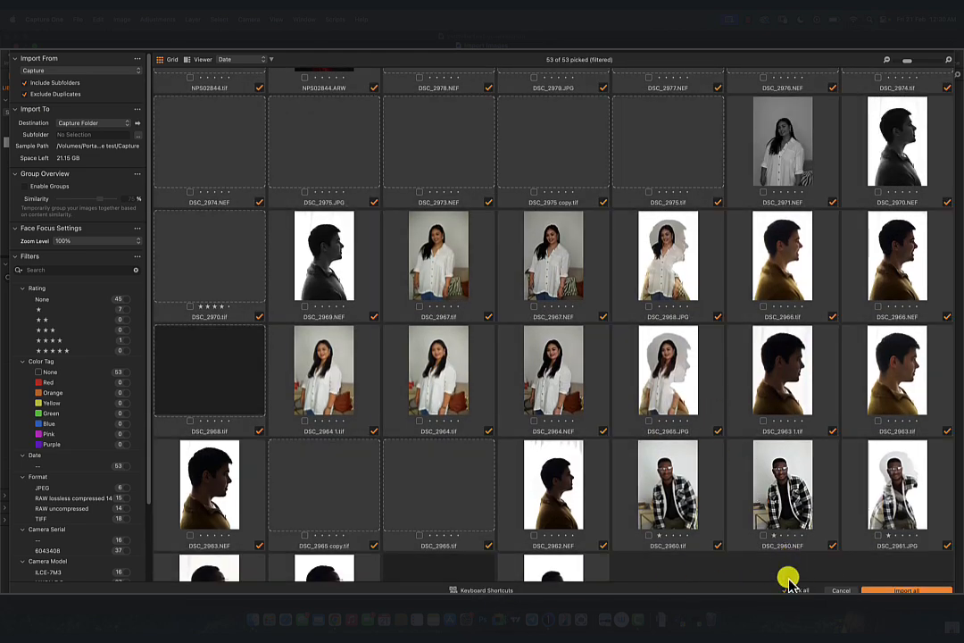
{"action": "left_click", "coordinate": [787, 589]}
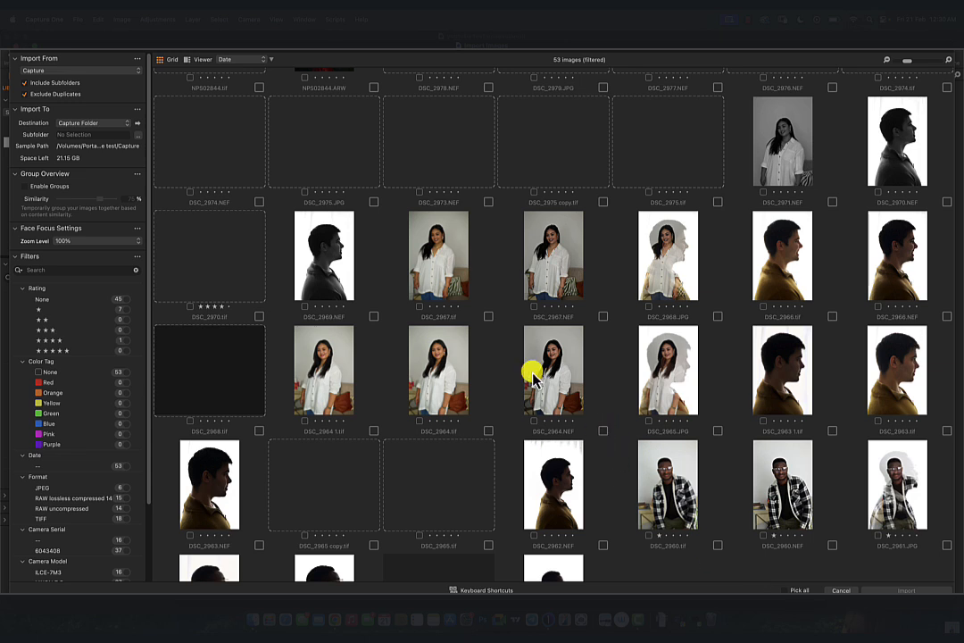
{"action": "left_click", "coordinate": [489, 316]}
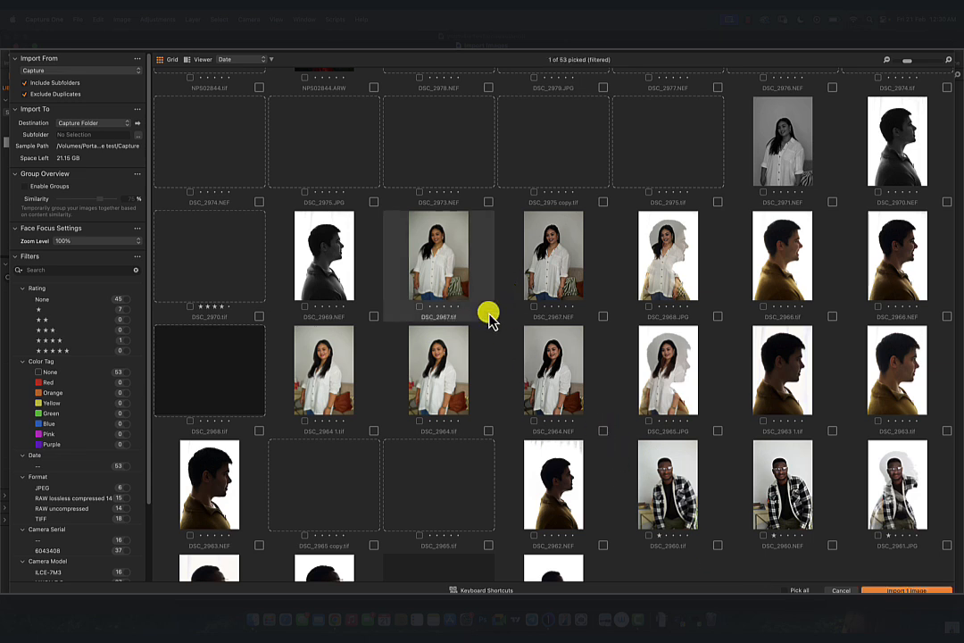
{"action": "left_click", "coordinate": [603, 316]}
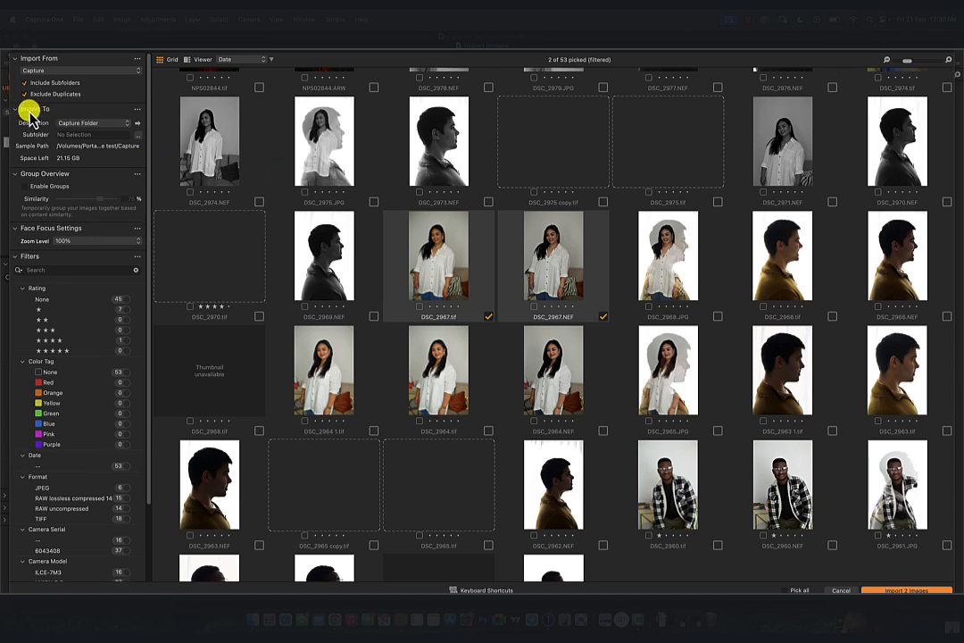
Step: Check the import destination options, keep Capture Folder, and look through the remaining import settings
{"action": "left_click", "coordinate": [79, 125]}
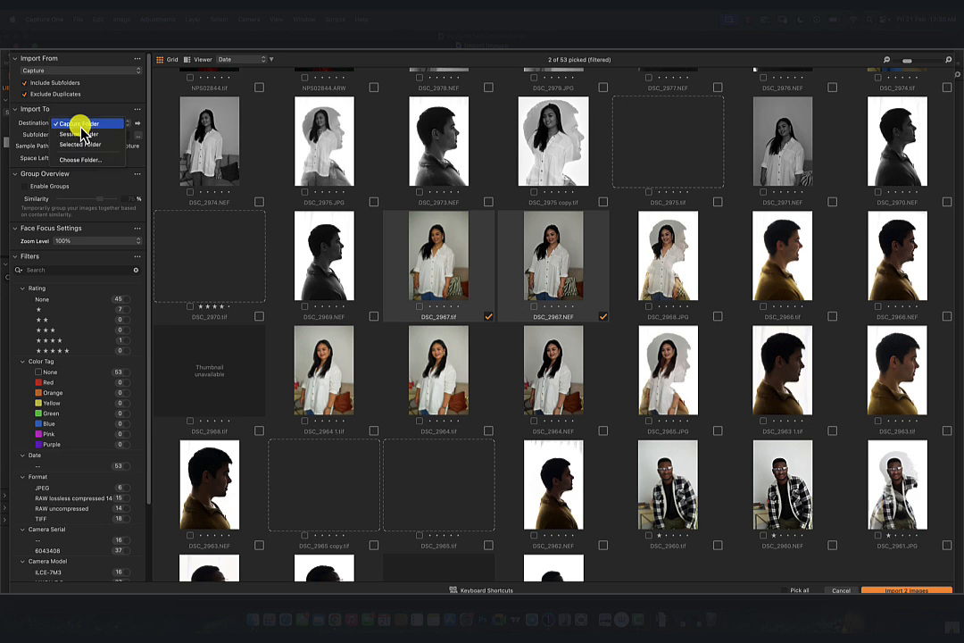
{"action": "left_click", "coordinate": [81, 127]}
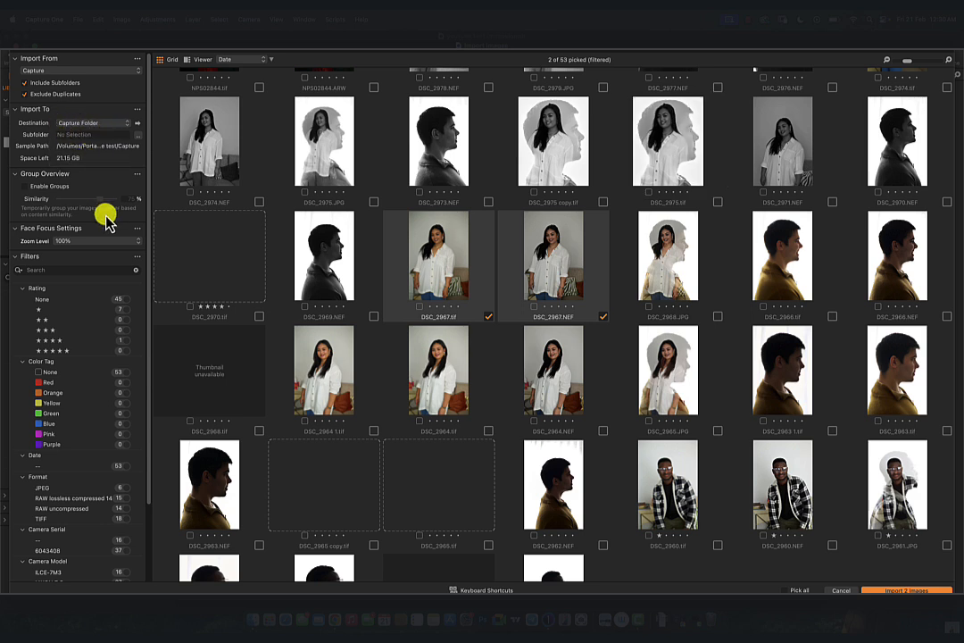
{"action": "scroll", "coordinate": [104, 215], "scroll_direction": "down", "scroll_amount": 5}
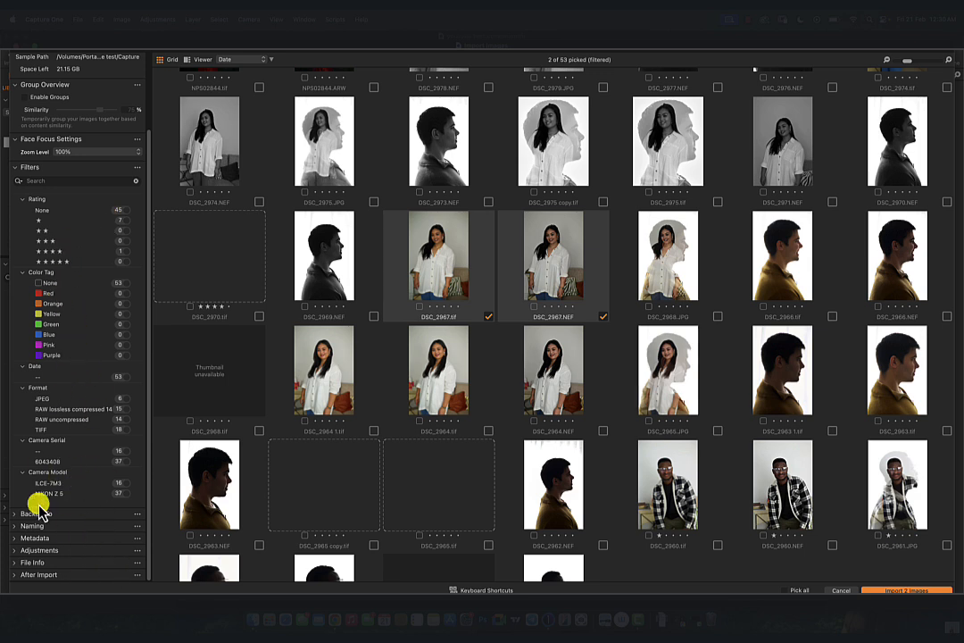
{"action": "scroll", "coordinate": [90, 223], "scroll_direction": "up", "scroll_amount": 5}
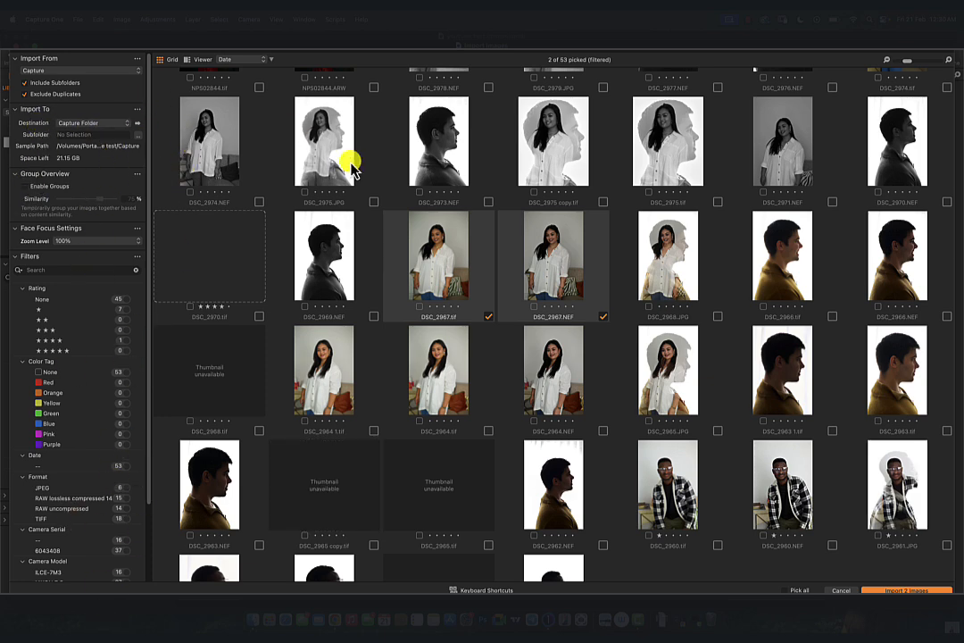
Step: Add NPS02844.tif to the picked images and import all three
{"action": "scroll", "coordinate": [422, 188], "scroll_direction": "up", "scroll_amount": 5}
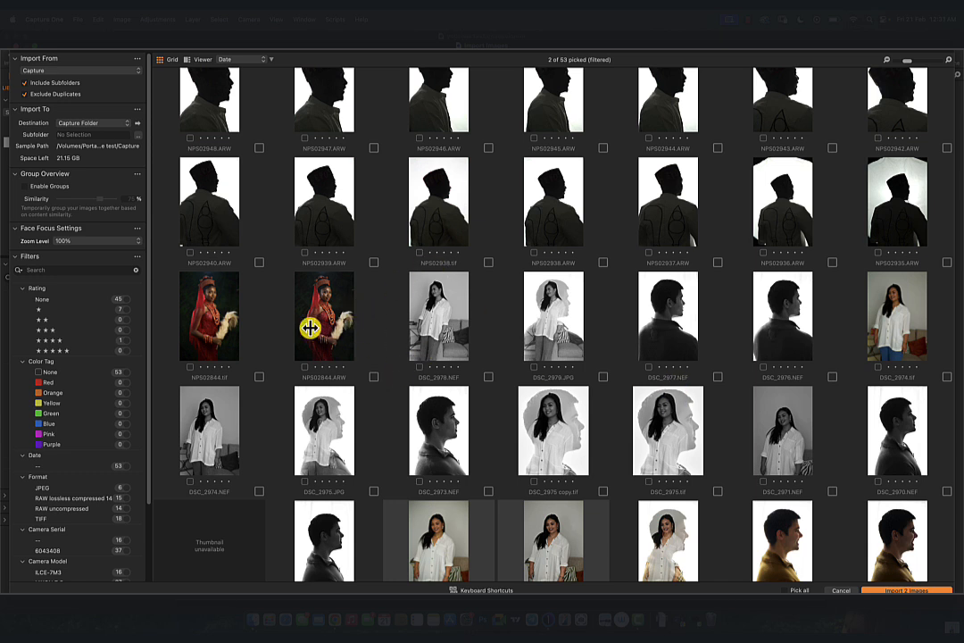
{"action": "left_click", "coordinate": [259, 376]}
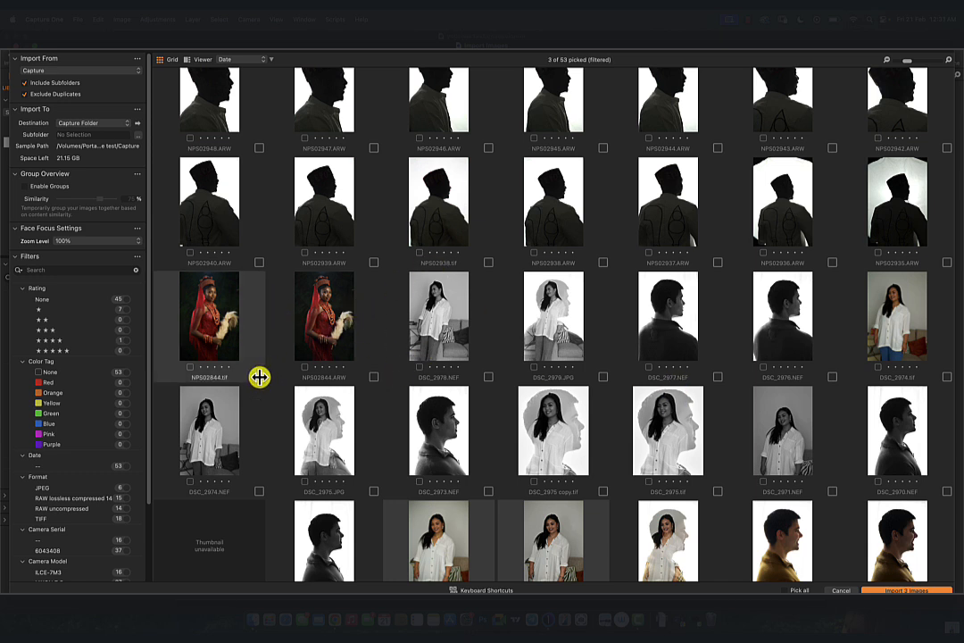
{"action": "left_click", "coordinate": [913, 589]}
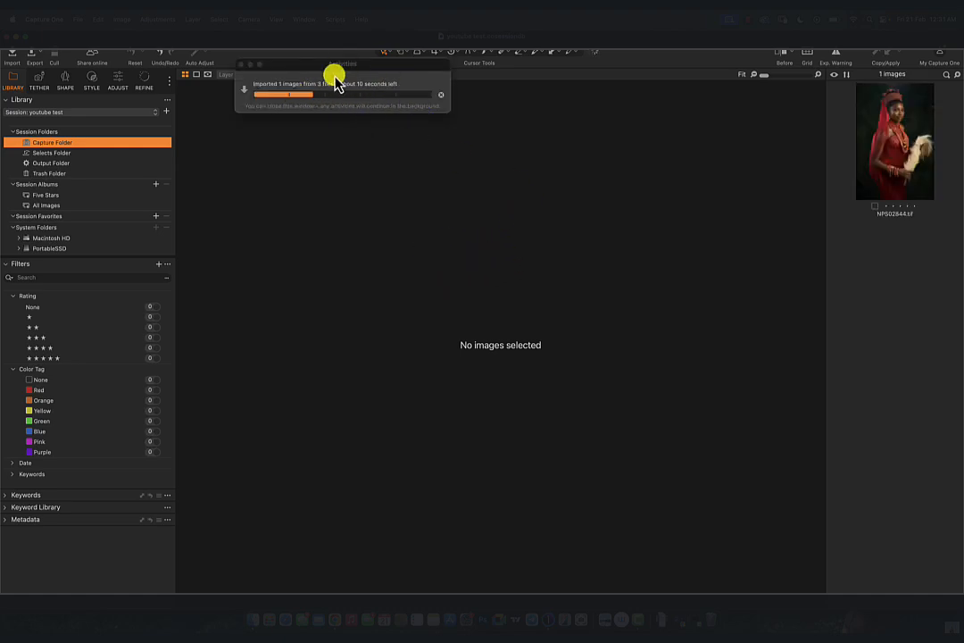
Step: View the imported NPS02844.tif and DSC_2967.NEF images
{"action": "left_click", "coordinate": [913, 132]}
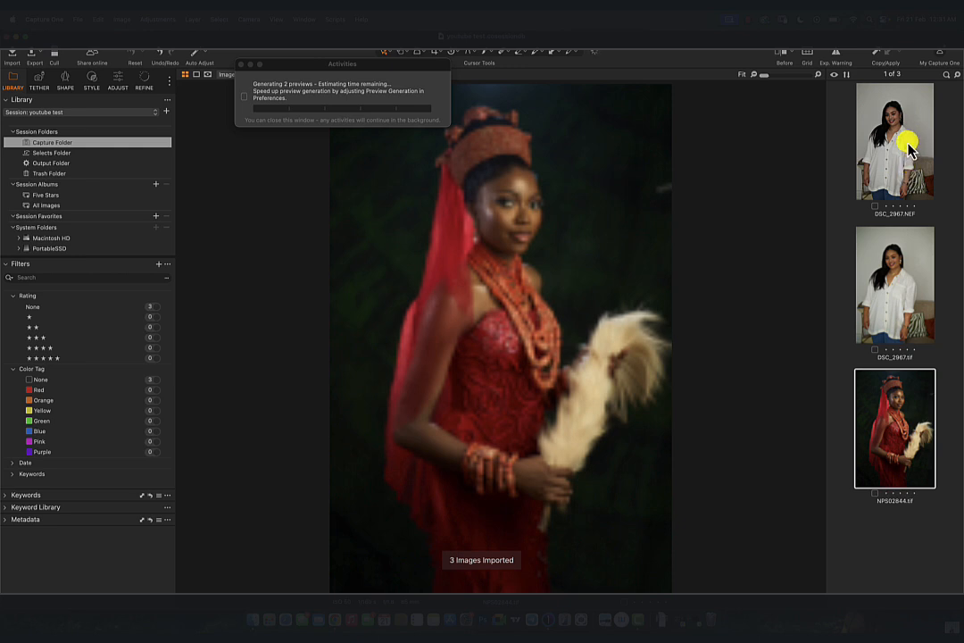
{"action": "left_click", "coordinate": [911, 150]}
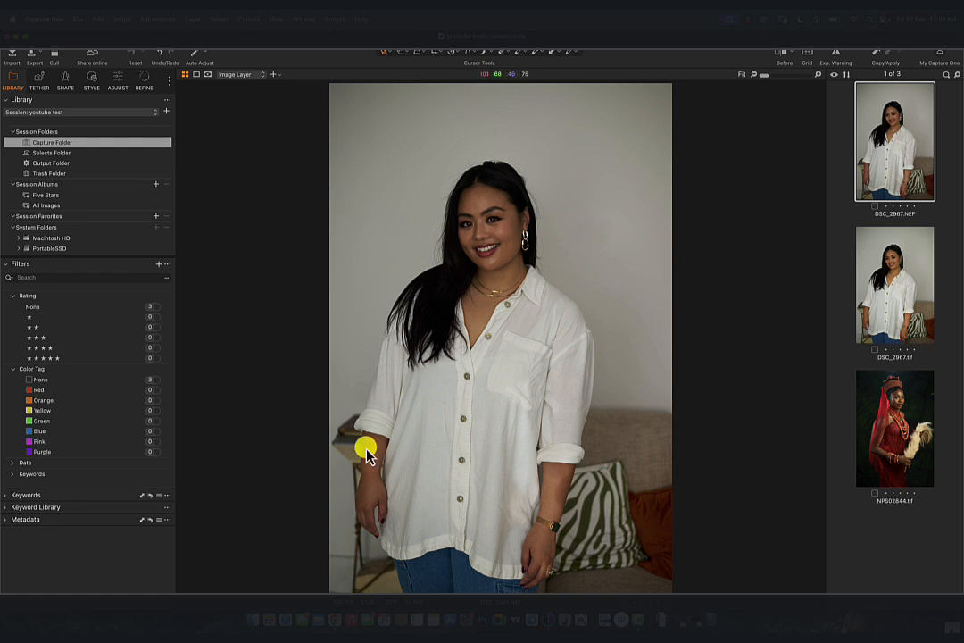
Step: Switch to Finder and open the youtube test session folder inside 2025 on PortableSSD to inspect its contents
{"action": "left_click", "coordinate": [253, 618]}
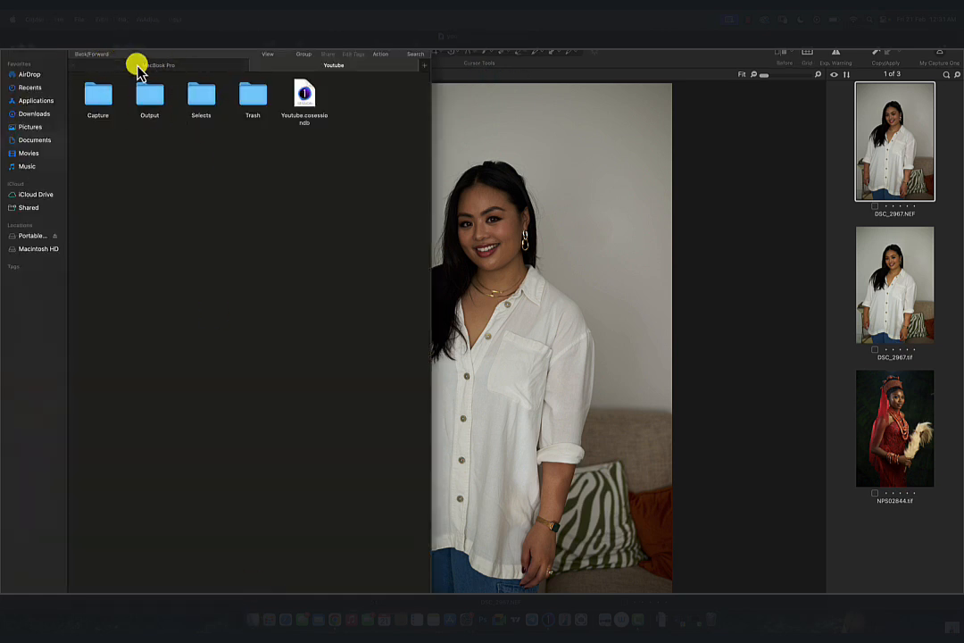
{"action": "left_click", "coordinate": [33, 236]}
{"action": "left_click", "coordinate": [97, 97]}
{"action": "double_click", "coordinate": [96, 95]}
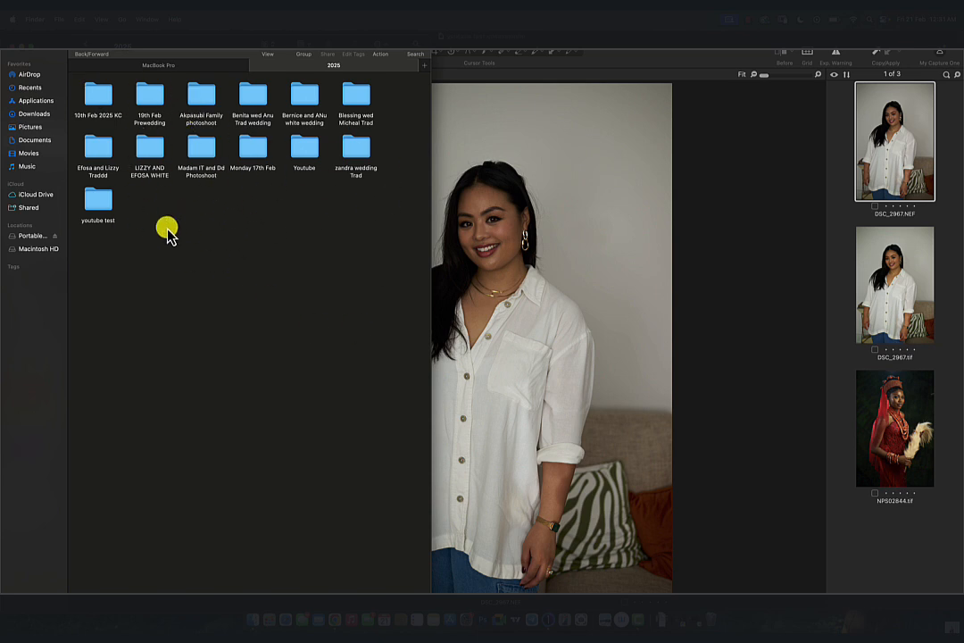
{"action": "double_click", "coordinate": [97, 214]}
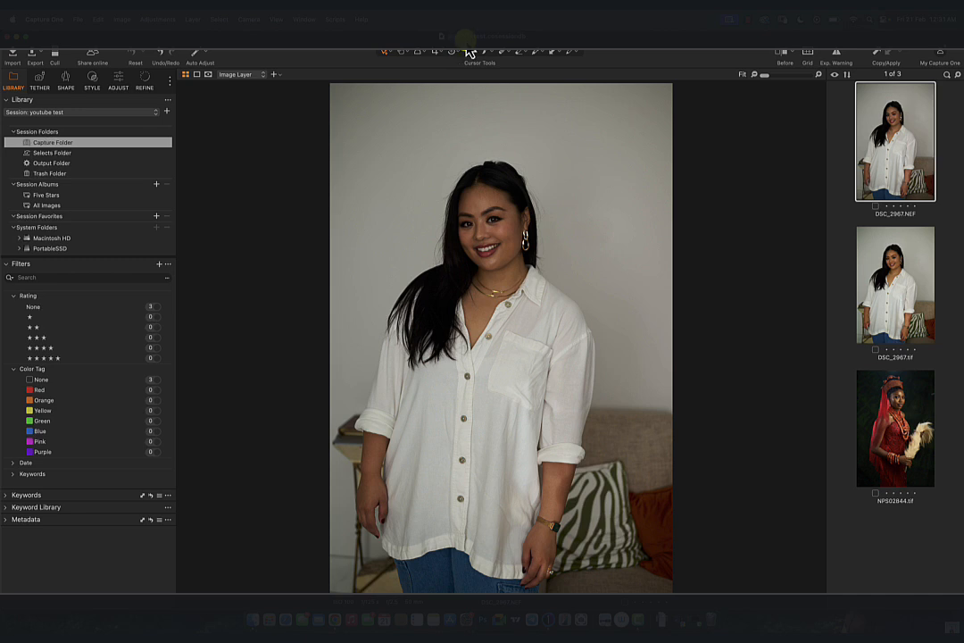
{"action": "left_click", "coordinate": [254, 620]}
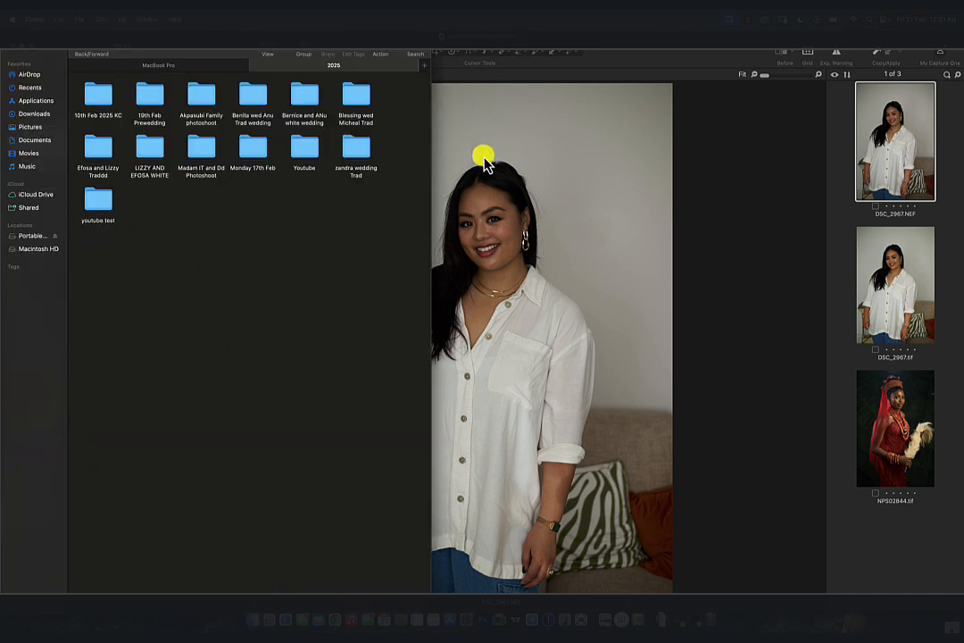
{"action": "left_click", "coordinate": [566, 87]}
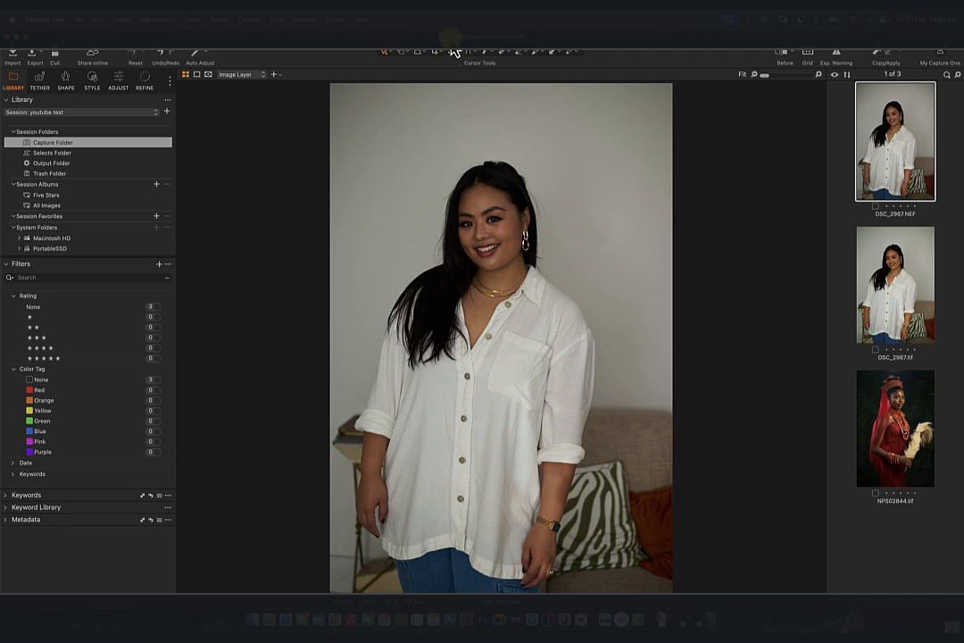
{"action": "left_click", "coordinate": [254, 623]}
{"action": "double_click", "coordinate": [102, 207]}
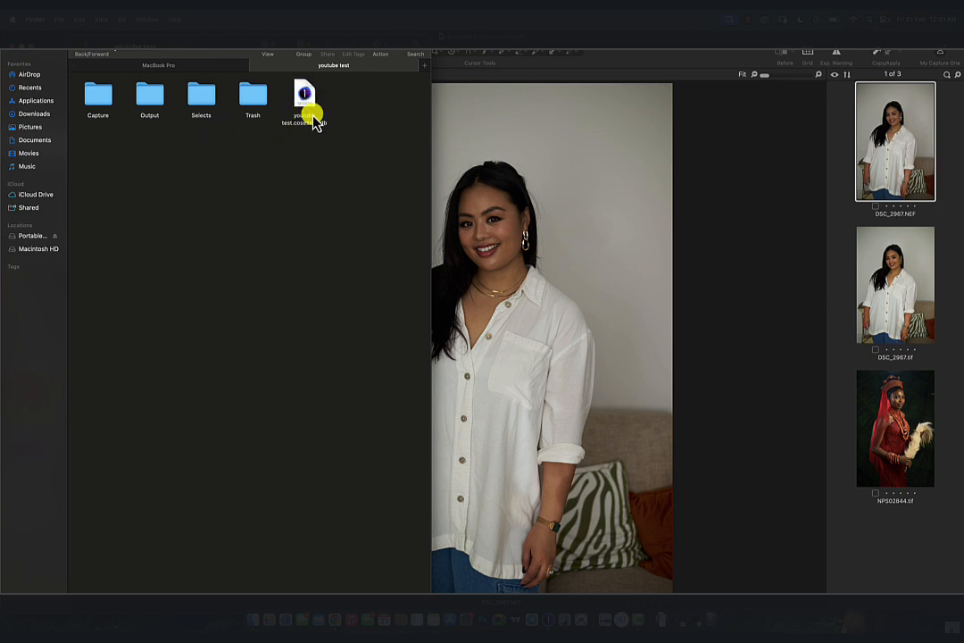
Step: Switch back to Capture One and close the youtube test session window
{"action": "left_click", "coordinate": [484, 56]}
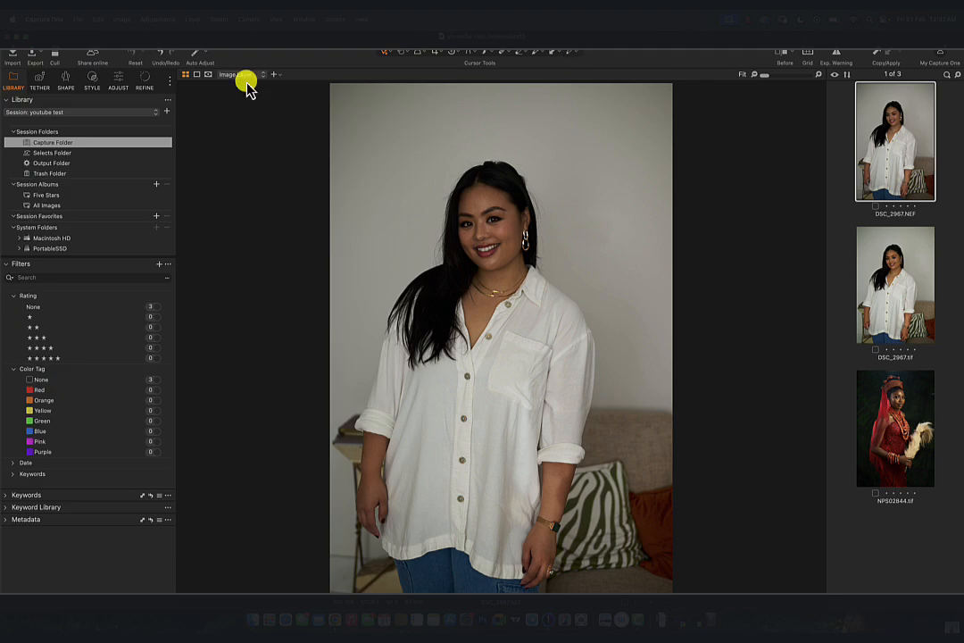
{"action": "left_click", "coordinate": [10, 38]}
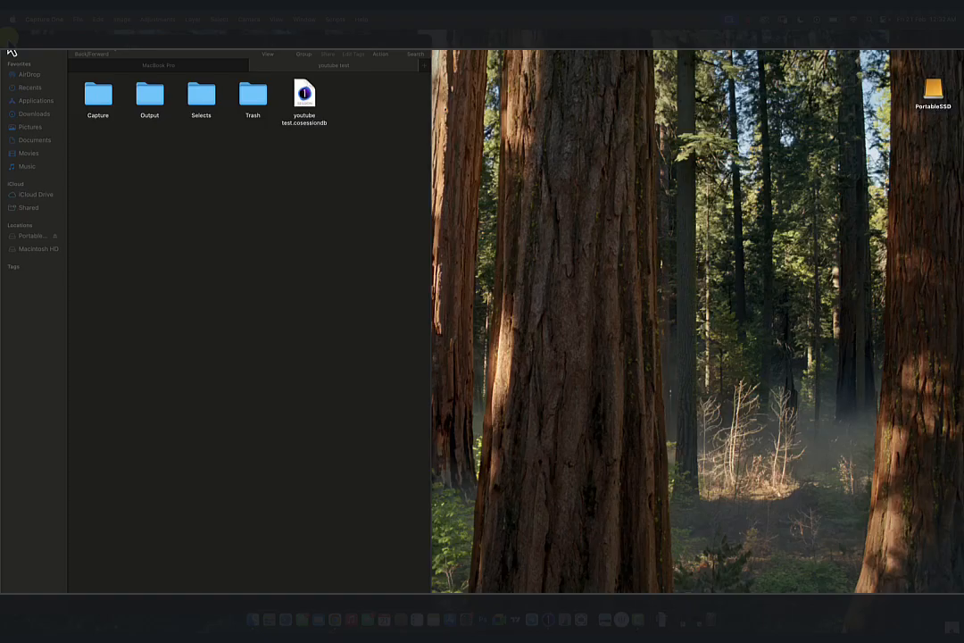
Step: Reopen the session in Capture One by opening youtube test.cosessiondb from its Finder folder
{"action": "left_click", "coordinate": [305, 106]}
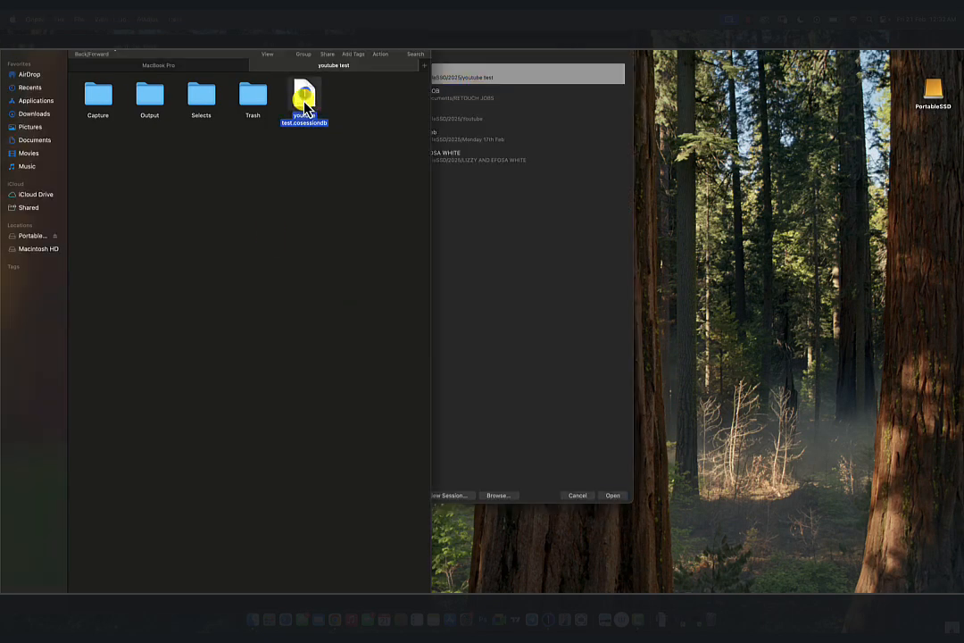
{"action": "double_click", "coordinate": [305, 106]}
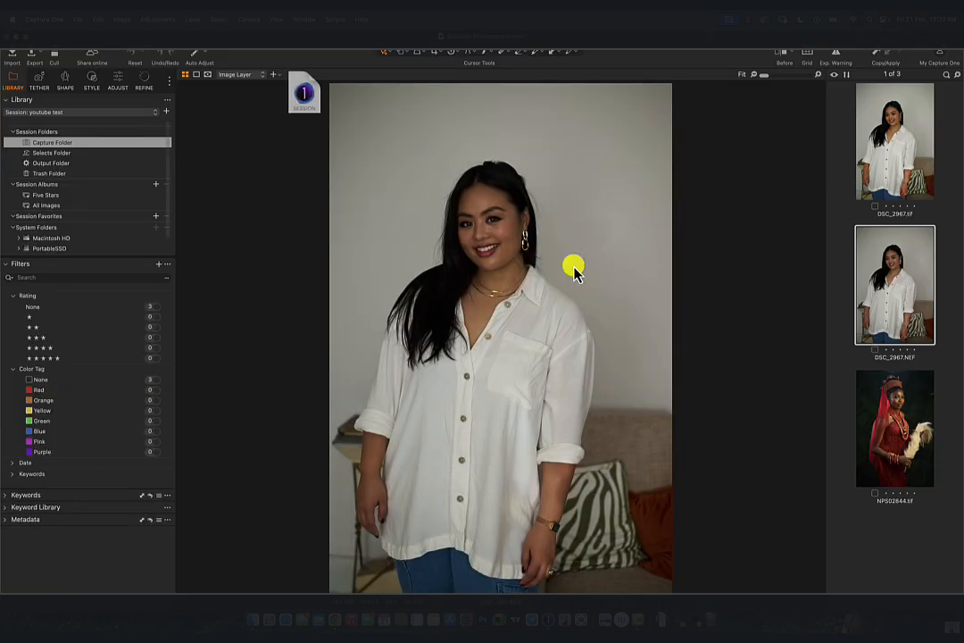
Step: Switch to Finder and open the youtube test session's Capture folder
{"action": "left_click", "coordinate": [254, 621]}
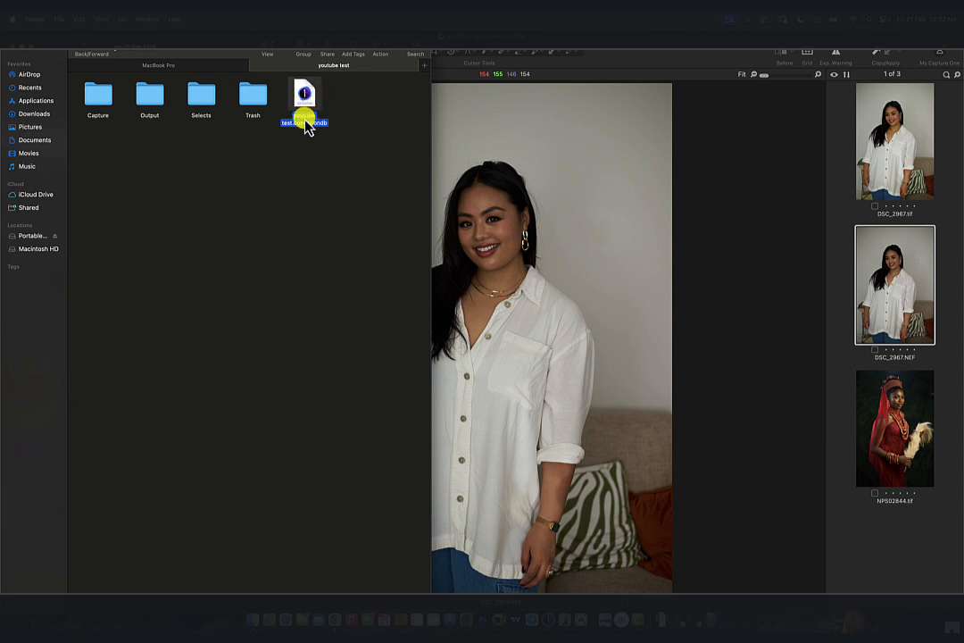
{"action": "left_click", "coordinate": [104, 106]}
{"action": "double_click", "coordinate": [104, 106]}
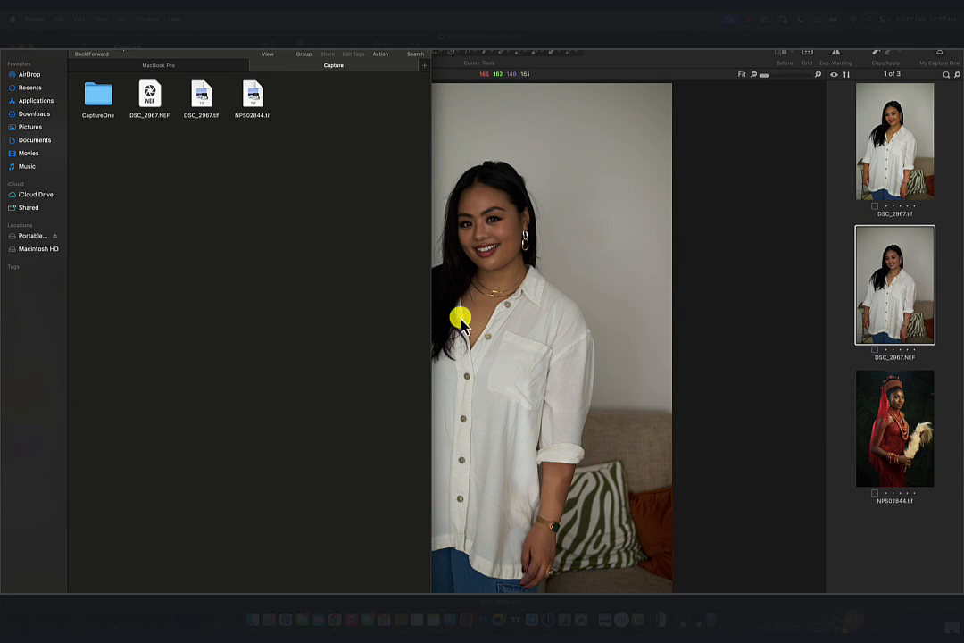
{"action": "right_click", "coordinate": [257, 620]}
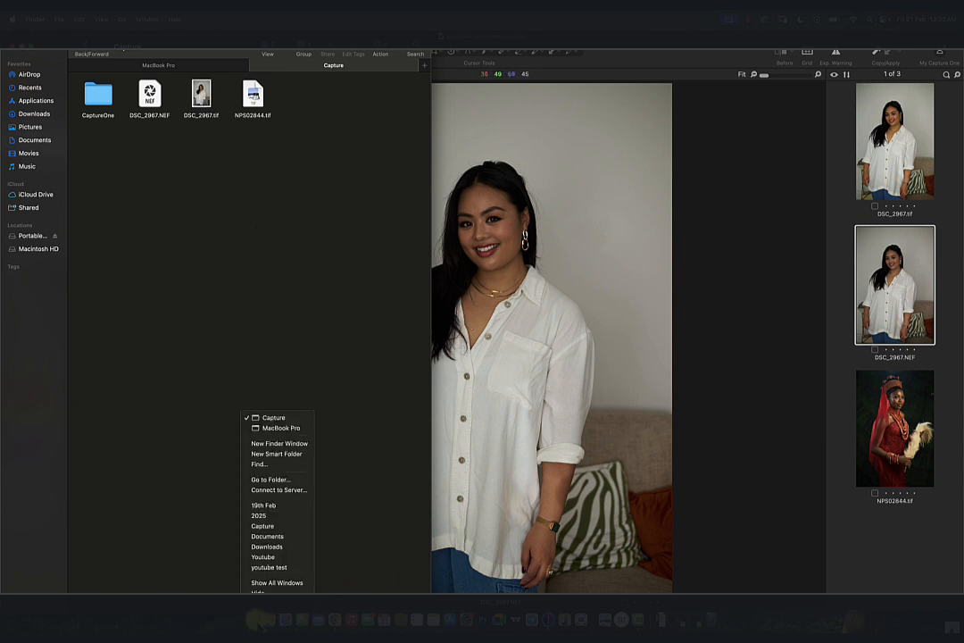
{"action": "left_click", "coordinate": [277, 456]}
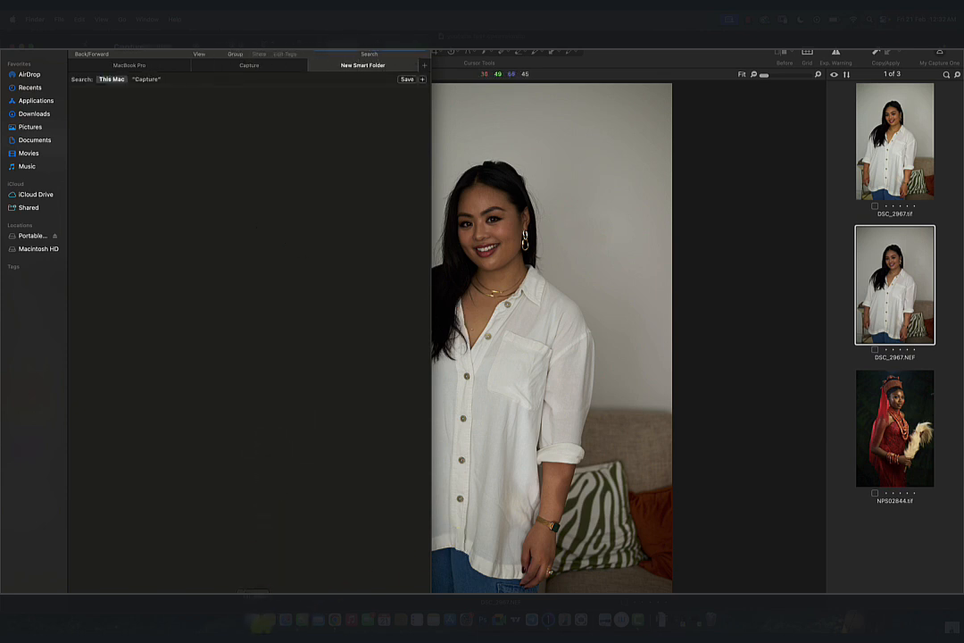
{"action": "left_click", "coordinate": [250, 67]}
{"action": "right_click", "coordinate": [253, 621]}
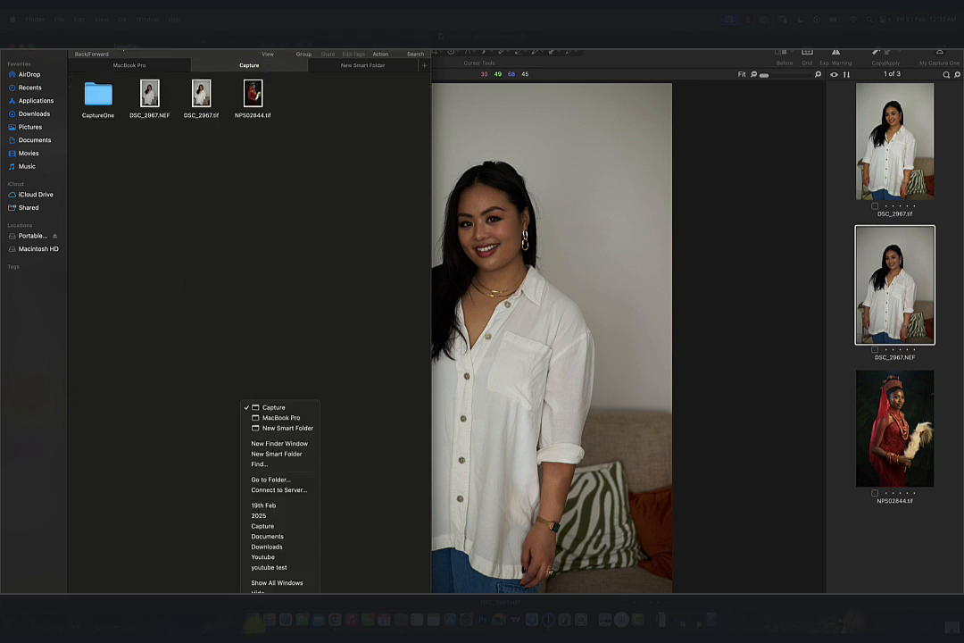
{"action": "left_click", "coordinate": [277, 429]}
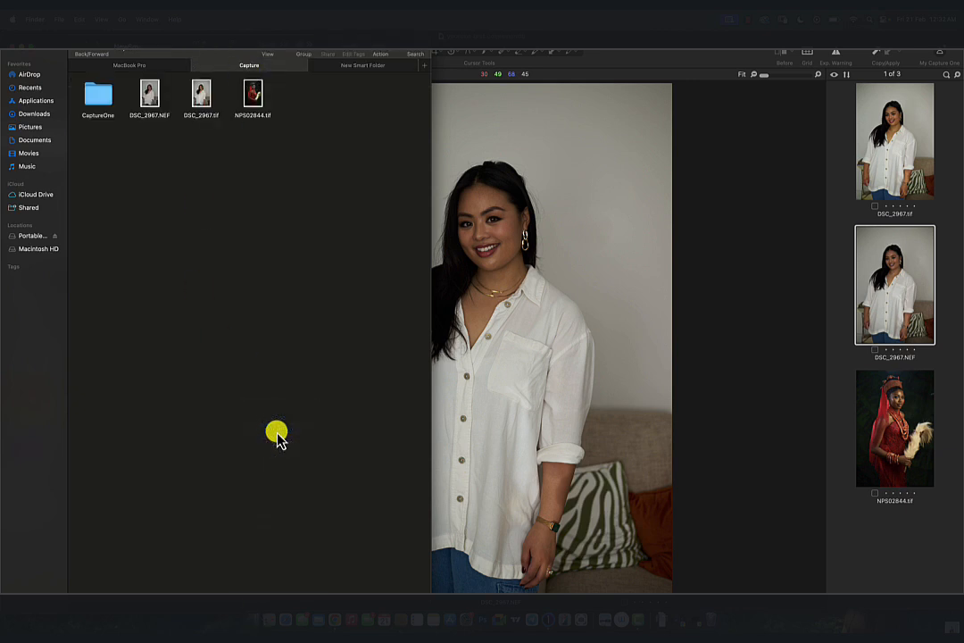
{"action": "left_click", "coordinate": [313, 65]}
Step: Bring up the MacBook Pro view in Finder and close it, keeping the session's Capture folder open
{"action": "right_click", "coordinate": [259, 620]}
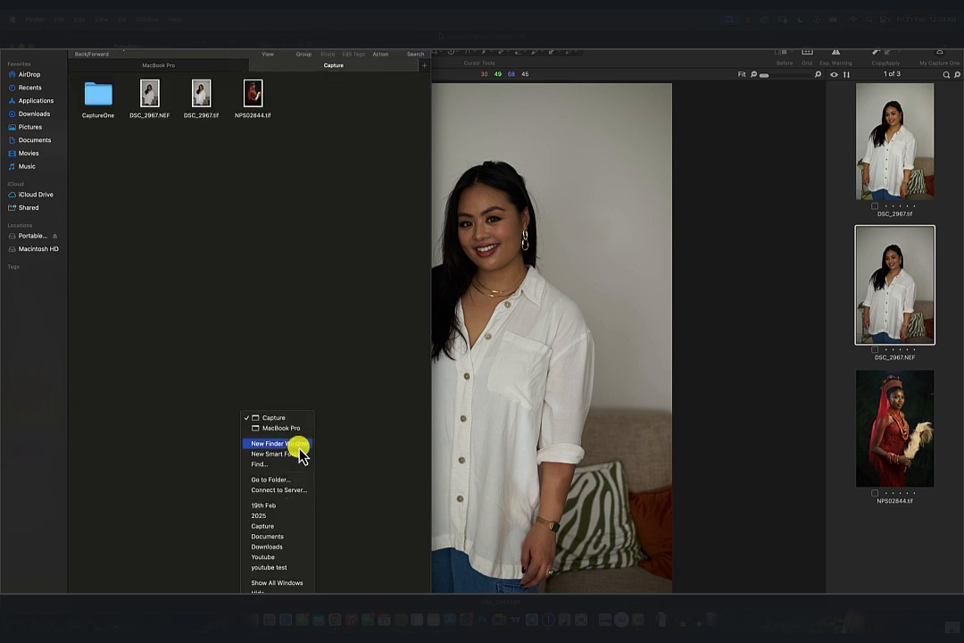
{"action": "left_click", "coordinate": [287, 432]}
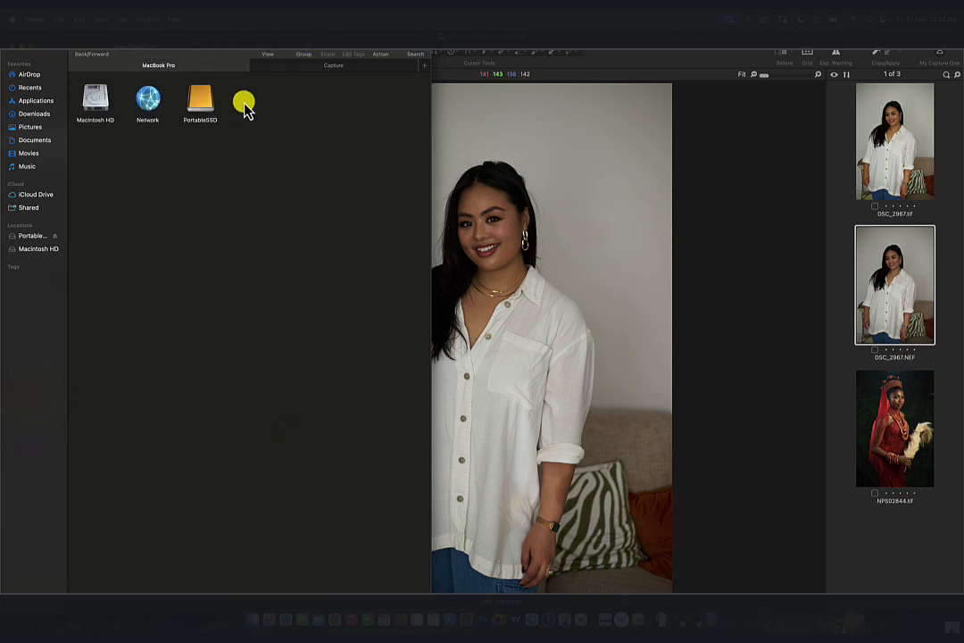
{"action": "left_click", "coordinate": [75, 73]}
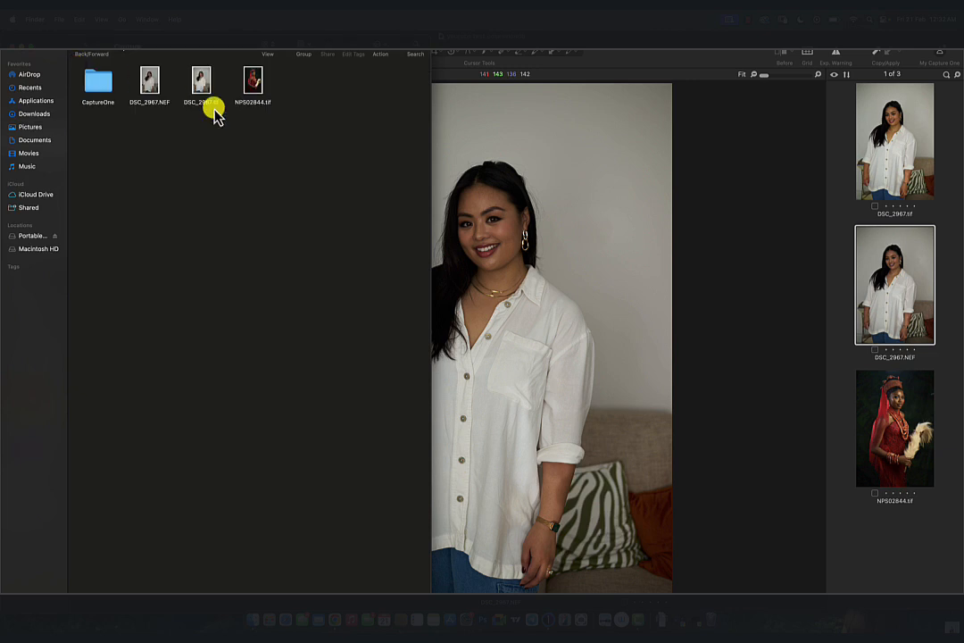
Step: Open a second Finder window and move it so the session's Capture folder images stay visible beside it
{"action": "right_click", "coordinate": [251, 622]}
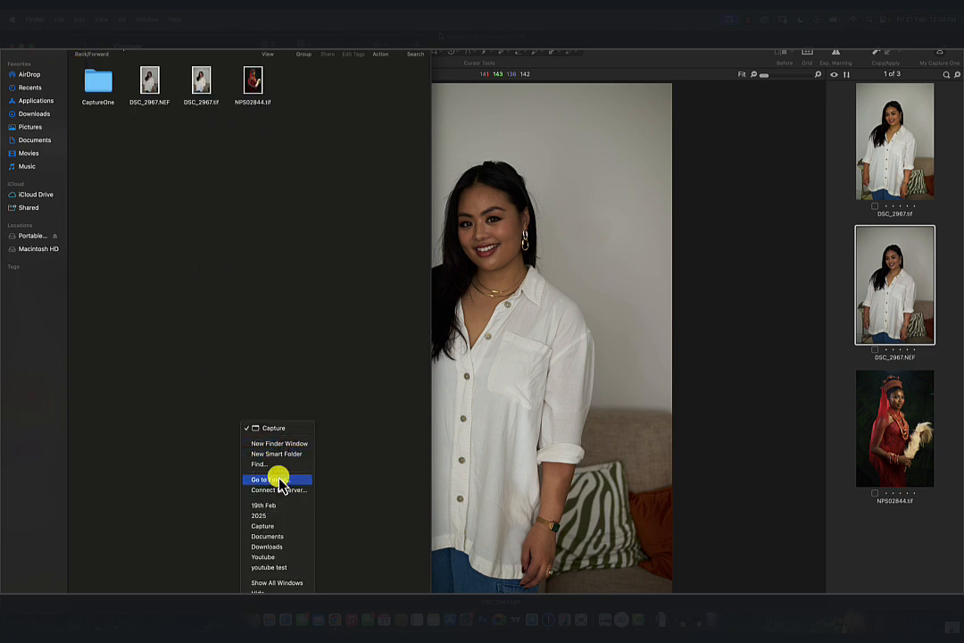
{"action": "left_click", "coordinate": [281, 445]}
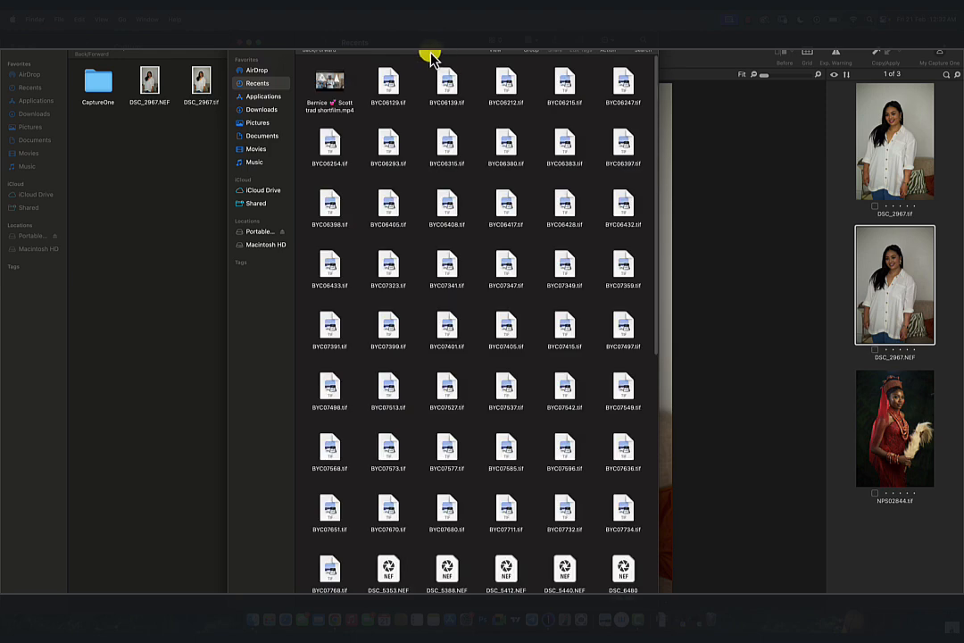
{"action": "left_click_drag", "start_coordinate": [429, 54], "coordinate": [534, 62]}
Step: In the new Finder window, browse PortableSSD to the Capture folder inside 2025 and Youtube
{"action": "left_click", "coordinate": [363, 243]}
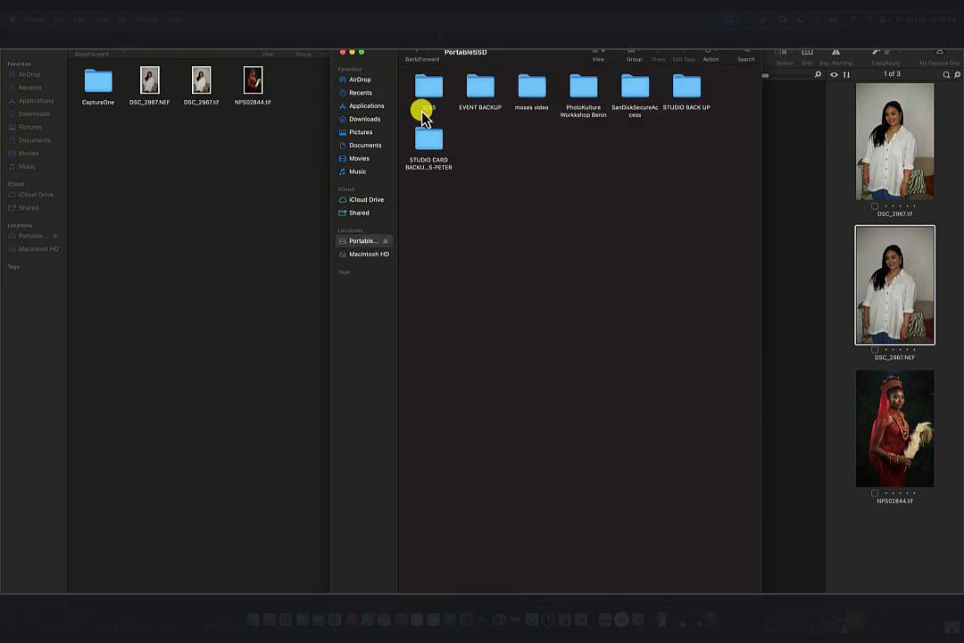
{"action": "double_click", "coordinate": [430, 87]}
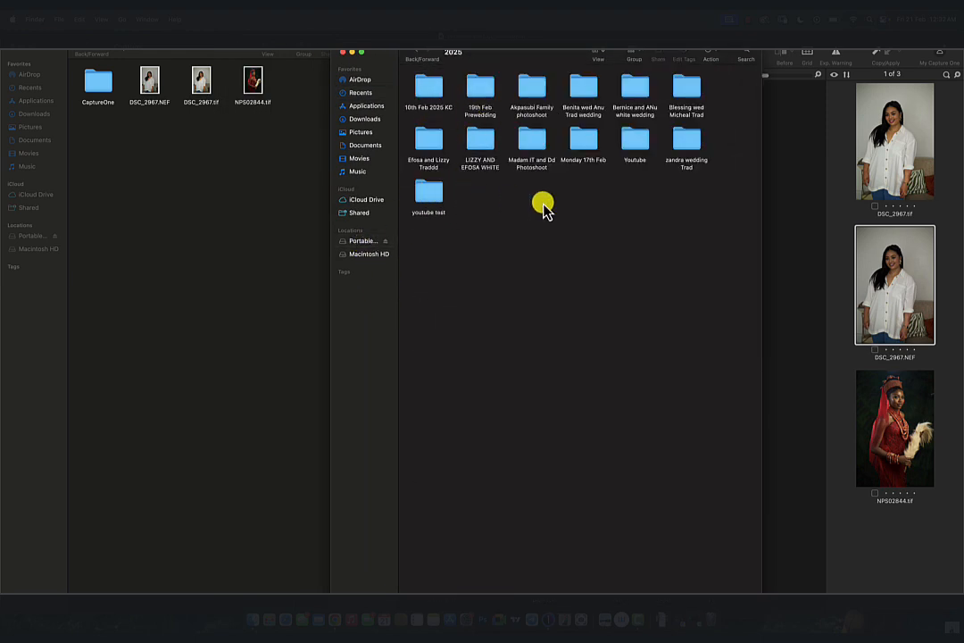
{"action": "left_click", "coordinate": [631, 147]}
{"action": "double_click", "coordinate": [631, 147]}
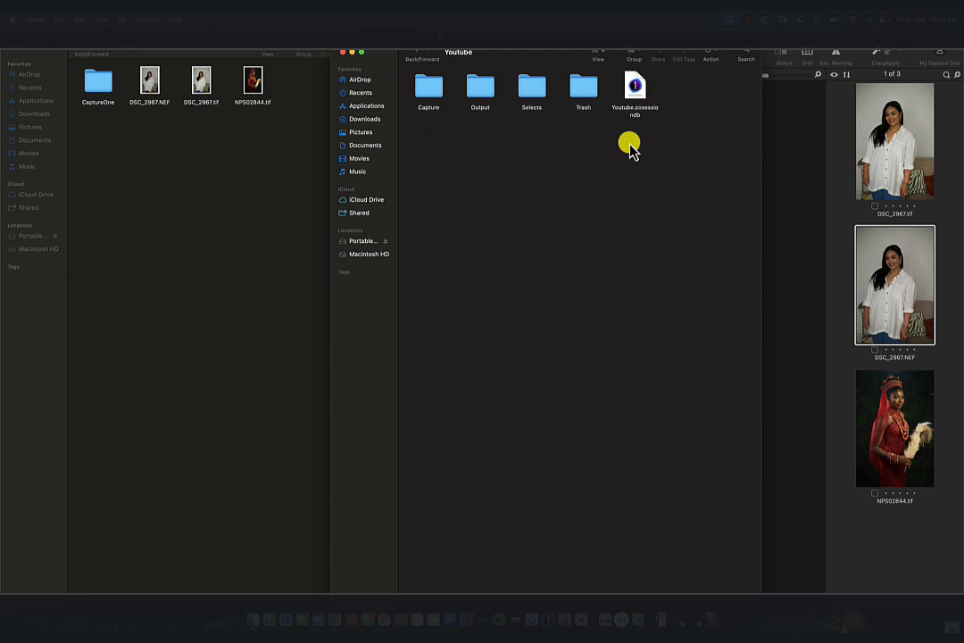
{"action": "double_click", "coordinate": [435, 100]}
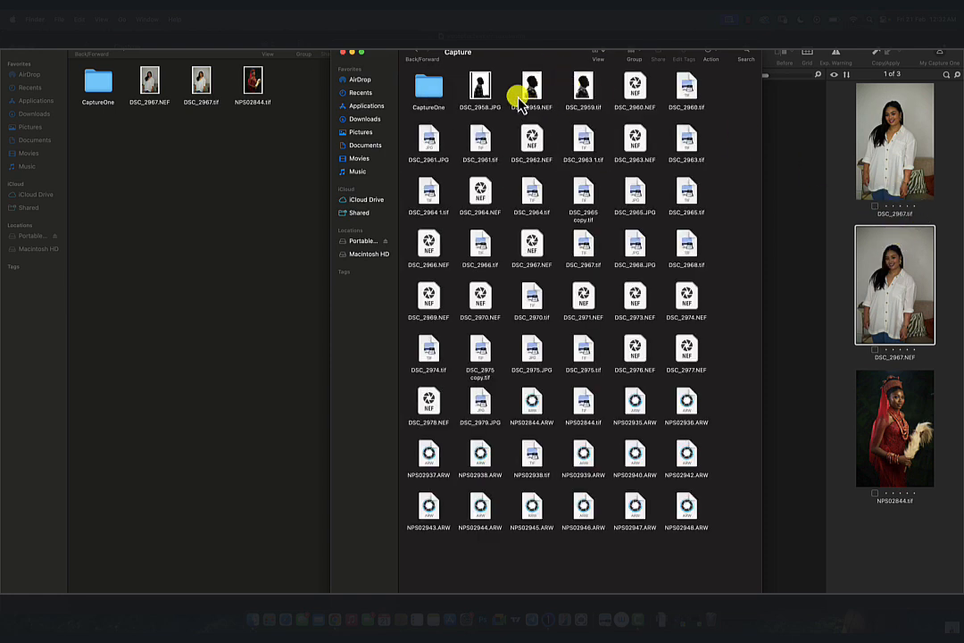
Step: Move DSC_2958.JPG and the NEF and TIF files of DSC_2959 and DSC_2960 into the youtube test Capture folder
{"action": "left_click_drag", "start_coordinate": [460, 72], "coordinate": [293, 195]}
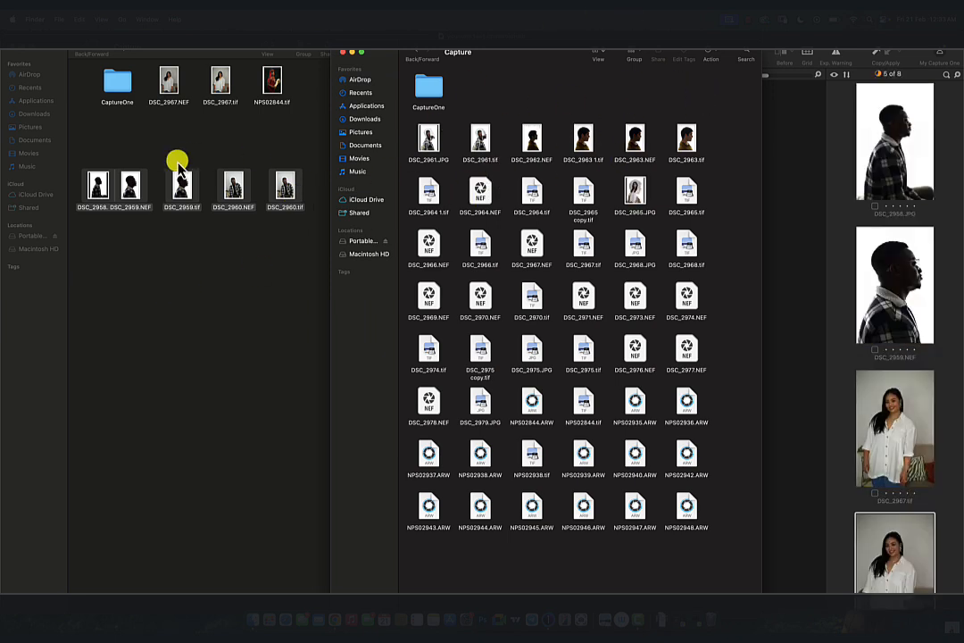
{"action": "left_click", "coordinate": [226, 258]}
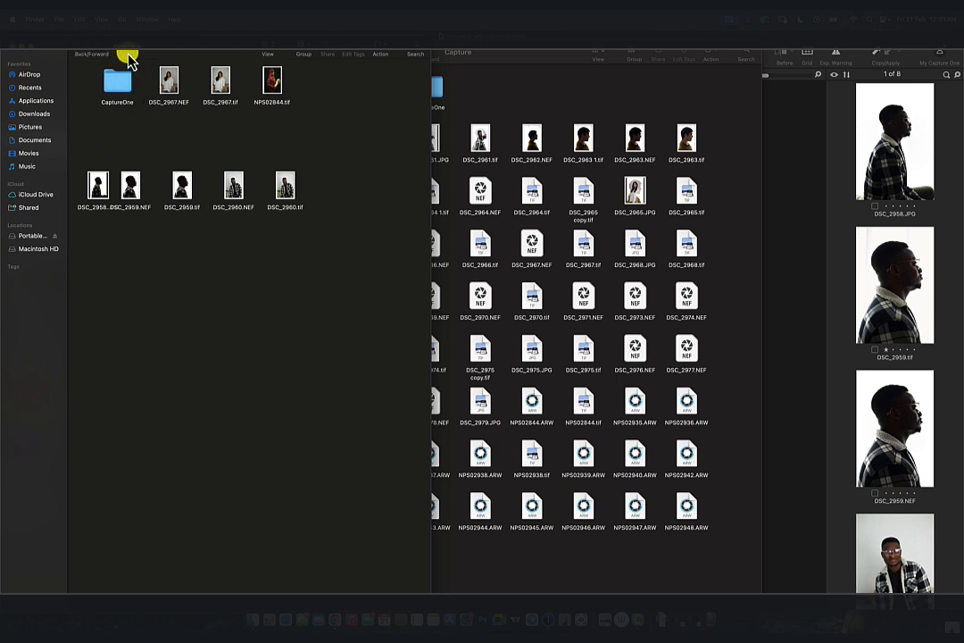
Step: Check the youtube test session folder in Finder, glance at Capture One, and reopen the session's Capture folder
{"action": "left_click", "coordinate": [84, 49]}
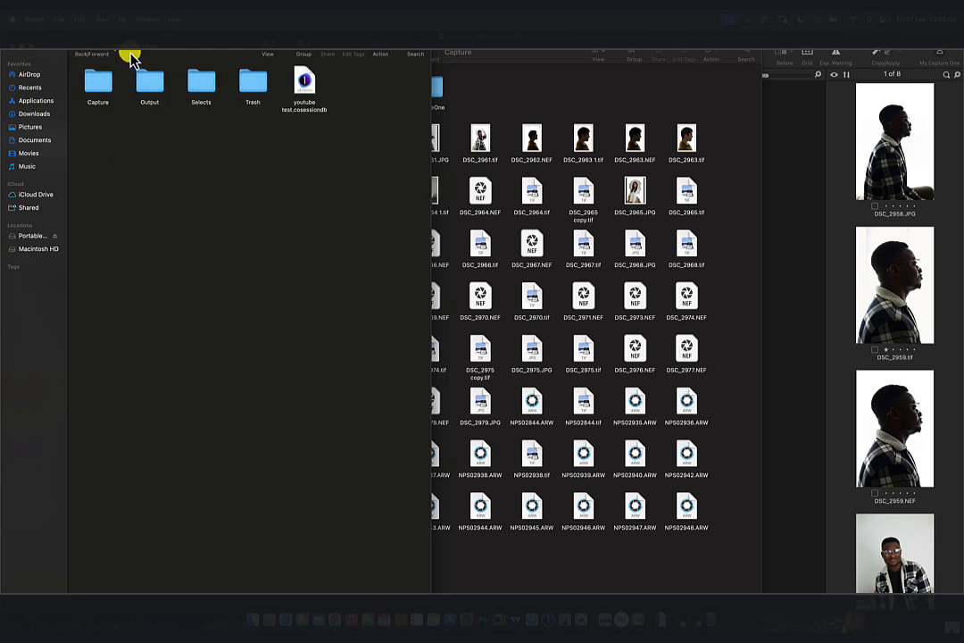
{"action": "left_click", "coordinate": [679, 91]}
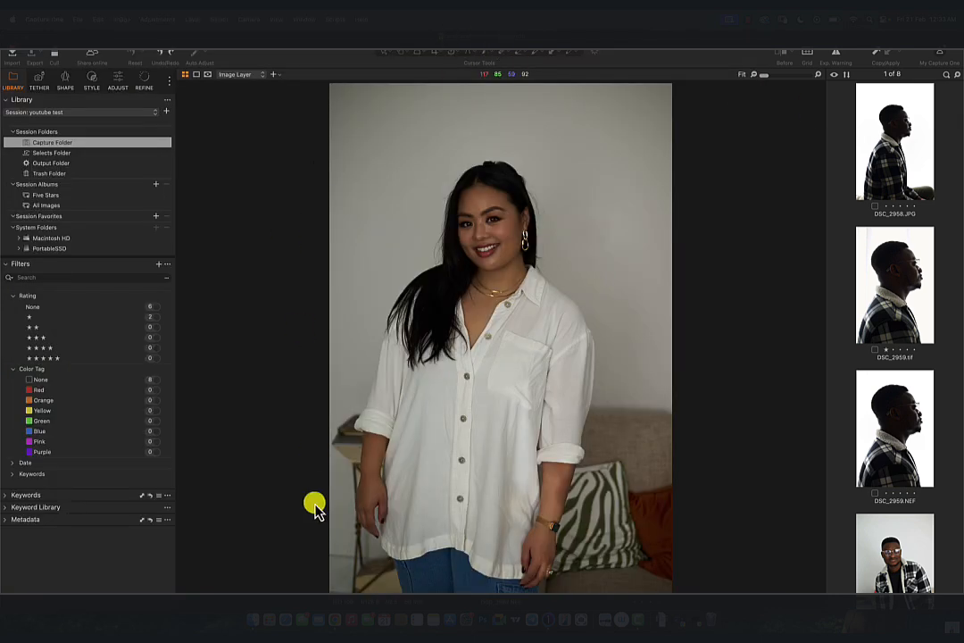
{"action": "left_click", "coordinate": [252, 619]}
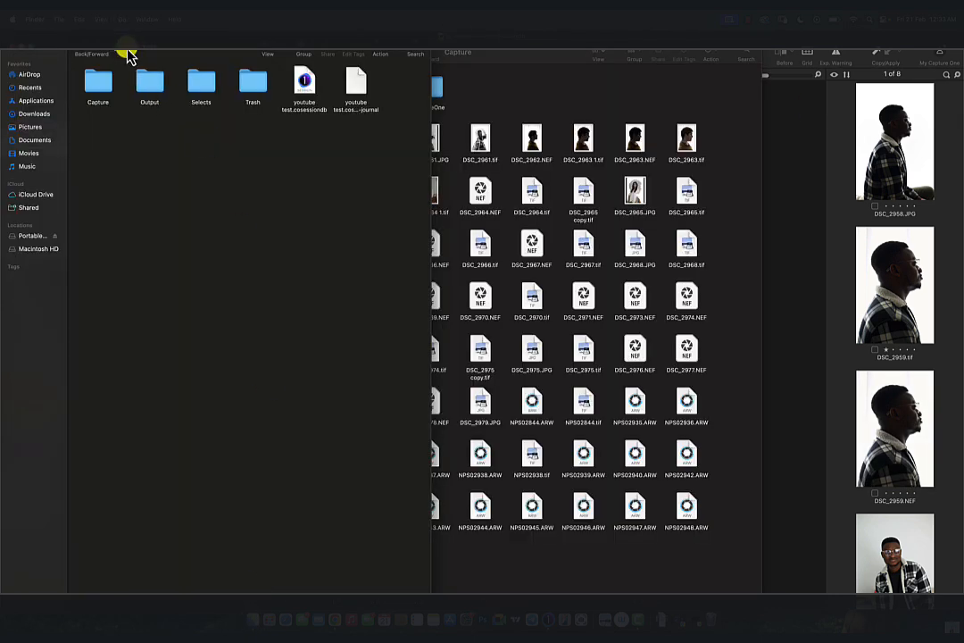
{"action": "double_click", "coordinate": [99, 83]}
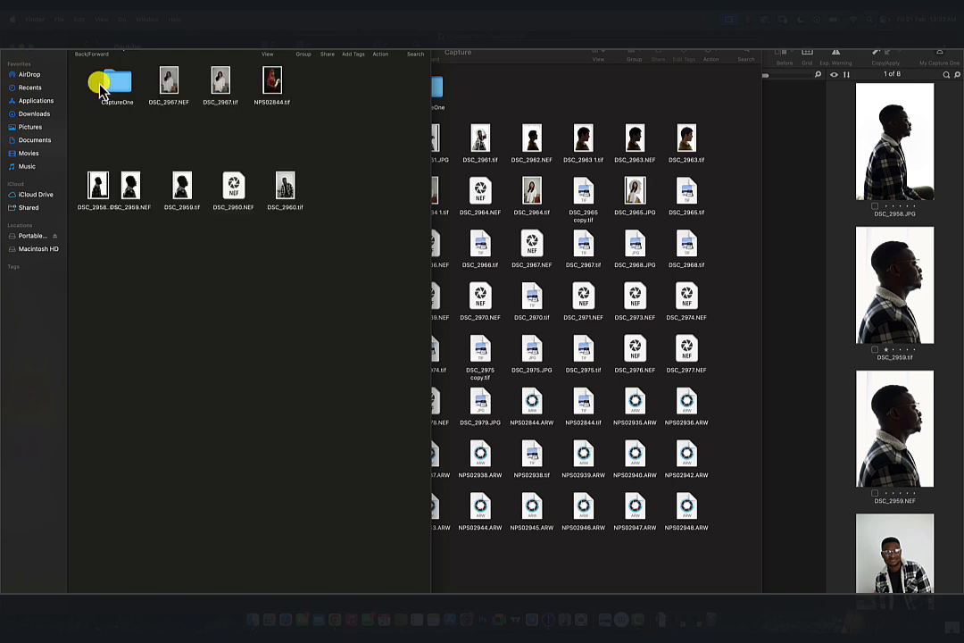
Step: Switch to Capture One, view DSC_2958.JPG and DSC_2959.NEF, and look through the session's thumbnails
{"action": "left_click", "coordinate": [937, 162]}
{"action": "left_click", "coordinate": [906, 223]}
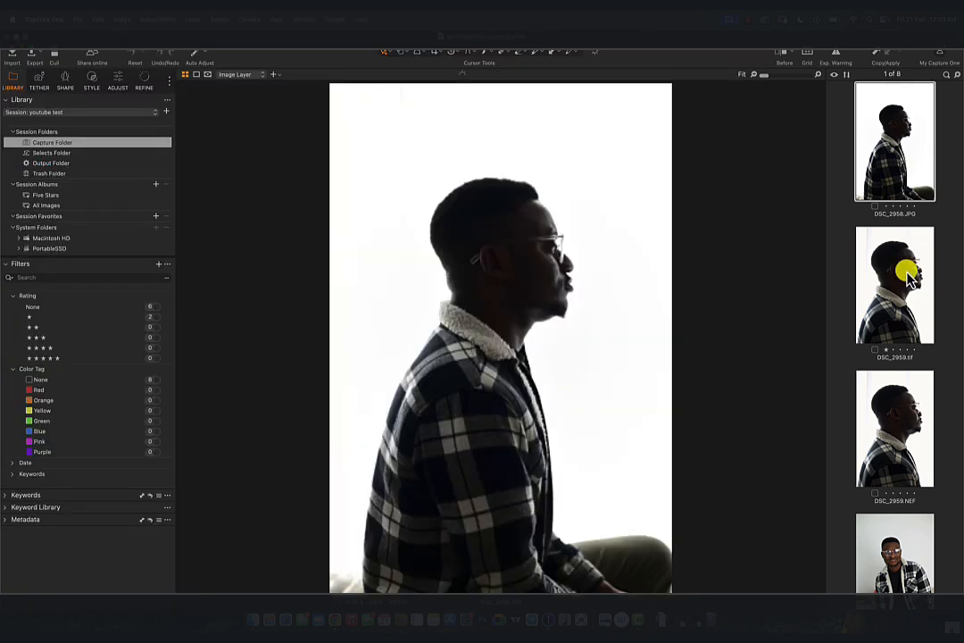
{"action": "left_click", "coordinate": [913, 414]}
{"action": "scroll", "coordinate": [914, 415], "scroll_direction": "down", "scroll_amount": 7}
{"action": "scroll", "coordinate": [915, 420], "scroll_direction": "up", "scroll_amount": 2}
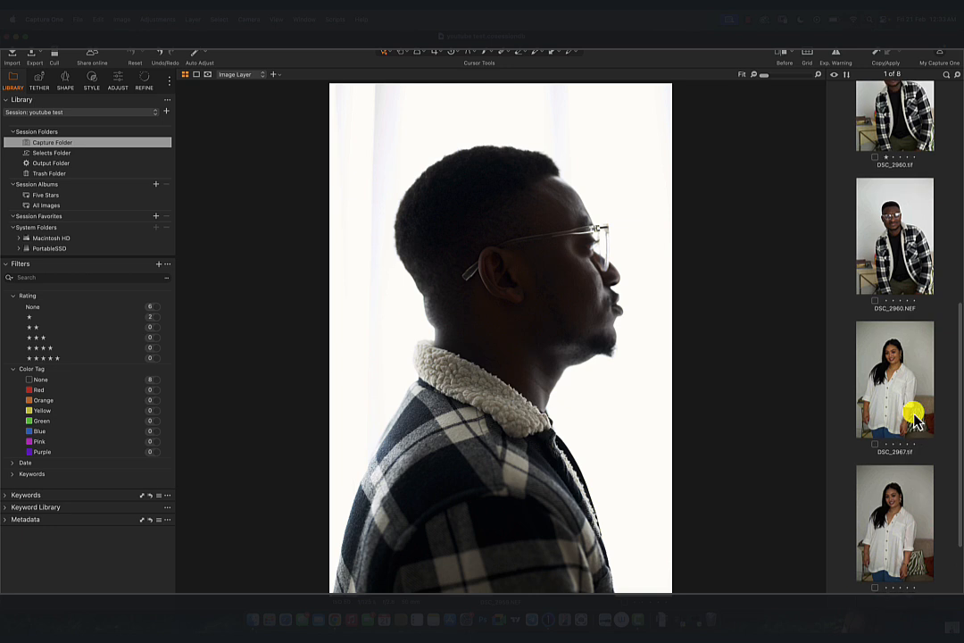
{"action": "scroll", "coordinate": [913, 415], "scroll_direction": "up", "scroll_amount": 5}
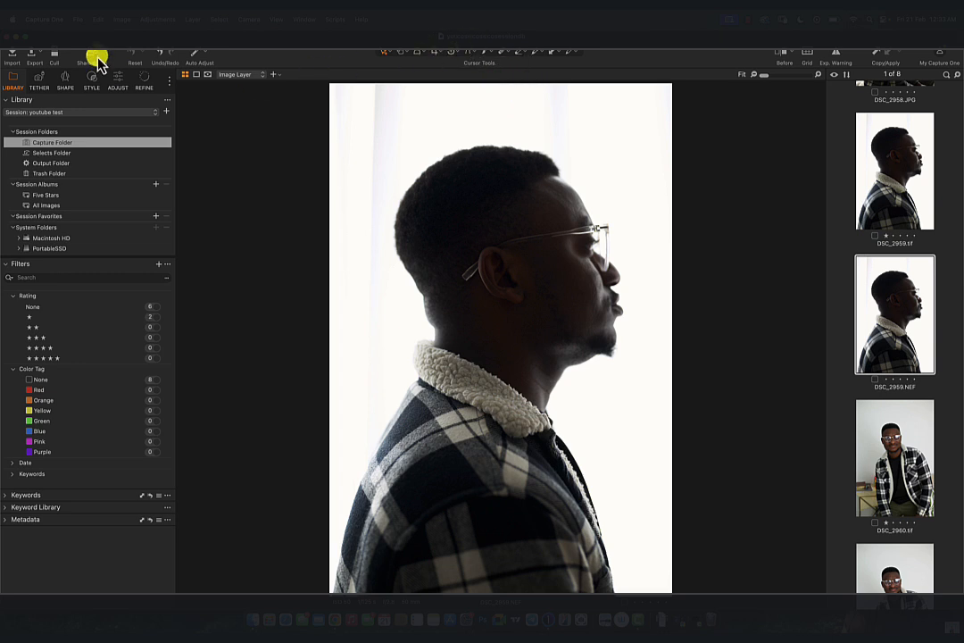
{"action": "left_click", "coordinate": [80, 19]}
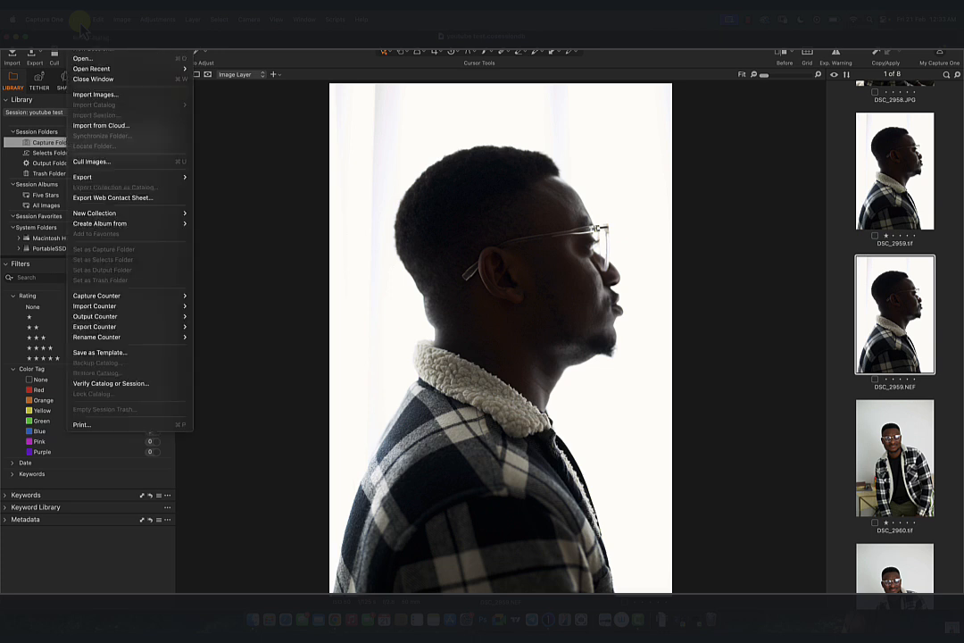
{"action": "left_click", "coordinate": [86, 52]}
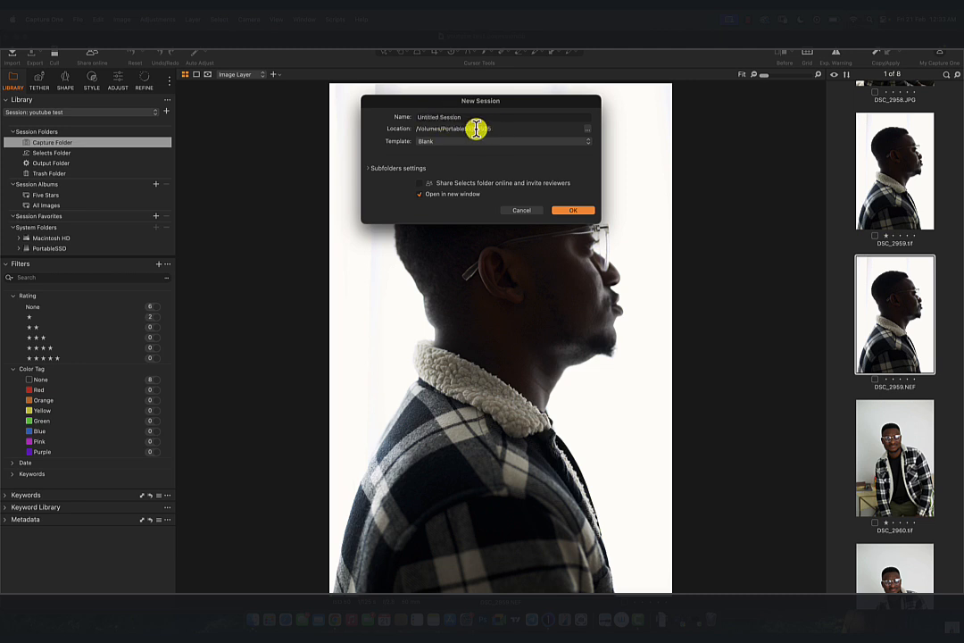
{"action": "left_click", "coordinate": [526, 210]}
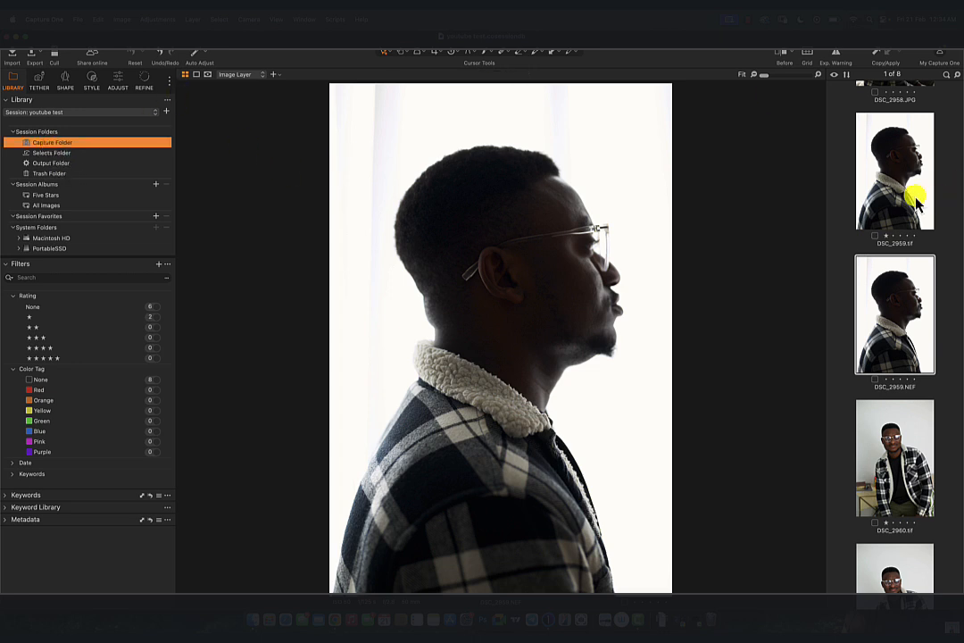
Step: Switch the Capture One layout to the Migration workspace
{"action": "scroll", "coordinate": [912, 197], "scroll_direction": "down", "scroll_amount": 5}
{"action": "scroll", "coordinate": [916, 201], "scroll_direction": "up", "scroll_amount": 8}
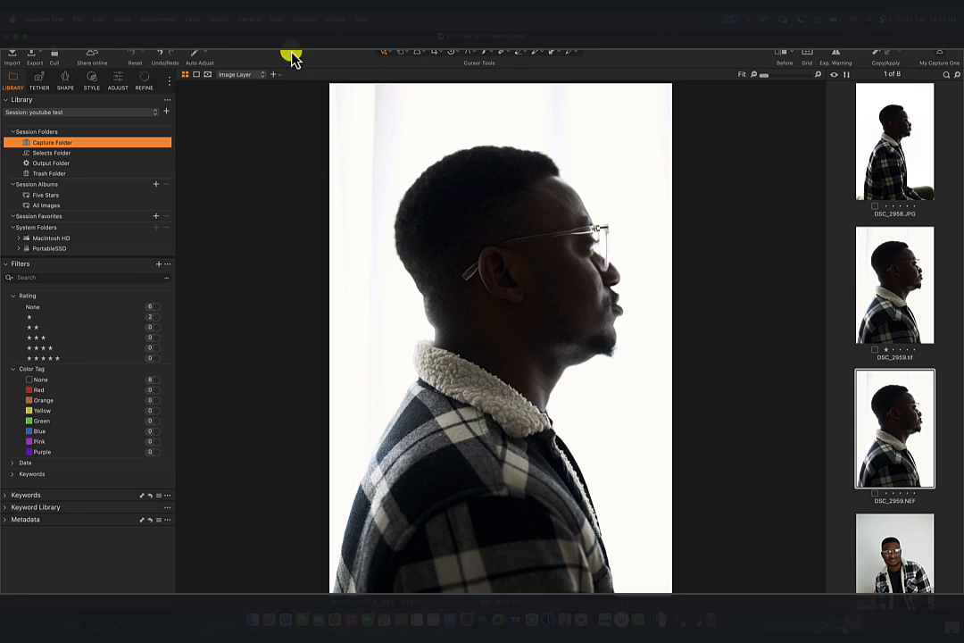
{"action": "left_click", "coordinate": [308, 25]}
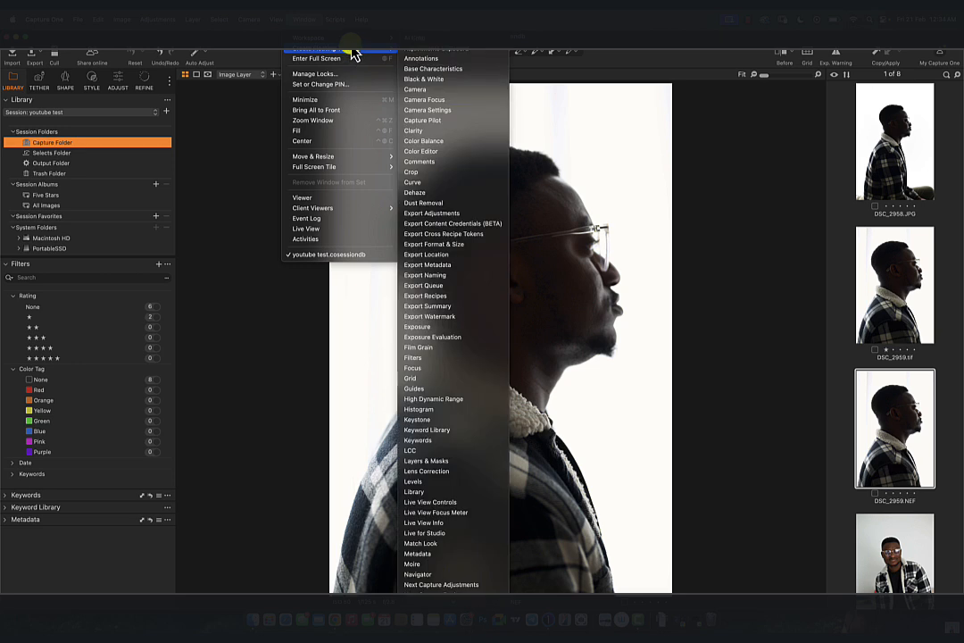
{"action": "mouse_move", "coordinate": [339, 47]}
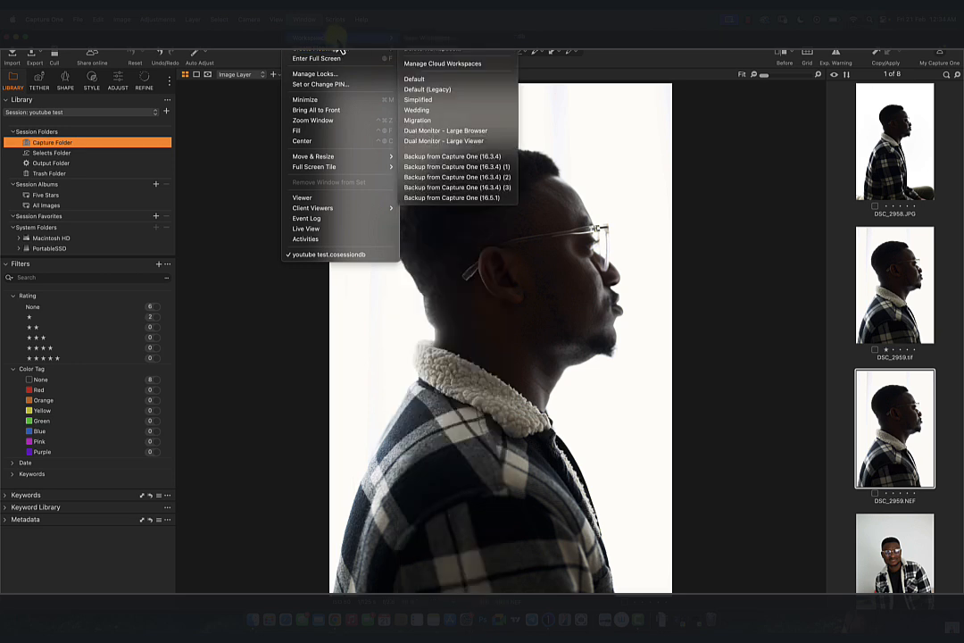
{"action": "left_click", "coordinate": [424, 120]}
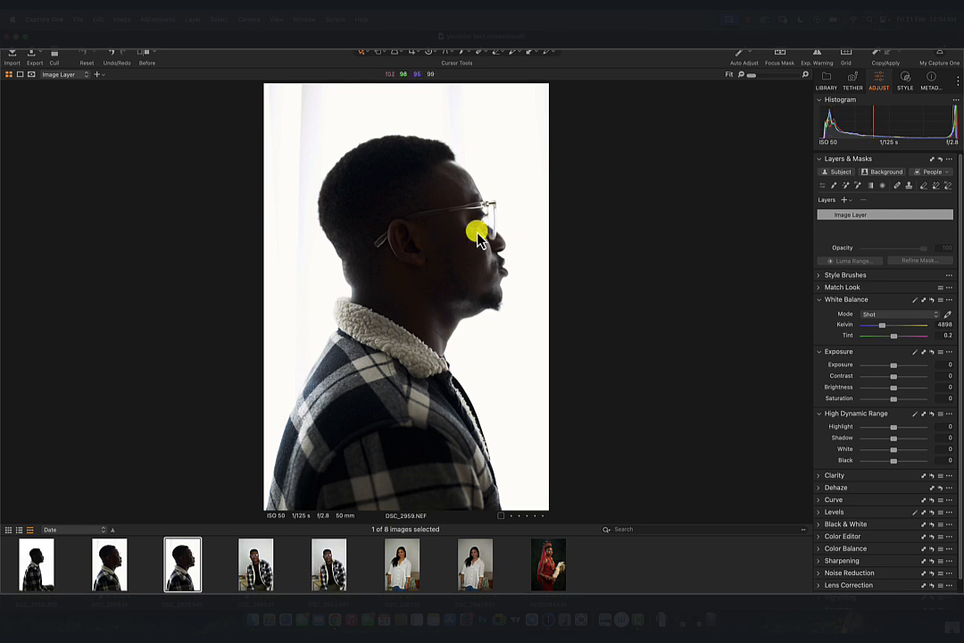
Step: Look over the Library and Tether tools in the new workspace, and return to the Adjust tools
{"action": "left_click", "coordinate": [828, 83]}
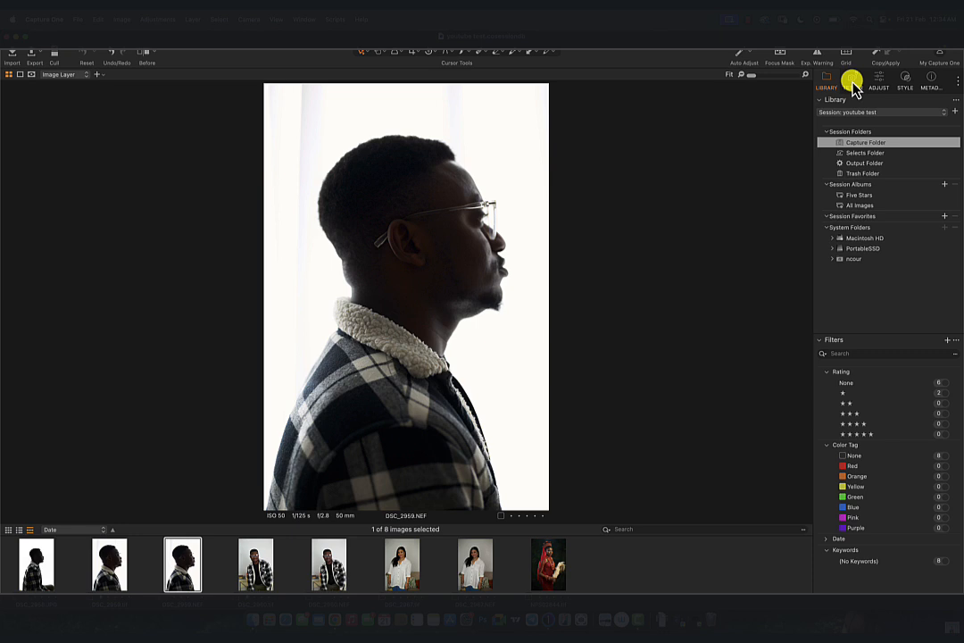
{"action": "left_click", "coordinate": [852, 82]}
{"action": "left_click", "coordinate": [877, 86]}
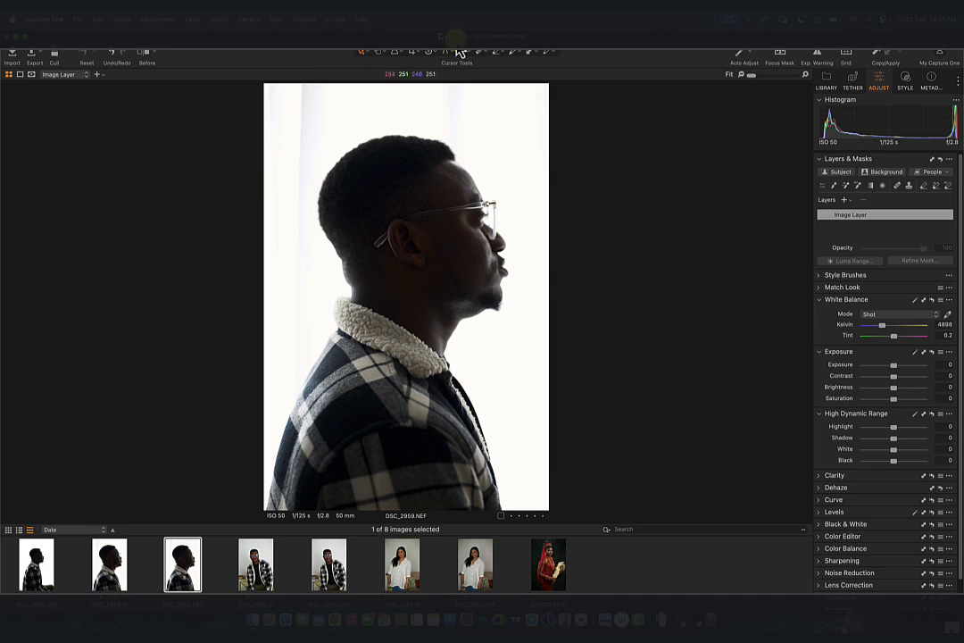
Step: Show the Library tools, view DSC_2967.NEF, and move DSC_2958.JPG from the Capture Folder to the session trash
{"action": "left_click", "coordinate": [828, 83]}
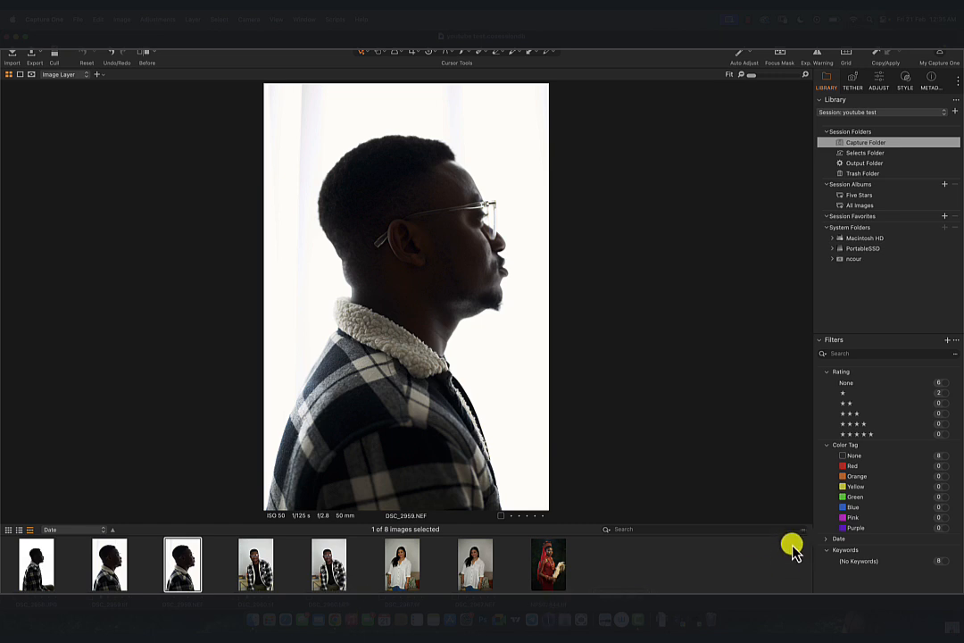
{"action": "left_click", "coordinate": [462, 570]}
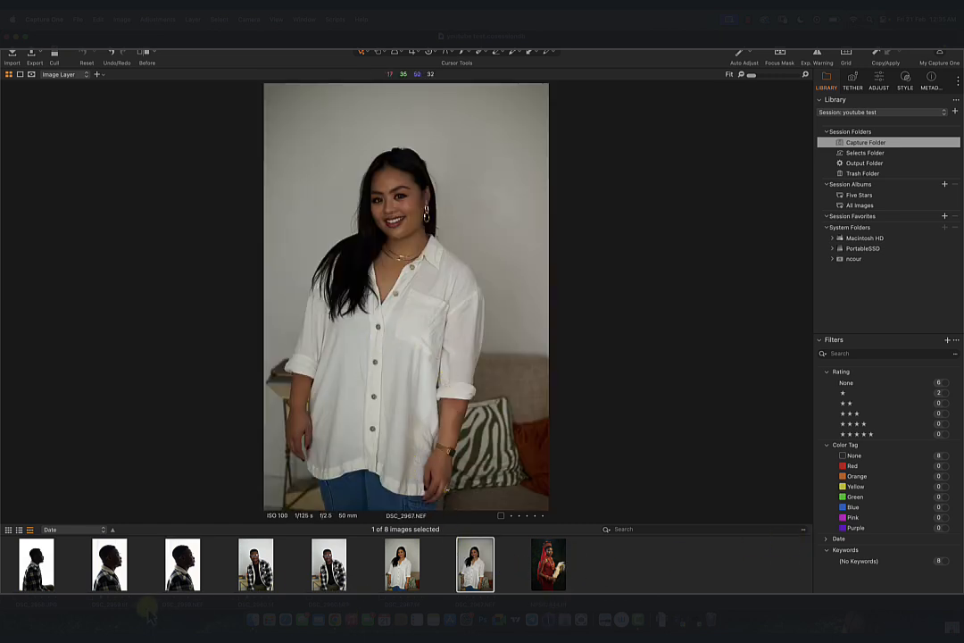
{"action": "left_click", "coordinate": [42, 574]}
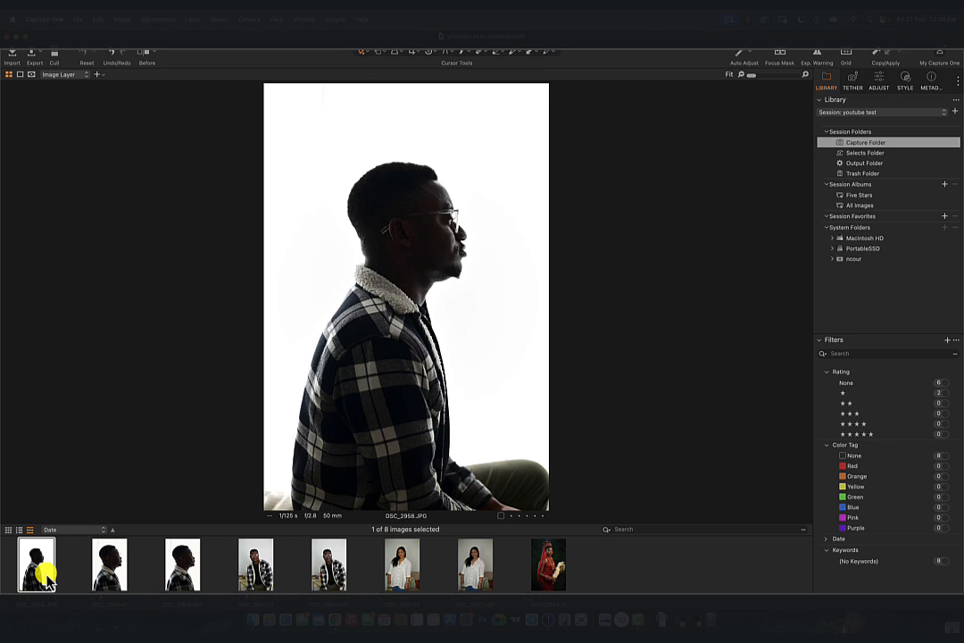
{"action": "key", "text": "Delete"}
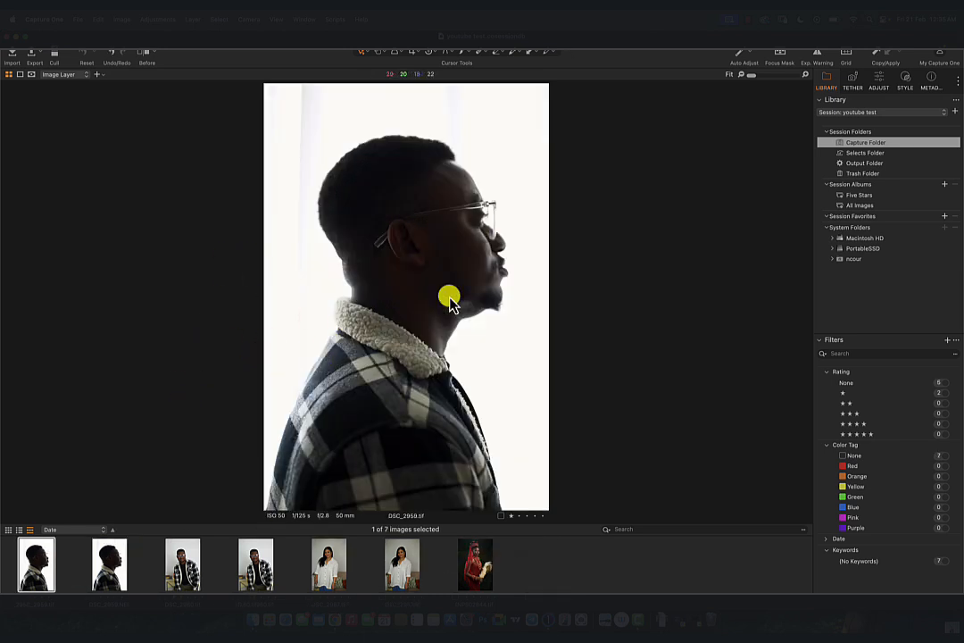
Step: Check DSC_2958.JPG in the session's Trash Folder and cancel its deletion from disk
{"action": "left_click", "coordinate": [868, 175]}
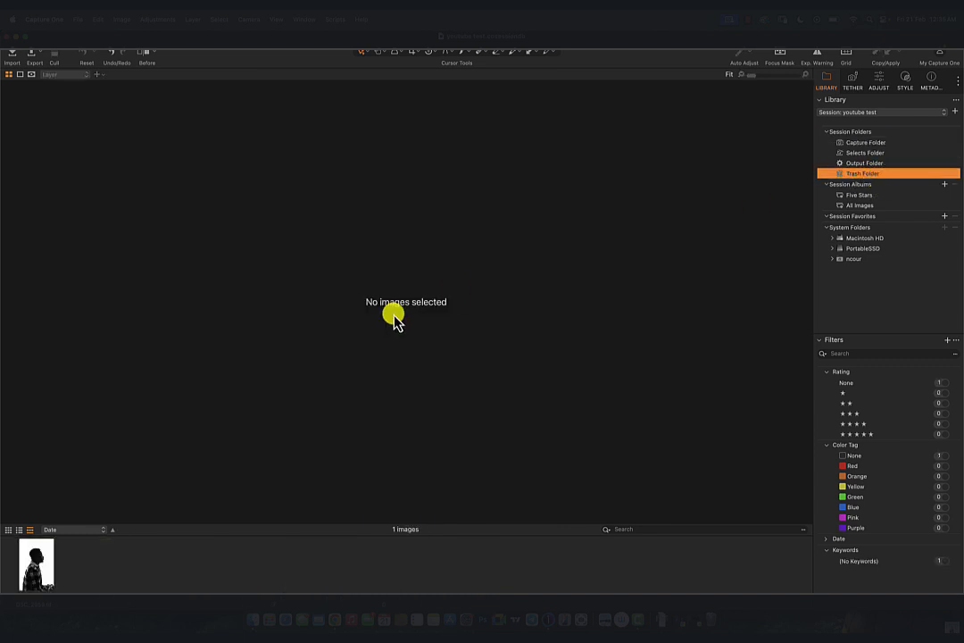
{"action": "left_click", "coordinate": [37, 564]}
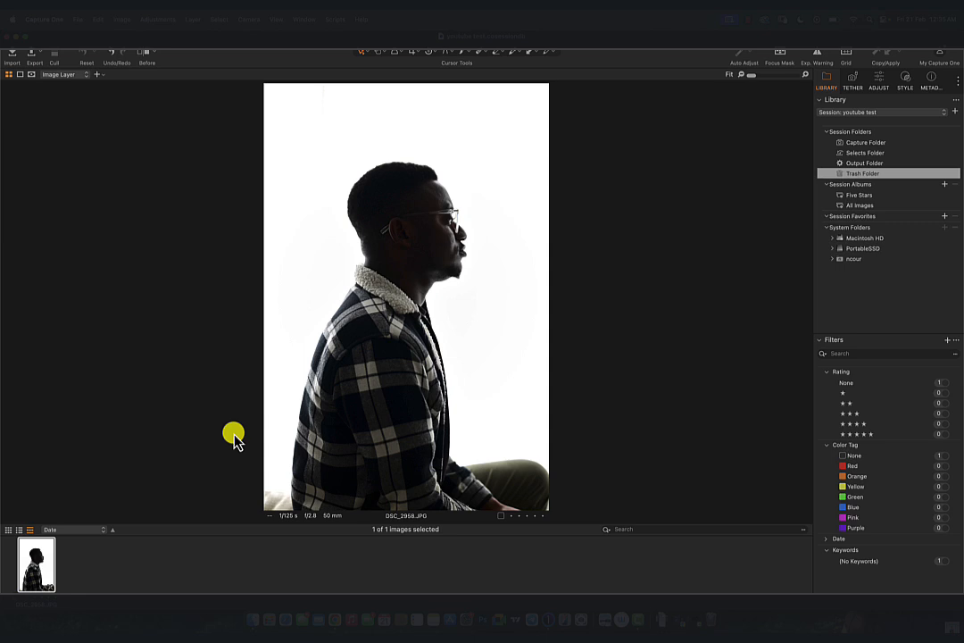
{"action": "key", "text": "super+BackSpace"}
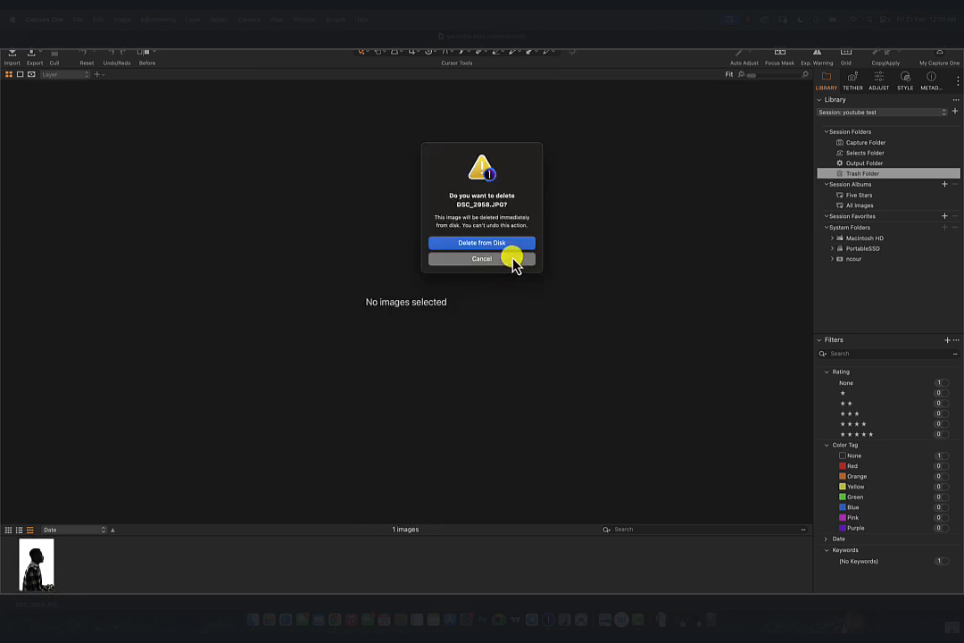
{"action": "left_click", "coordinate": [512, 261]}
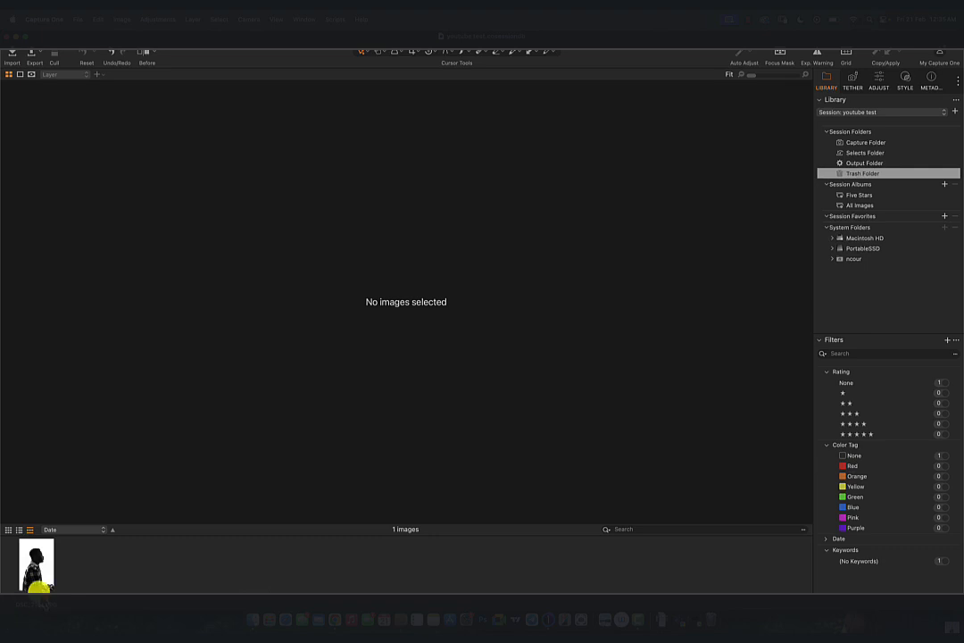
{"action": "left_click", "coordinate": [39, 585]}
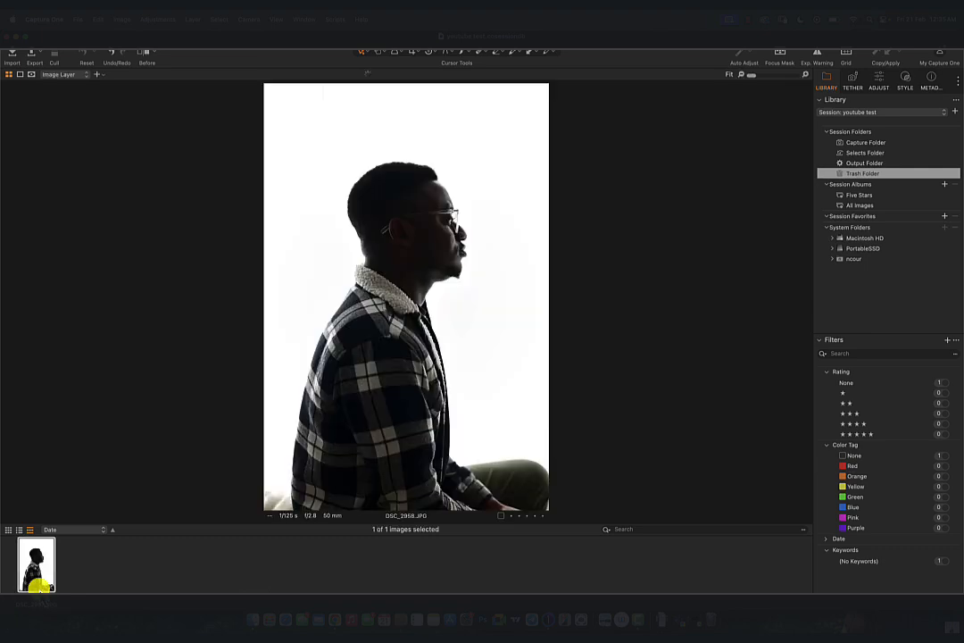
Step: Return to the Capture Folder and open the export settings for DSC_2959.tif
{"action": "left_click", "coordinate": [871, 141]}
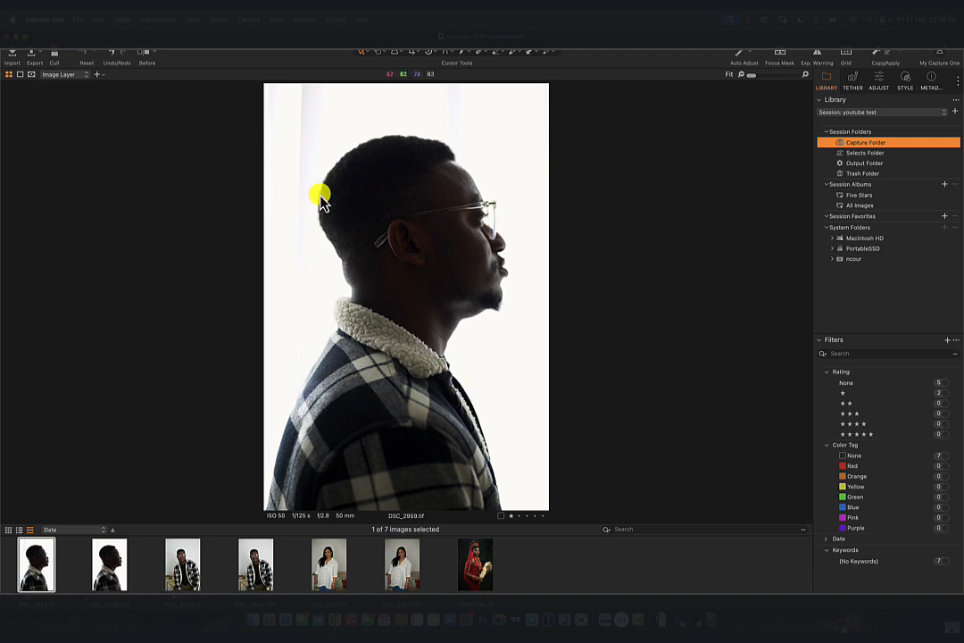
{"action": "right_click", "coordinate": [292, 214]}
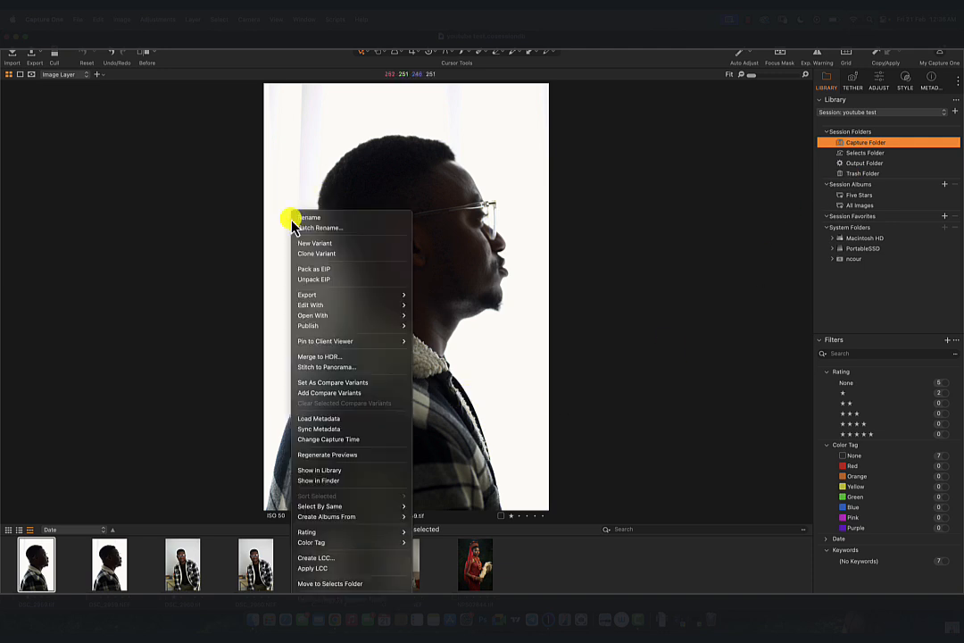
{"action": "right_click", "coordinate": [353, 152]}
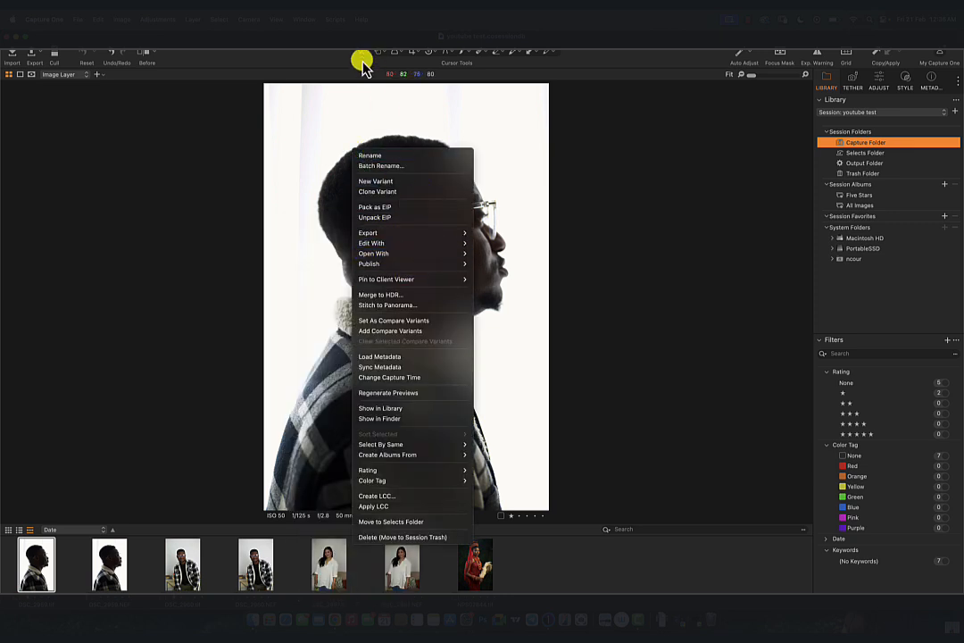
{"action": "right_click", "coordinate": [313, 203]}
{"action": "mouse_move", "coordinate": [382, 305]}
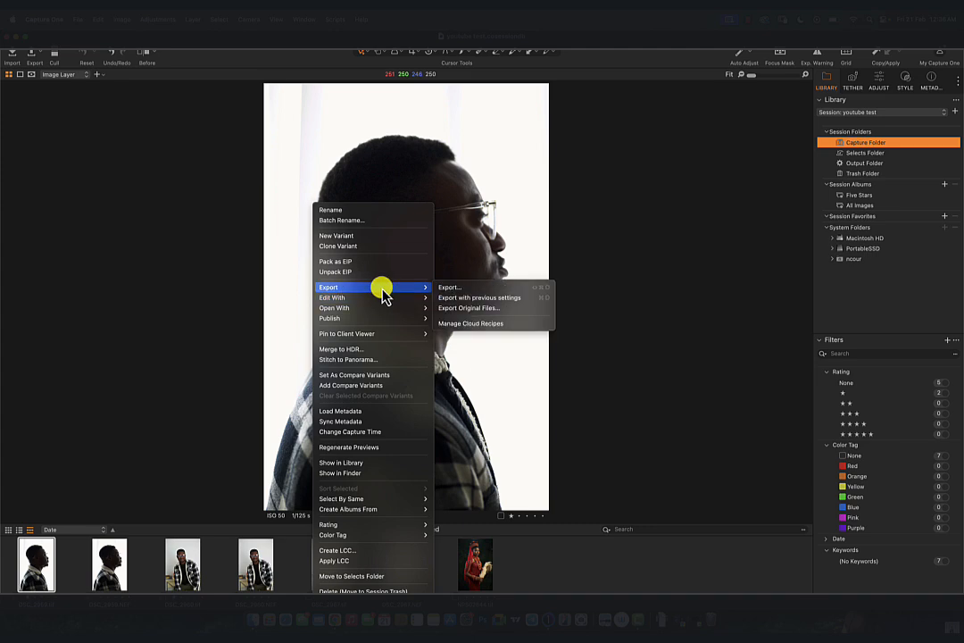
{"action": "left_click", "coordinate": [445, 286]}
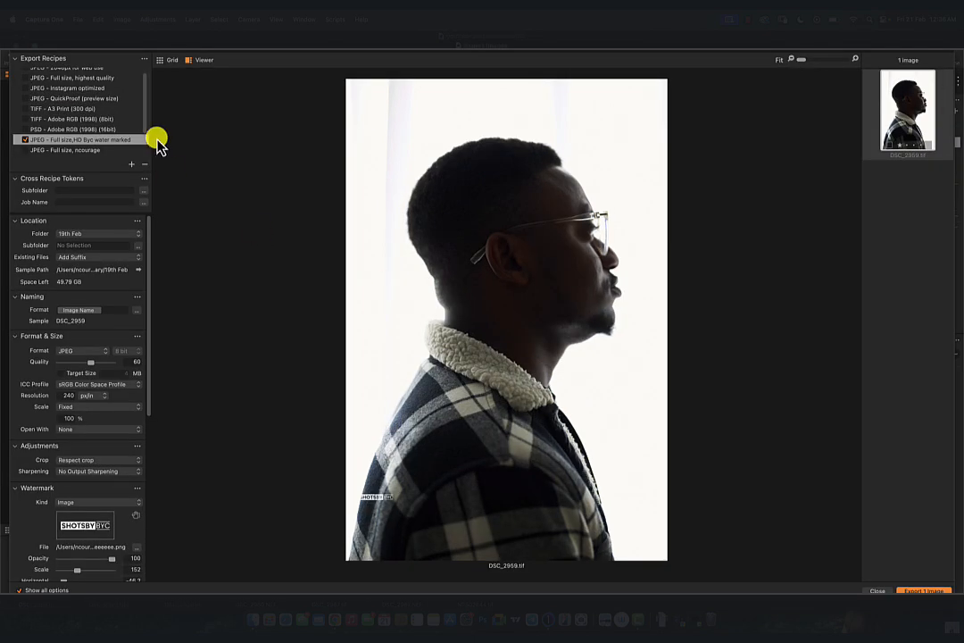
Step: Look through the export recipes, disable JPEG - Full size,HD Byc water marked, and enable JPEG - Instagram optimized
{"action": "left_click", "coordinate": [73, 110]}
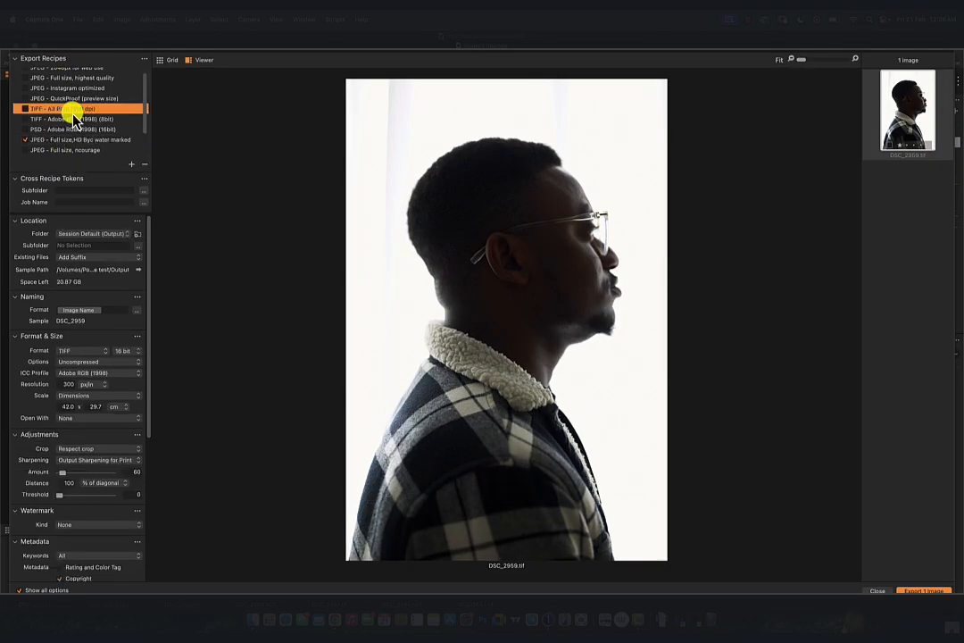
{"action": "scroll", "coordinate": [74, 112], "scroll_direction": "up", "scroll_amount": 2}
{"action": "left_click", "coordinate": [72, 87]}
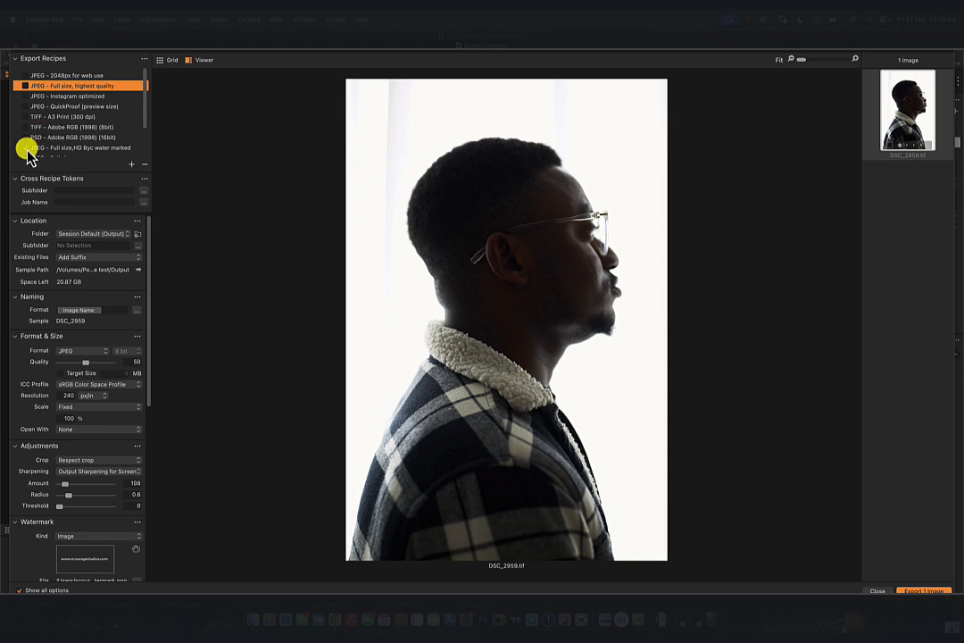
{"action": "left_click", "coordinate": [41, 96]}
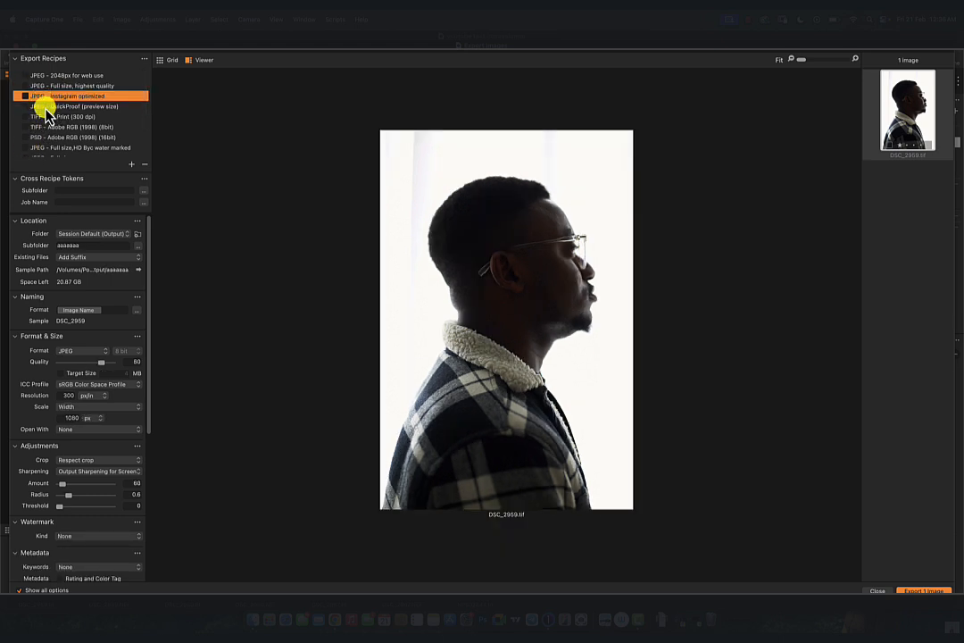
{"action": "left_click", "coordinate": [25, 96]}
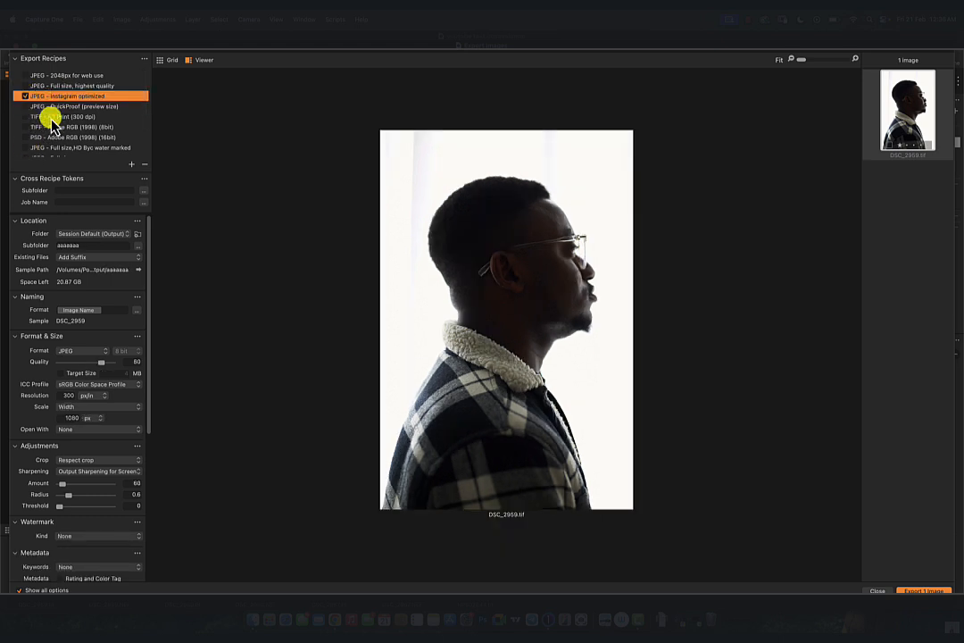
Step: Export DSC_2959.tif to the Session Default (Output) folder with the recipe's subfolder name cleared
{"action": "left_click", "coordinate": [114, 236]}
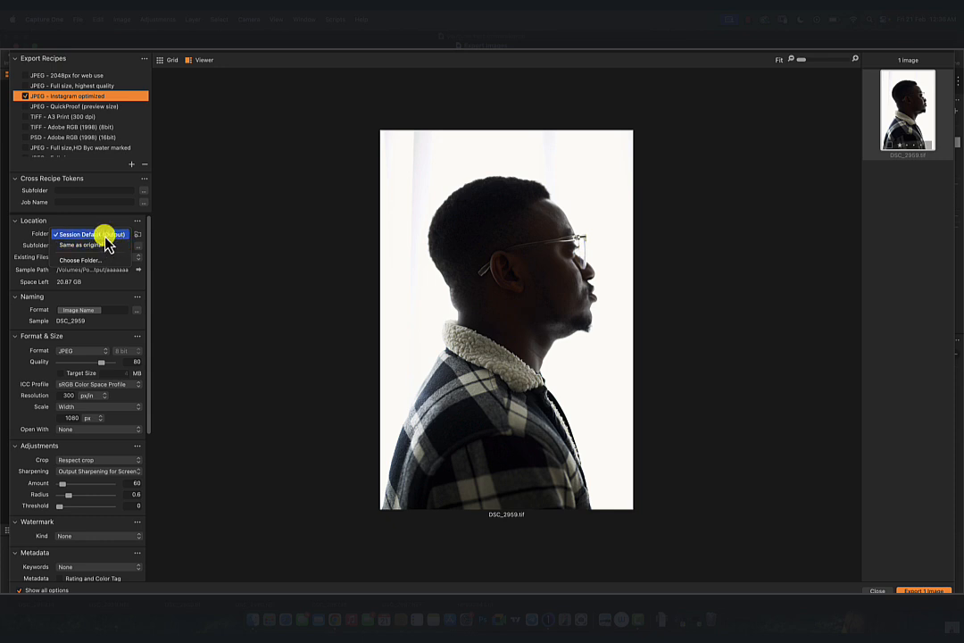
{"action": "left_click", "coordinate": [79, 234]}
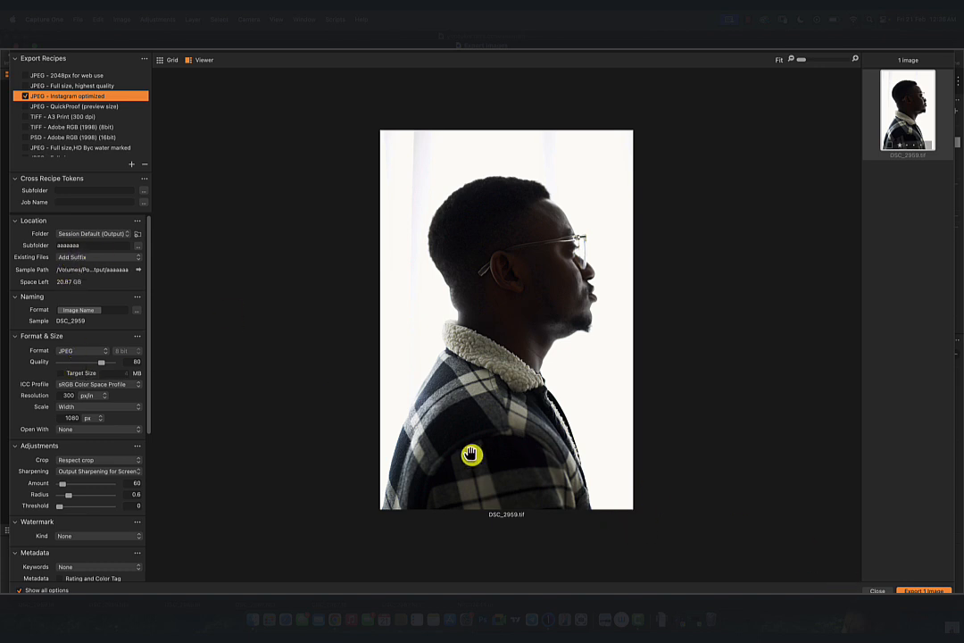
{"action": "left_click", "coordinate": [109, 245]}
{"action": "key", "text": "BackSpace"}
{"action": "key", "text": "BackSpace"}
{"action": "key", "text": "BackSpace"}
{"action": "key", "text": "BackSpace"}
{"action": "key", "text": "BackSpace"}
{"action": "key", "text": "BackSpace"}
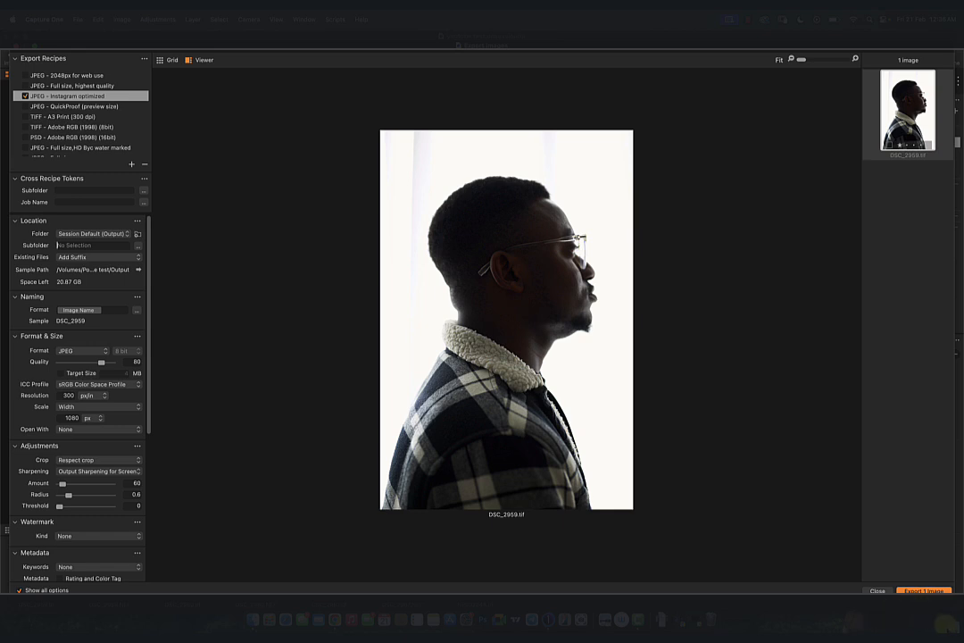
{"action": "left_click", "coordinate": [925, 589]}
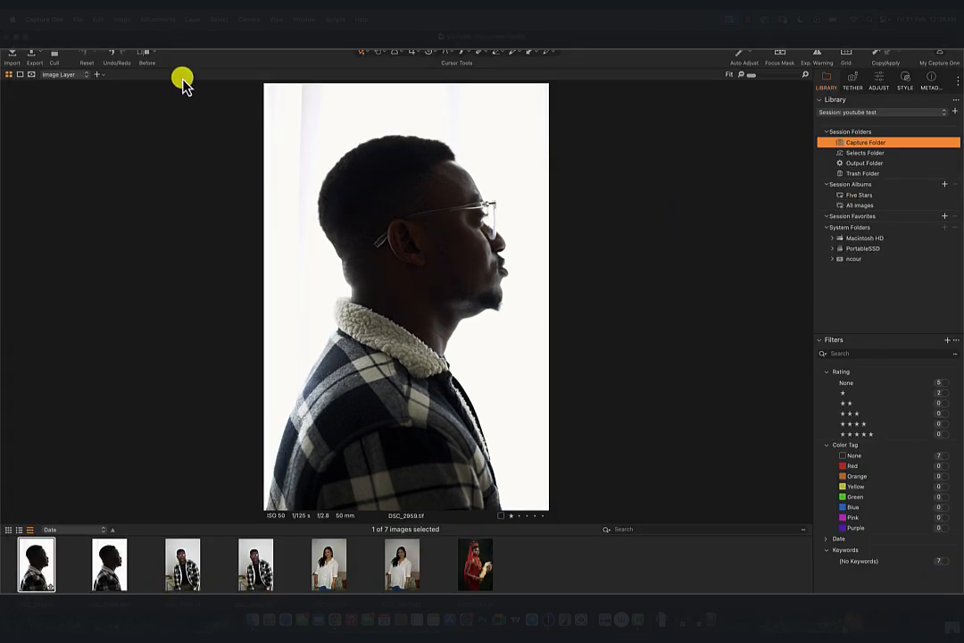
Step: View the exported DSC_2959.jpg in the session's Output Folder, and switch to Finder to preview it in the Output folder
{"action": "left_click", "coordinate": [886, 164]}
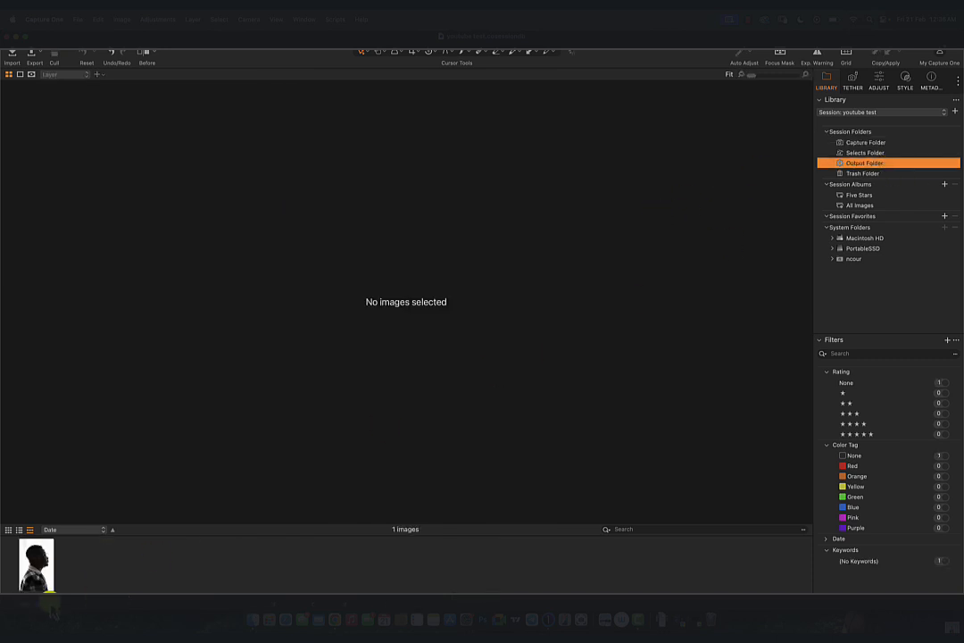
{"action": "left_click", "coordinate": [34, 564]}
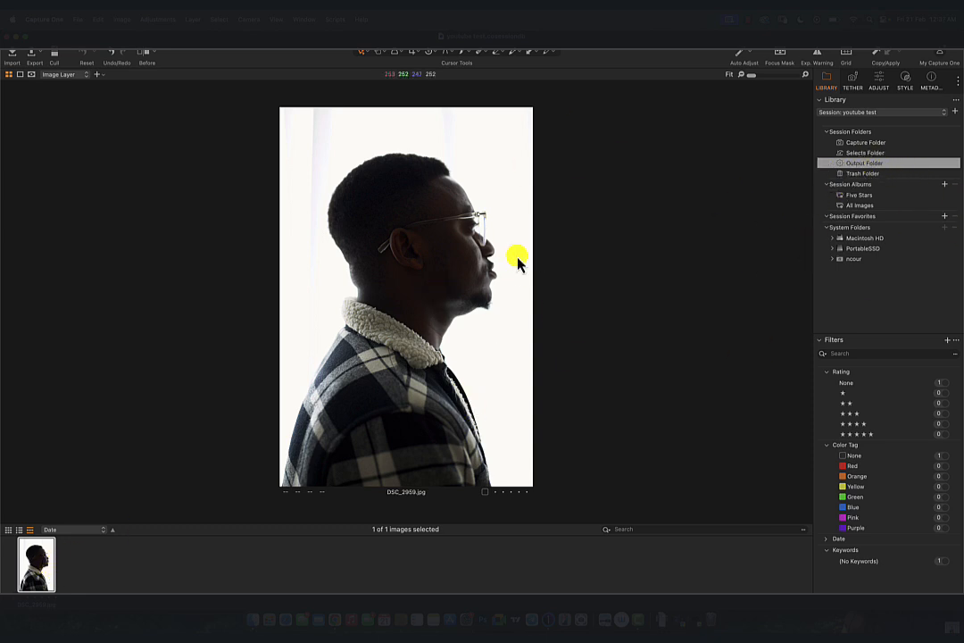
{"action": "left_click", "coordinate": [253, 619]}
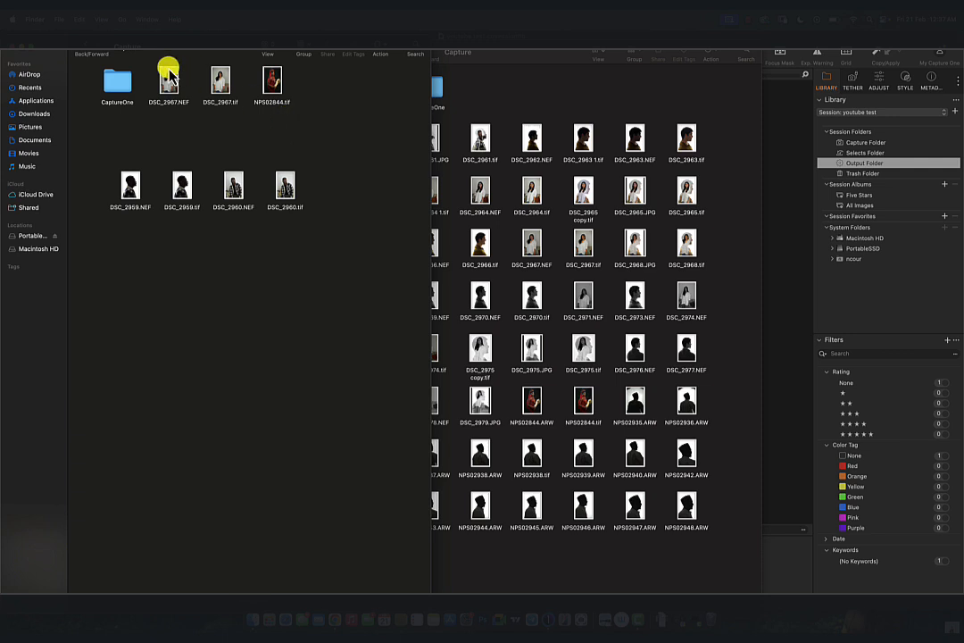
{"action": "left_click", "coordinate": [79, 46]}
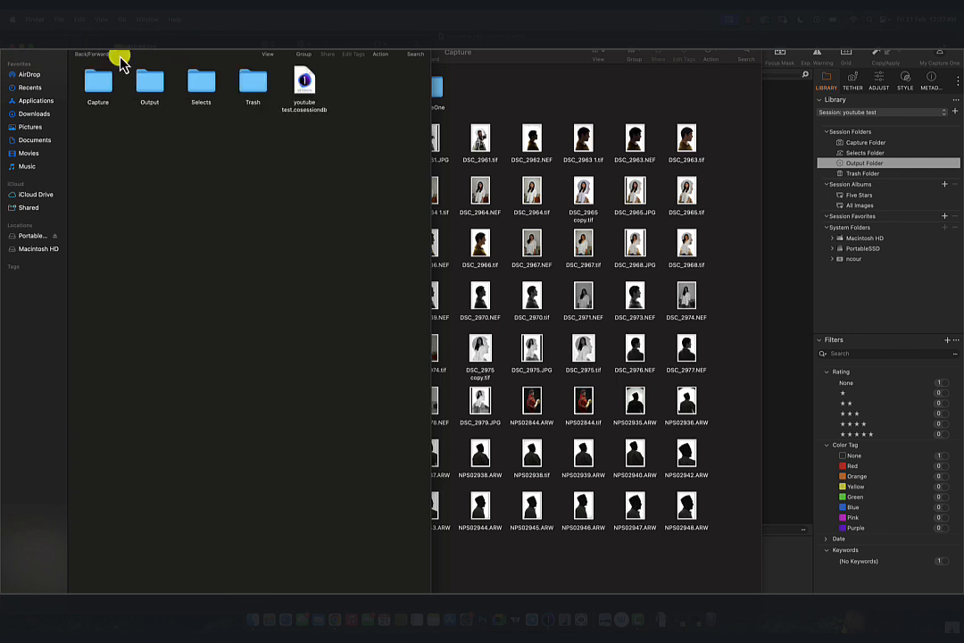
{"action": "double_click", "coordinate": [153, 100]}
{"action": "left_click", "coordinate": [151, 98]}
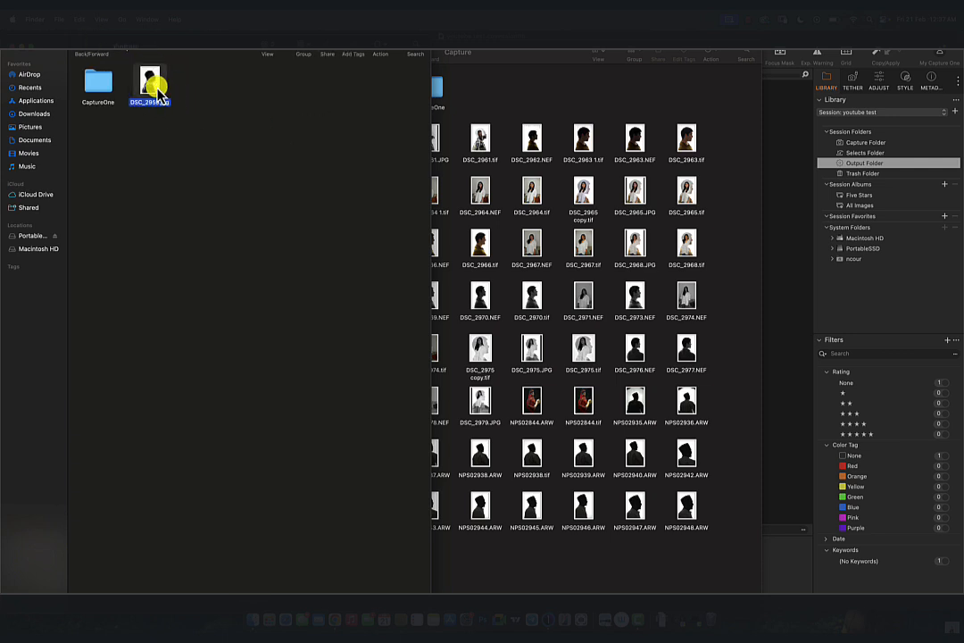
{"action": "key", "text": "space"}
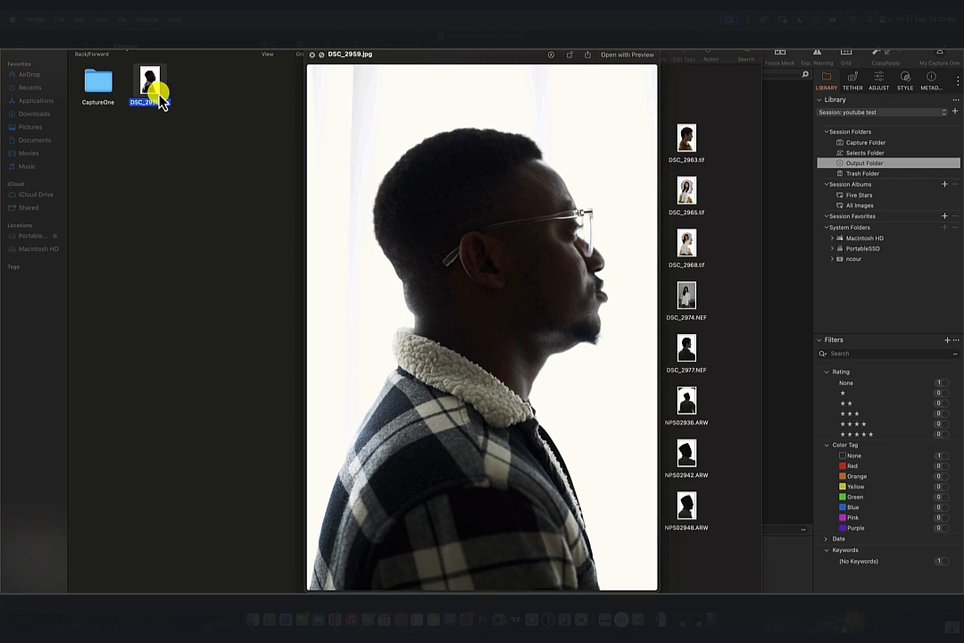
{"action": "key", "text": "space"}
Step: Switch to Capture One, open the Capture Folder, and remove the star ratings from all its images
{"action": "left_click", "coordinate": [770, 213]}
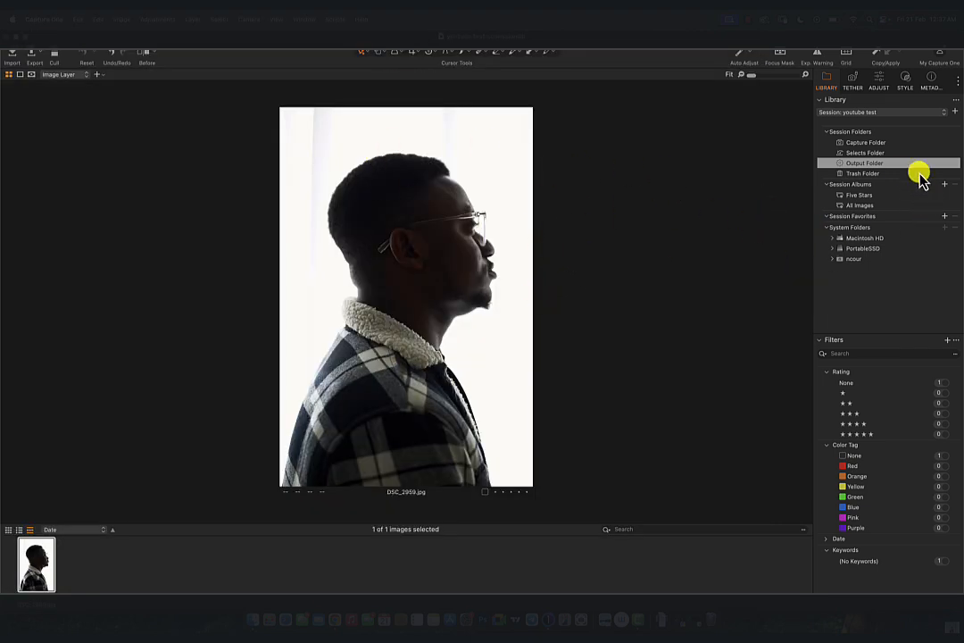
{"action": "left_click", "coordinate": [866, 143]}
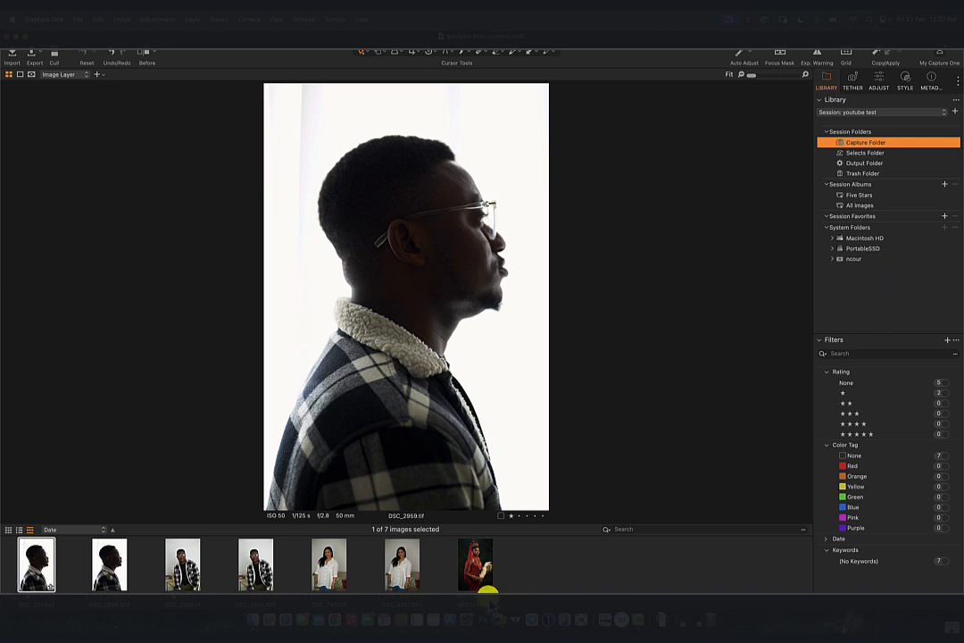
{"action": "key", "text": "super+a"}
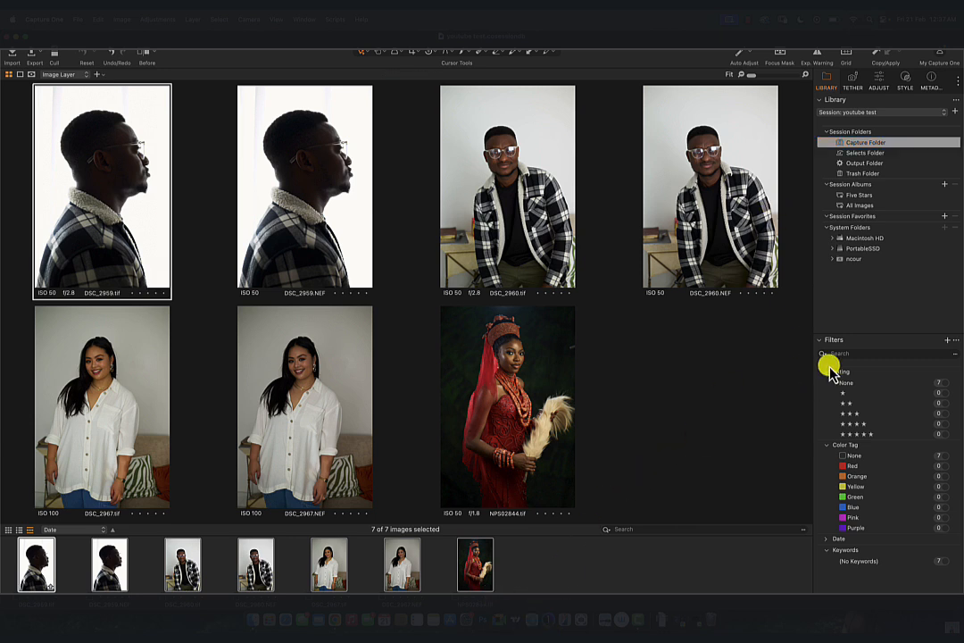
{"action": "left_click", "coordinate": [516, 571]}
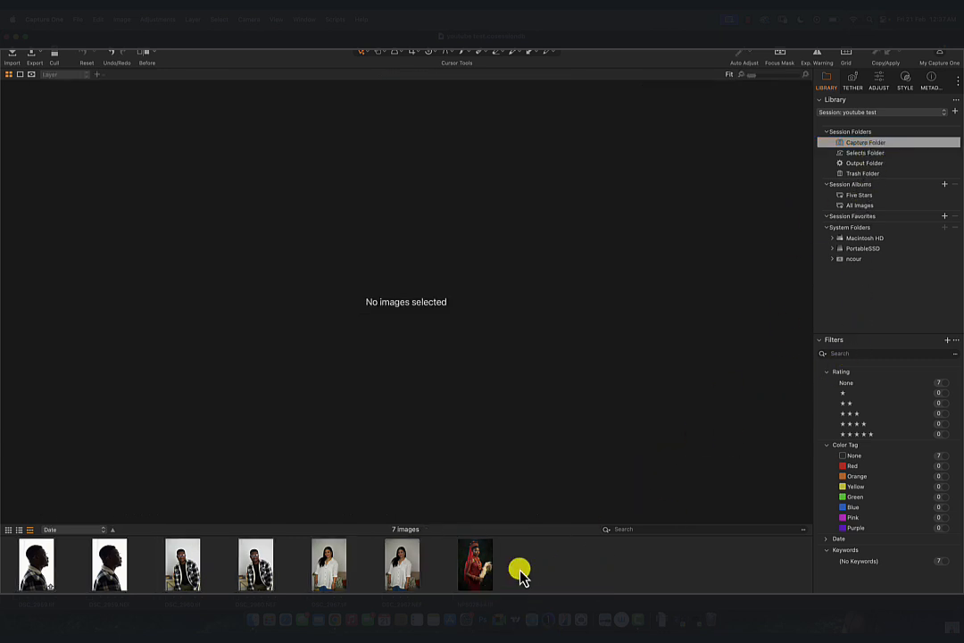
Step: View NPS02844.tif, DSC_2959.tif, DSC_2959.NEF and DSC_2960.tif one after another in the Capture Folder
{"action": "left_click", "coordinate": [474, 572]}
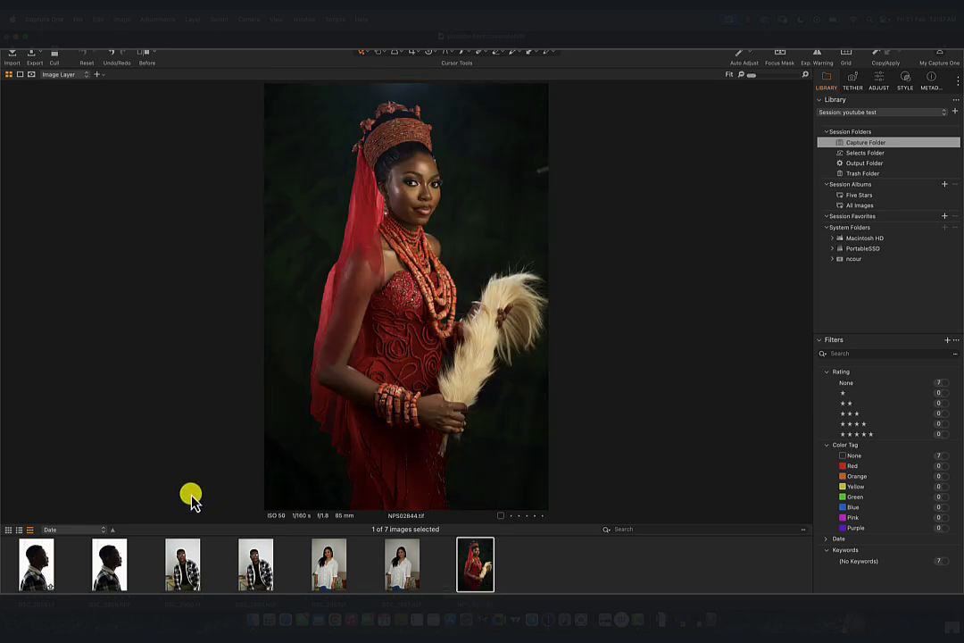
{"action": "left_click", "coordinate": [37, 576]}
{"action": "left_click", "coordinate": [108, 585]}
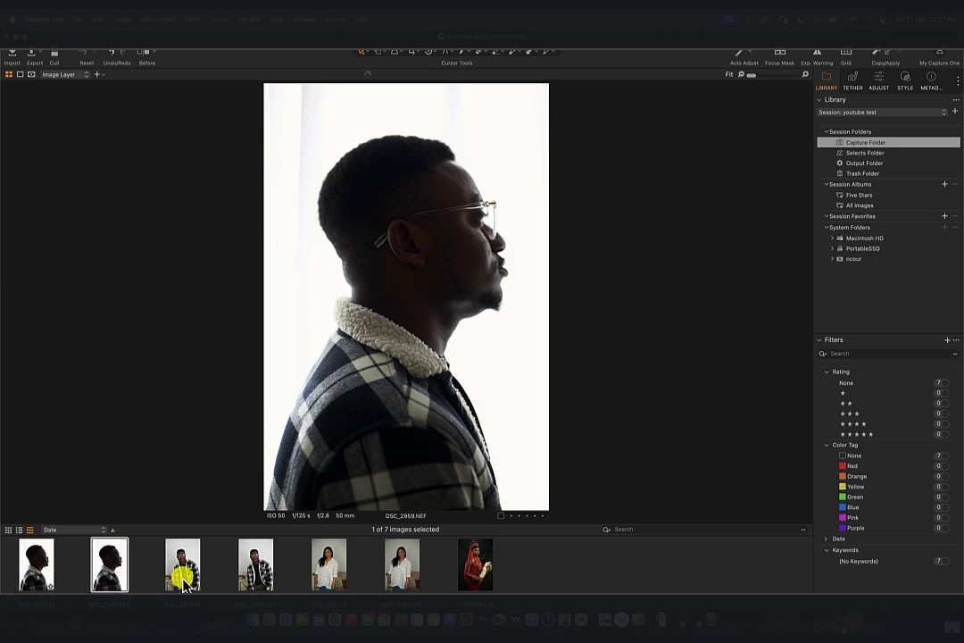
{"action": "left_click", "coordinate": [192, 578]}
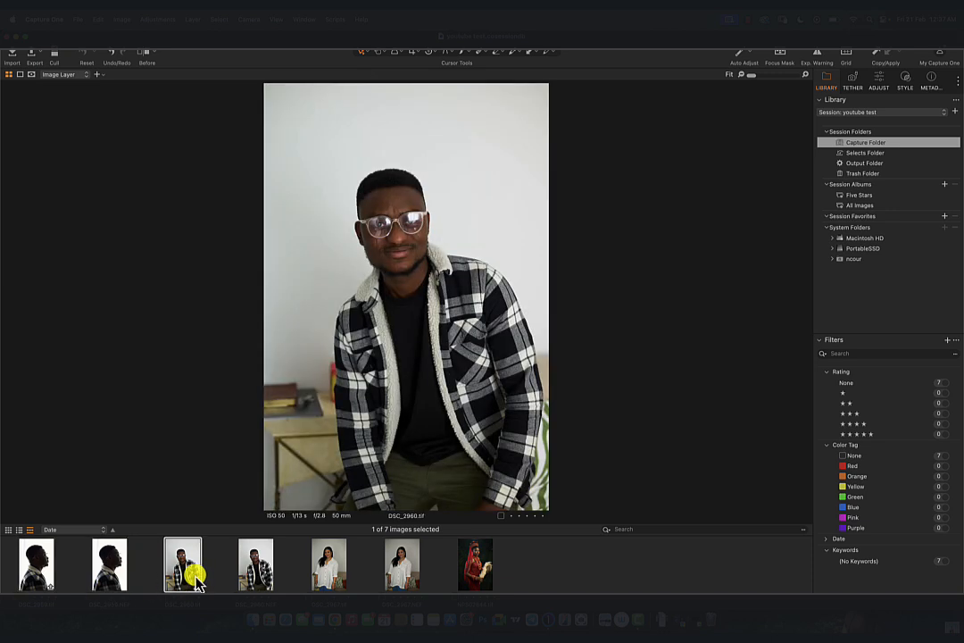
Step: Browse back and forth through the Capture Folder images, starting from DSC_2960.NEF and ending on DSC_2959.NEF
{"action": "left_click", "coordinate": [256, 579]}
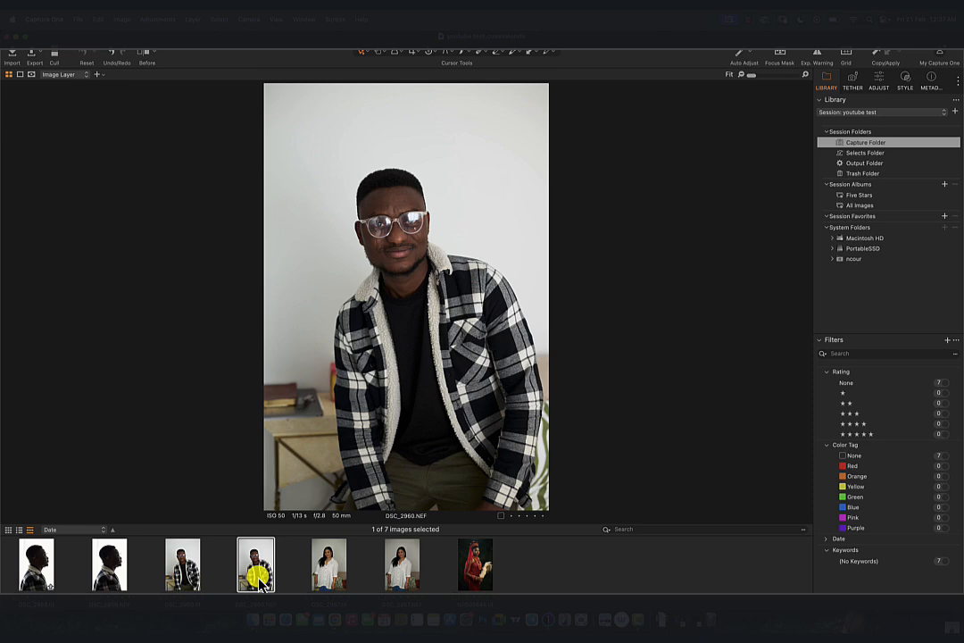
{"action": "key", "text": "Left"}
{"action": "key", "text": "Left"}
{"action": "key", "text": "Left"}
{"action": "key", "text": "Right"}
{"action": "key", "text": "Right"}
{"action": "key", "text": "Right"}
{"action": "key", "text": "Right"}
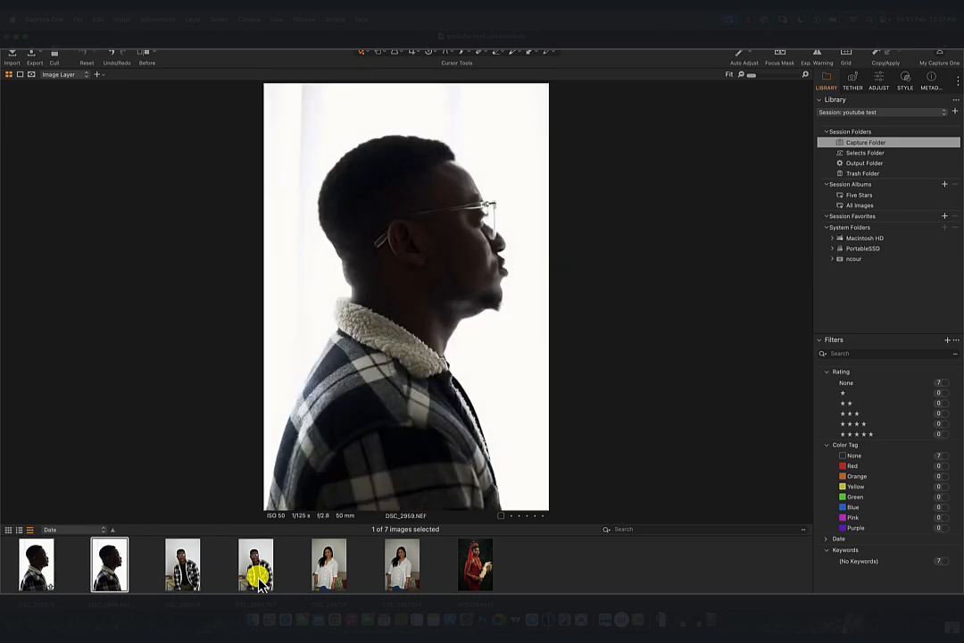
{"action": "key", "text": "Right"}
{"action": "key", "text": "Left"}
{"action": "key", "text": "Left"}
{"action": "key", "text": "Left"}
{"action": "key", "text": "Left"}
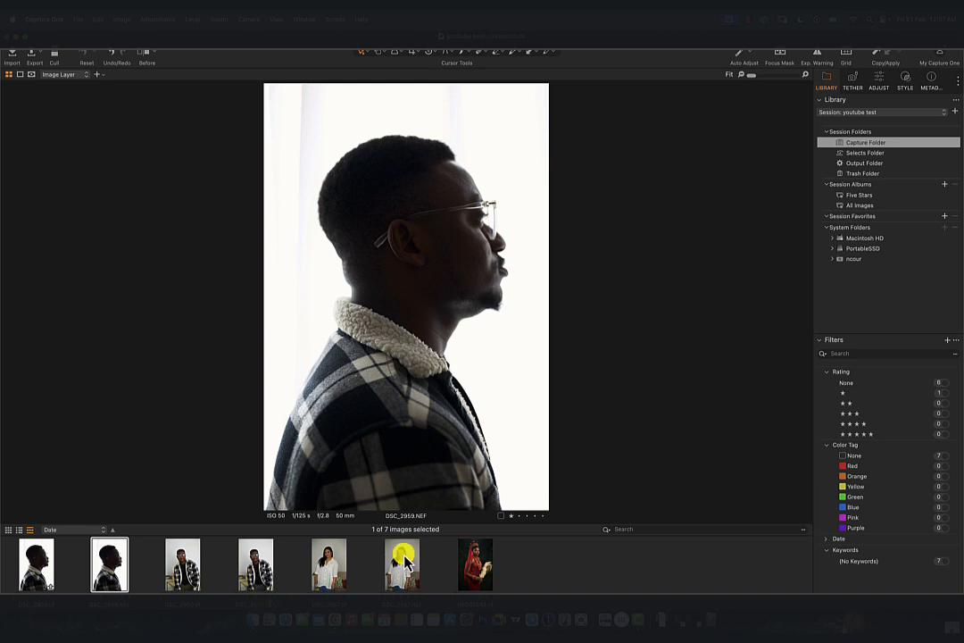
Step: Rate DSC_2959.NEF, DSC_2960.tif and DSC_2967.NEF with one star each
{"action": "left_click", "coordinate": [514, 517]}
{"action": "left_click", "coordinate": [185, 573]}
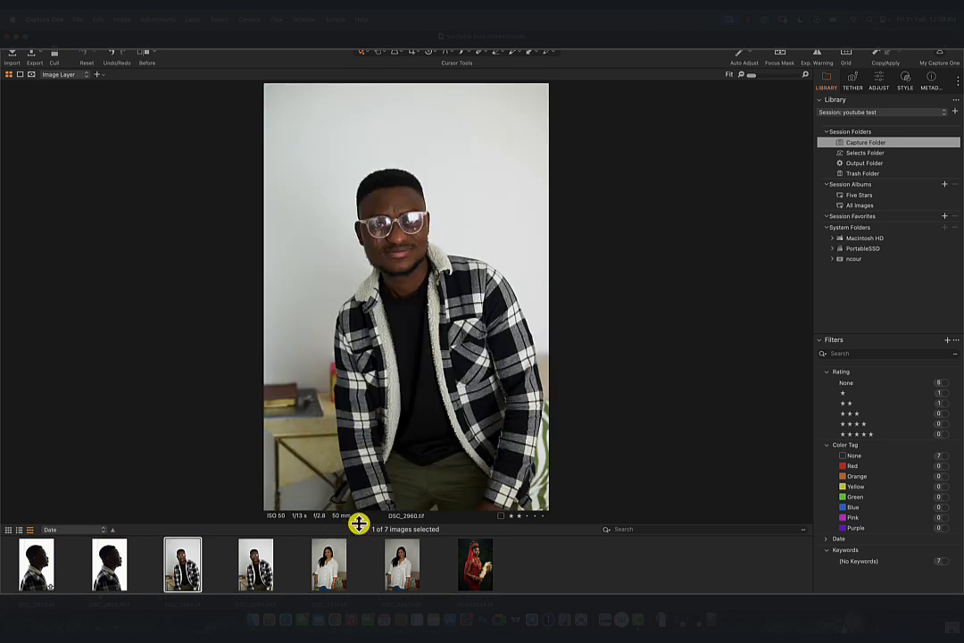
{"action": "left_click", "coordinate": [517, 518]}
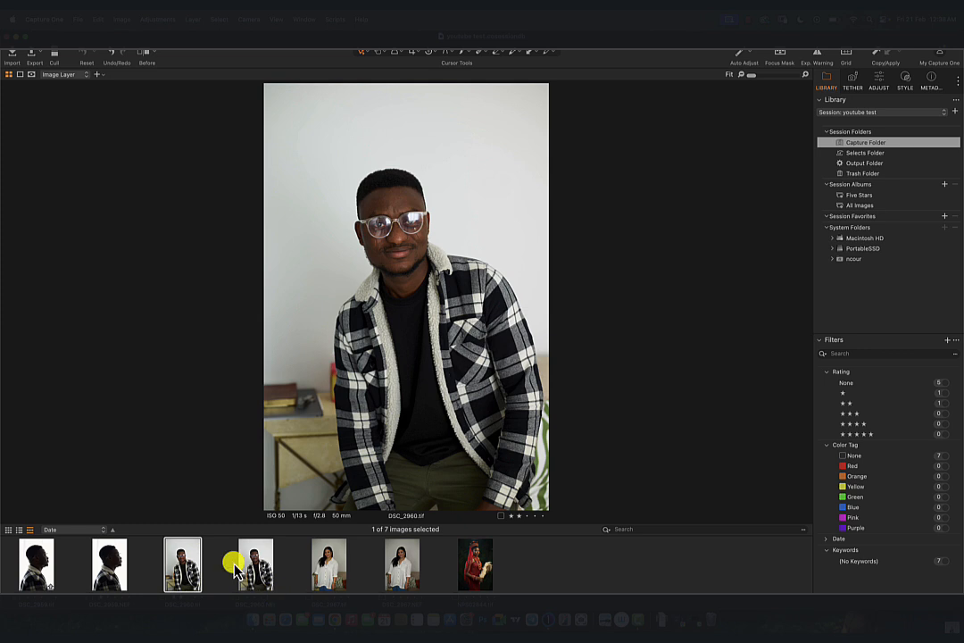
{"action": "key", "text": "1"}
{"action": "left_click", "coordinate": [401, 571]}
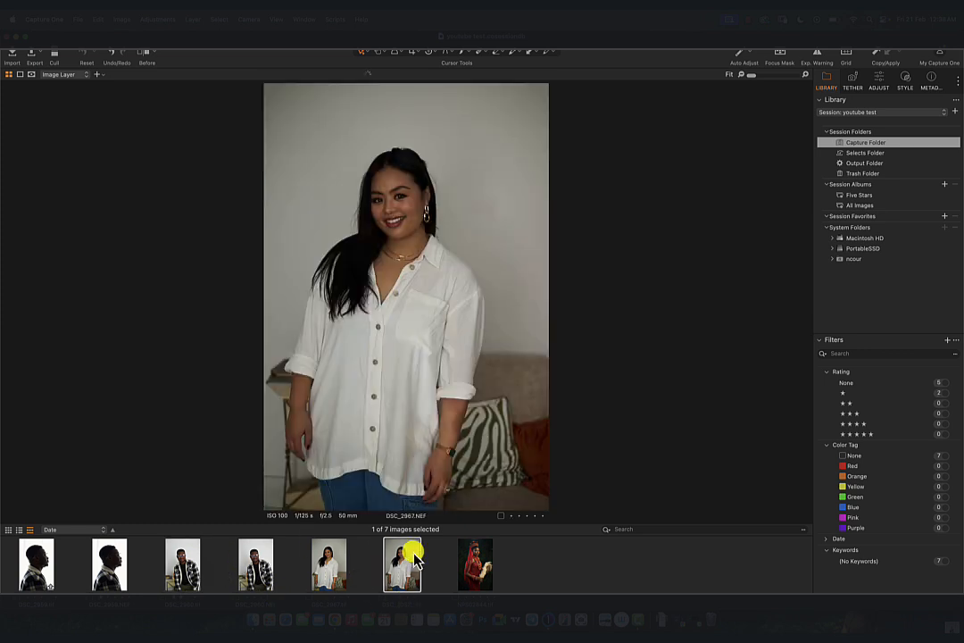
{"action": "key", "text": "1"}
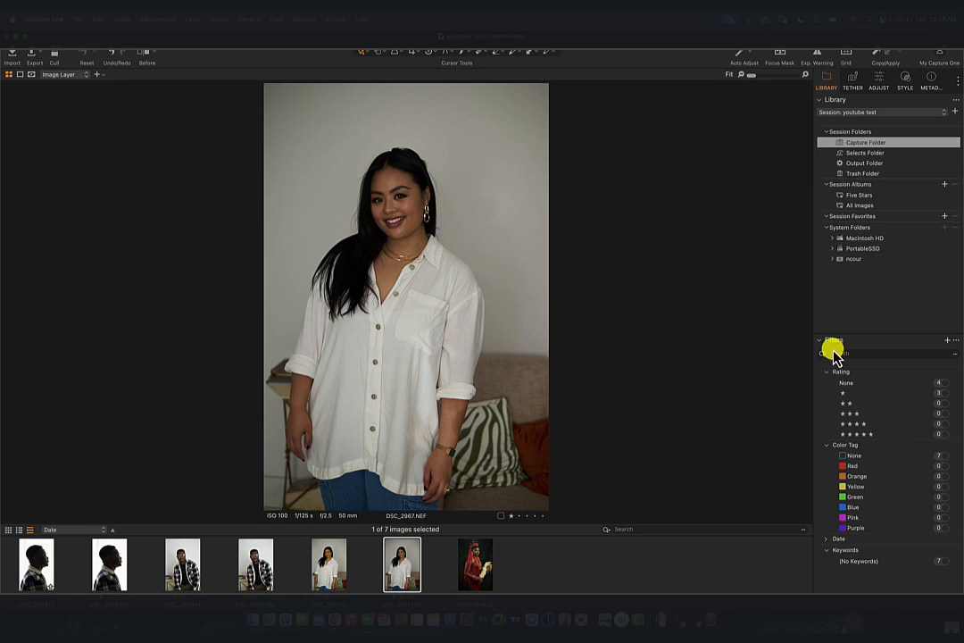
Step: Filter the Capture Folder to one-star images and view them all side by side
{"action": "left_click", "coordinate": [843, 395]}
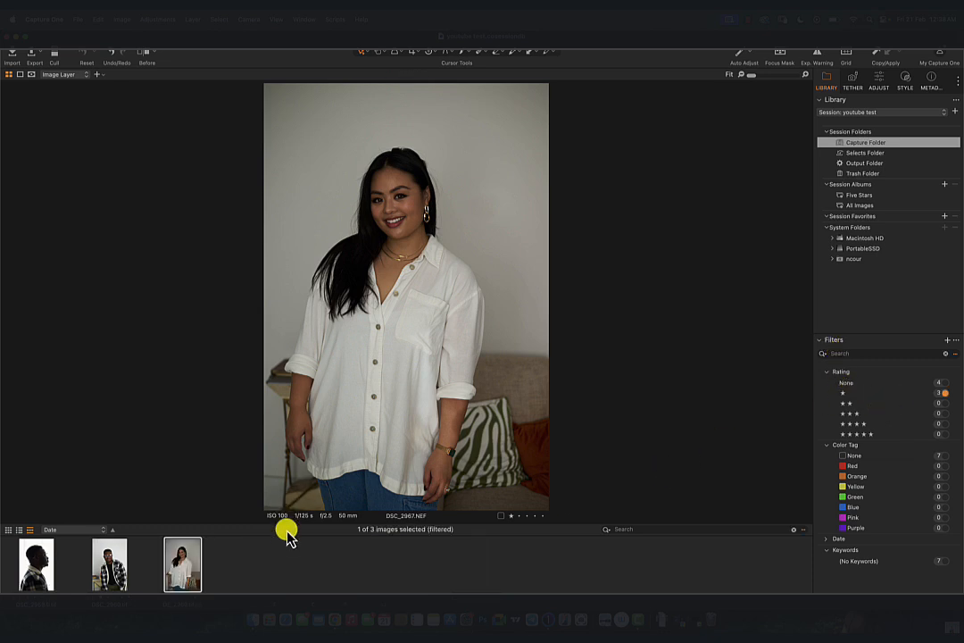
{"action": "key", "text": "super+a"}
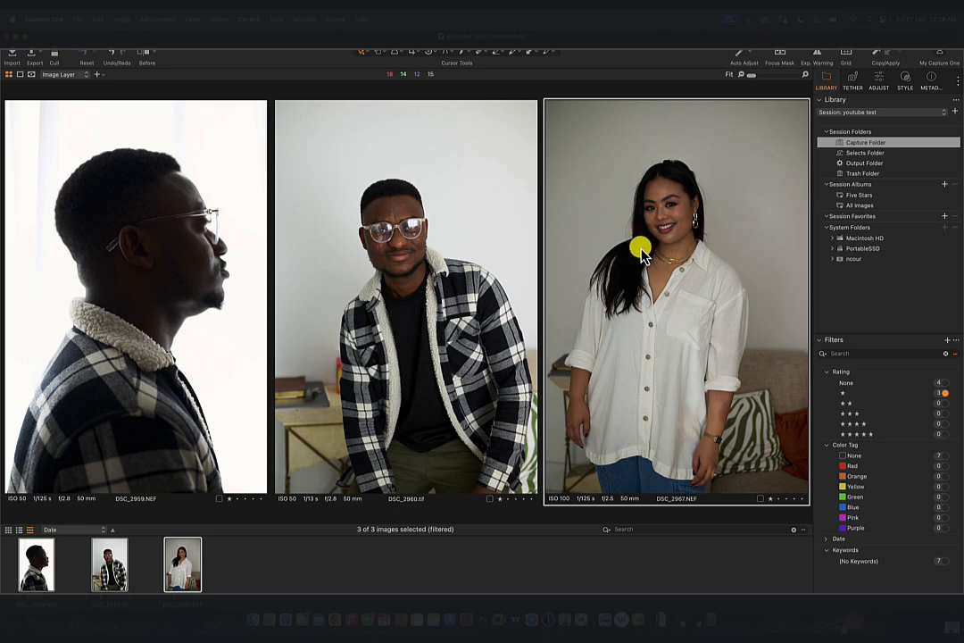
Step: Select only DSC_2960.tif among the filtered images and remove its star rating
{"action": "left_click", "coordinate": [507, 579]}
{"action": "left_click", "coordinate": [109, 572]}
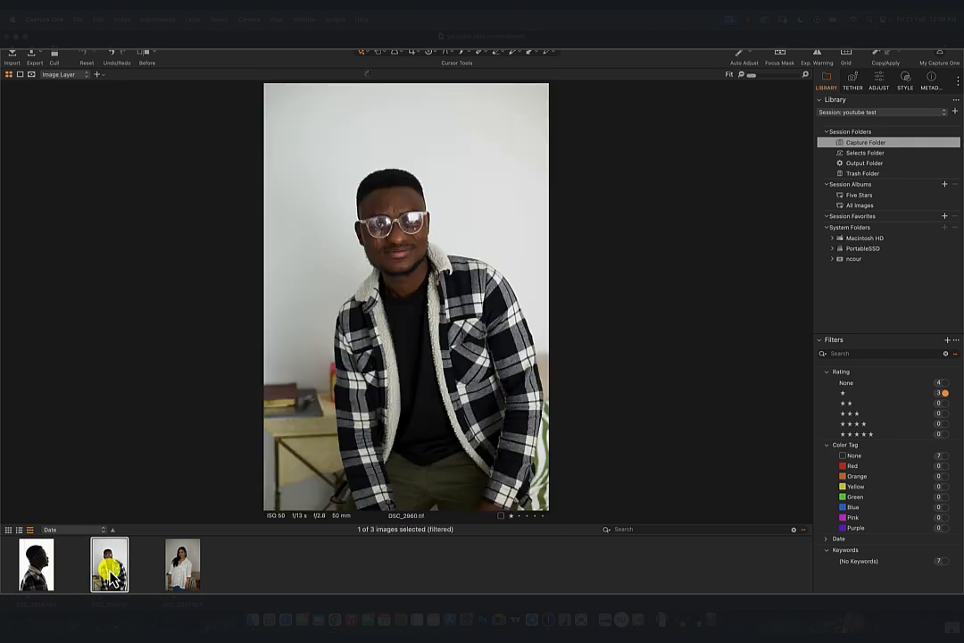
{"action": "key", "text": "0"}
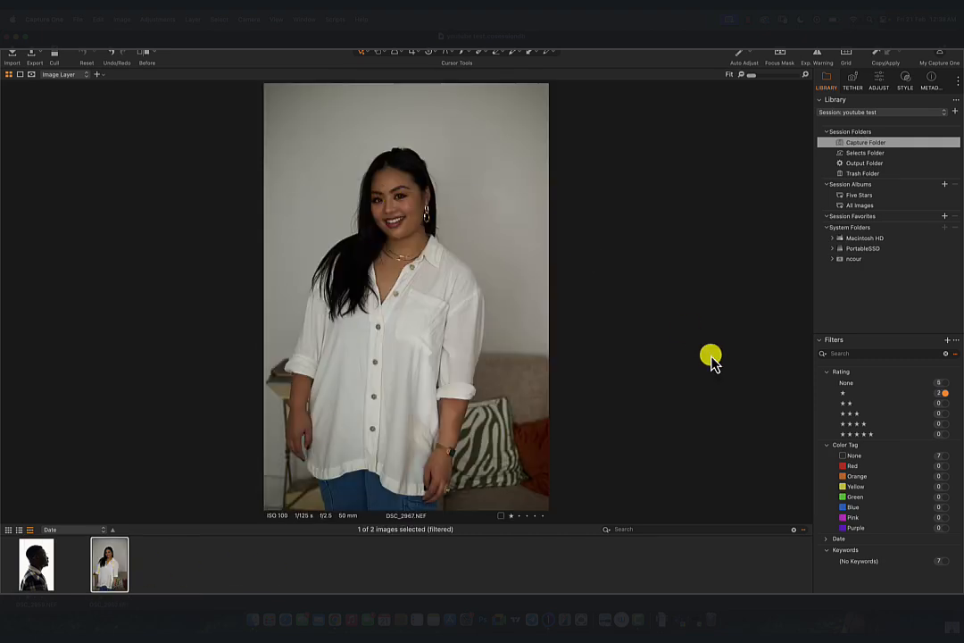
Step: Turn off the one-star filter, view only the unrated images, and clear that filter too
{"action": "left_click", "coordinate": [945, 394]}
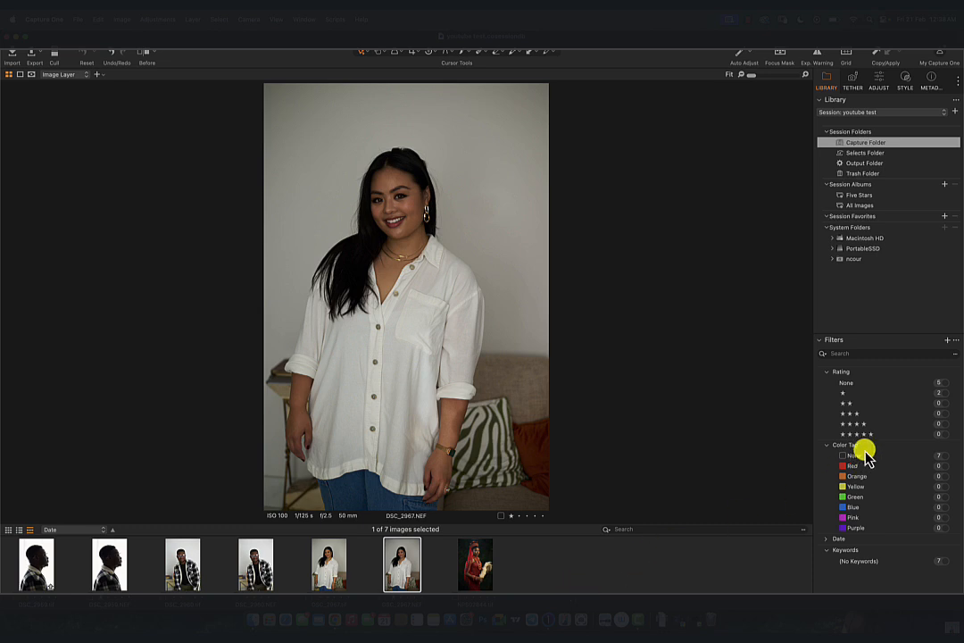
{"action": "left_click", "coordinate": [850, 384]}
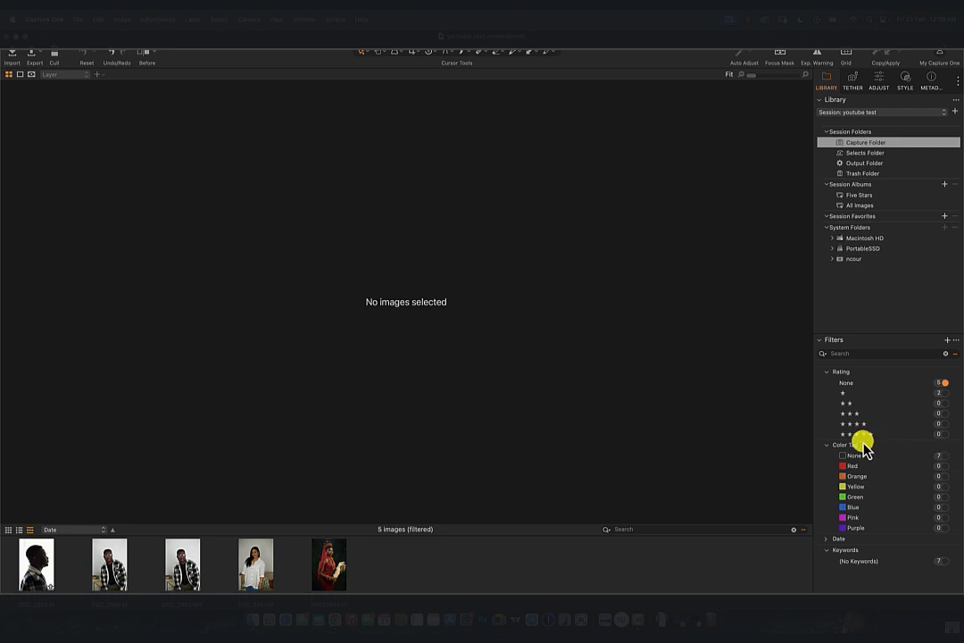
{"action": "left_click", "coordinate": [934, 386]}
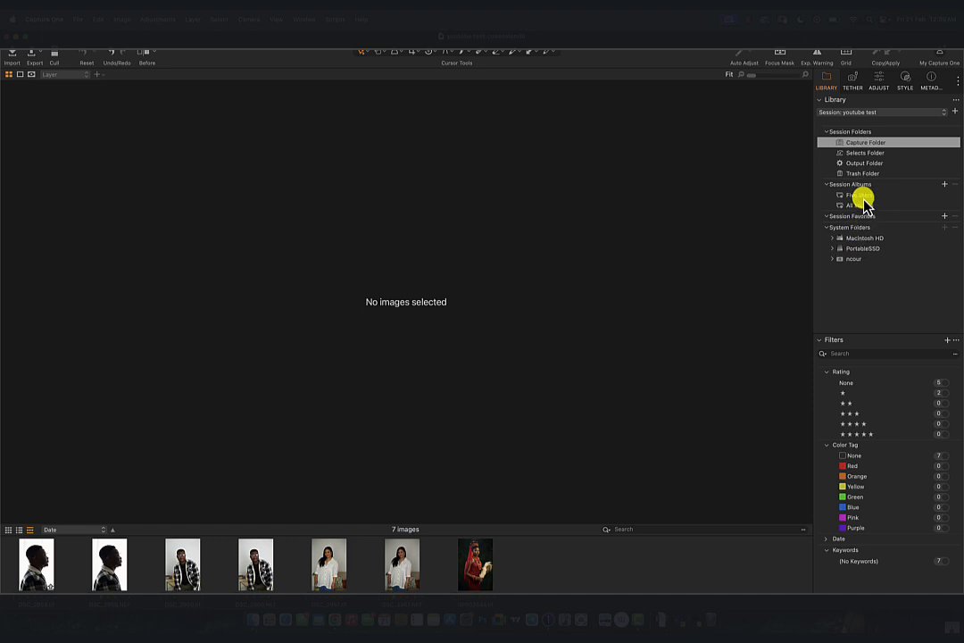
Step: Examine the tethering tools and the full list of adjustment tools with DSC_2960.NEF selected
{"action": "left_click", "coordinate": [853, 81]}
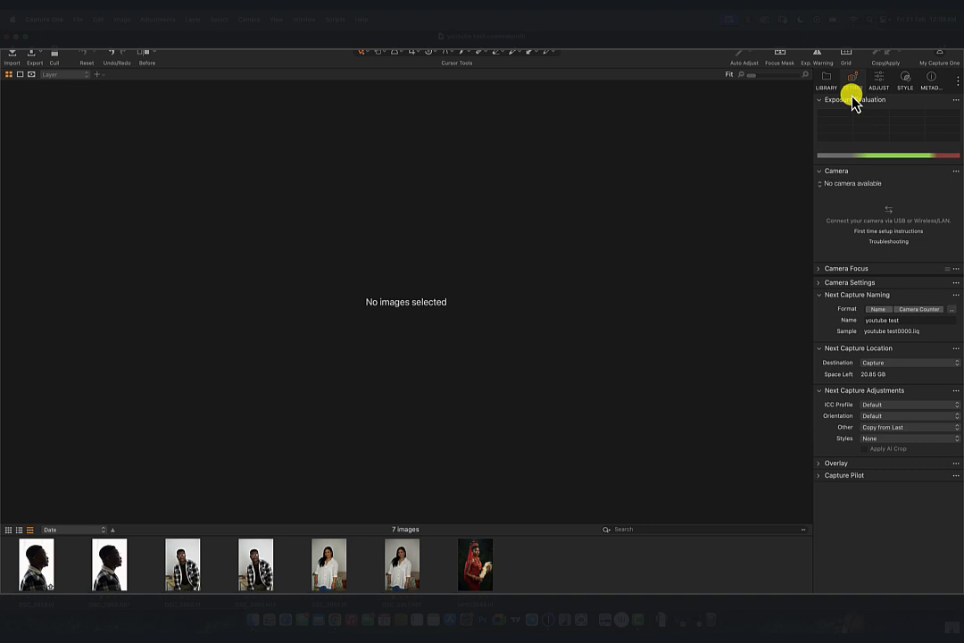
{"action": "left_click", "coordinate": [255, 564]}
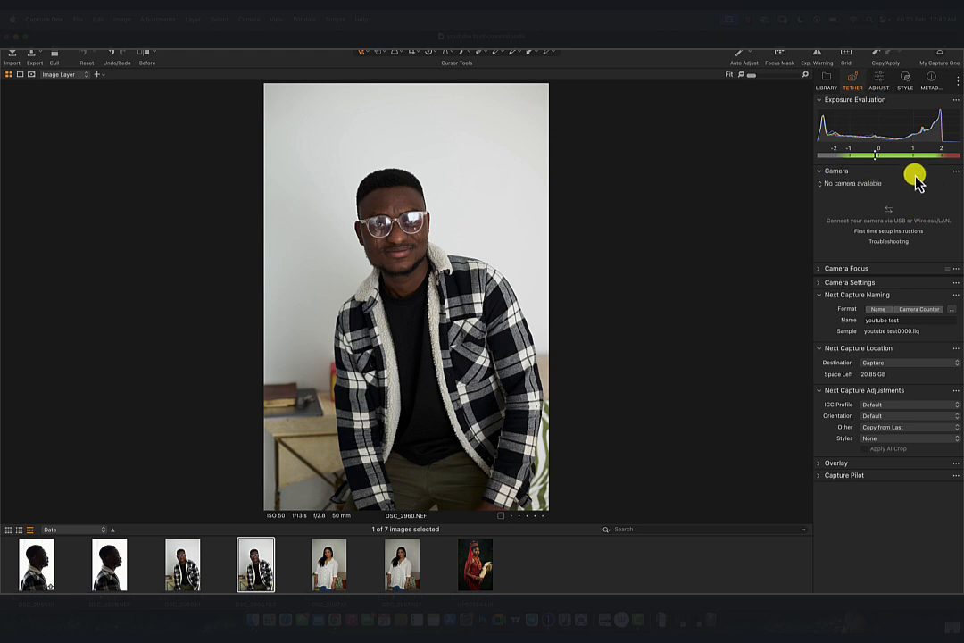
{"action": "left_click", "coordinate": [880, 85]}
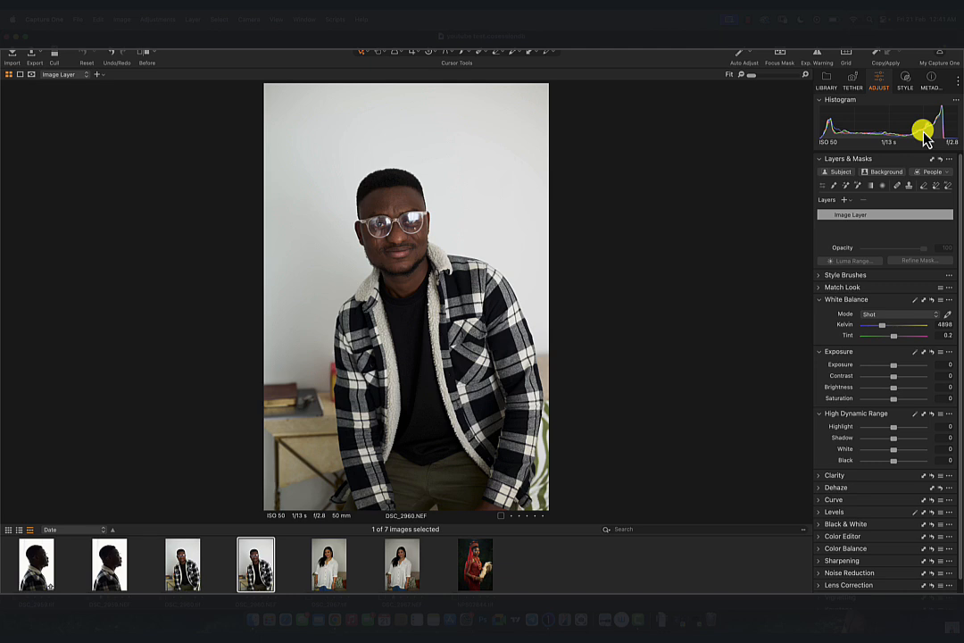
{"action": "scroll", "coordinate": [857, 171], "scroll_direction": "down", "scroll_amount": 2}
{"action": "scroll", "coordinate": [857, 170], "scroll_direction": "up", "scroll_amount": 2}
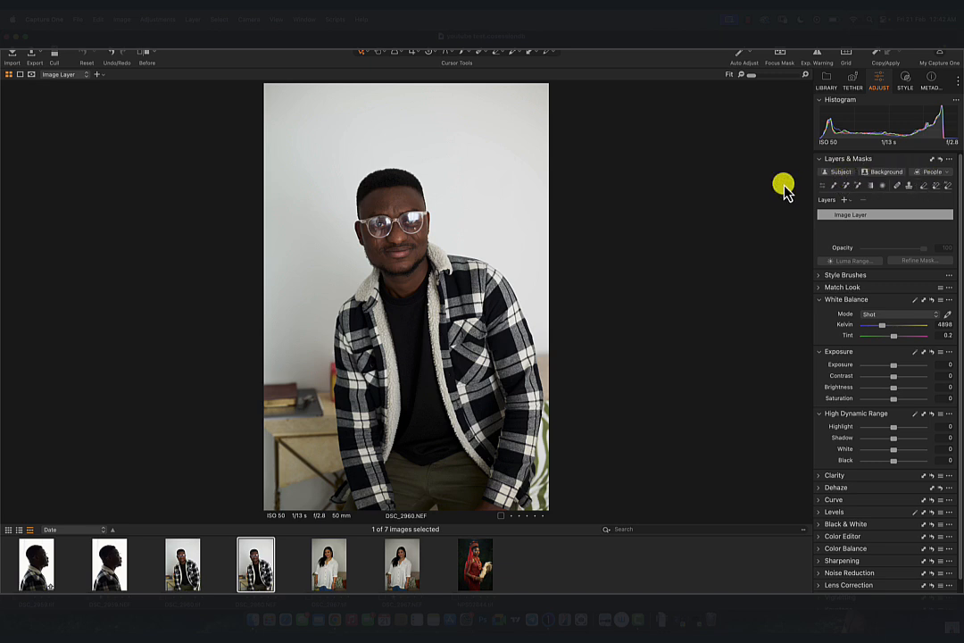
Step: Try a subject mask on DSC_2960.NEF with its exposure raised to 0.86, and delete the mask layer
{"action": "left_click", "coordinate": [844, 172]}
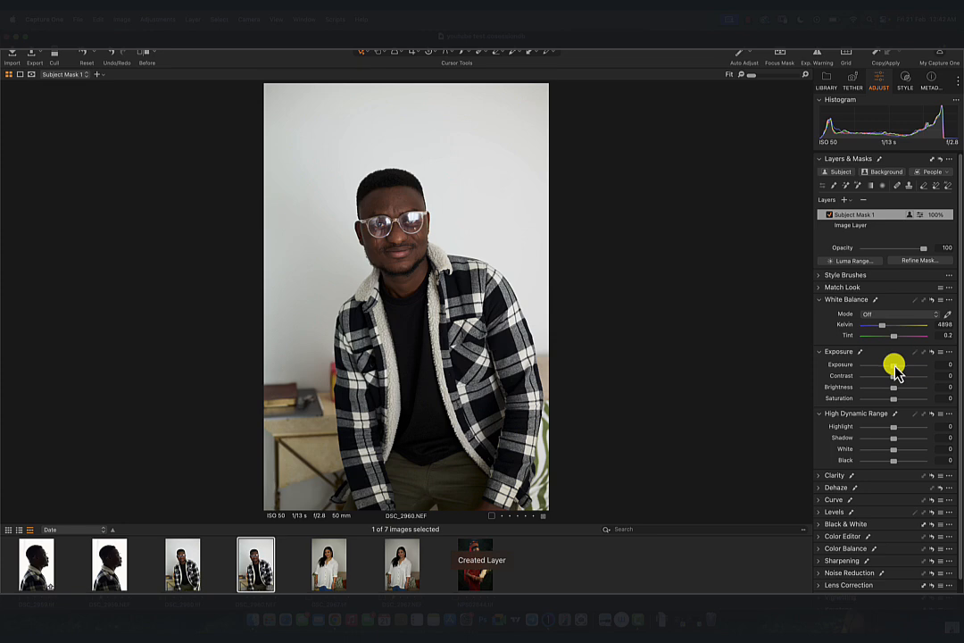
{"action": "mouse_move", "coordinate": [894, 365]}
{"action": "left_mouse_down"}
{"action": "mouse_move", "coordinate": [911, 365]}
{"action": "mouse_move", "coordinate": [848, 377]}
{"action": "mouse_move", "coordinate": [855, 357]}
{"action": "mouse_move", "coordinate": [900, 345]}
{"action": "left_mouse_up"}
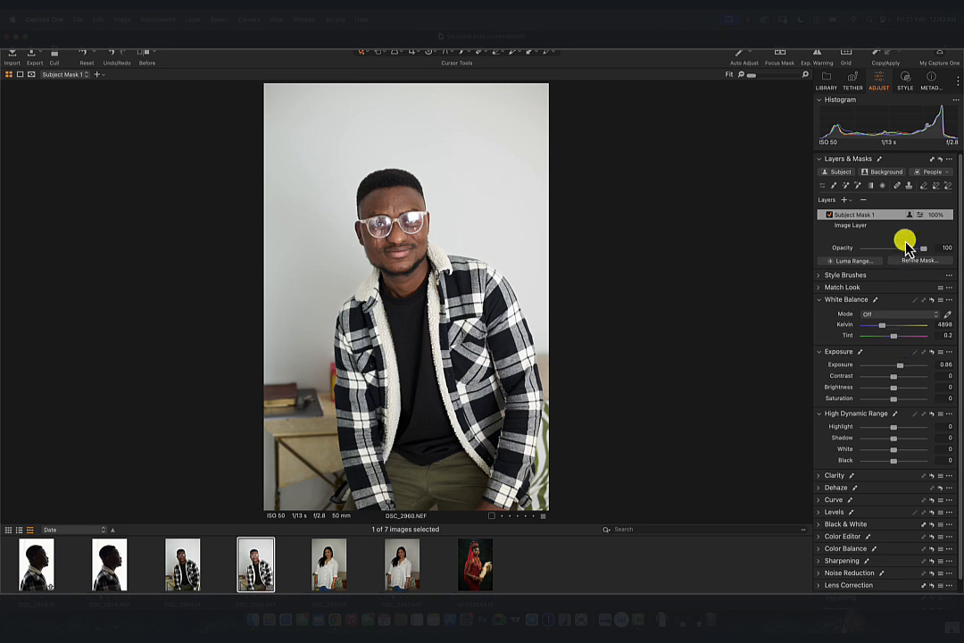
{"action": "left_click", "coordinate": [863, 200]}
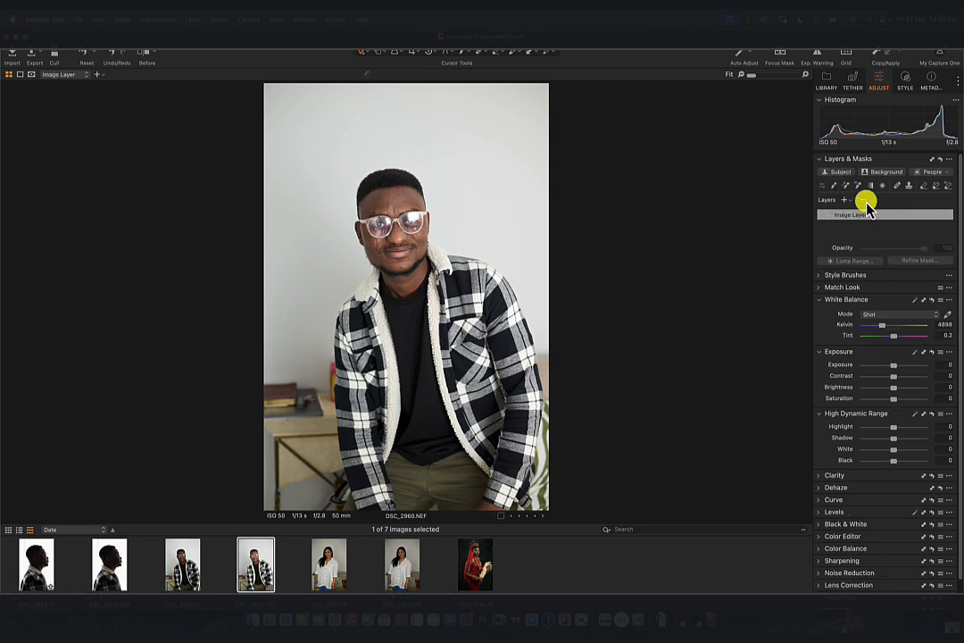
Step: Try a lips-only people mask on DSC_2960.NEF with saturation 33 and exposure 1.93, and delete the mask layer
{"action": "left_click", "coordinate": [936, 172]}
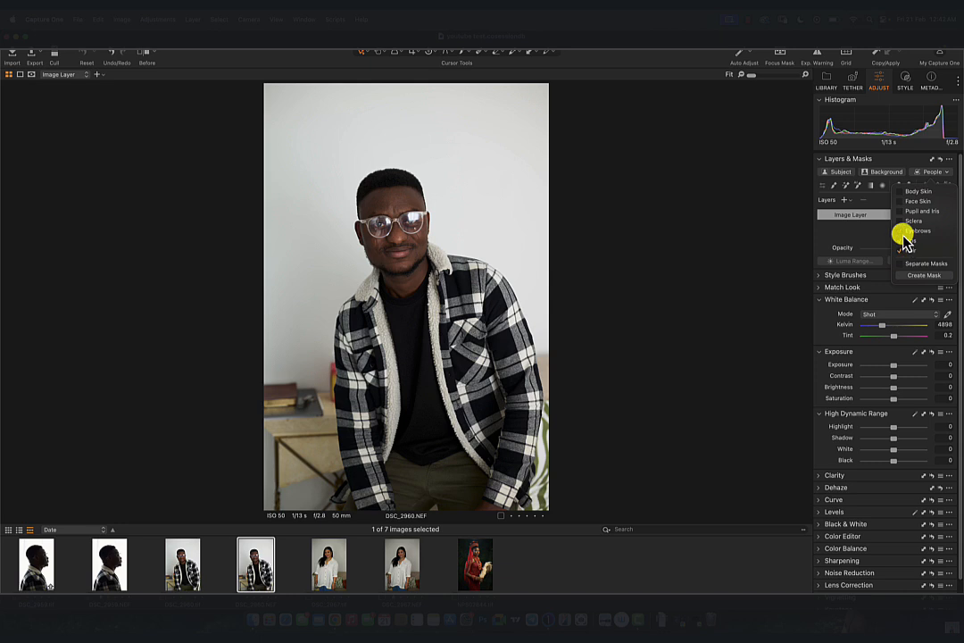
{"action": "left_click", "coordinate": [903, 234]}
{"action": "left_click", "coordinate": [902, 242]}
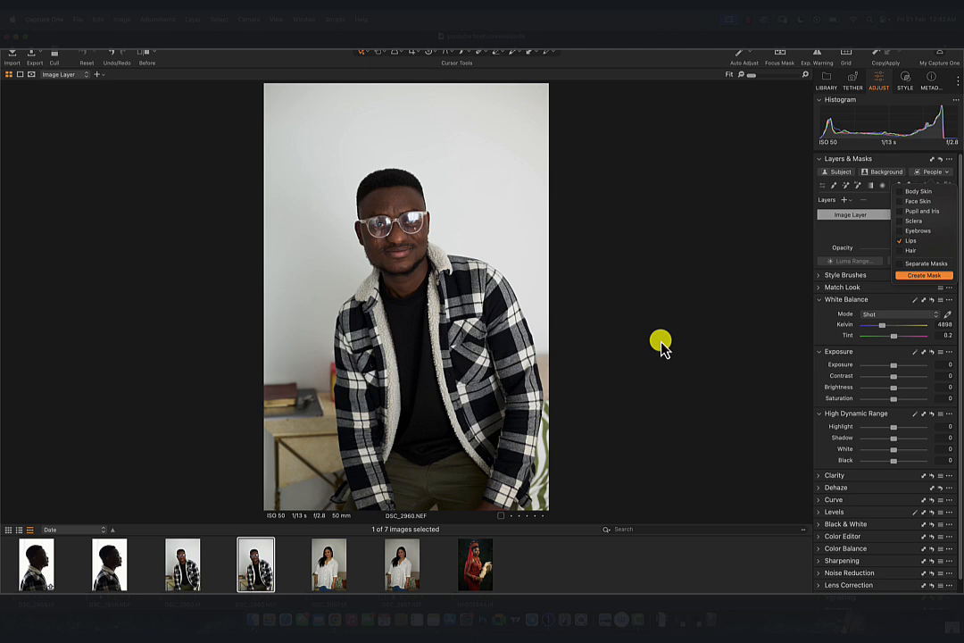
{"action": "key", "text": "Return"}
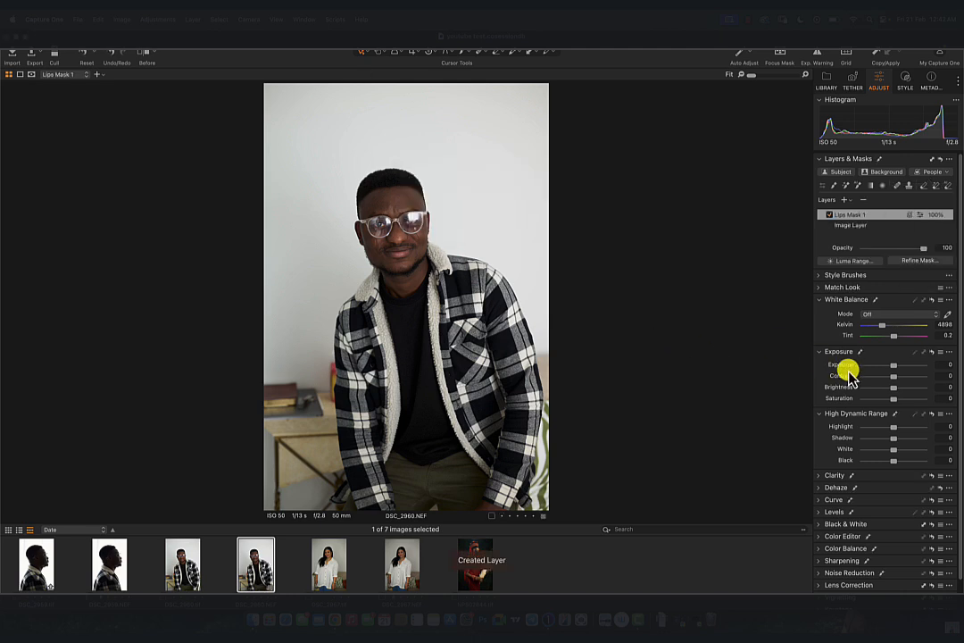
{"action": "left_click_drag", "start_coordinate": [890, 399], "coordinate": [912, 369]}
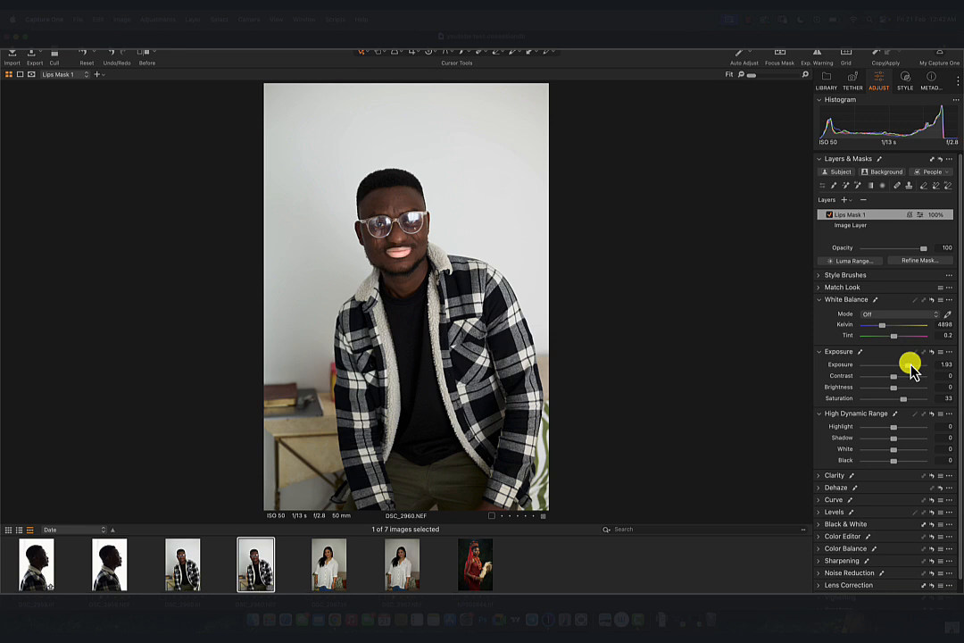
{"action": "left_click", "coordinate": [863, 199]}
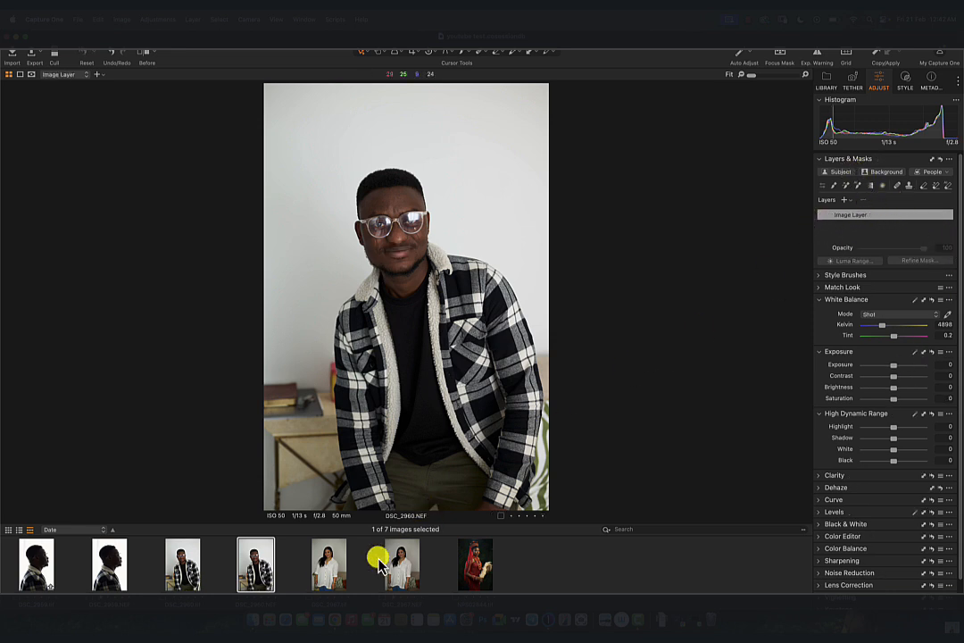
Step: Create a face skin people mask on NPS02844.tif, and show and hide its mask overlay to check the coverage
{"action": "left_click", "coordinate": [480, 565]}
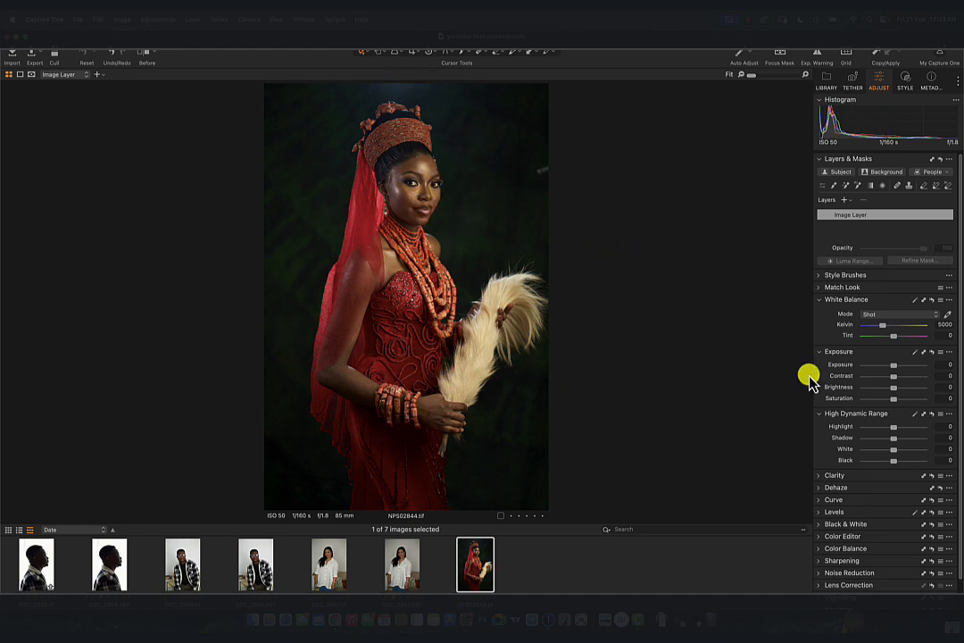
{"action": "left_click", "coordinate": [944, 173]}
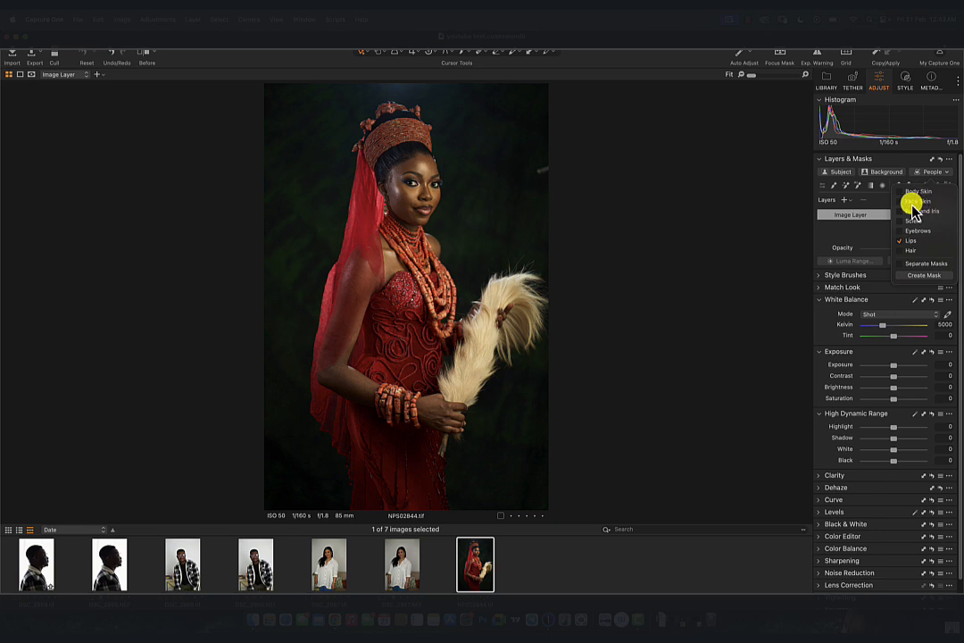
{"action": "left_click", "coordinate": [919, 277]}
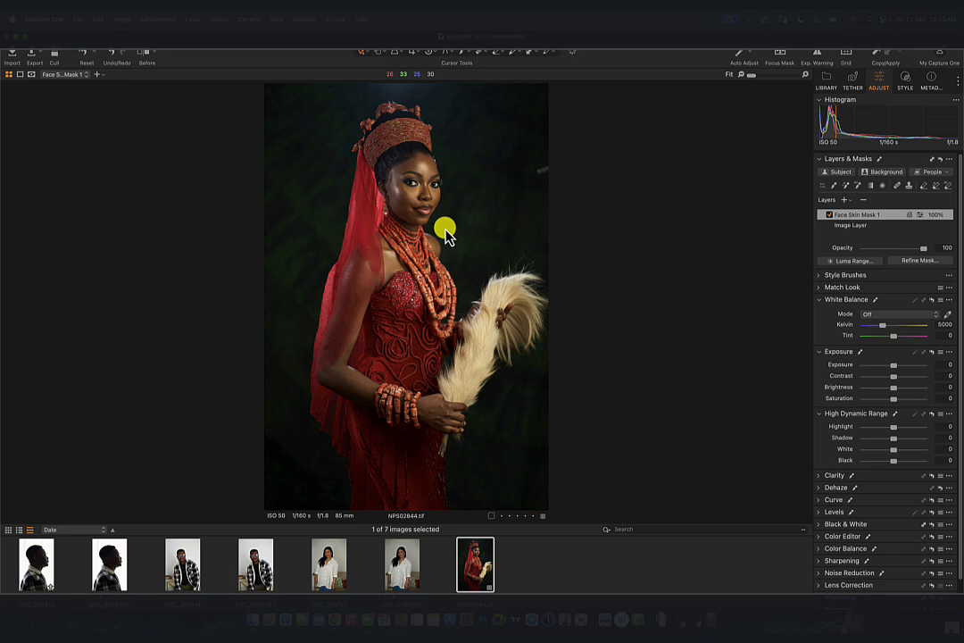
{"action": "key", "text": "m"}
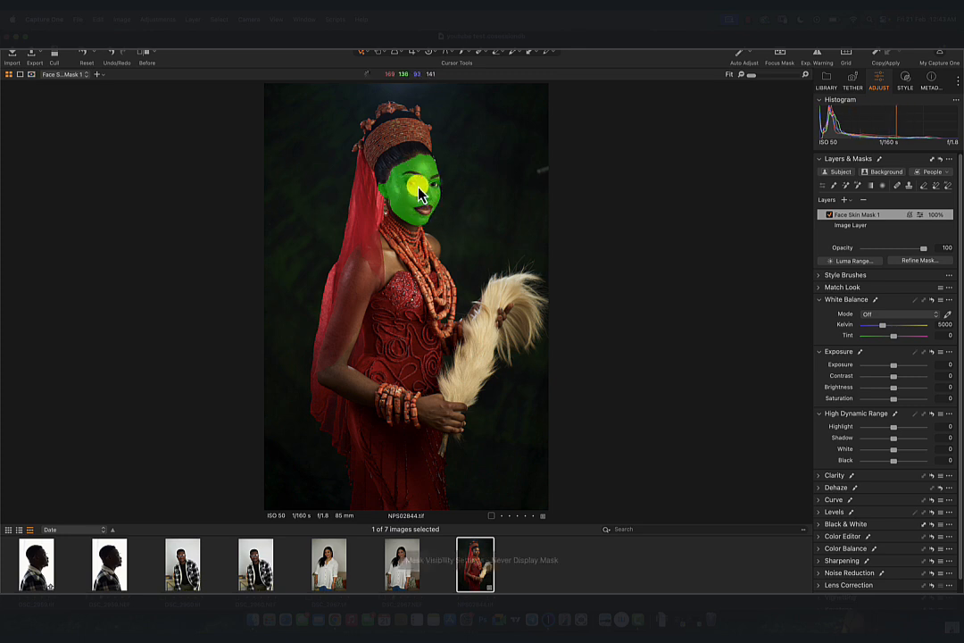
{"action": "key", "text": "m"}
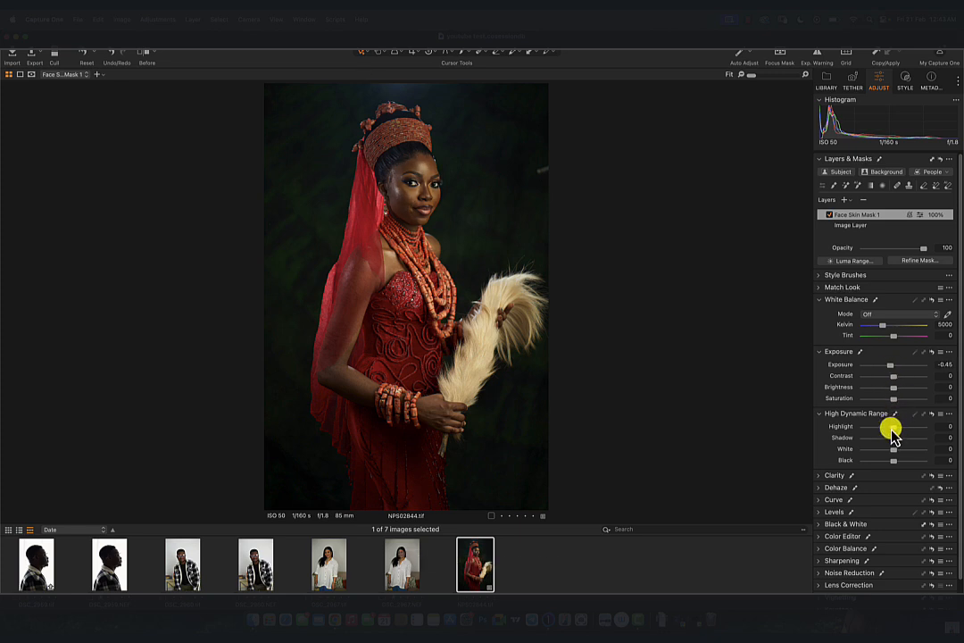
Step: Try exposure -0.45, highlight -17 and saturation 16 on the face skin mask, compare it on and off, and delete the layer
{"action": "left_click_drag", "start_coordinate": [890, 430], "coordinate": [885, 433]}
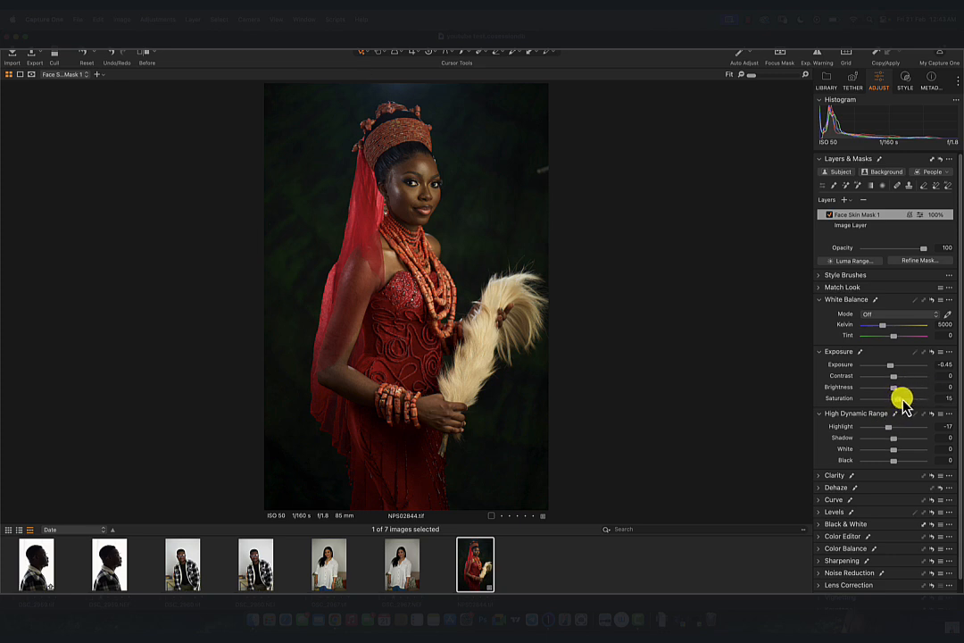
{"action": "left_click", "coordinate": [831, 216]}
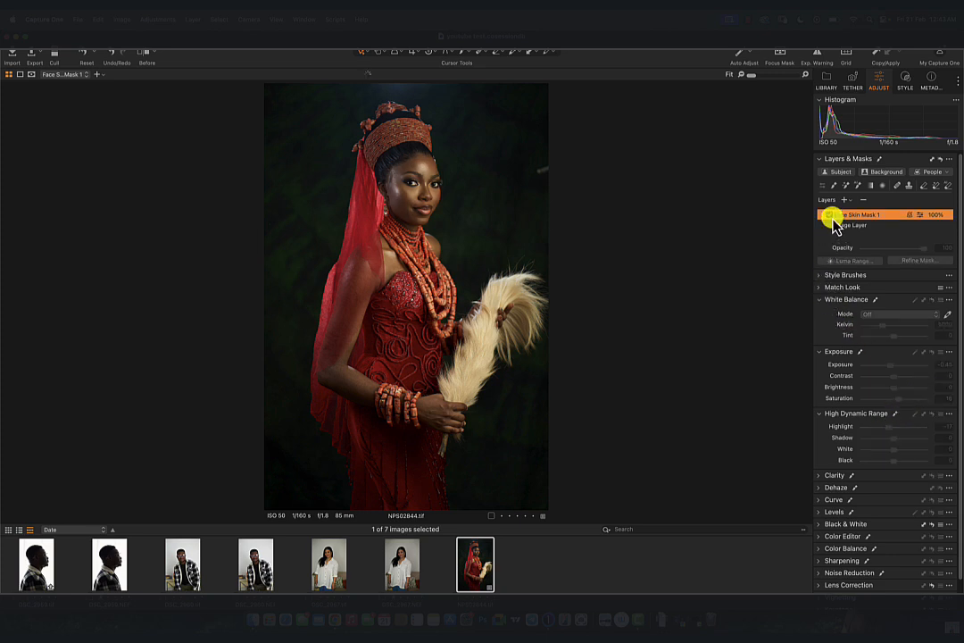
{"action": "left_click", "coordinate": [830, 216]}
{"action": "left_click", "coordinate": [830, 216]}
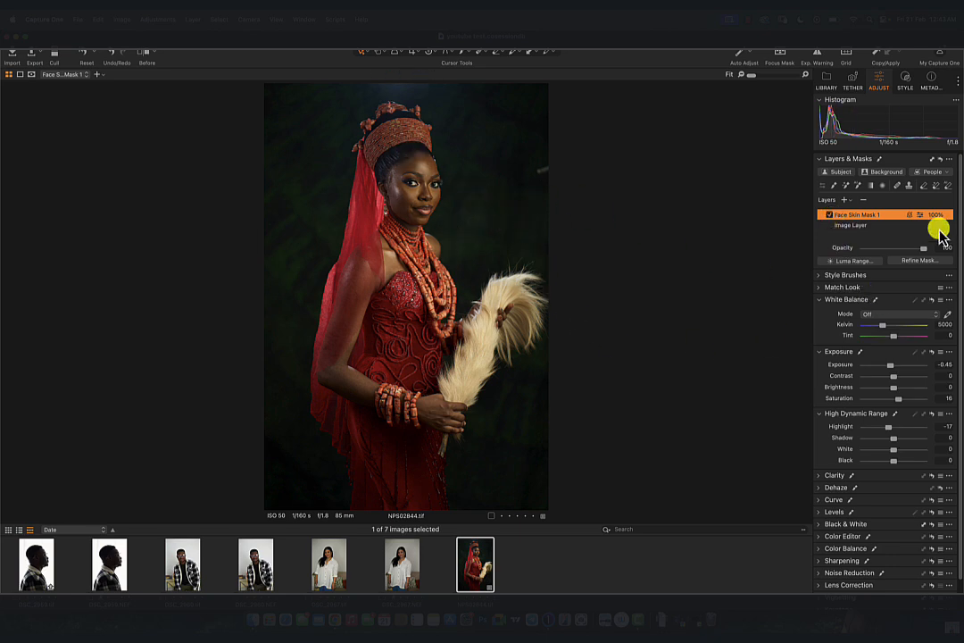
{"action": "left_click", "coordinate": [863, 200]}
Step: Create a body skin people mask on NPS02844.tif, check its coverage with the mask overlay, and delete the layer
{"action": "left_click", "coordinate": [947, 174]}
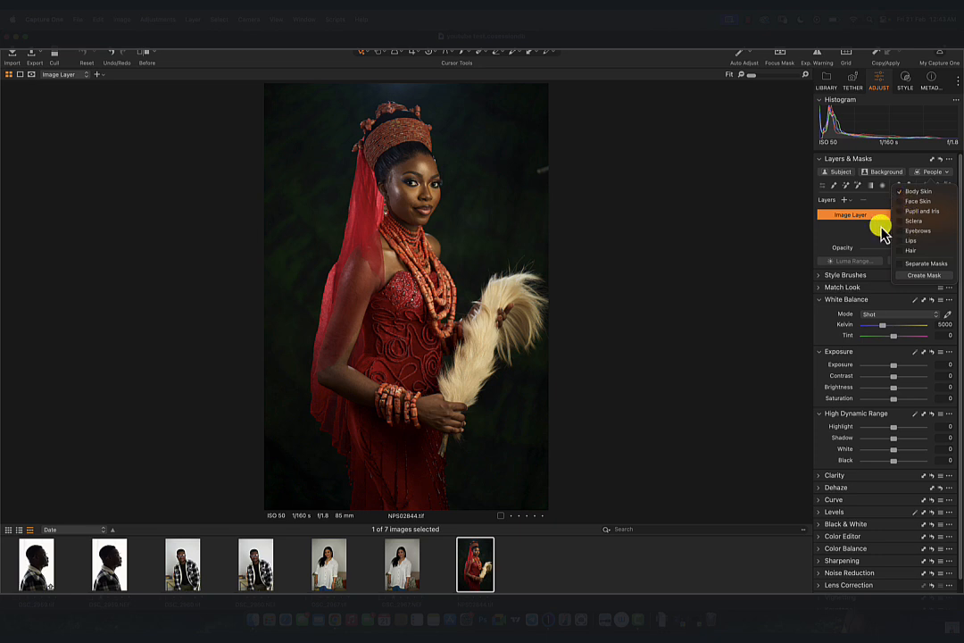
{"action": "left_click", "coordinate": [873, 217]}
{"action": "left_click", "coordinate": [947, 175]}
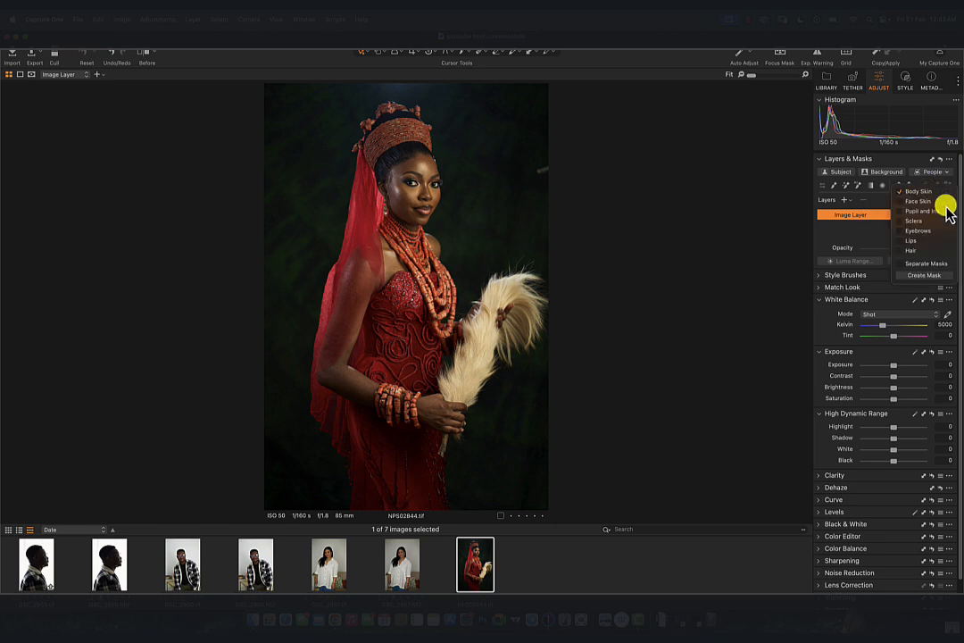
{"action": "left_click", "coordinate": [937, 276]}
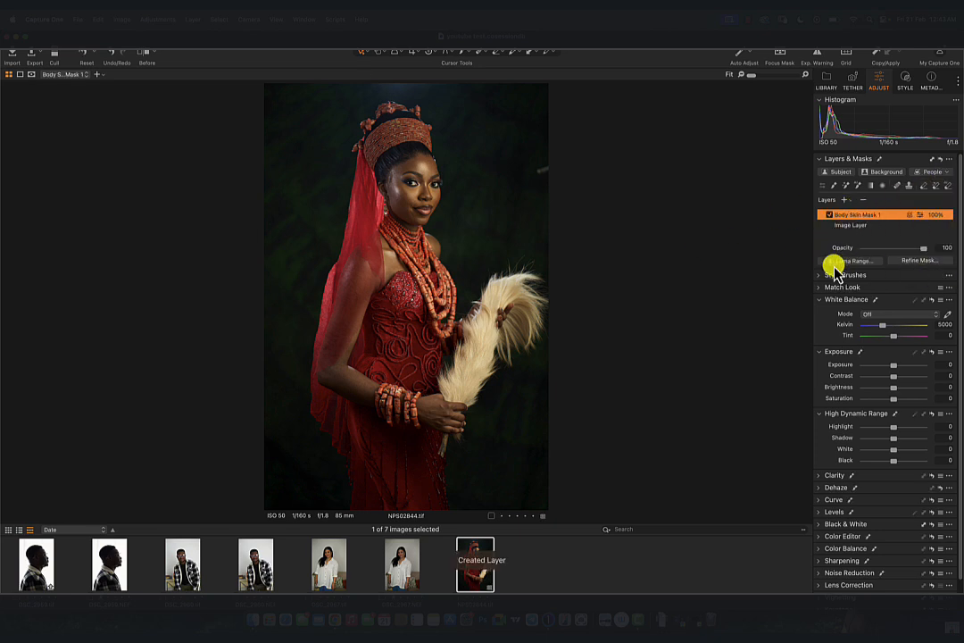
{"action": "key", "text": "m"}
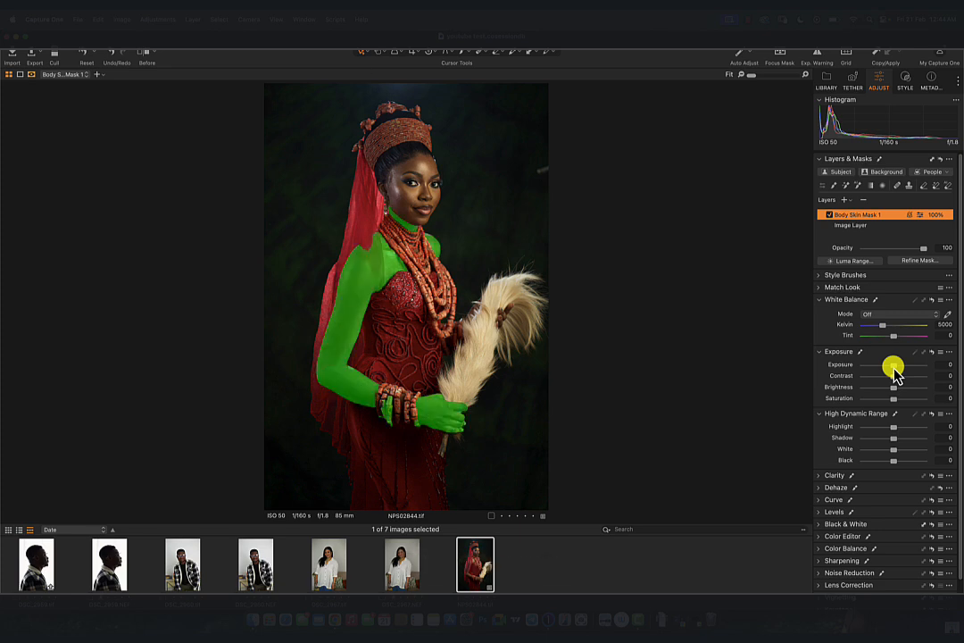
{"action": "key", "text": "m"}
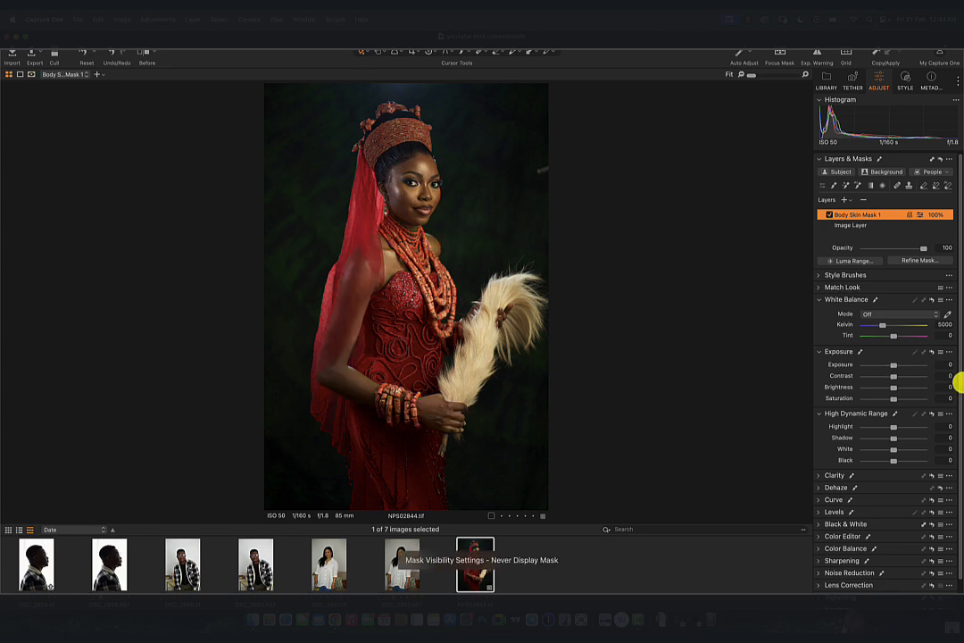
{"action": "left_click", "coordinate": [863, 199]}
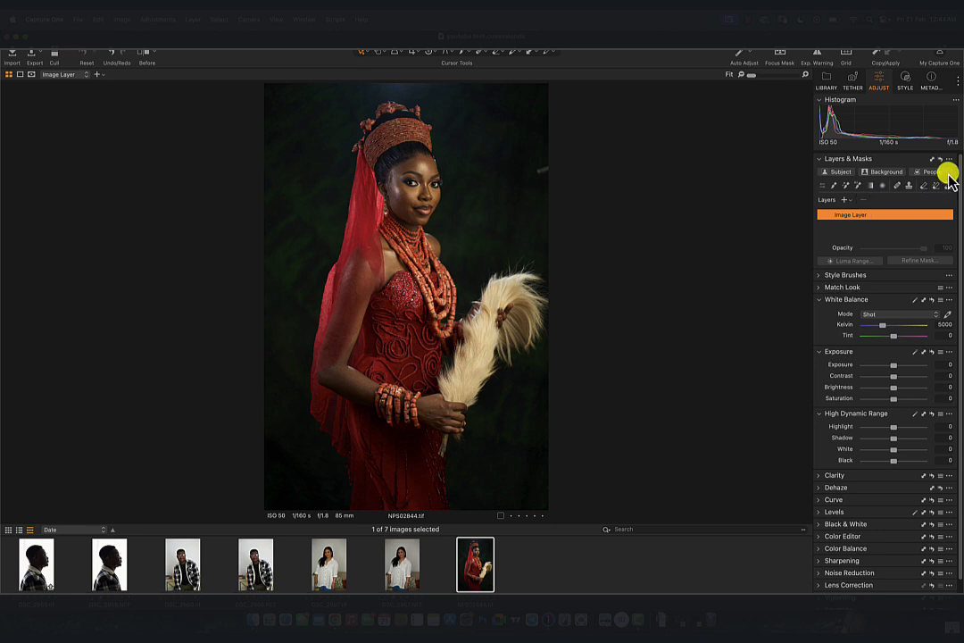
Step: Create separate people masks for body skin, face skin, pupil and iris, sclera, eyebrows, lips and hair
{"action": "left_click", "coordinate": [944, 172]}
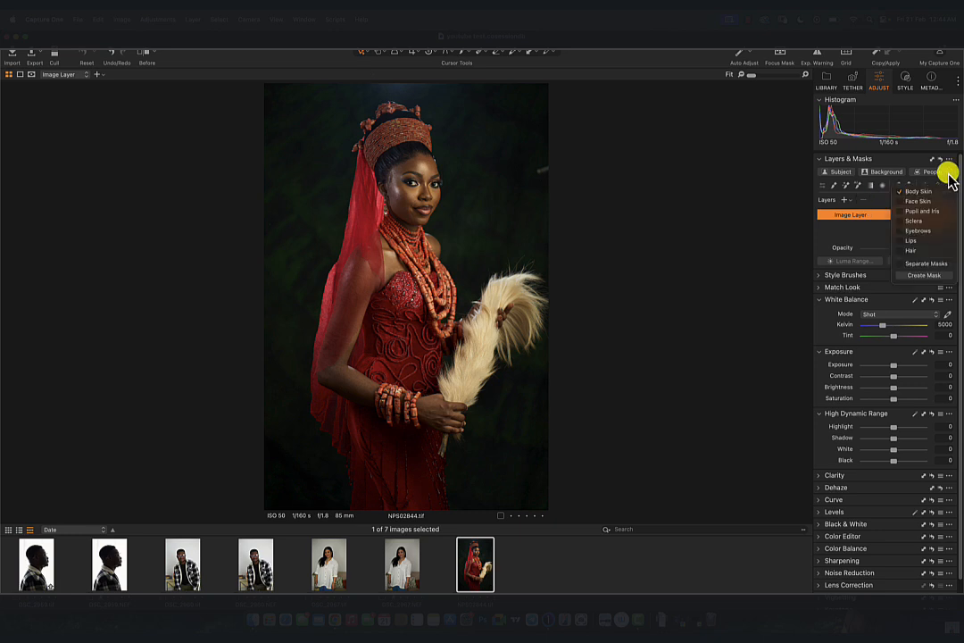
{"action": "left_click", "coordinate": [904, 211]}
{"action": "left_click", "coordinate": [904, 222]}
{"action": "left_click", "coordinate": [903, 231]}
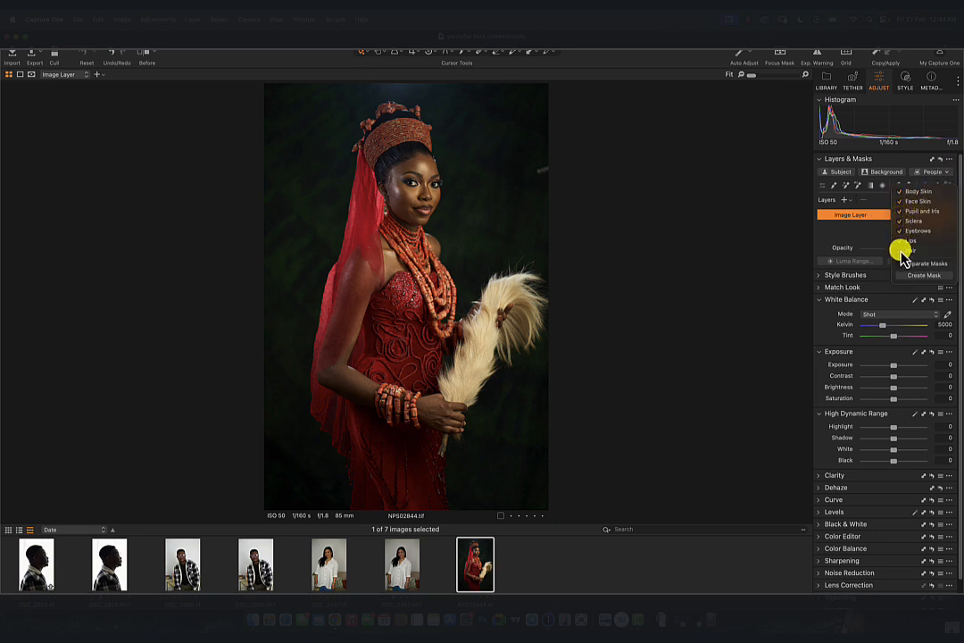
{"action": "left_click", "coordinate": [902, 241]}
{"action": "left_click", "coordinate": [902, 251]}
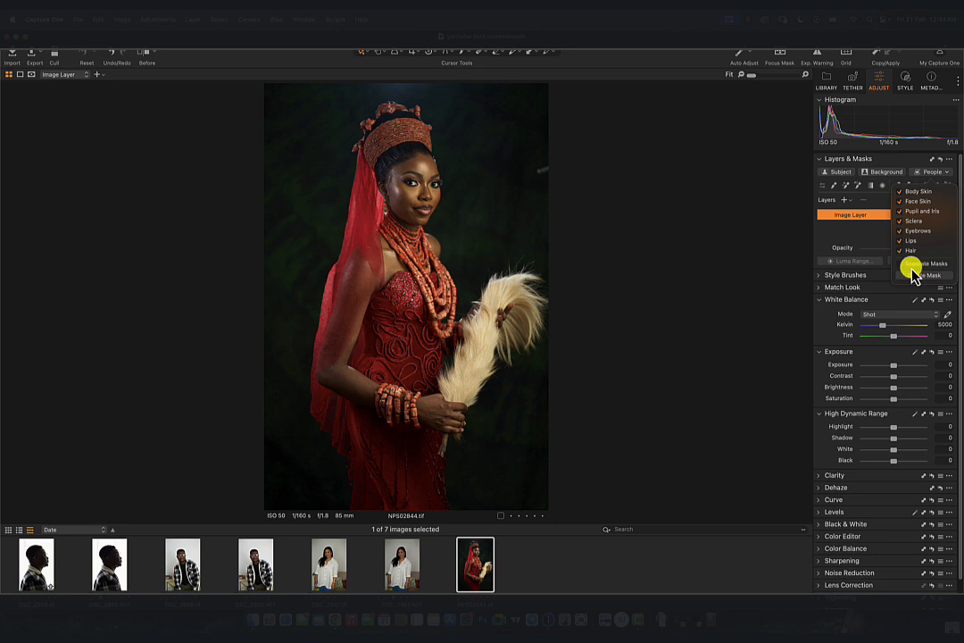
{"action": "left_click", "coordinate": [904, 265]}
{"action": "left_click", "coordinate": [914, 277]}
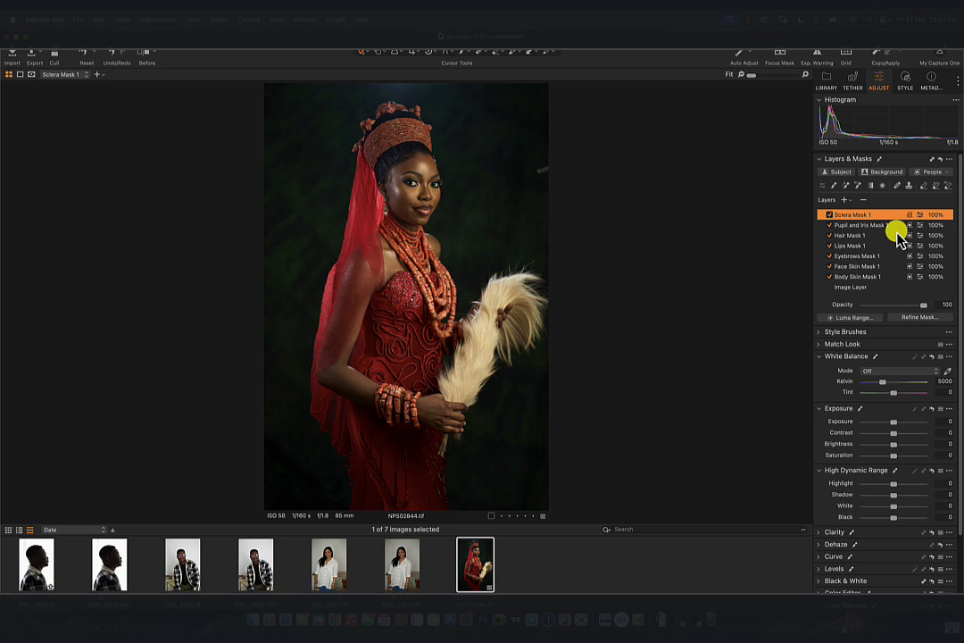
Step: Show the mask overlay and examine the coverage of each people mask layer, from sclera down to body skin
{"action": "key", "text": "m"}
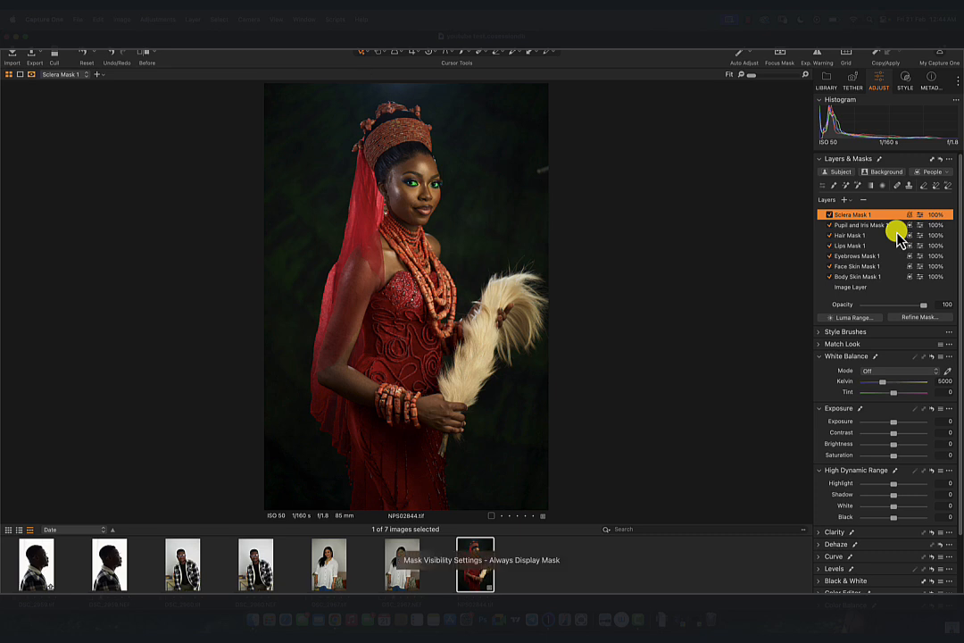
{"action": "left_click", "coordinate": [857, 226]}
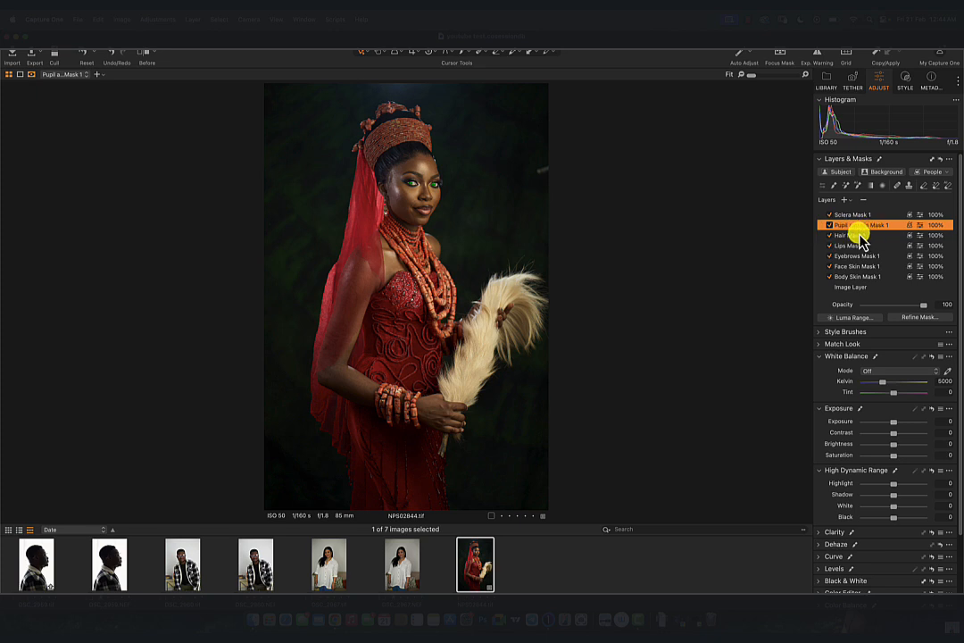
{"action": "left_click", "coordinate": [859, 236]}
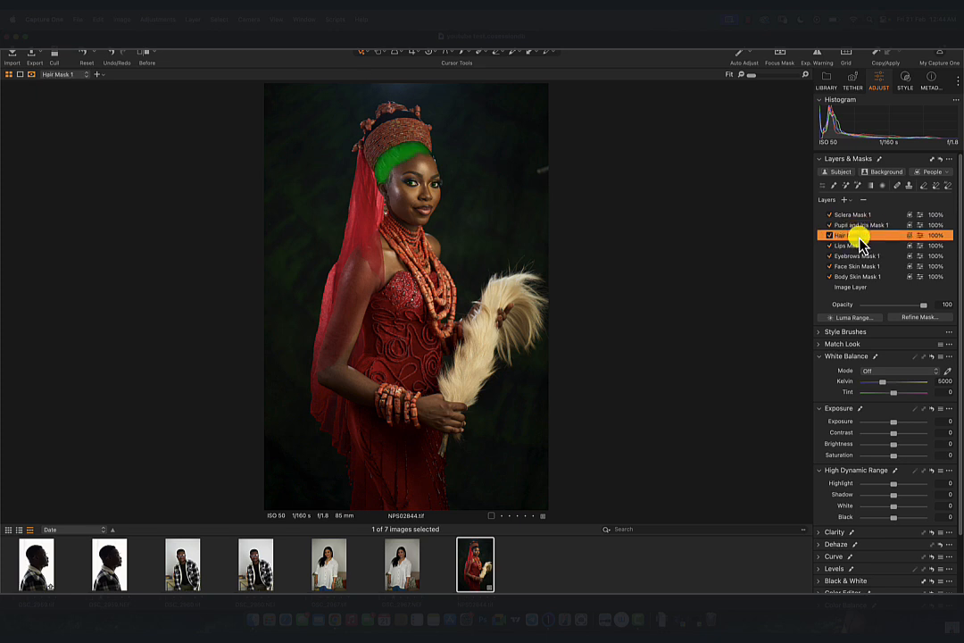
{"action": "left_click", "coordinate": [857, 246]}
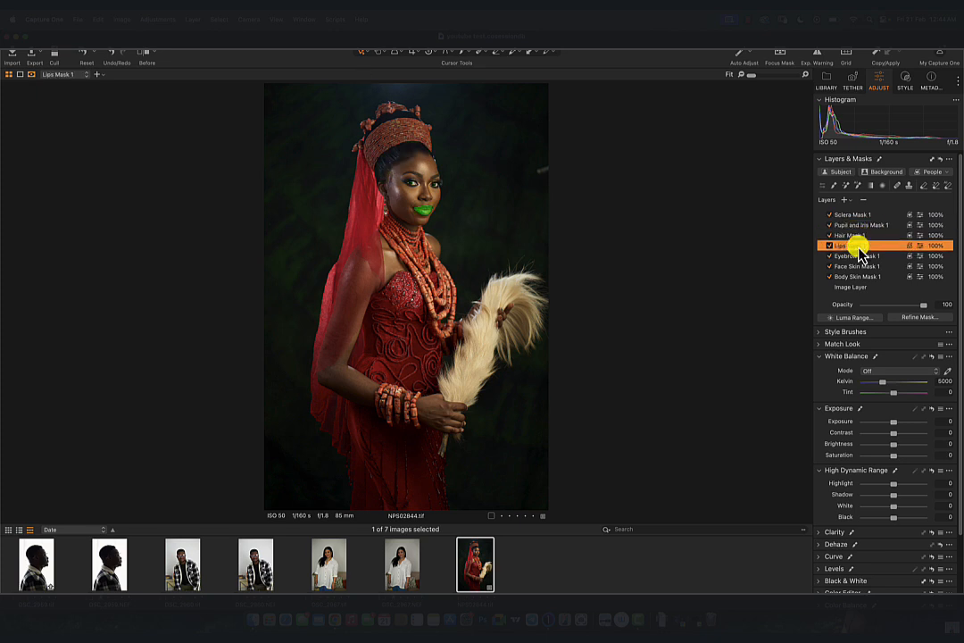
{"action": "left_click", "coordinate": [861, 257]}
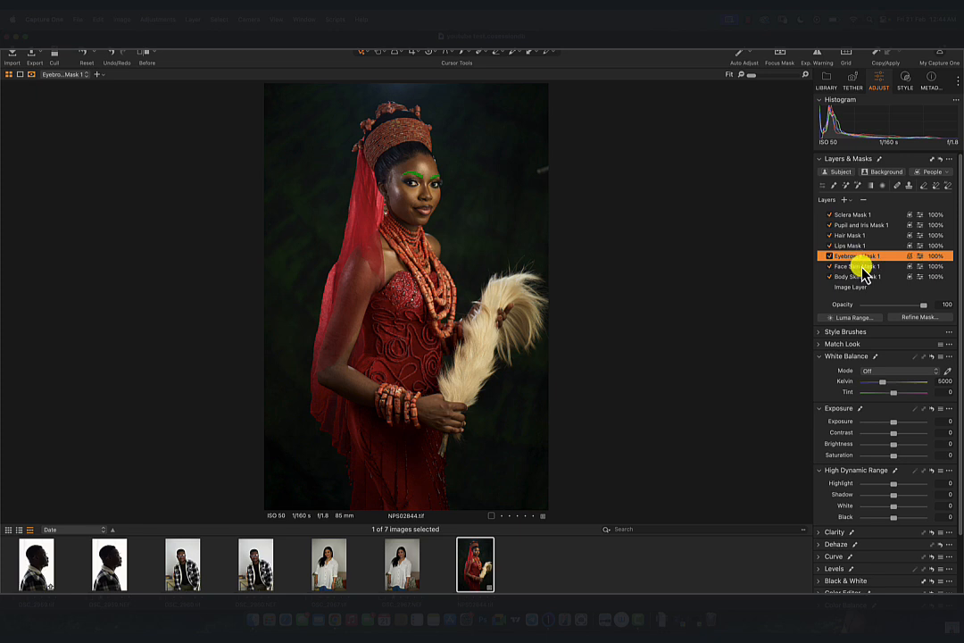
{"action": "left_click", "coordinate": [863, 267]}
{"action": "left_click", "coordinate": [862, 278]}
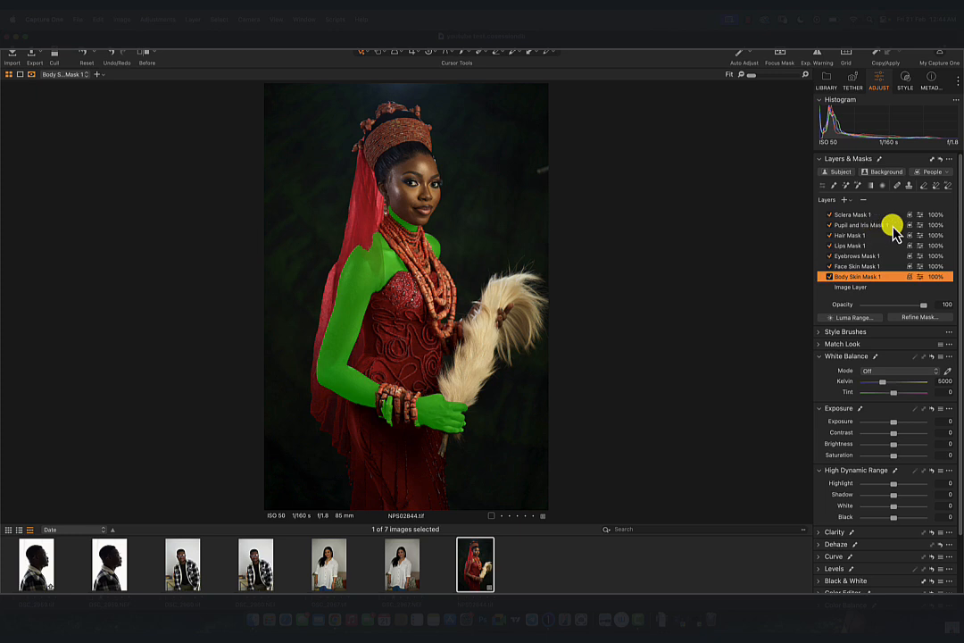
Step: Delete all seven people mask layers, leaving only the image layer
{"action": "left_click", "coordinate": [867, 200]}
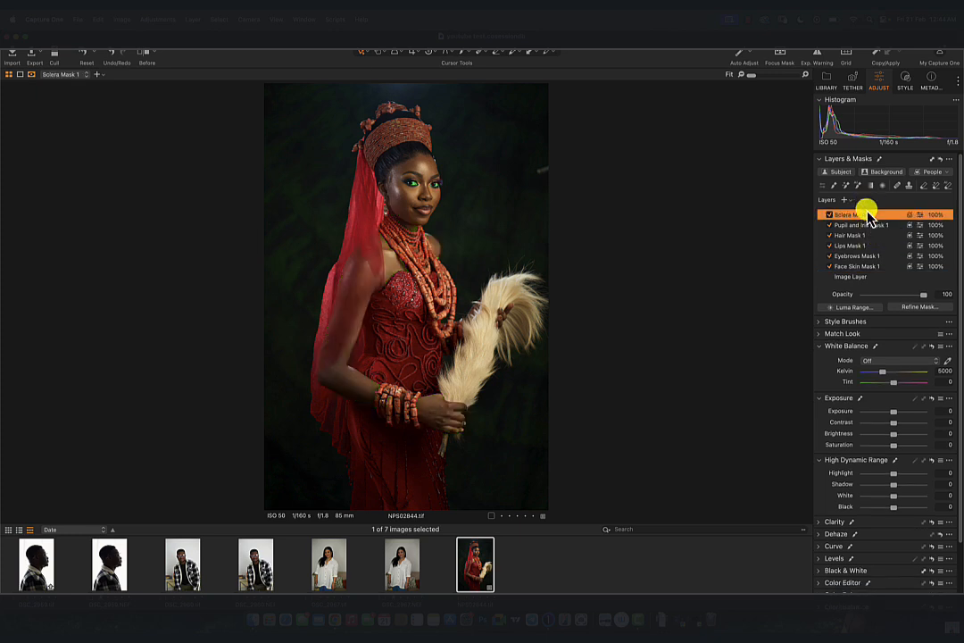
{"action": "left_click", "coordinate": [867, 200]}
{"action": "left_click", "coordinate": [867, 200]}
{"action": "left_click", "coordinate": [866, 200]}
{"action": "left_click", "coordinate": [867, 200]}
{"action": "left_click", "coordinate": [866, 200]}
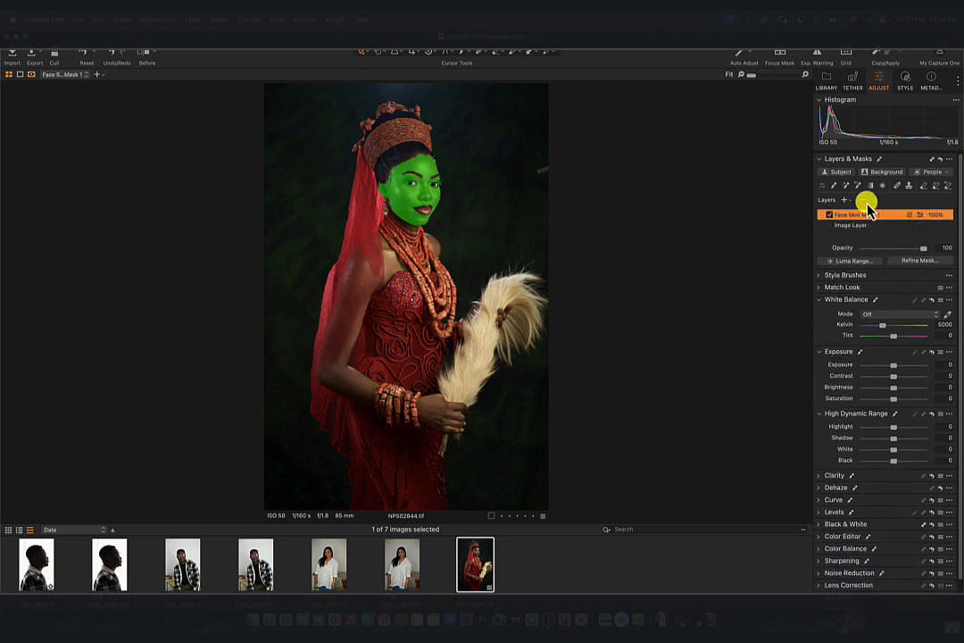
{"action": "left_click", "coordinate": [866, 200]}
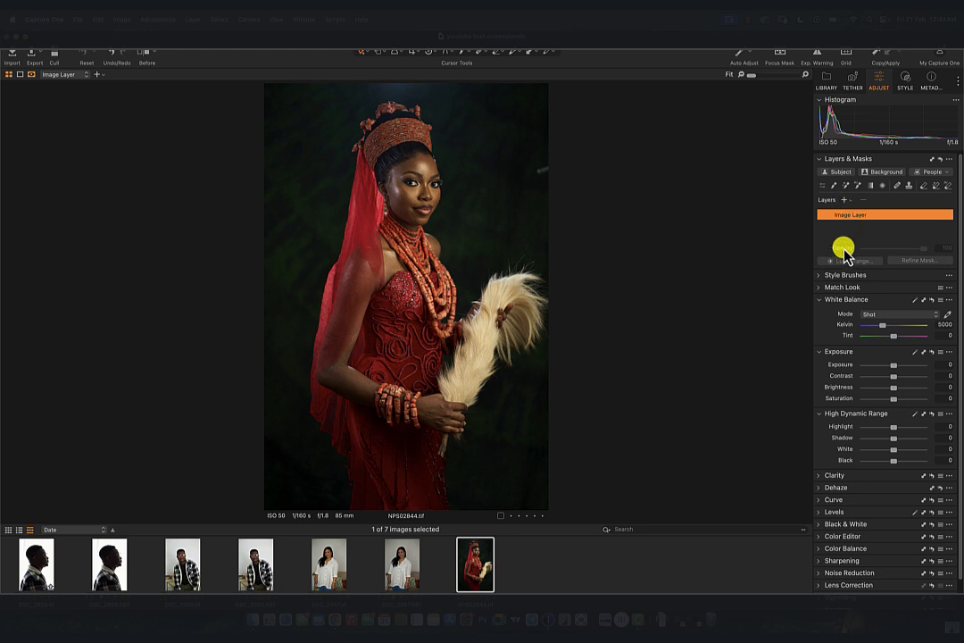
Step: Try masking the feathered fan with AI Select on a new adjustment layer and lowering its exposure to -1.9
{"action": "left_click", "coordinate": [843, 199]}
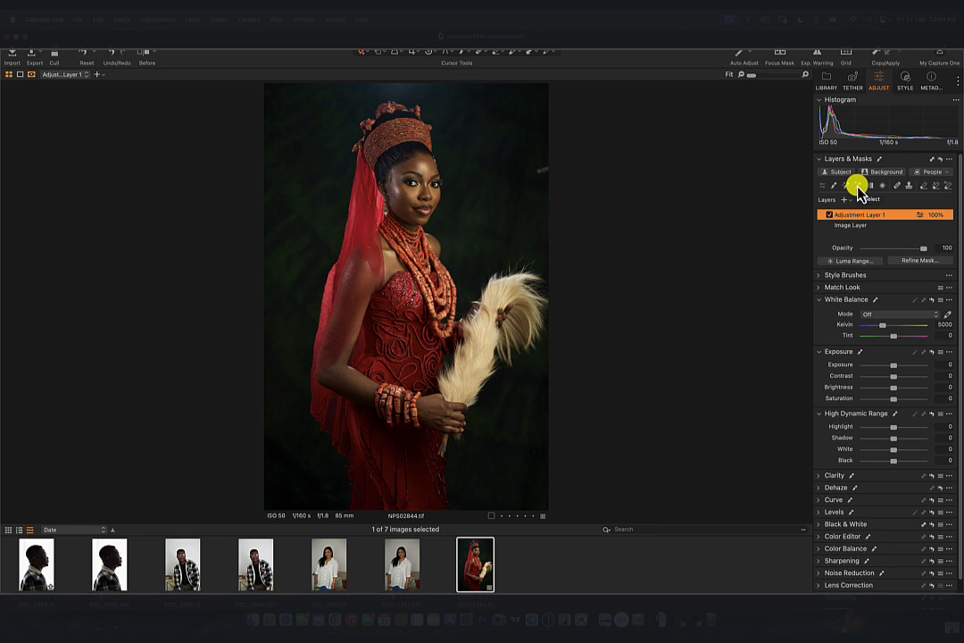
{"action": "left_click", "coordinate": [857, 186]}
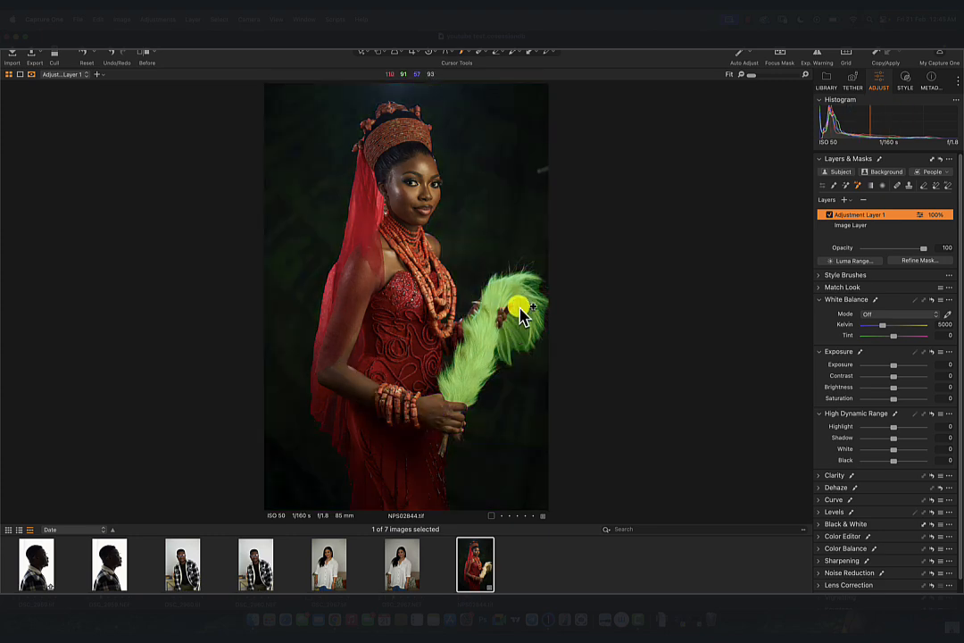
{"action": "left_click", "coordinate": [479, 348]}
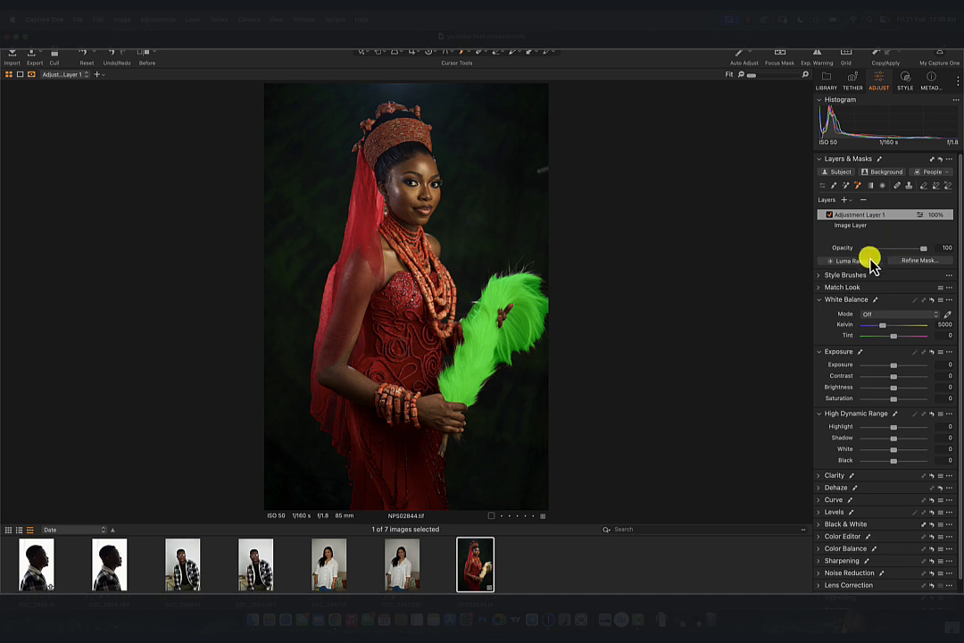
{"action": "mouse_move", "coordinate": [894, 373]}
{"action": "left_mouse_down"}
{"action": "mouse_move", "coordinate": [903, 373]}
{"action": "mouse_move", "coordinate": [857, 384]}
{"action": "mouse_move", "coordinate": [898, 375]}
{"action": "mouse_move", "coordinate": [881, 379]}
{"action": "left_mouse_up"}
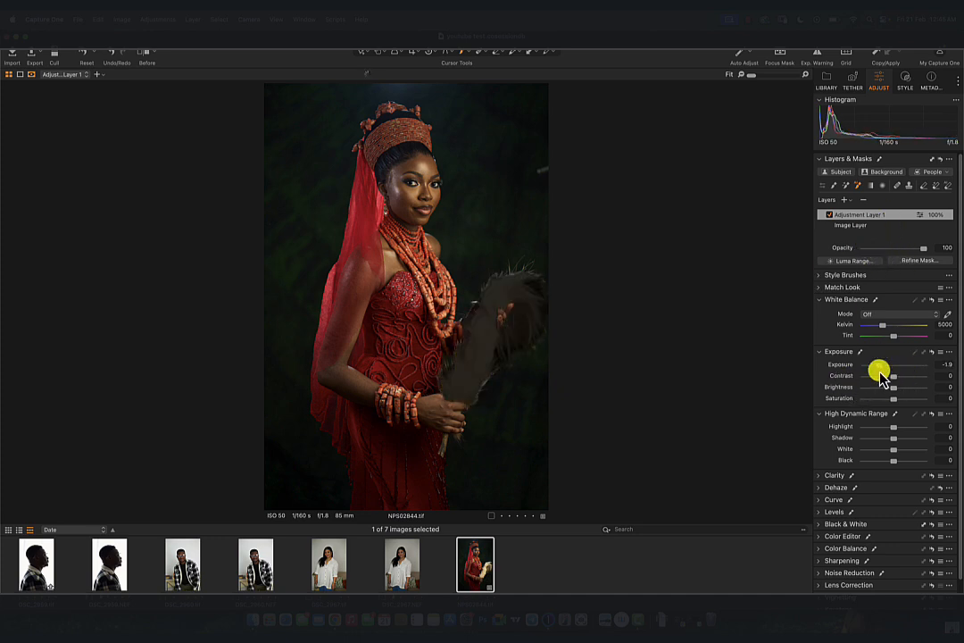
Step: Try the Magic Brush on a new adjustment layer over the shoulder and red veil, and delete the layer
{"action": "left_click", "coordinate": [844, 198]}
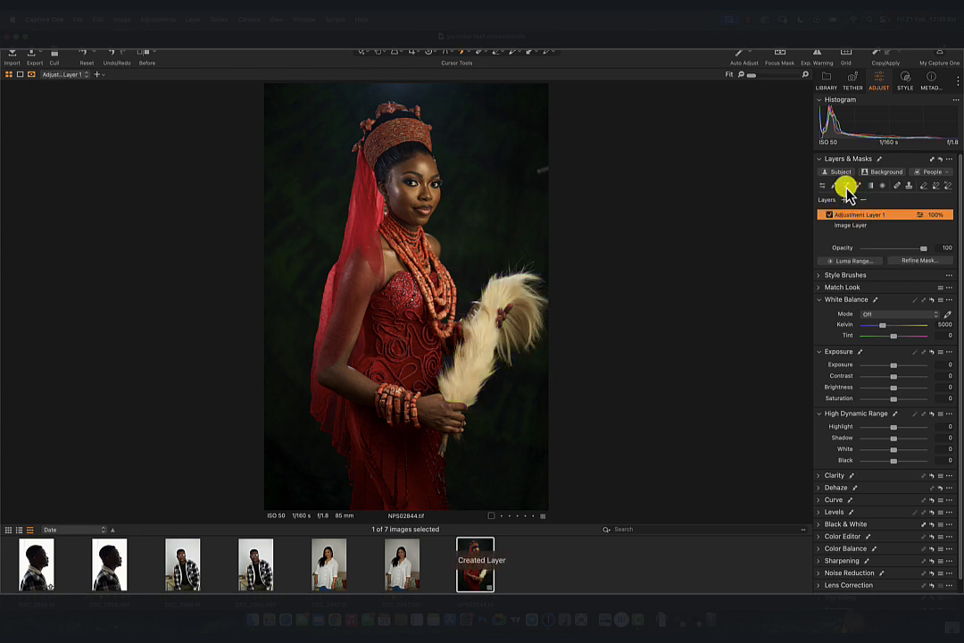
{"action": "left_click", "coordinate": [846, 188]}
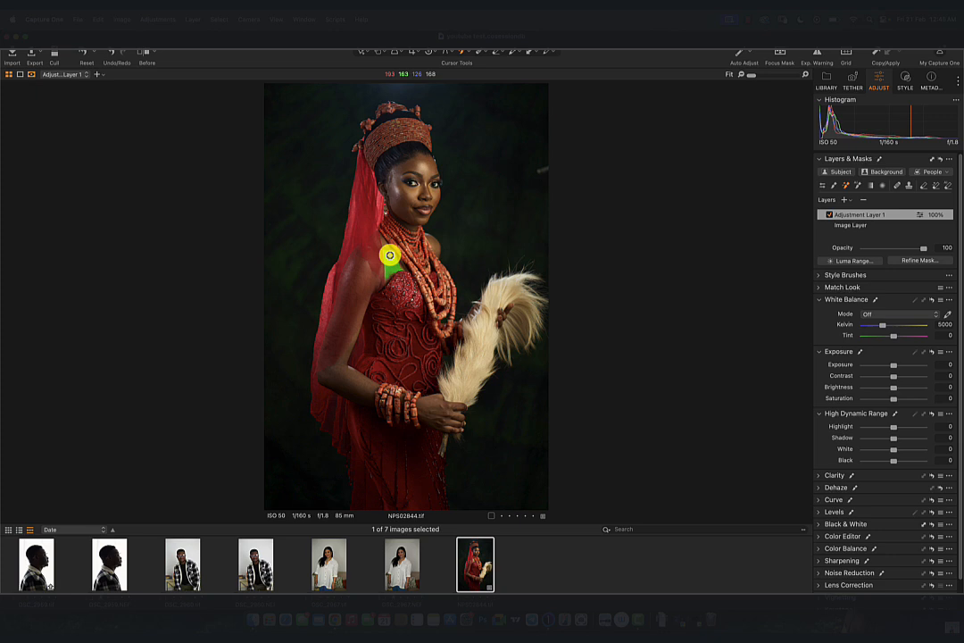
{"action": "mouse_move", "coordinate": [389, 256]}
{"action": "left_mouse_down"}
{"action": "mouse_move", "coordinate": [371, 196]}
{"action": "mouse_move", "coordinate": [396, 154]}
{"action": "left_mouse_up"}
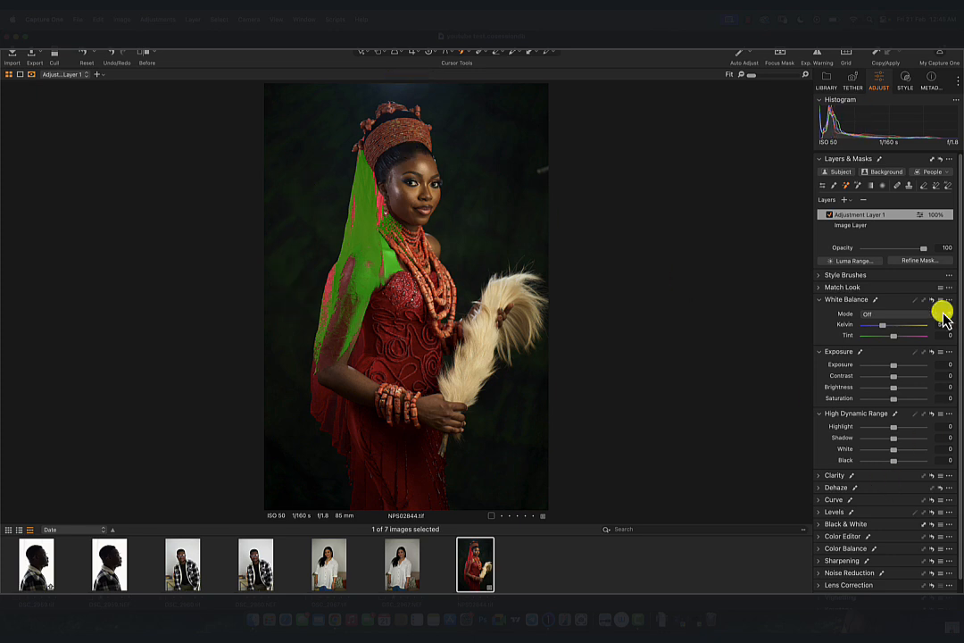
{"action": "left_click", "coordinate": [863, 199]}
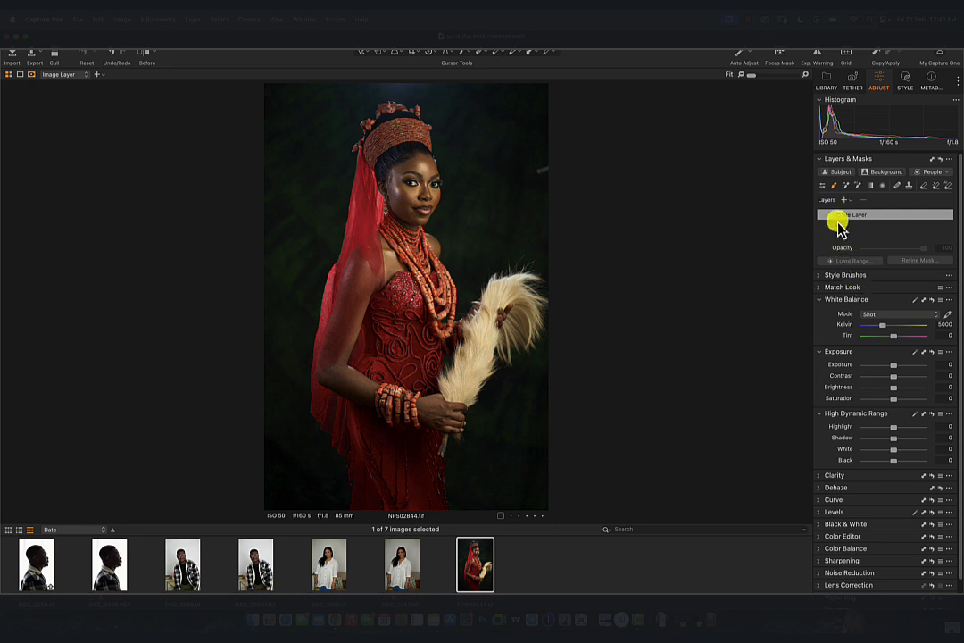
Step: Try brushing a freehand mask over the background and subject on a new layer, erase part of it, and delete the layer
{"action": "left_click", "coordinate": [843, 199]}
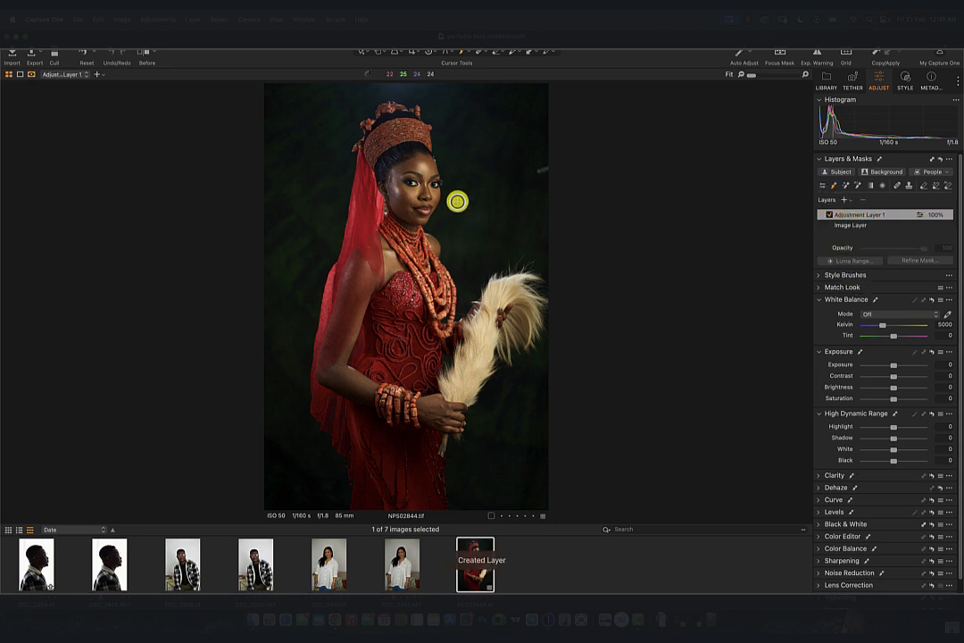
{"action": "mouse_move", "coordinate": [460, 145]}
{"action": "left_mouse_down"}
{"action": "mouse_move", "coordinate": [462, 257]}
{"action": "mouse_move", "coordinate": [534, 184]}
{"action": "mouse_move", "coordinate": [553, 245]}
{"action": "left_mouse_up"}
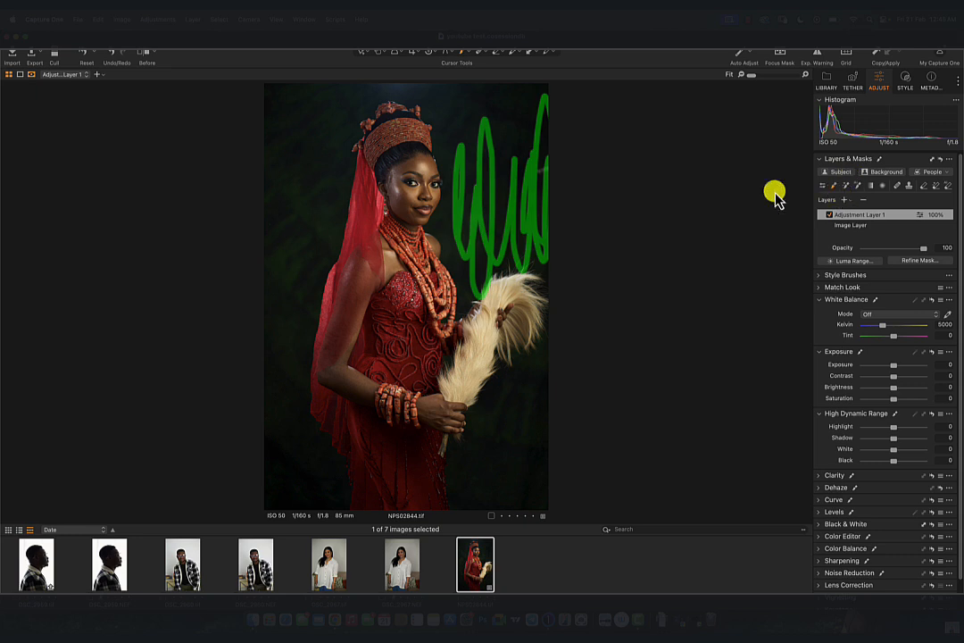
{"action": "mouse_move", "coordinate": [360, 200]}
{"action": "left_mouse_down"}
{"action": "mouse_move", "coordinate": [341, 213]}
{"action": "mouse_move", "coordinate": [376, 250]}
{"action": "mouse_move", "coordinate": [435, 282]}
{"action": "mouse_move", "coordinate": [415, 178]}
{"action": "left_mouse_up"}
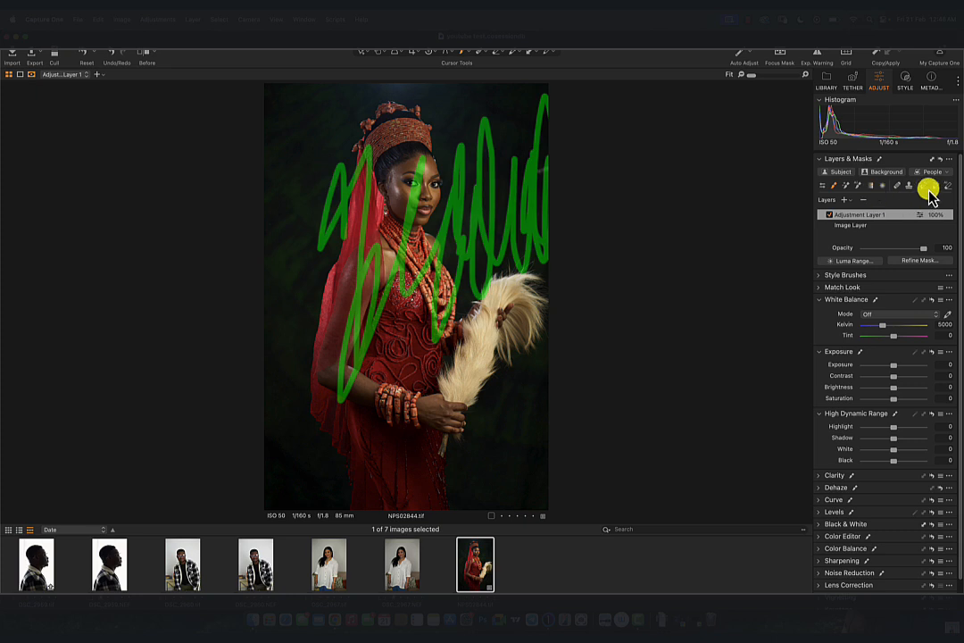
{"action": "left_click", "coordinate": [924, 186]}
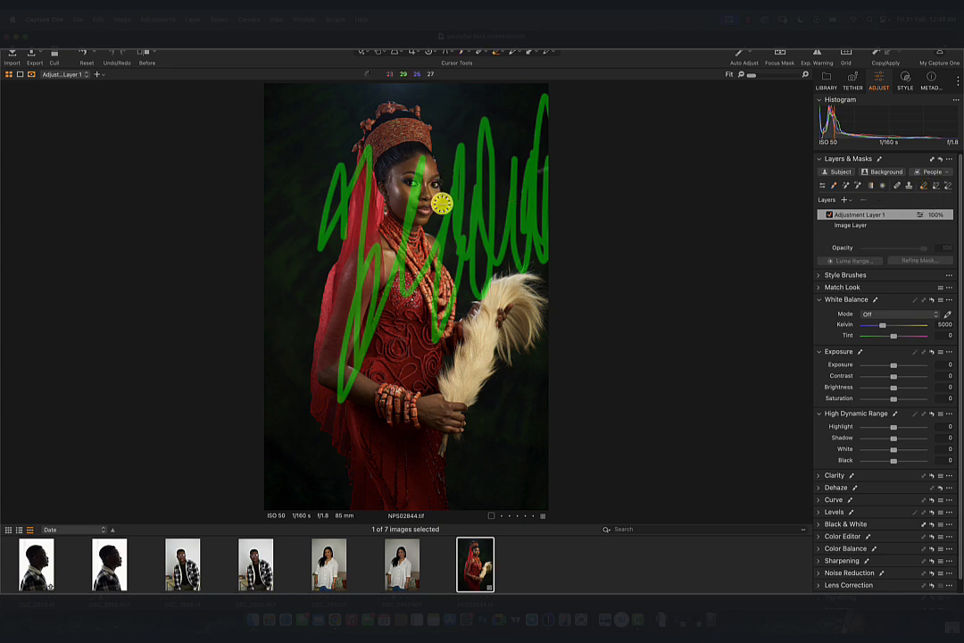
{"action": "mouse_move", "coordinate": [439, 200]}
{"action": "left_mouse_down"}
{"action": "mouse_move", "coordinate": [471, 187]}
{"action": "mouse_move", "coordinate": [473, 196]}
{"action": "left_mouse_up"}
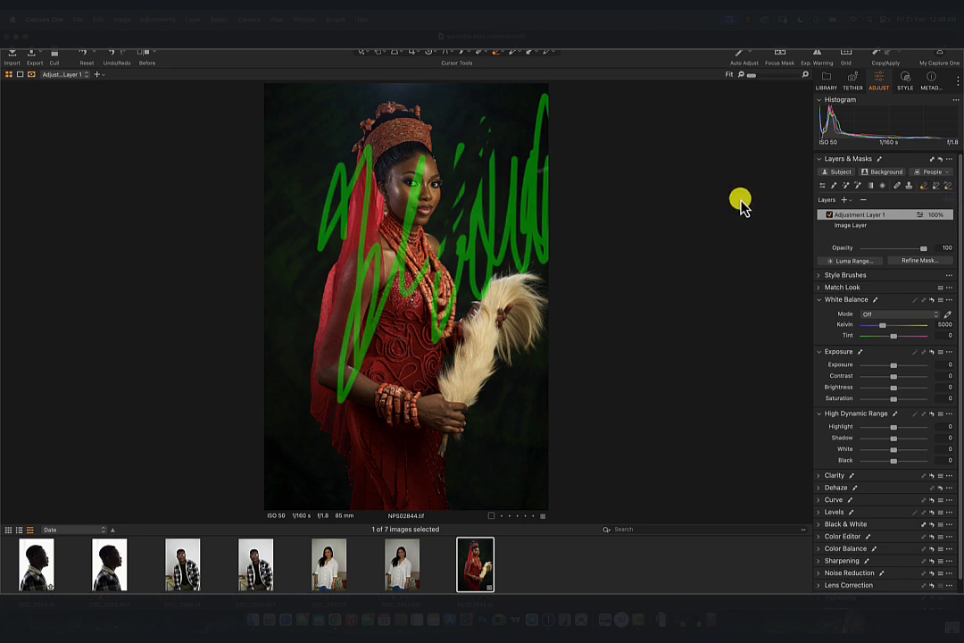
{"action": "left_click", "coordinate": [862, 201]}
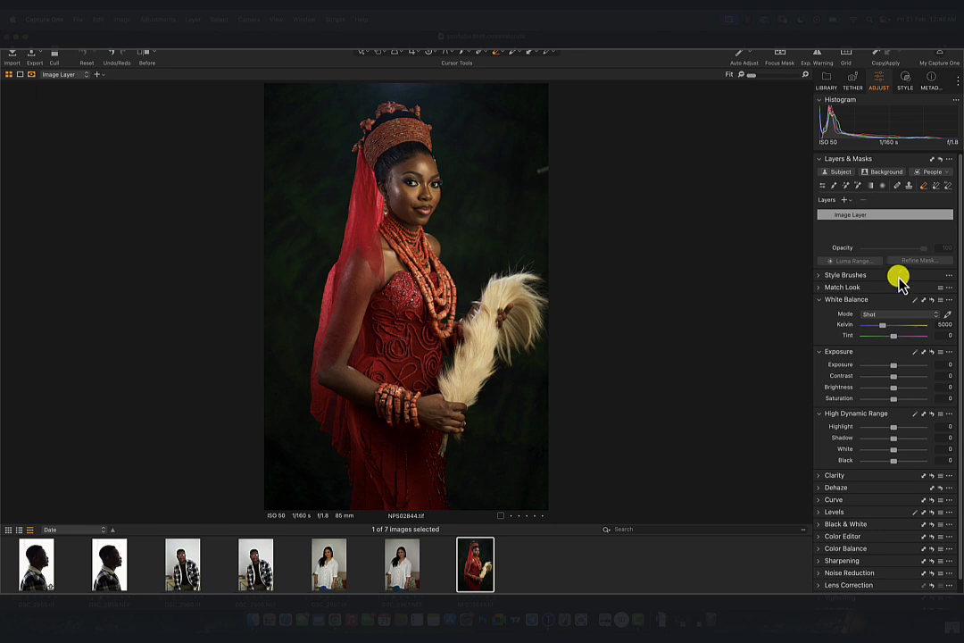
Step: Try an empty adjustment layer at exposure 3.37, brushing a stroke beside the face and Magic Brushing the veil and adjacent background
{"action": "left_click", "coordinate": [851, 203]}
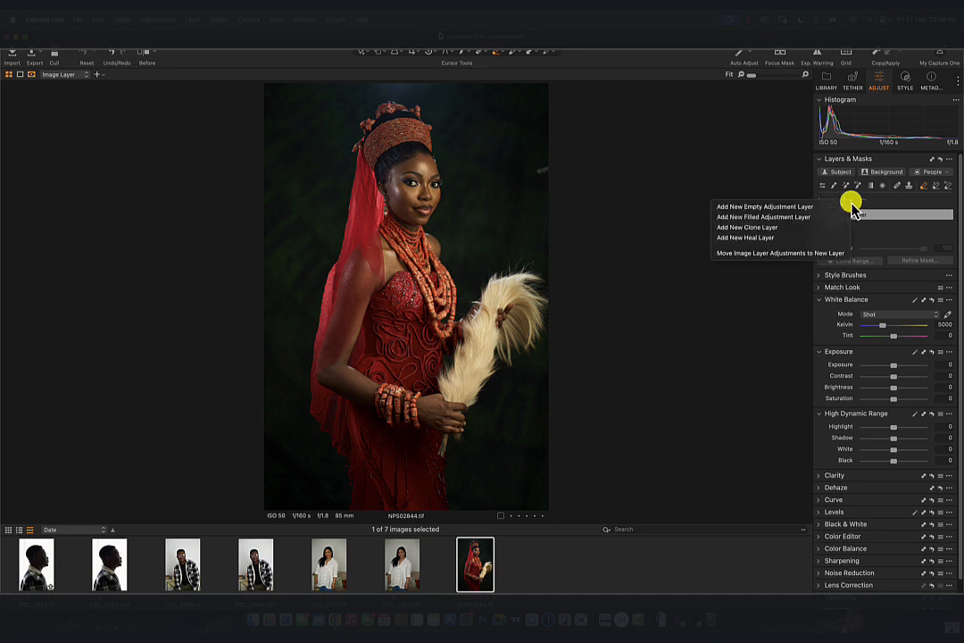
{"action": "left_click", "coordinate": [766, 207]}
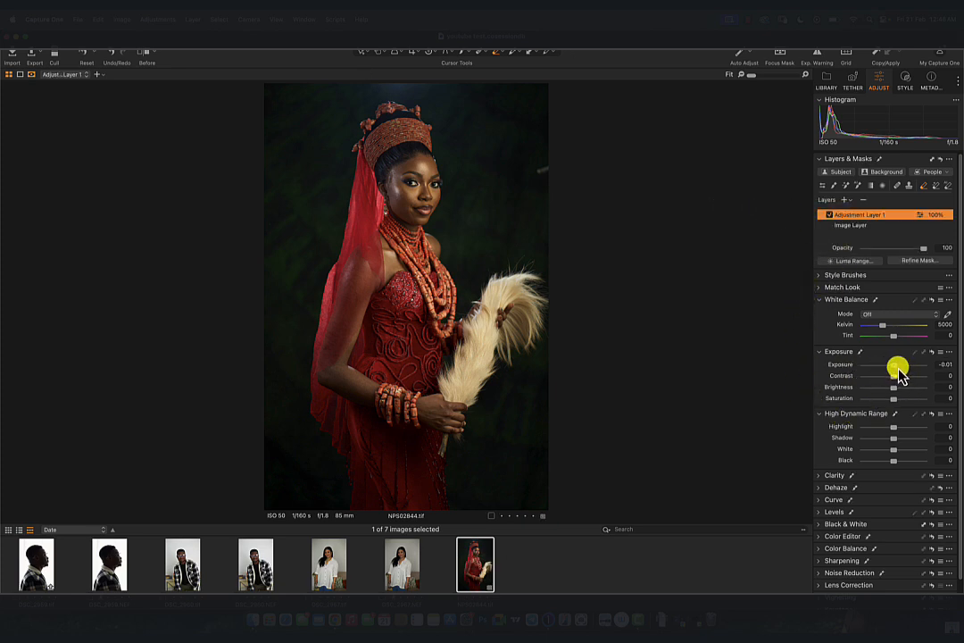
{"action": "left_click_drag", "start_coordinate": [897, 367], "coordinate": [920, 366]}
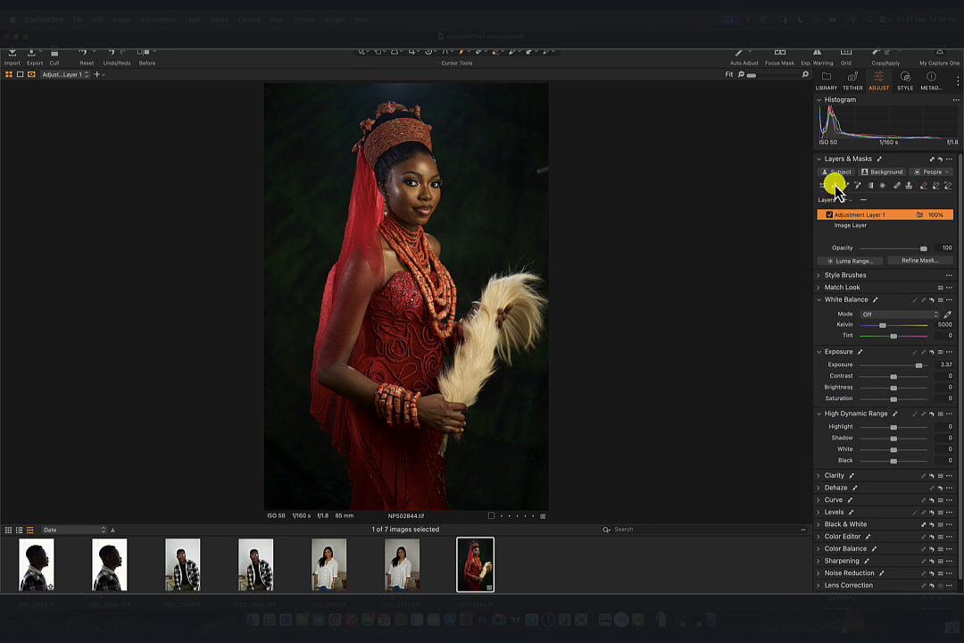
{"action": "mouse_move", "coordinate": [486, 239]}
{"action": "left_mouse_down"}
{"action": "mouse_move", "coordinate": [499, 206]}
{"action": "mouse_move", "coordinate": [482, 217]}
{"action": "left_mouse_up"}
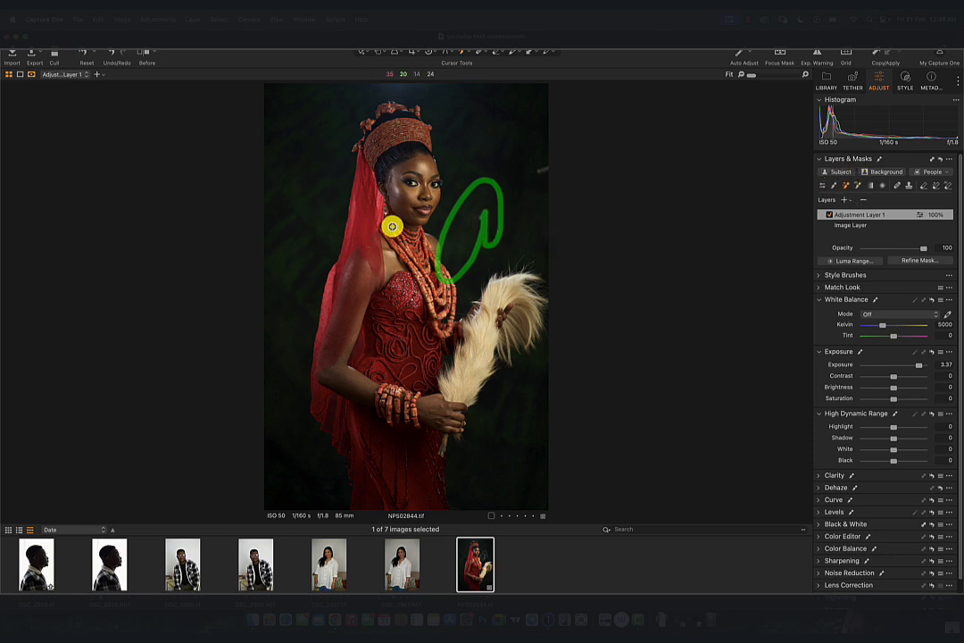
{"action": "left_click_drag", "start_coordinate": [336, 226], "coordinate": [346, 229]}
{"action": "left_click", "coordinate": [352, 225]}
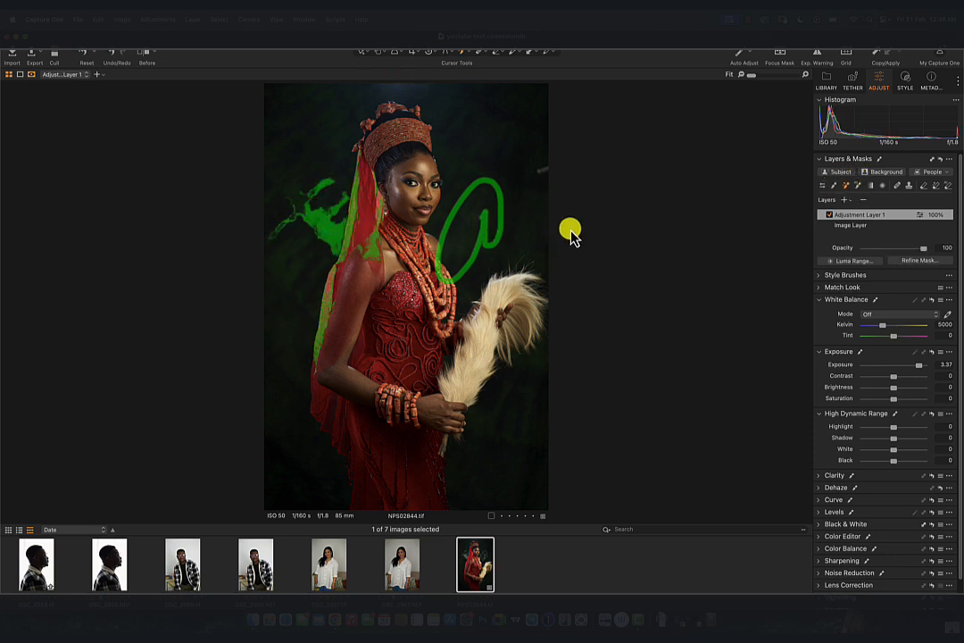
Step: Try raising the brushed layer's exposure to 4, show its mask overlay, and delete the layer
{"action": "left_click_drag", "start_coordinate": [912, 370], "coordinate": [938, 360]}
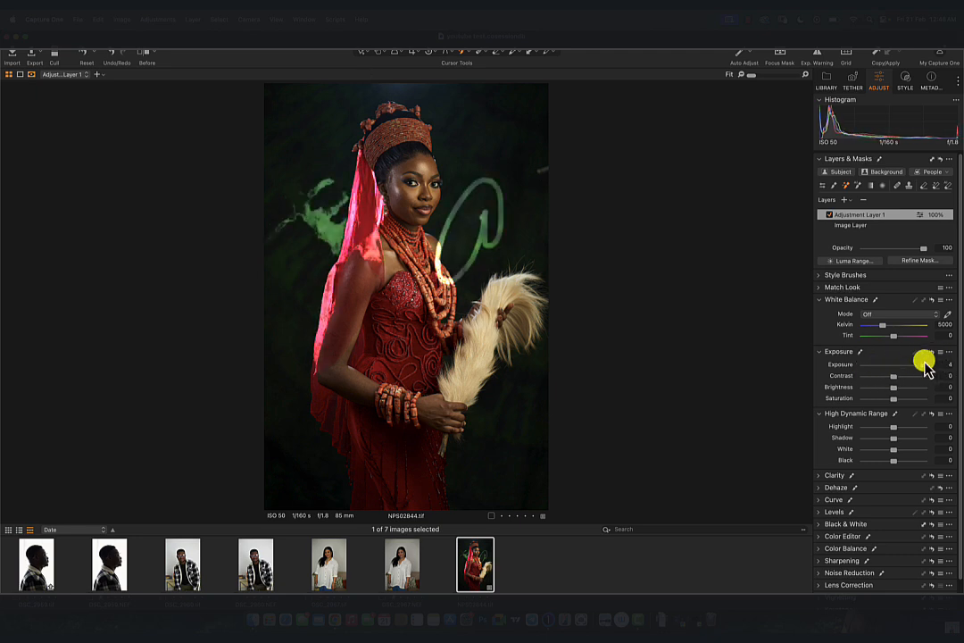
{"action": "key", "text": "m"}
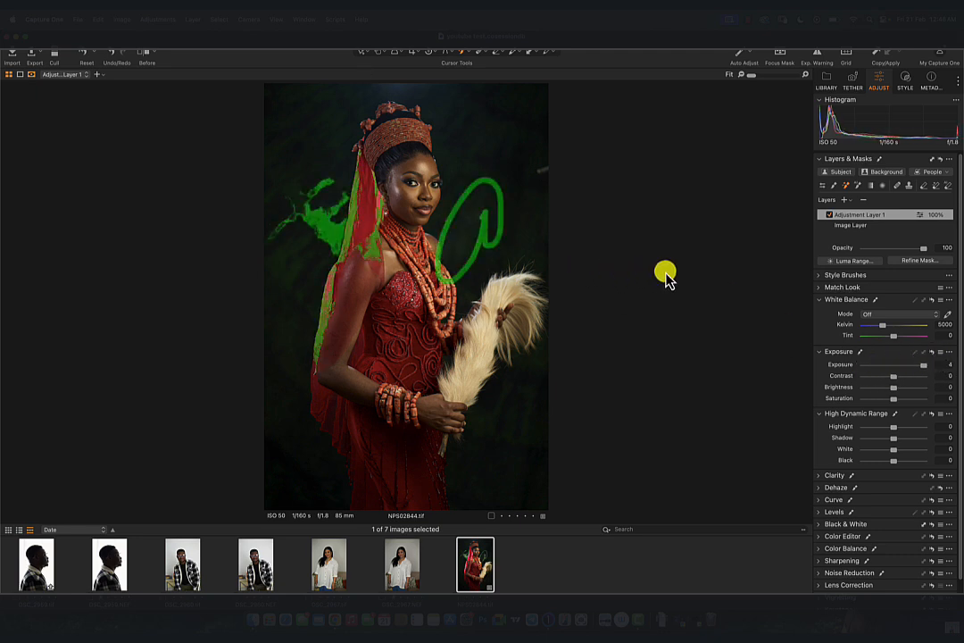
{"action": "left_click", "coordinate": [863, 200]}
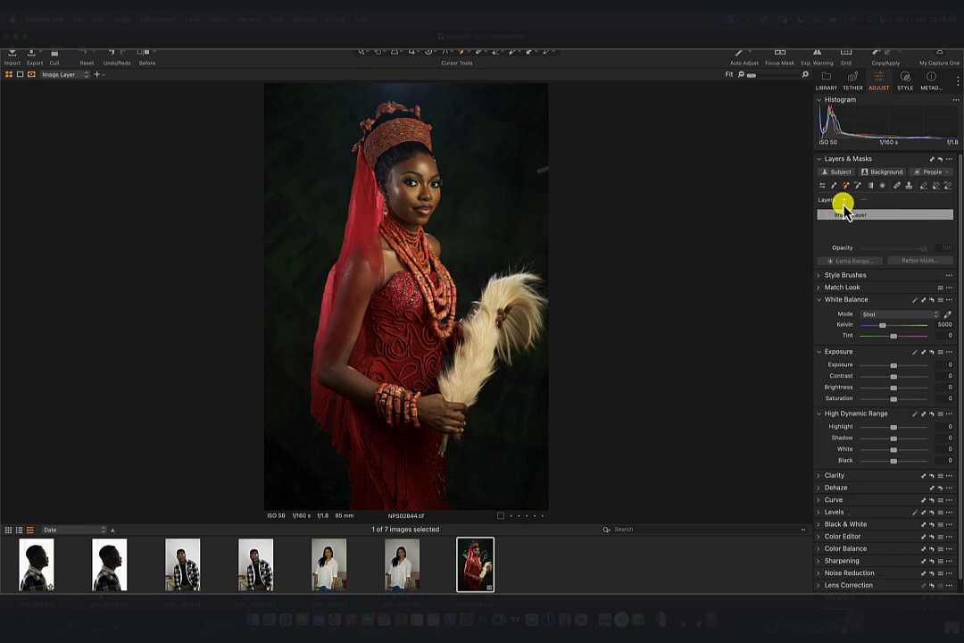
Step: Try a filled adjustment layer with its mask hidden and exposure raised to 1.18, and delete the layer
{"action": "left_click", "coordinate": [846, 202]}
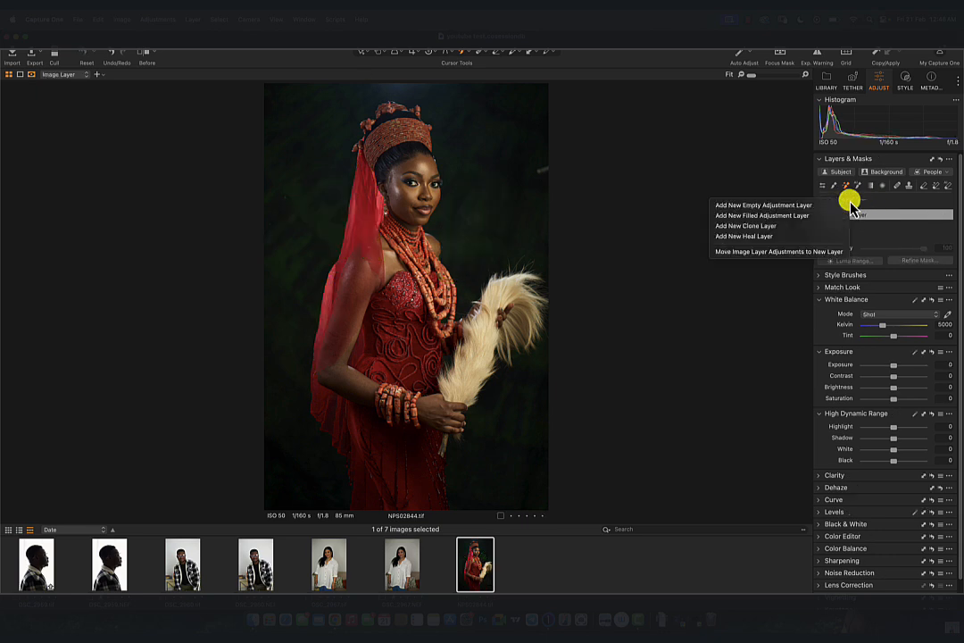
{"action": "left_click", "coordinate": [807, 217]}
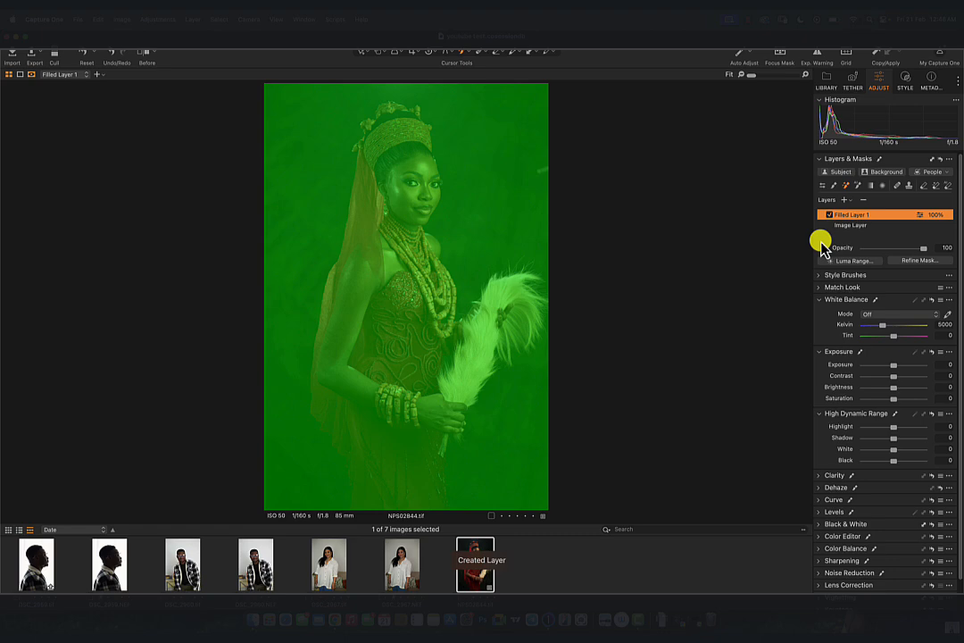
{"action": "key", "text": "m"}
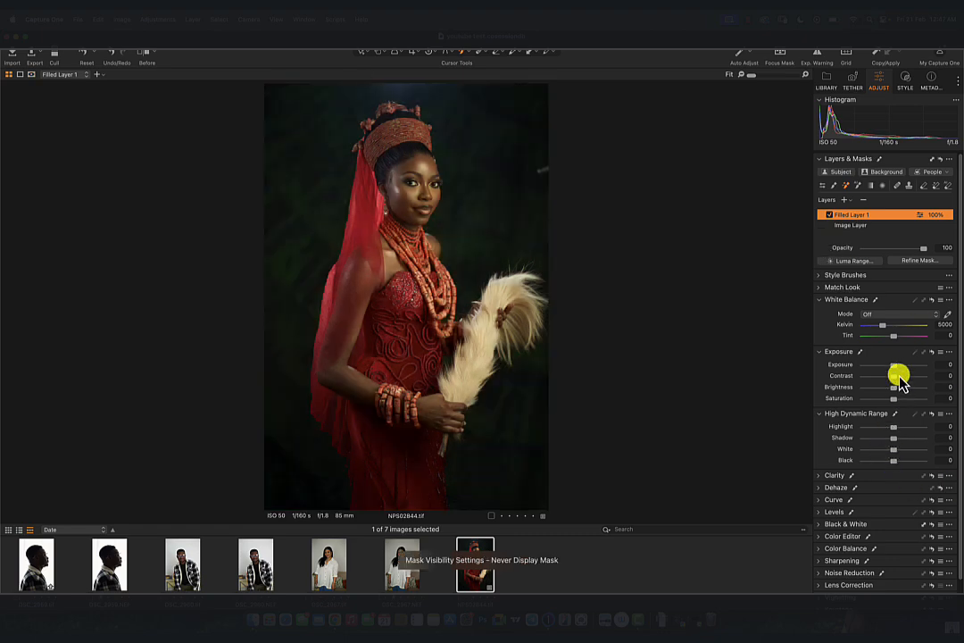
{"action": "mouse_move", "coordinate": [900, 379]}
{"action": "left_mouse_down"}
{"action": "mouse_move", "coordinate": [893, 369]}
{"action": "mouse_move", "coordinate": [913, 371]}
{"action": "mouse_move", "coordinate": [873, 379]}
{"action": "mouse_move", "coordinate": [907, 382]}
{"action": "left_mouse_up"}
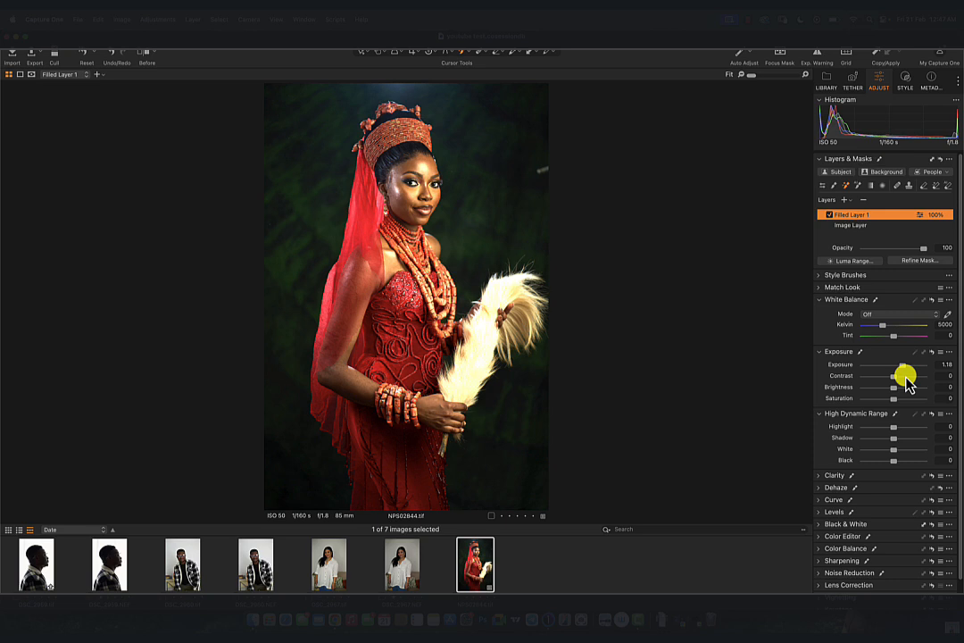
{"action": "left_click", "coordinate": [863, 200]}
Step: Try cloning clean background over the light mark near the photo's edge on a new clone layer, and delete the layer
{"action": "left_click", "coordinate": [845, 202]}
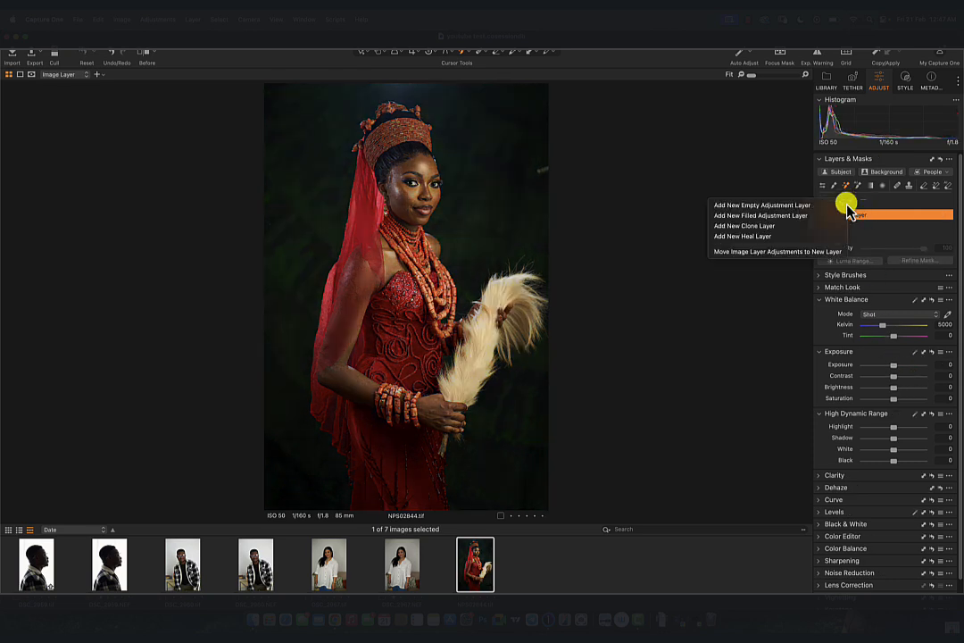
{"action": "left_click", "coordinate": [789, 227]}
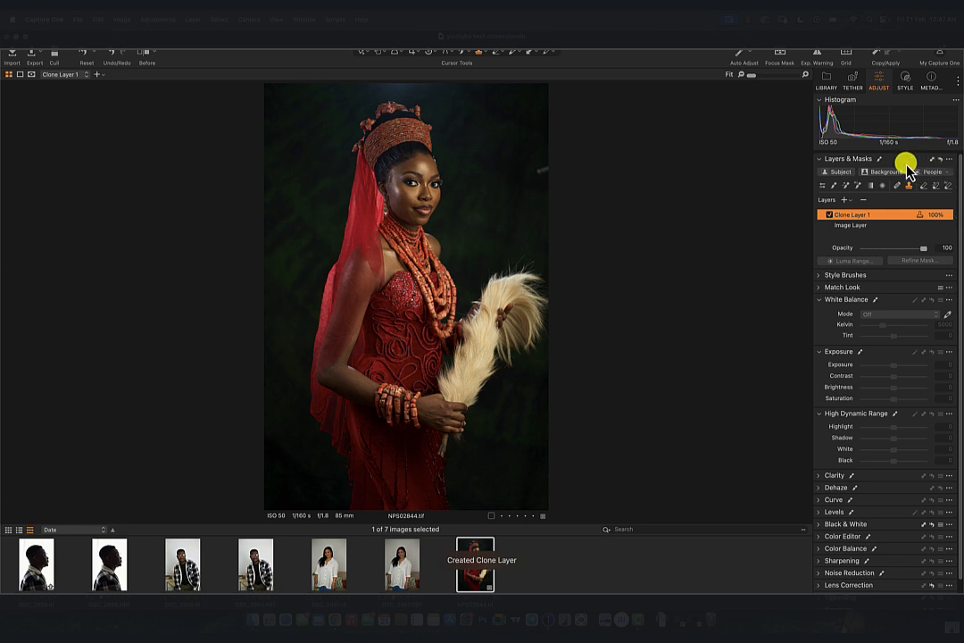
{"action": "left_click", "coordinate": [909, 187]}
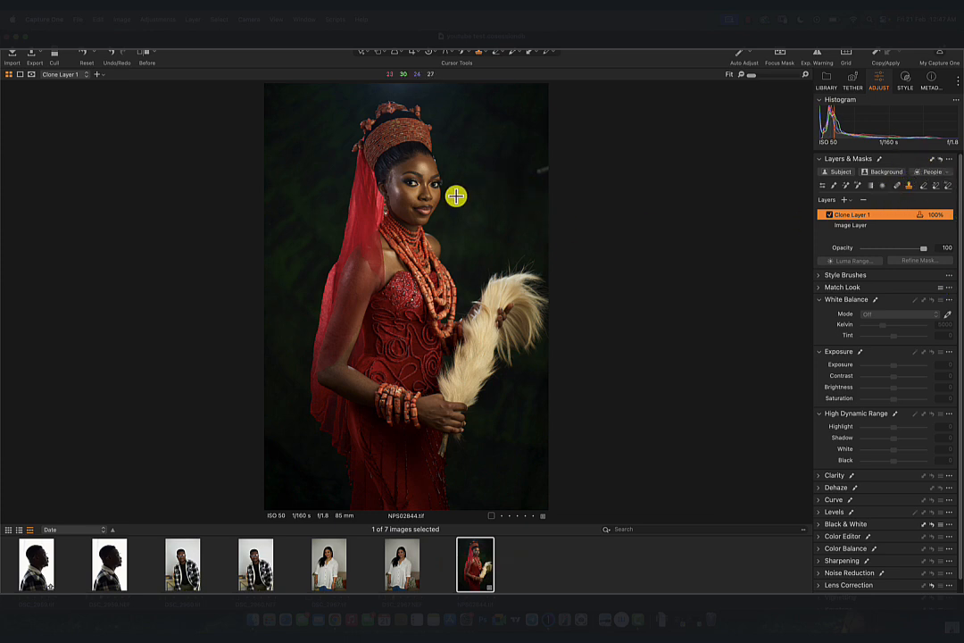
{"action": "left_click", "coordinate": [494, 214], "text": "alt"}
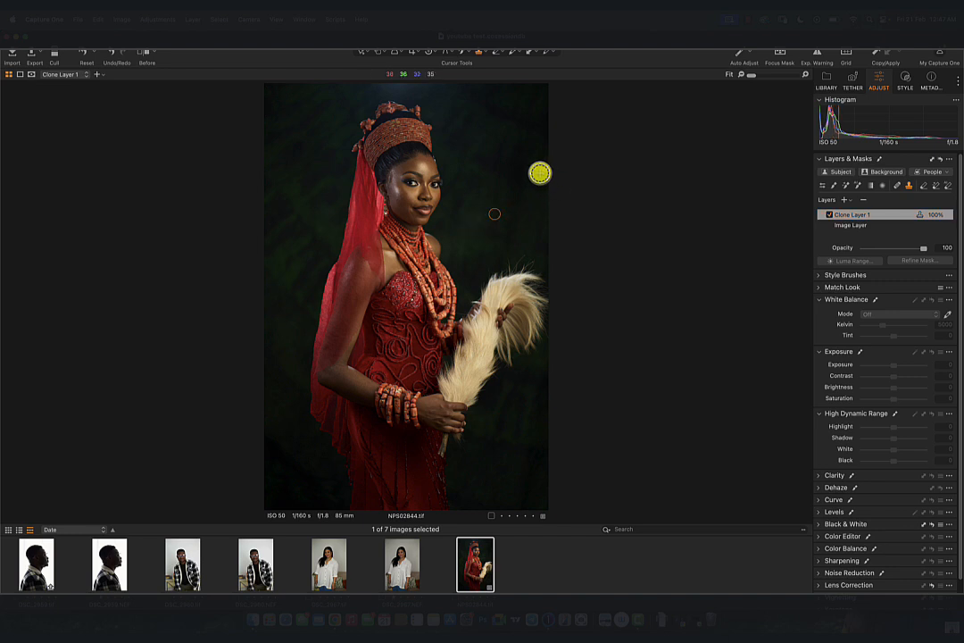
{"action": "left_click_drag", "start_coordinate": [540, 173], "coordinate": [544, 165]}
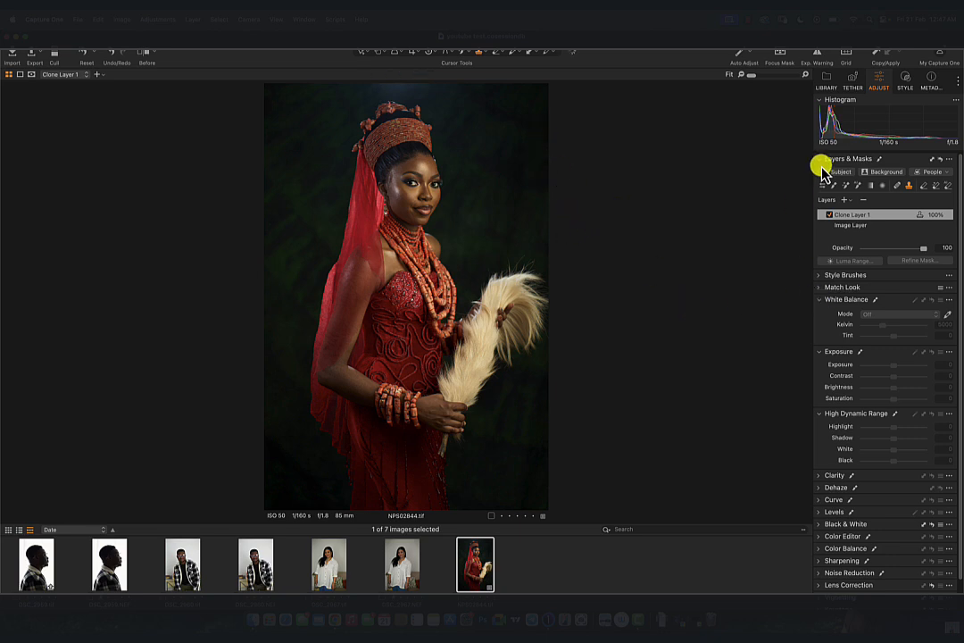
{"action": "left_click", "coordinate": [832, 215]}
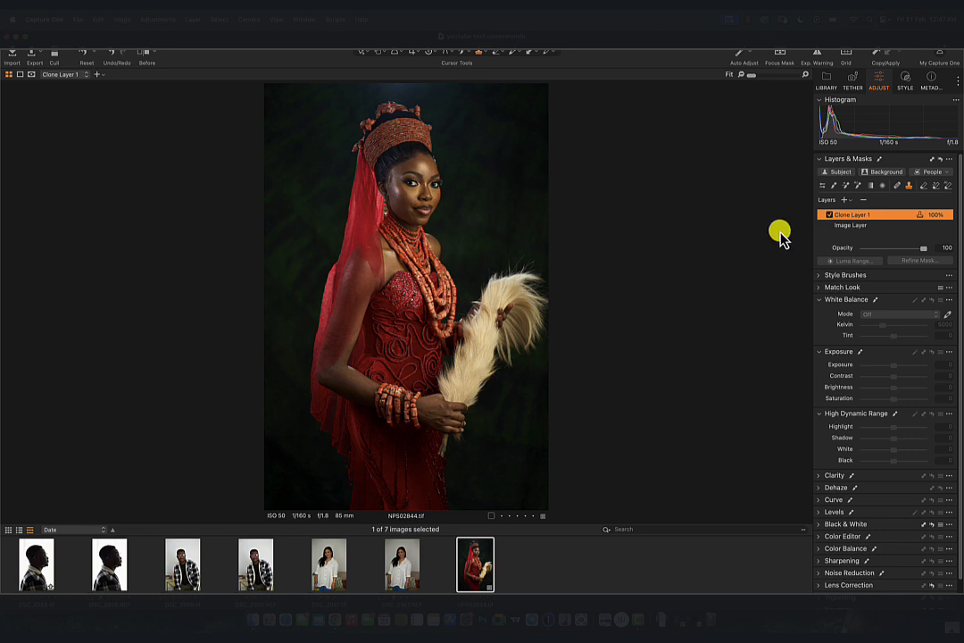
{"action": "left_click", "coordinate": [863, 200]}
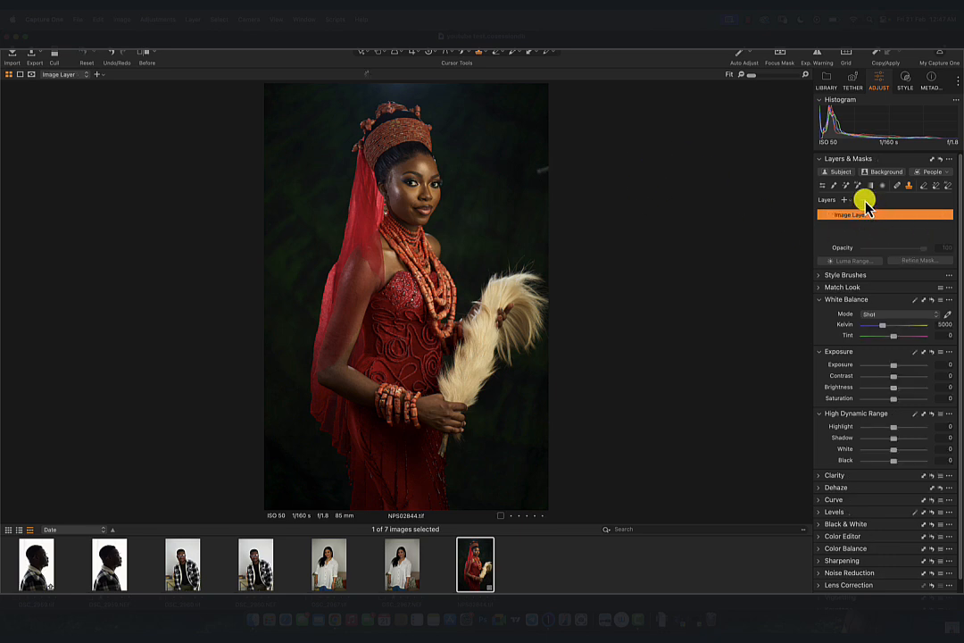
Step: Try healing the light background mark on a new heal layer, move the sampling source higher, and delete the layer
{"action": "left_click", "coordinate": [848, 201]}
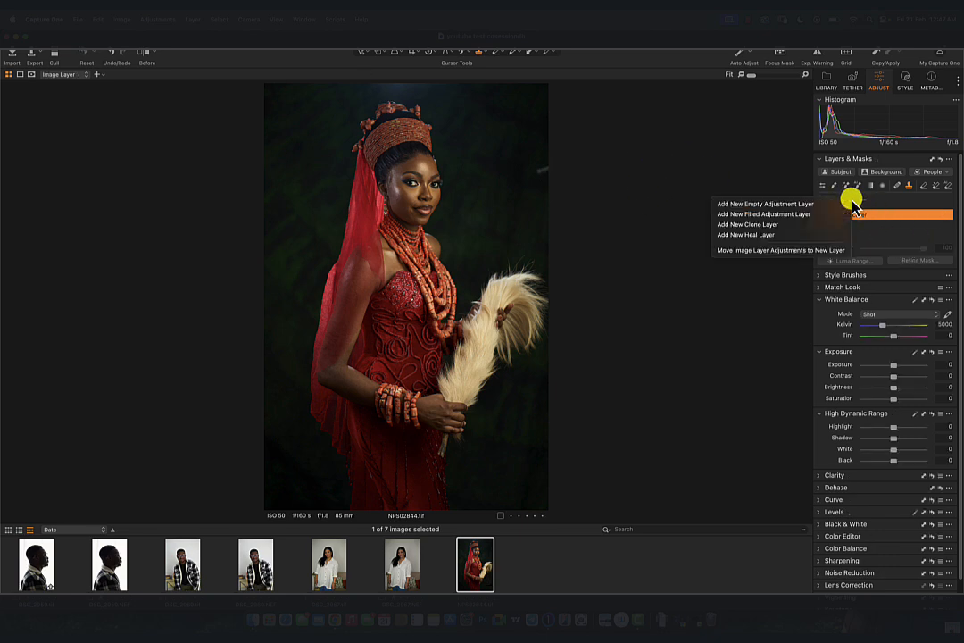
{"action": "left_click", "coordinate": [775, 235]}
{"action": "left_click", "coordinate": [898, 189]}
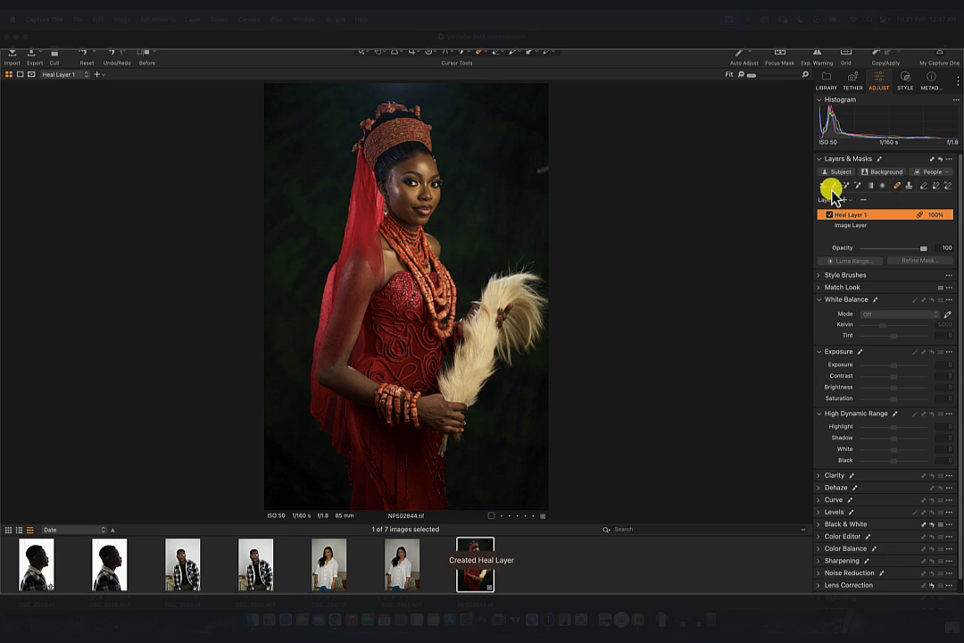
{"action": "left_click", "coordinate": [542, 173]}
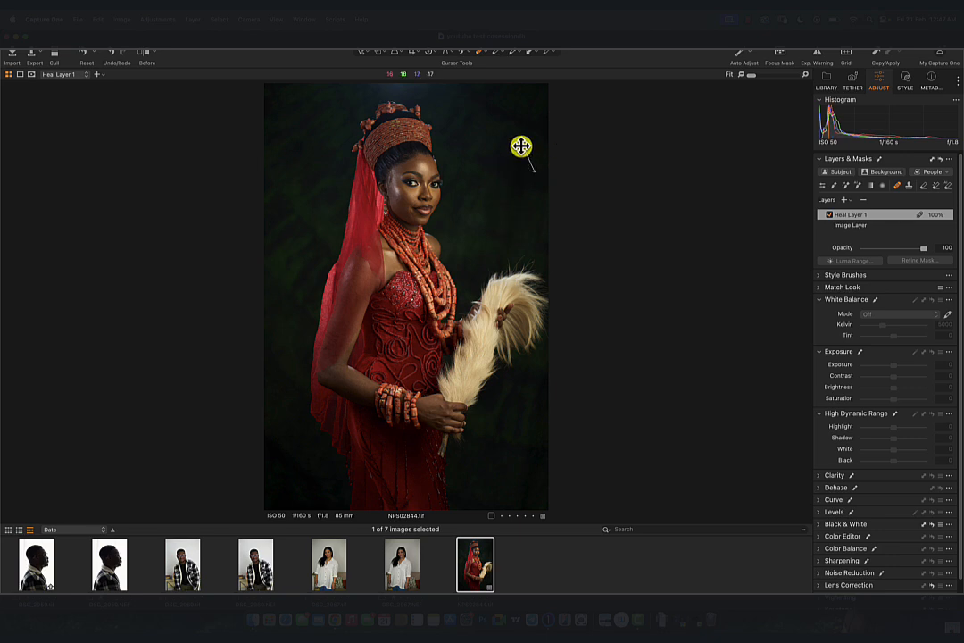
{"action": "mouse_move", "coordinate": [519, 146]}
{"action": "left_mouse_down"}
{"action": "mouse_move", "coordinate": [483, 198]}
{"action": "mouse_move", "coordinate": [450, 115]}
{"action": "mouse_move", "coordinate": [510, 105]}
{"action": "mouse_move", "coordinate": [433, 243]}
{"action": "mouse_move", "coordinate": [359, 306]}
{"action": "mouse_move", "coordinate": [528, 121]}
{"action": "left_mouse_up"}
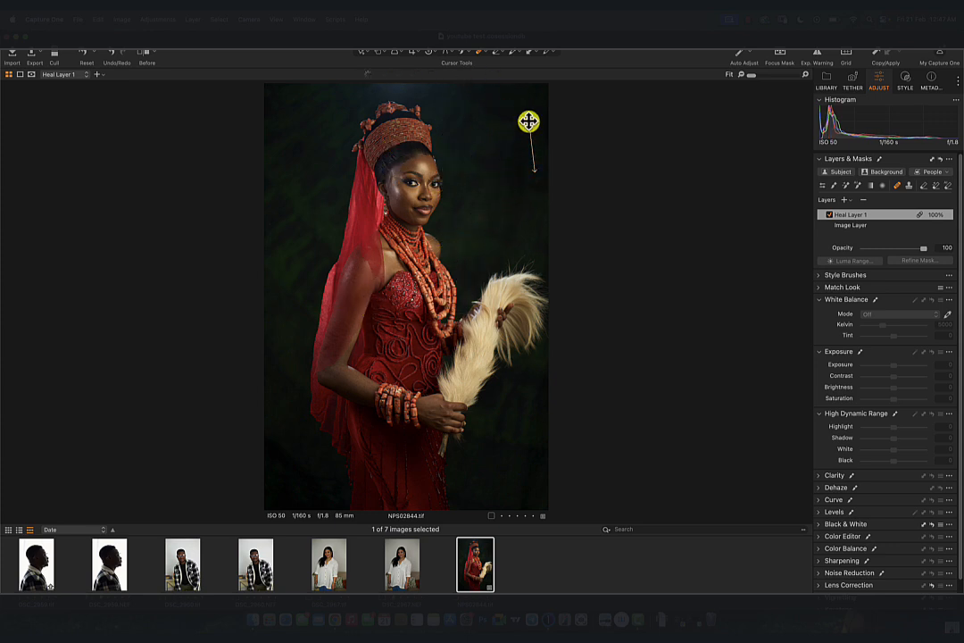
{"action": "left_click", "coordinate": [862, 200]}
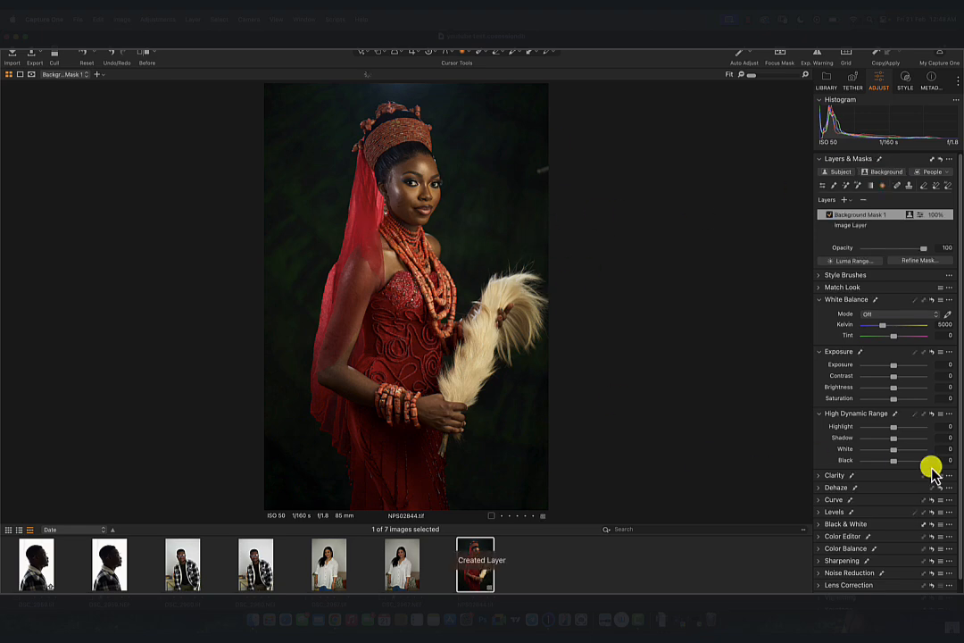
Step: Try raising the background mask layer's exposure to 0.89, toggle the mask overlay on and off, and delete the layer
{"action": "mouse_move", "coordinate": [894, 365]}
{"action": "left_mouse_down"}
{"action": "mouse_move", "coordinate": [864, 370]}
{"action": "mouse_move", "coordinate": [941, 366]}
{"action": "mouse_move", "coordinate": [903, 372]}
{"action": "left_mouse_up"}
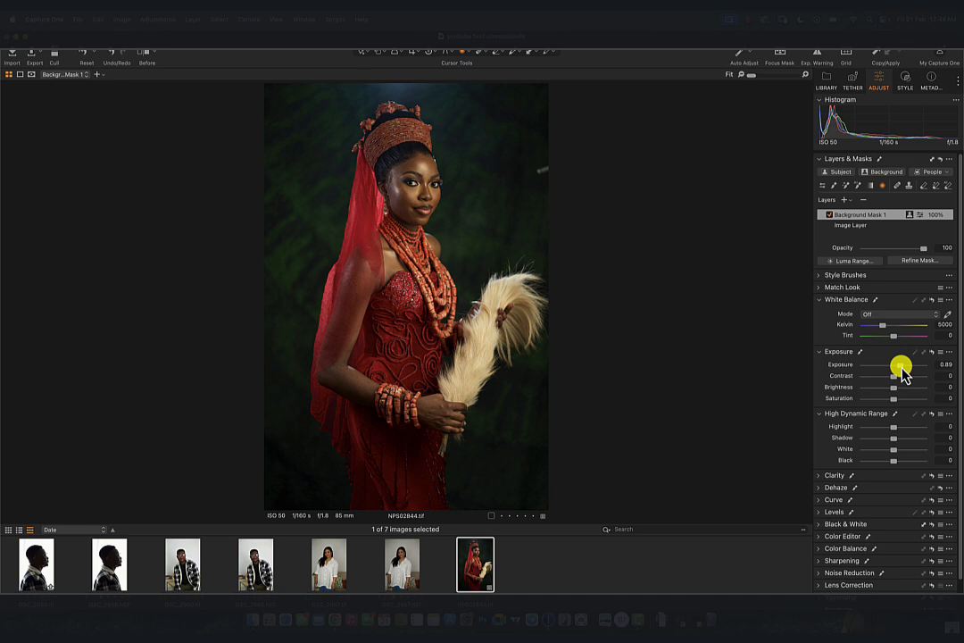
{"action": "key", "text": "m"}
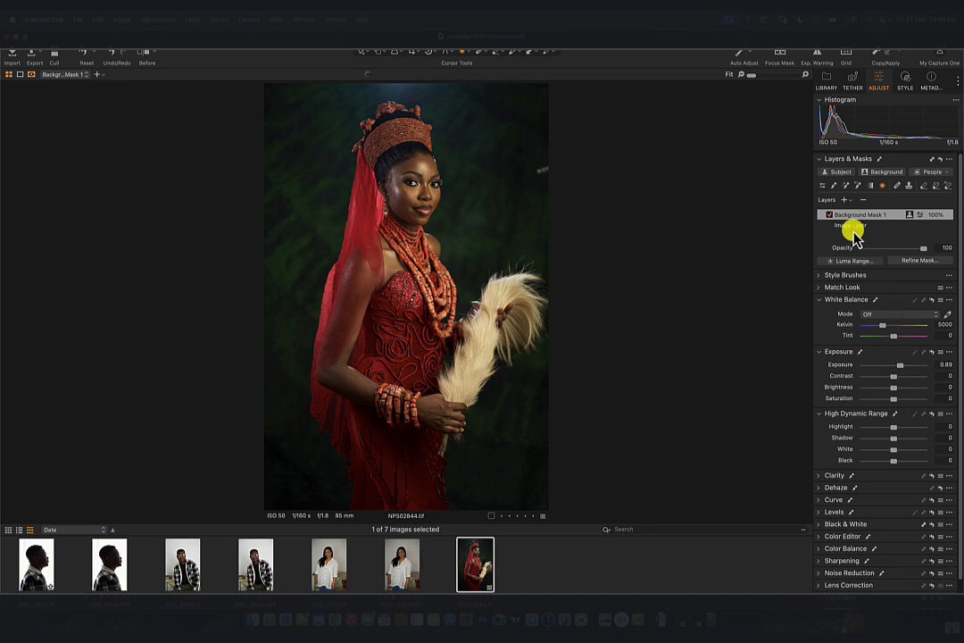
{"action": "key", "text": "m"}
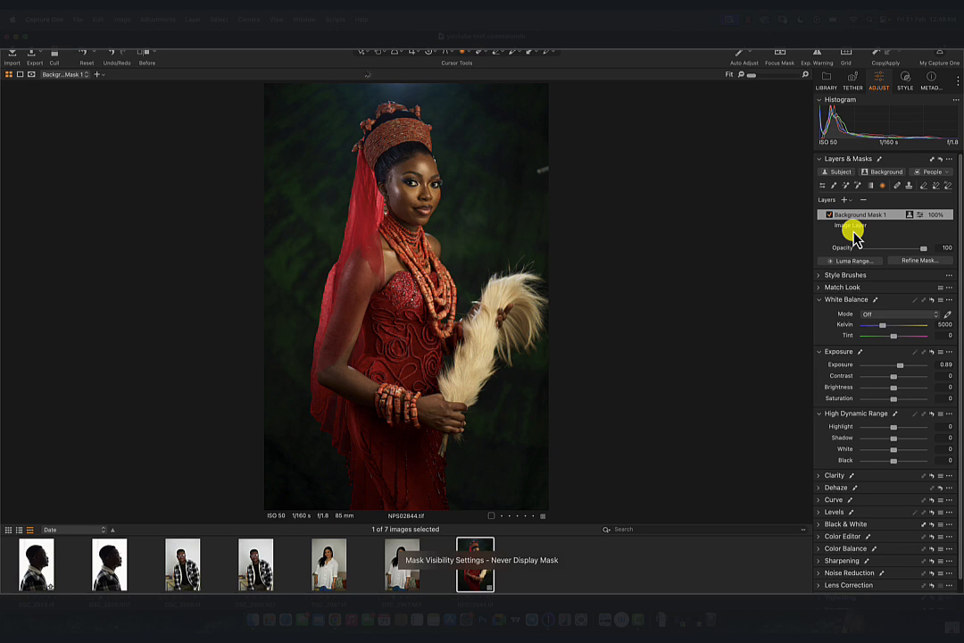
{"action": "key", "text": "m"}
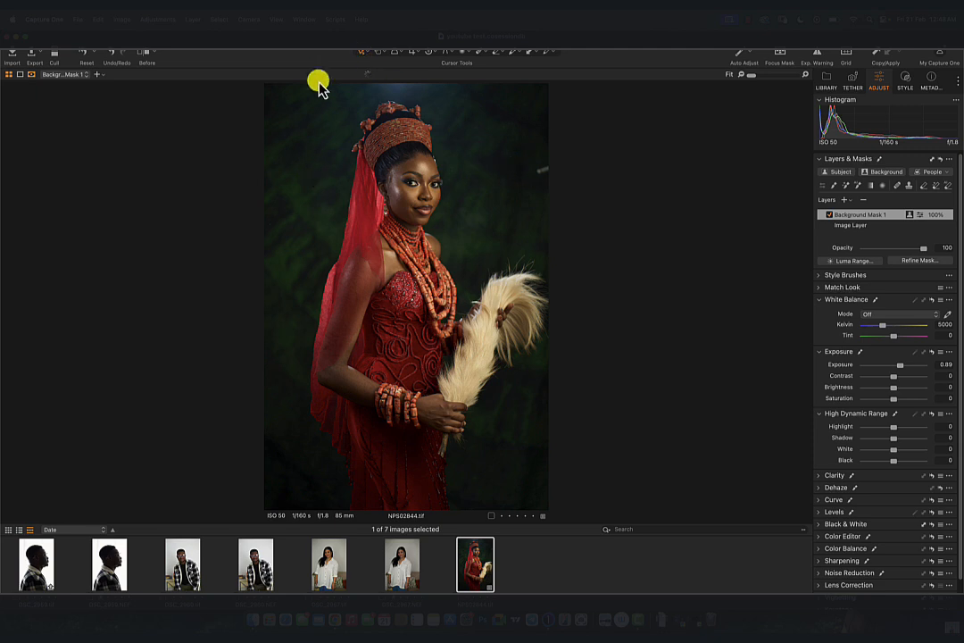
{"action": "key", "text": "m"}
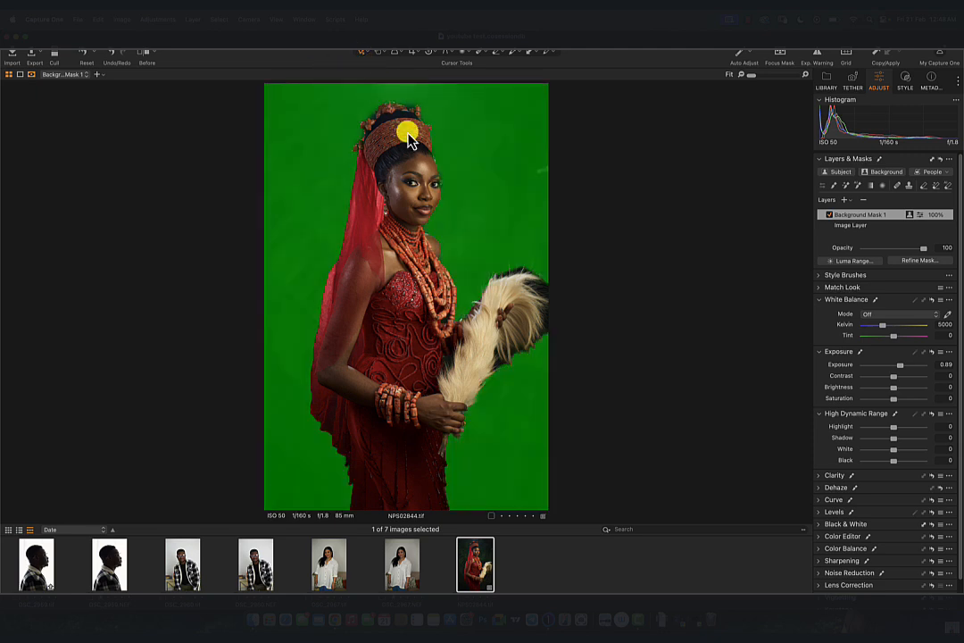
{"action": "key", "text": "m"}
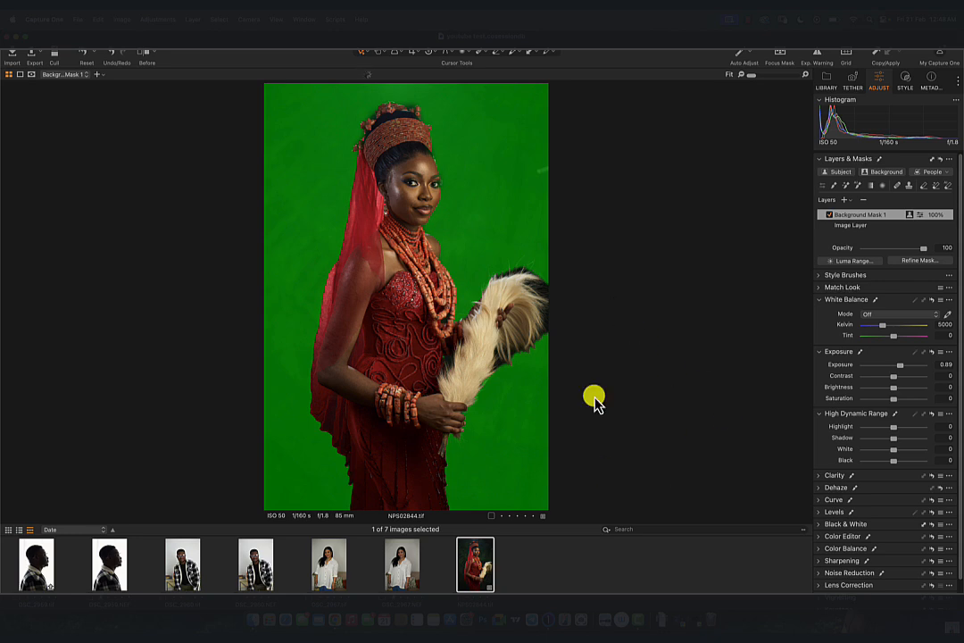
{"action": "left_click", "coordinate": [864, 200]}
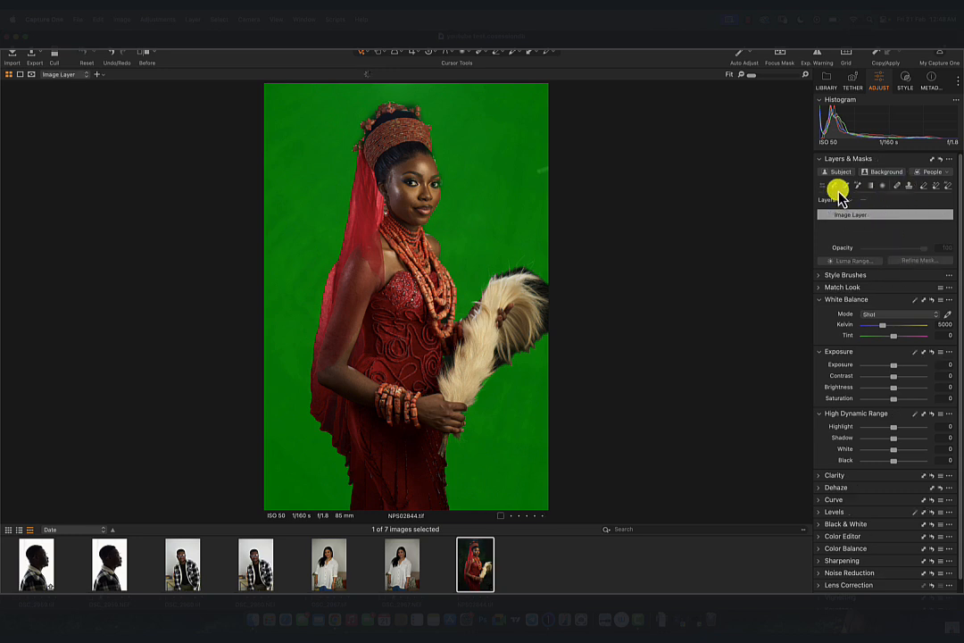
Step: Replace a trial heal layer with a new filled adjustment layer and set its exposure to 4
{"action": "left_click", "coordinate": [897, 187]}
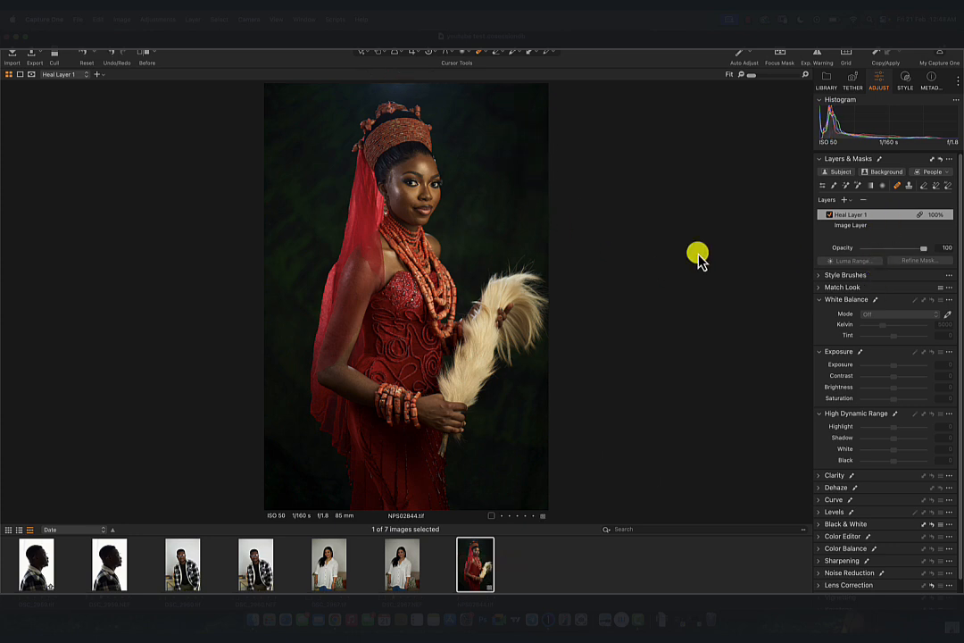
{"action": "left_click", "coordinate": [862, 200]}
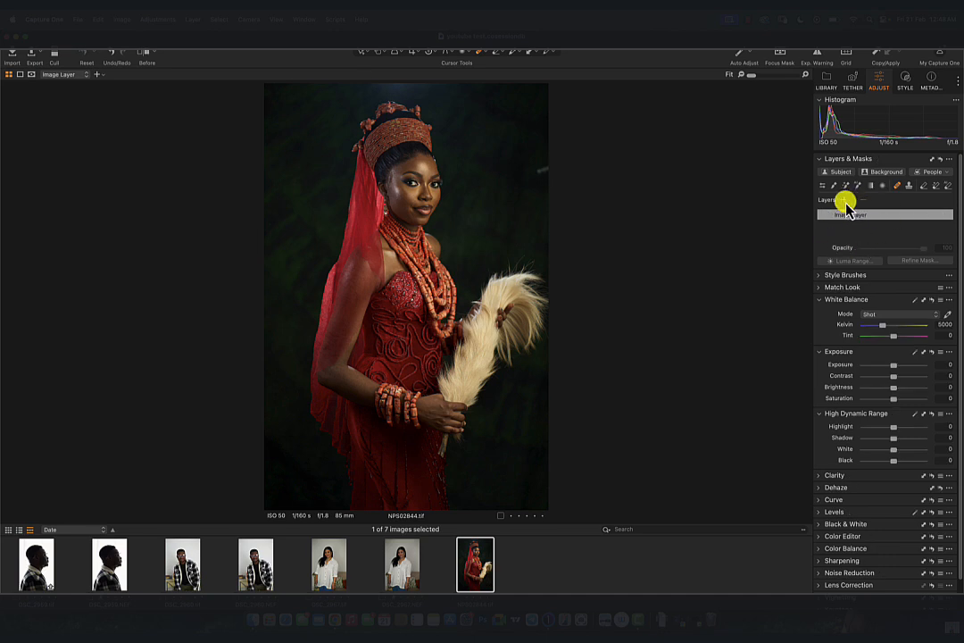
{"action": "left_click", "coordinate": [845, 201]}
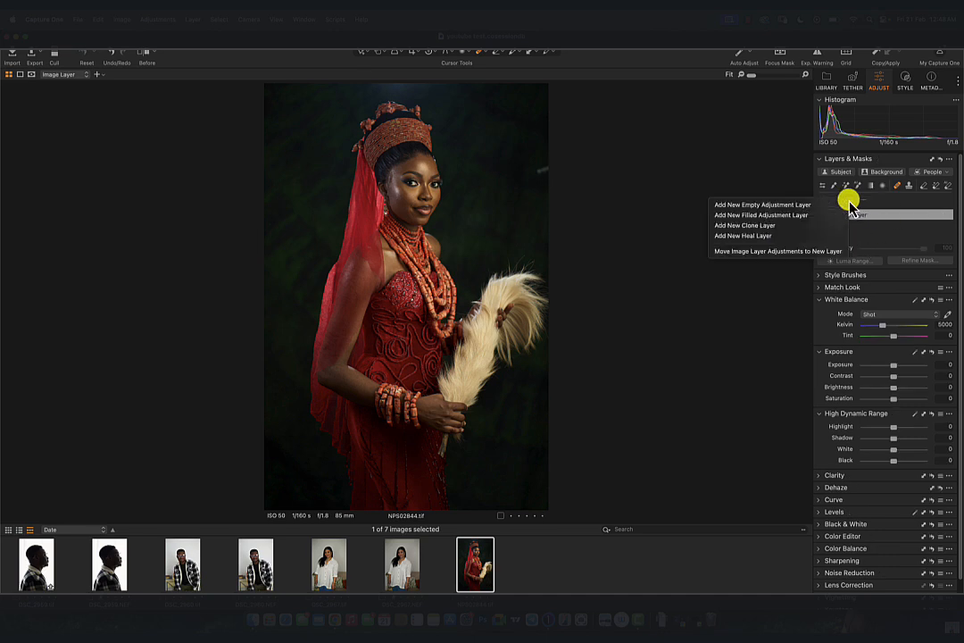
{"action": "left_click", "coordinate": [800, 214]}
{"action": "left_click_drag", "start_coordinate": [895, 373], "coordinate": [953, 379]}
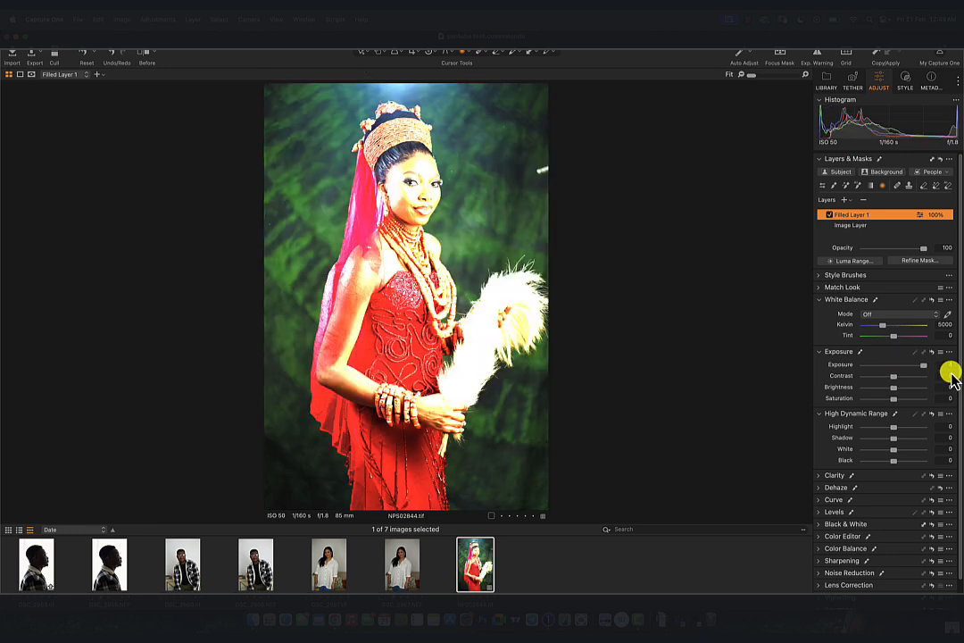
Step: Add an empty adjustment layer above the filled layer and delete it, doing this twice
{"action": "left_click", "coordinate": [844, 201]}
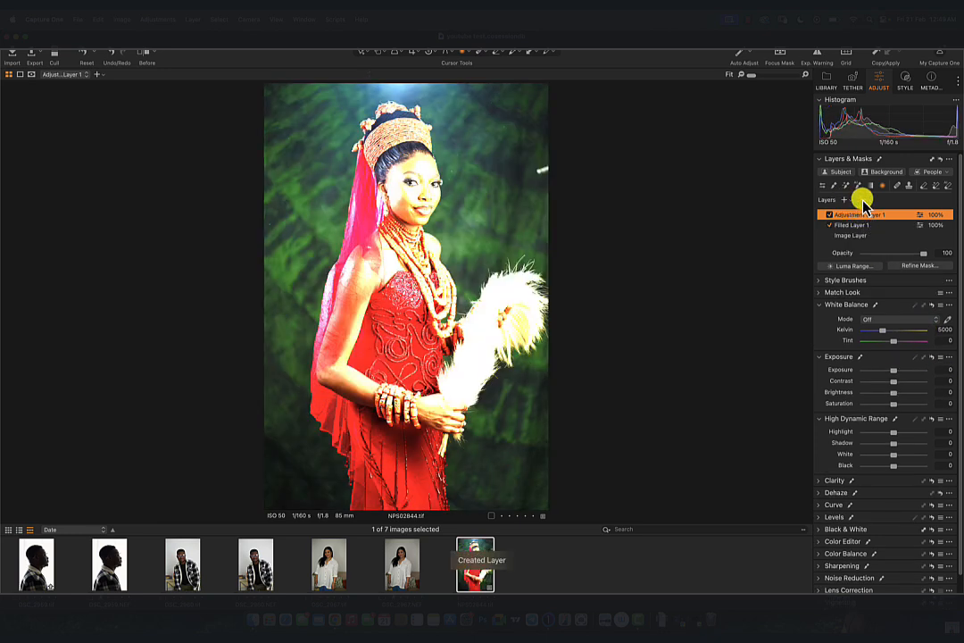
{"action": "left_click", "coordinate": [862, 200]}
{"action": "left_click", "coordinate": [850, 202]}
{"action": "left_click", "coordinate": [830, 206]}
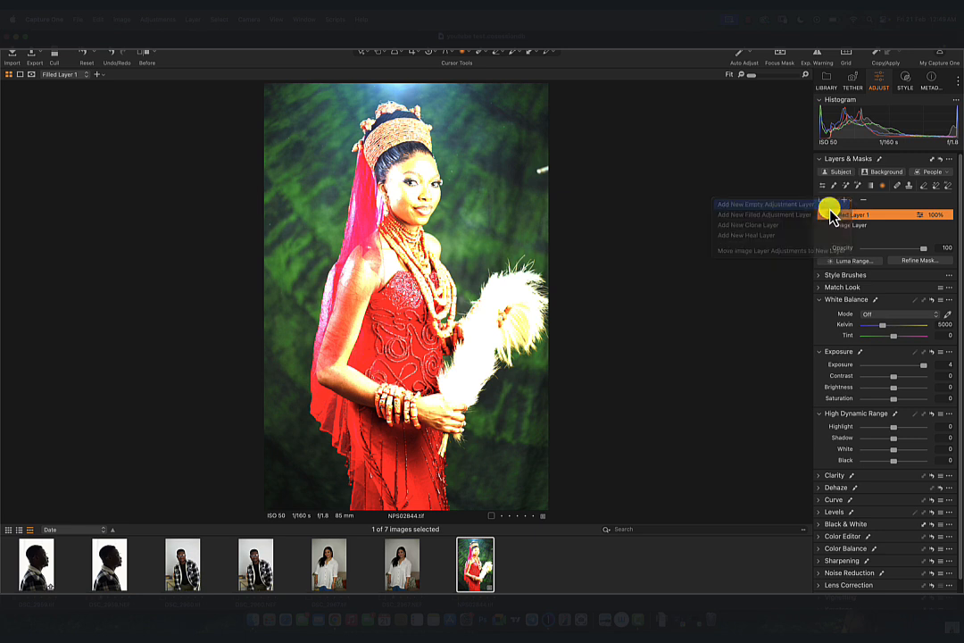
{"action": "left_click", "coordinate": [860, 200]}
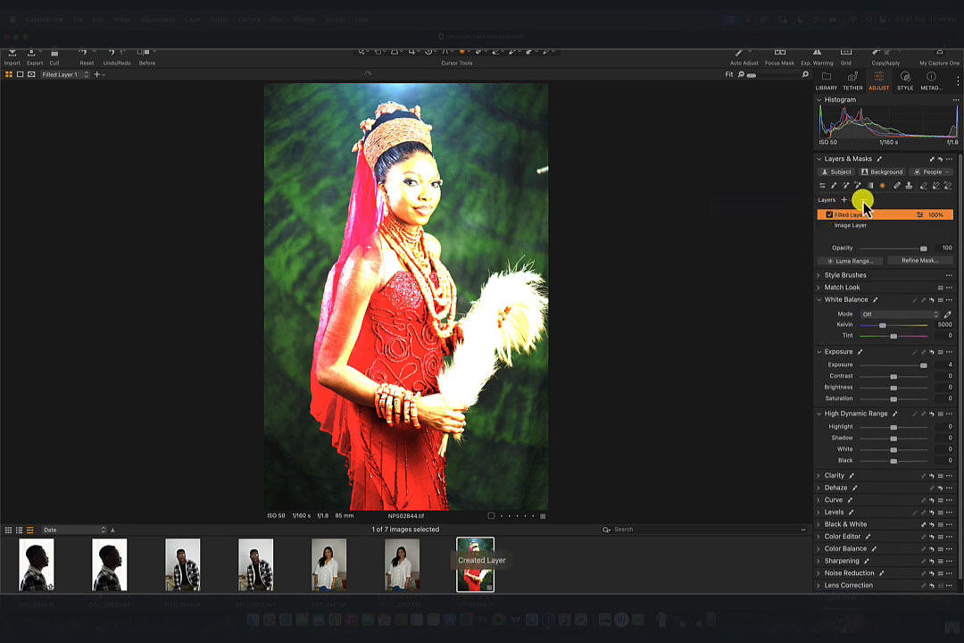
Step: Add a second filled adjustment layer with exposure 4, then delete that layer
{"action": "left_click", "coordinate": [849, 202]}
{"action": "left_click", "coordinate": [833, 217]}
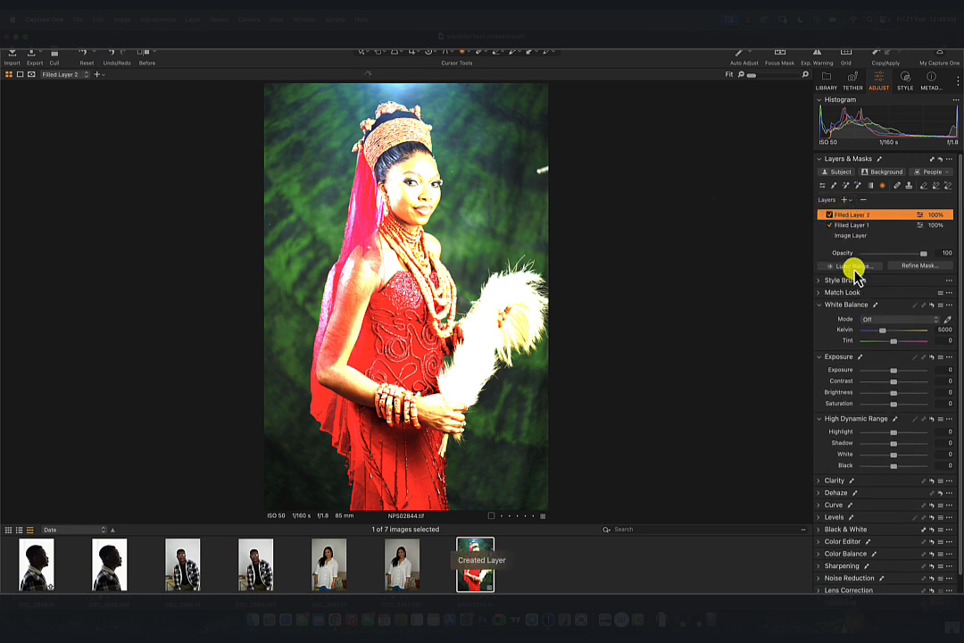
{"action": "left_click_drag", "start_coordinate": [895, 371], "coordinate": [957, 372]}
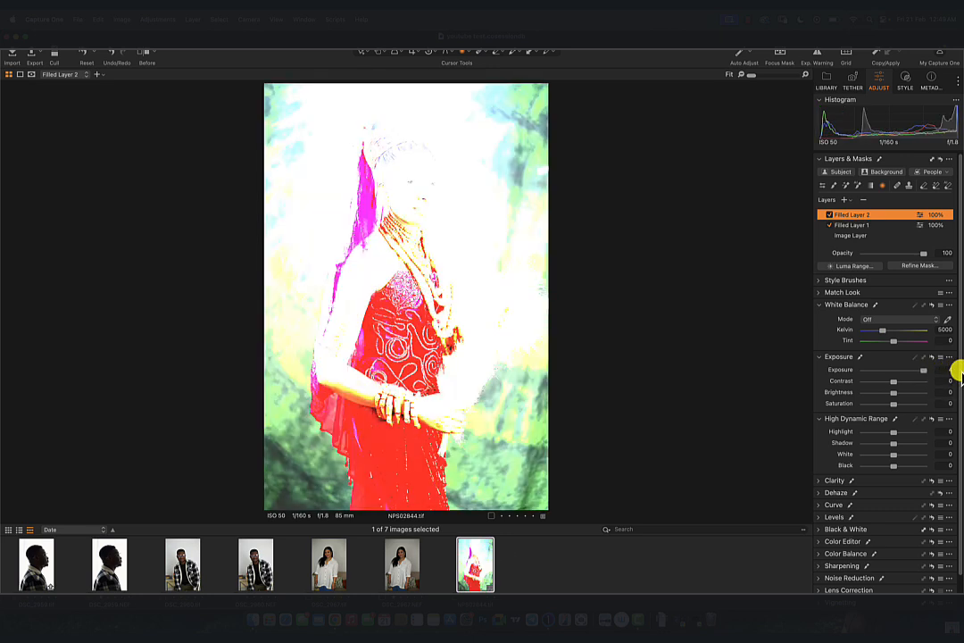
{"action": "left_click", "coordinate": [863, 200]}
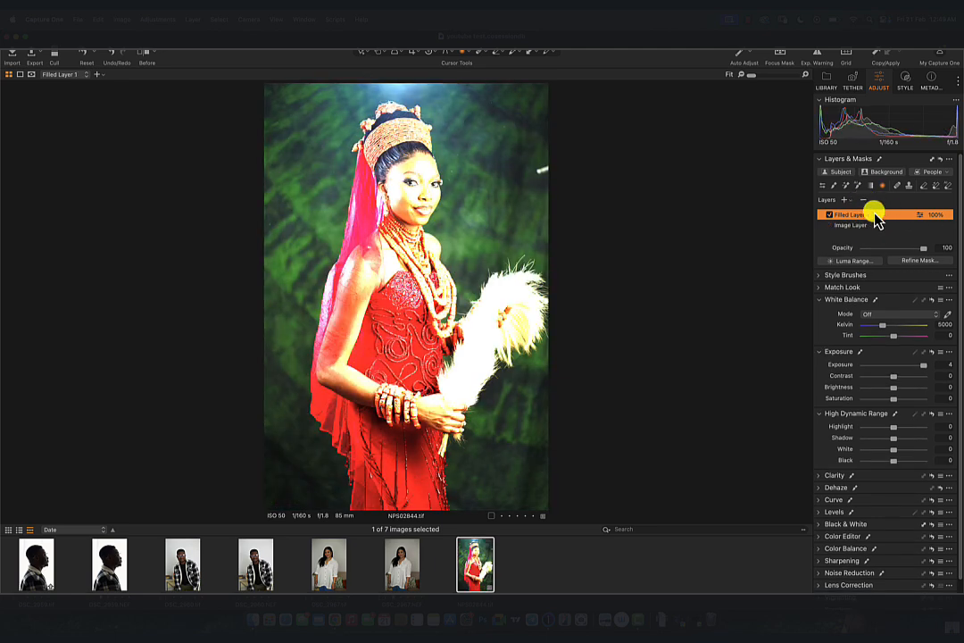
Step: Clear the mask of the remaining filled layer, then delete the layer
{"action": "double_click", "coordinate": [875, 214]}
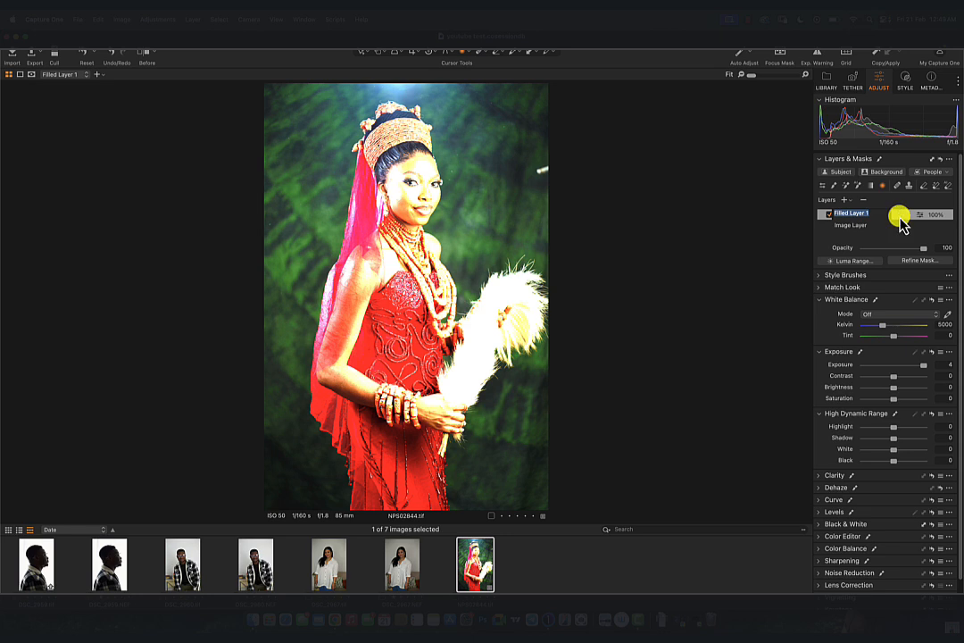
{"action": "right_click", "coordinate": [900, 218]}
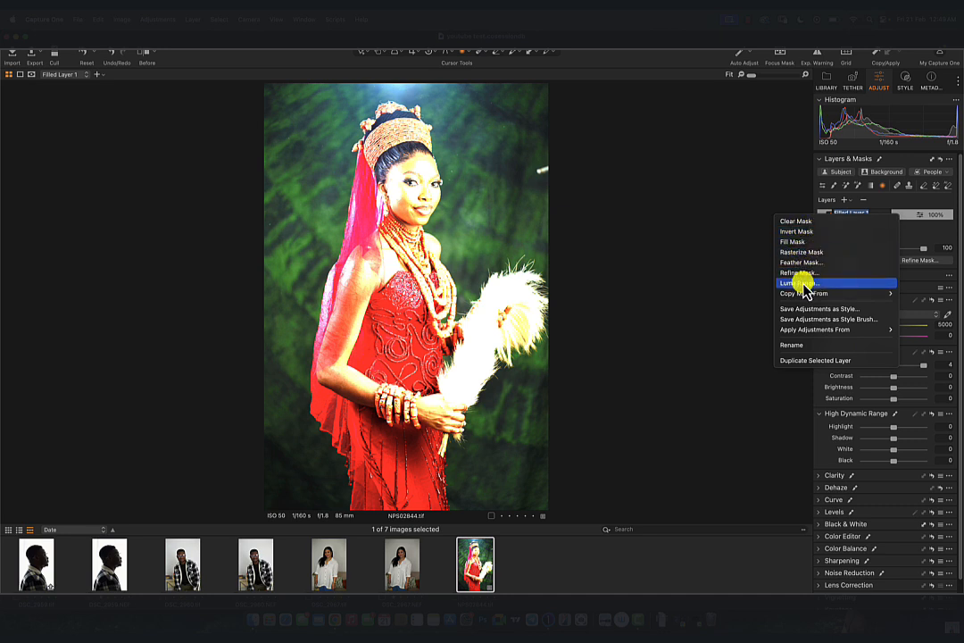
{"action": "mouse_move", "coordinate": [818, 298]}
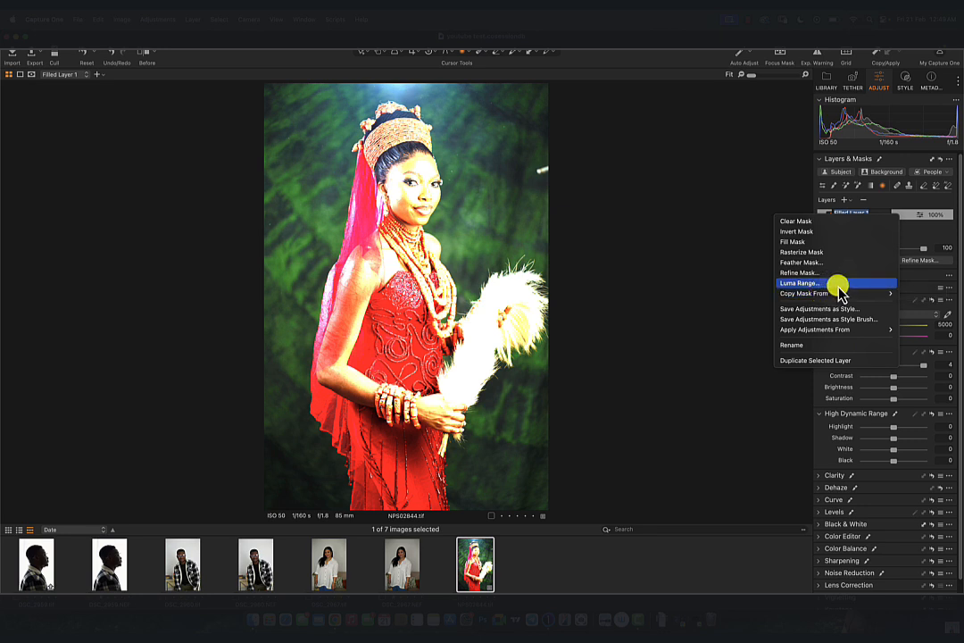
{"action": "left_click", "coordinate": [899, 217]}
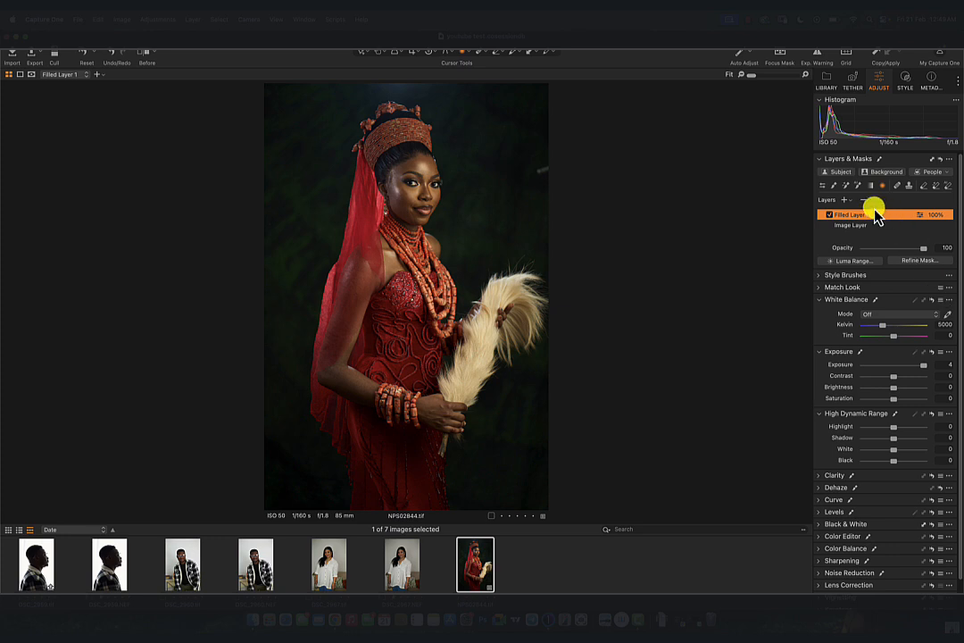
{"action": "left_click", "coordinate": [863, 200]}
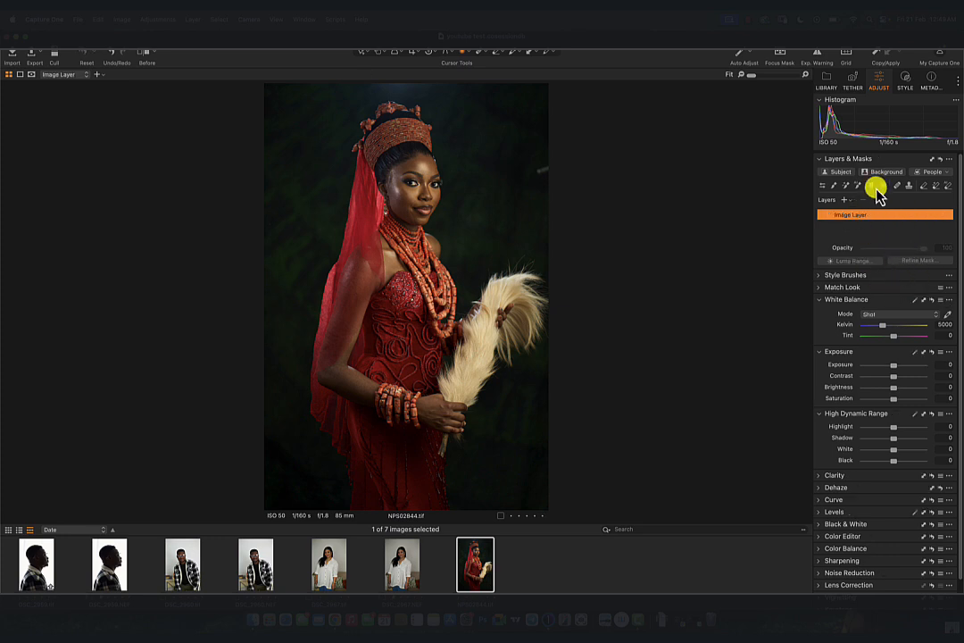
Step: Create a subject mask layer for the woman and raise its exposure to about 0.63
{"action": "left_click", "coordinate": [848, 202]}
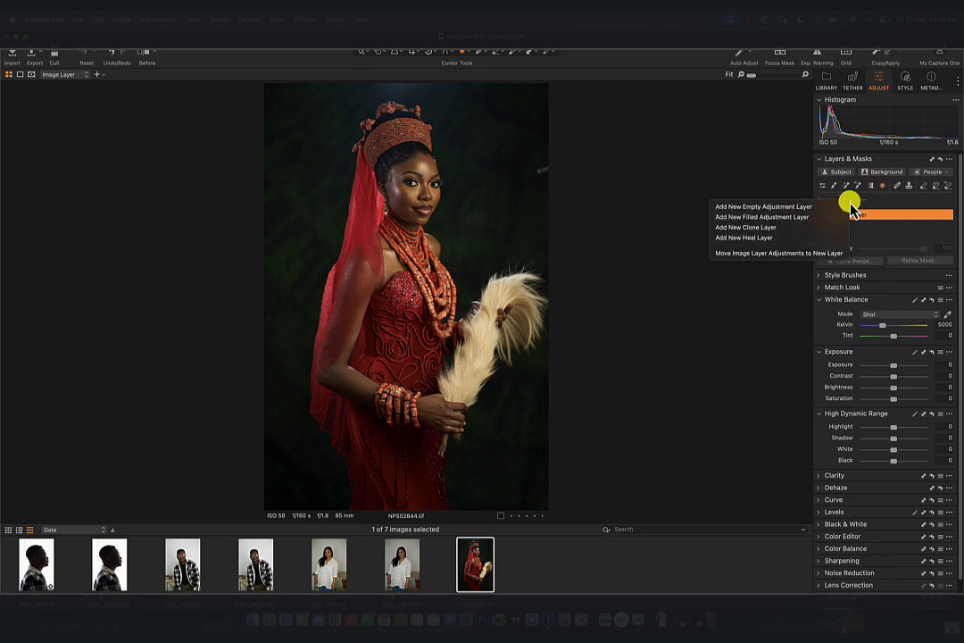
{"action": "left_click", "coordinate": [845, 175]}
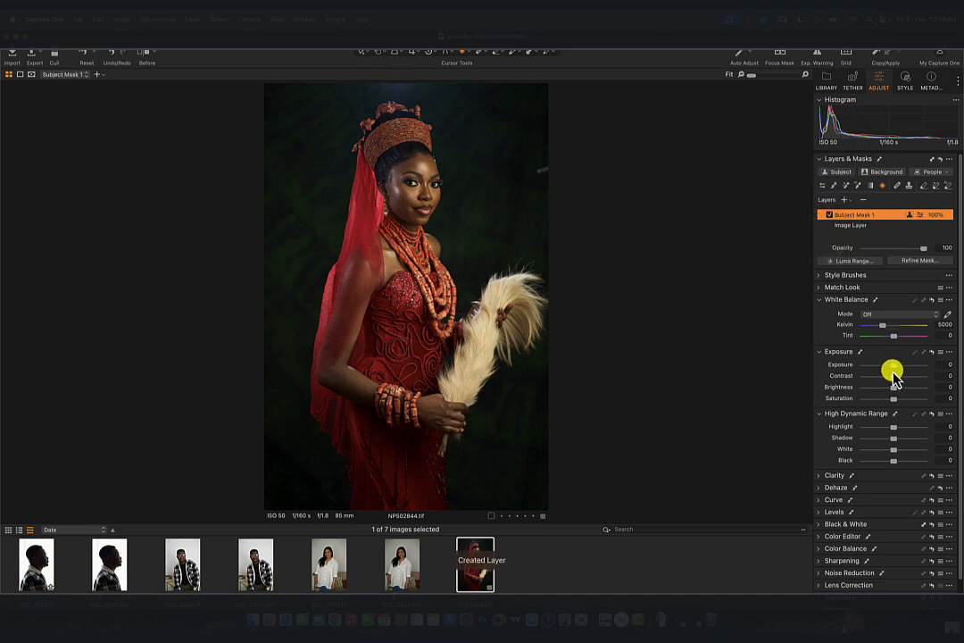
{"action": "left_click_drag", "start_coordinate": [892, 367], "coordinate": [897, 372]}
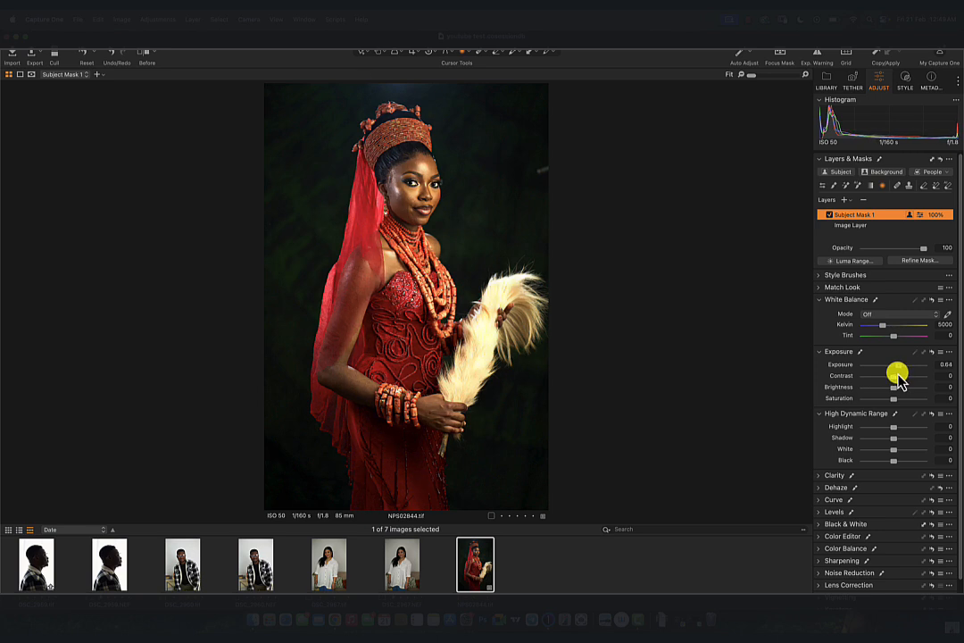
Step: Add an empty adjustment layer and copy its mask from Subject Mask 1
{"action": "left_click", "coordinate": [846, 199]}
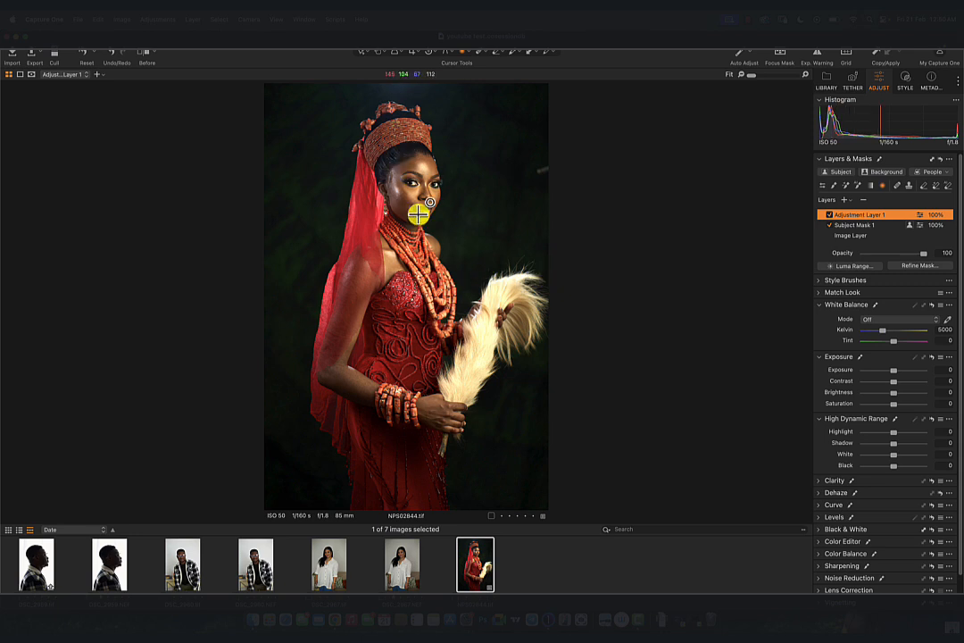
{"action": "right_click", "coordinate": [887, 218]}
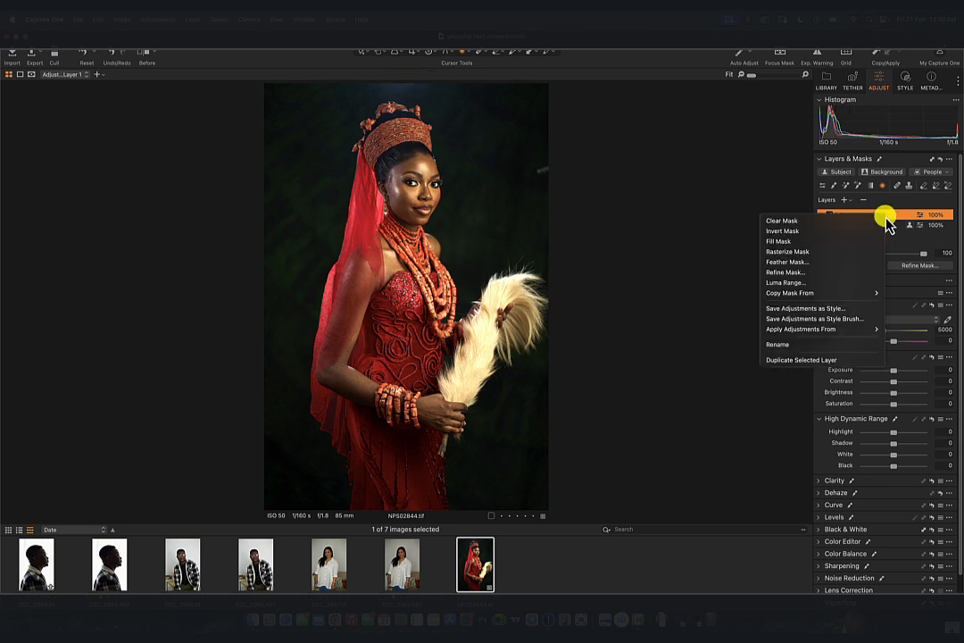
{"action": "mouse_move", "coordinate": [826, 293]}
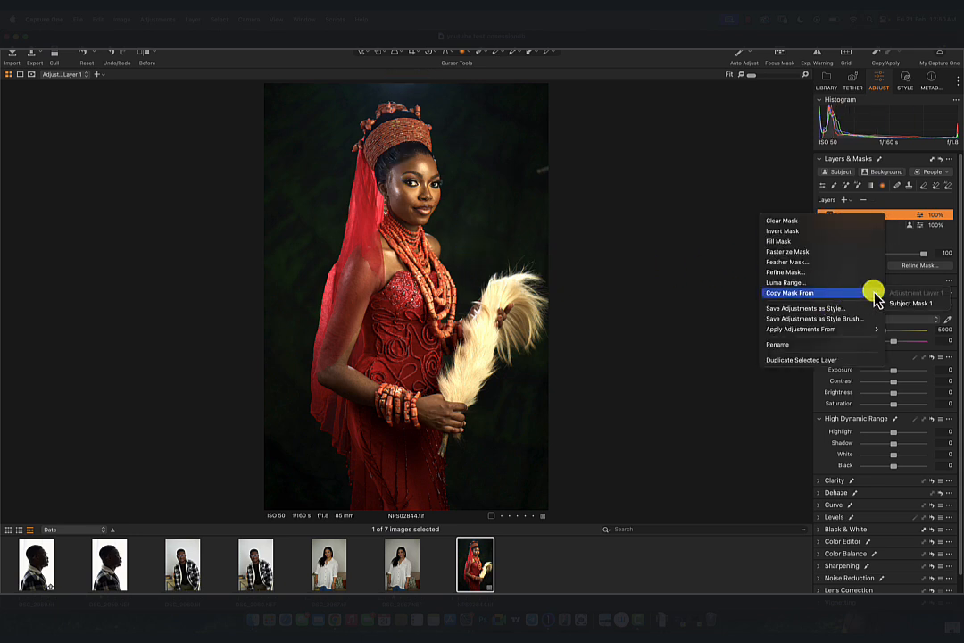
{"action": "left_click", "coordinate": [903, 303]}
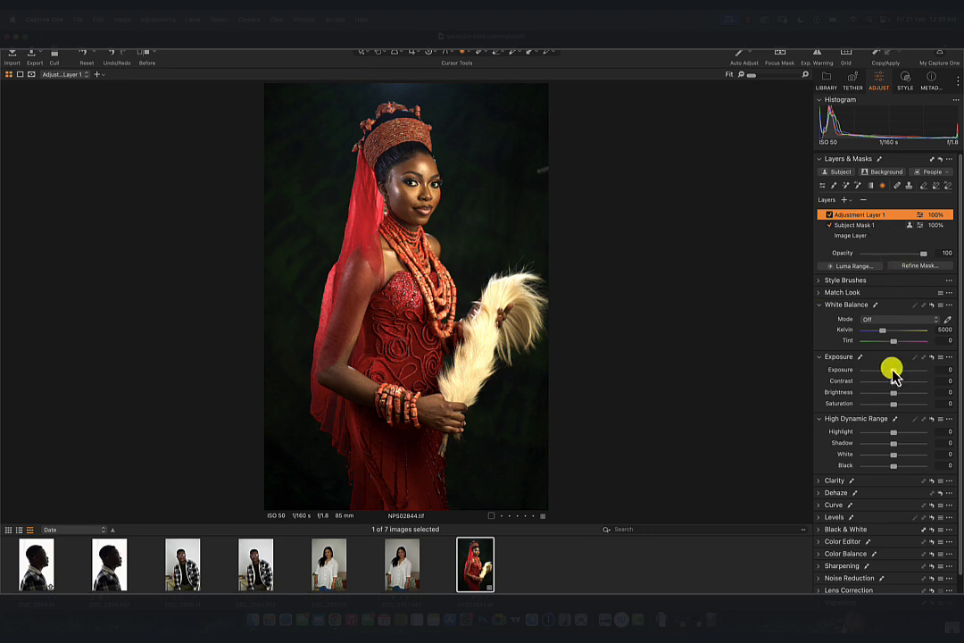
Step: Set the new adjustment layer's exposure to about 0.01 and its highlight to about -29
{"action": "mouse_move", "coordinate": [894, 369]}
{"action": "left_mouse_down"}
{"action": "mouse_move", "coordinate": [875, 373]}
{"action": "mouse_move", "coordinate": [906, 368]}
{"action": "left_mouse_up"}
{"action": "left_click_drag", "start_coordinate": [893, 431], "coordinate": [889, 351]}
{"action": "left_click", "coordinate": [917, 361]}
{"action": "left_click", "coordinate": [893, 357]}
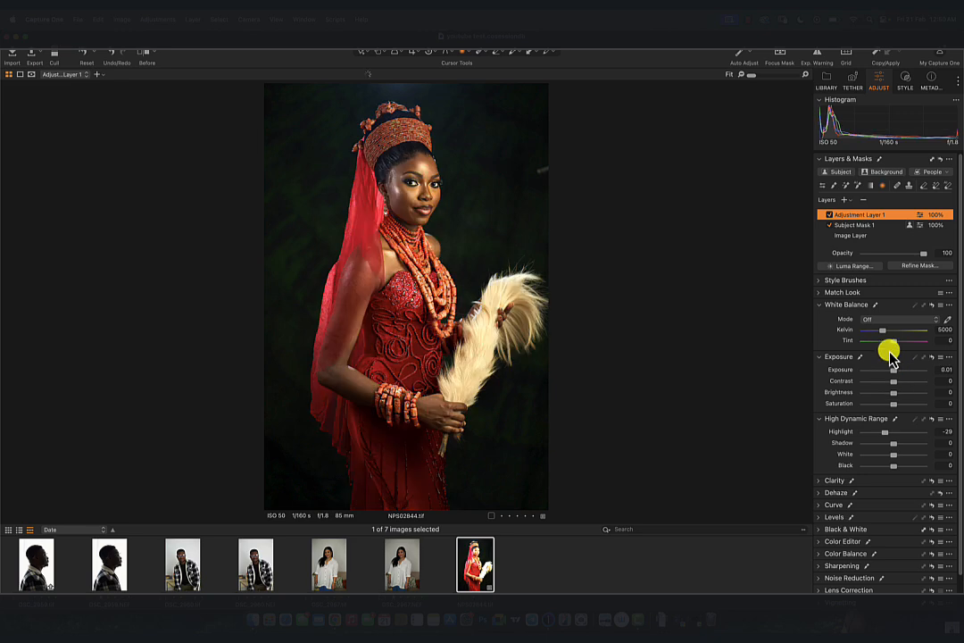
Step: Display the mask overlay and compare the masks of Adjustment Layer 1 and Subject Mask 1
{"action": "double_click", "coordinate": [885, 214]}
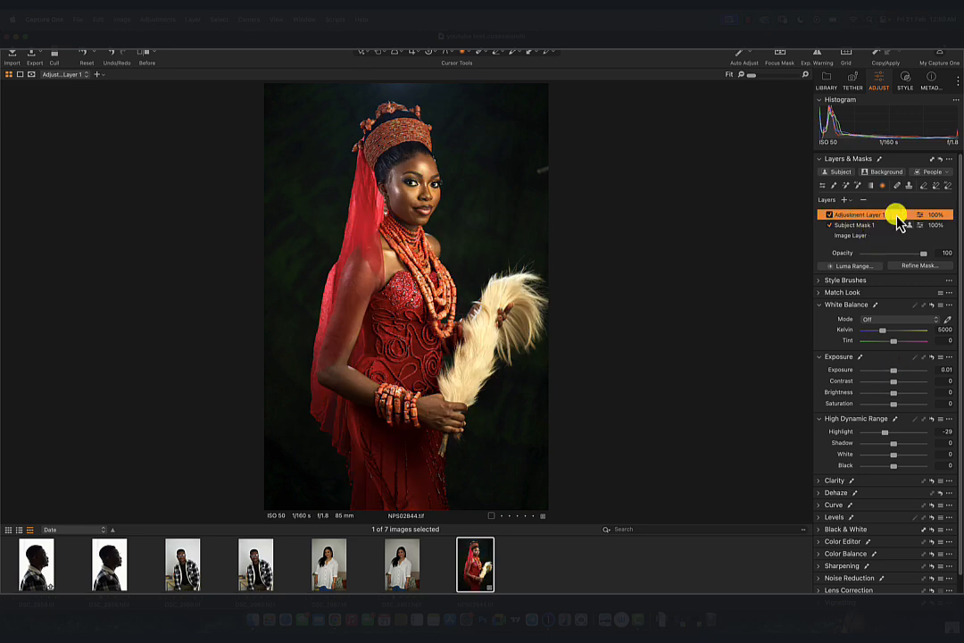
{"action": "key", "text": "m"}
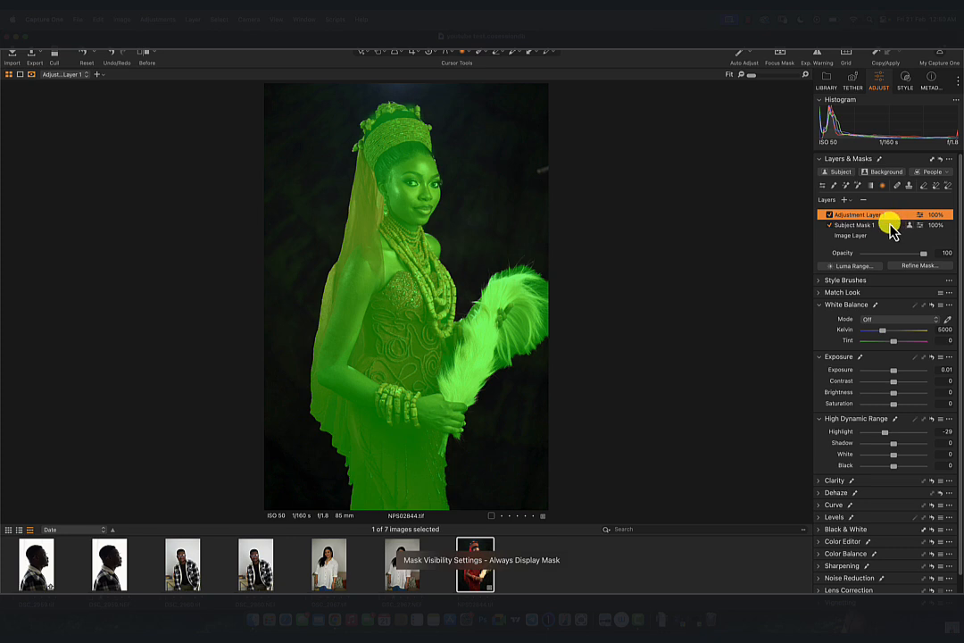
{"action": "left_click", "coordinate": [891, 226]}
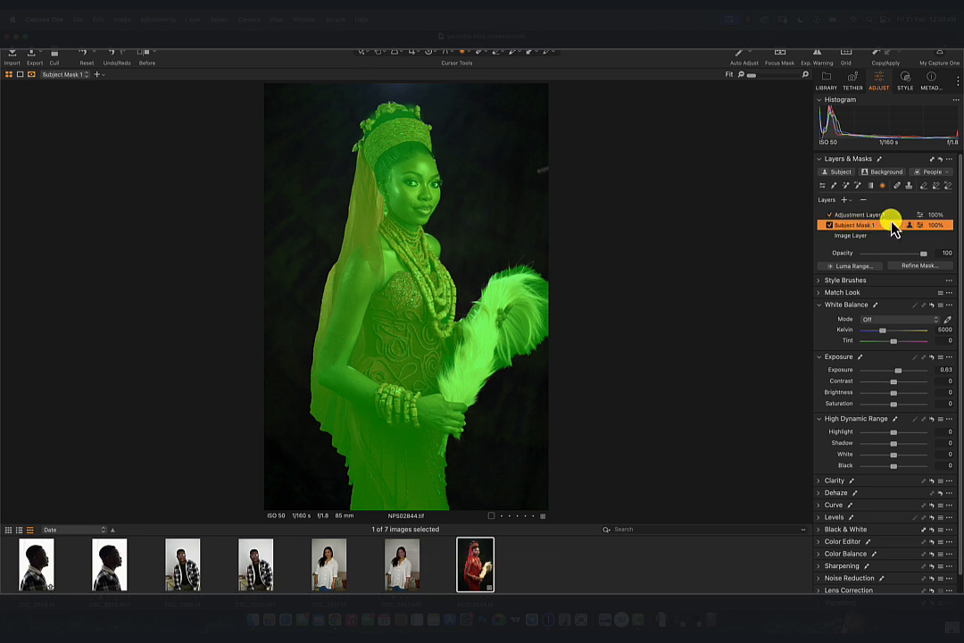
{"action": "left_click", "coordinate": [892, 219]}
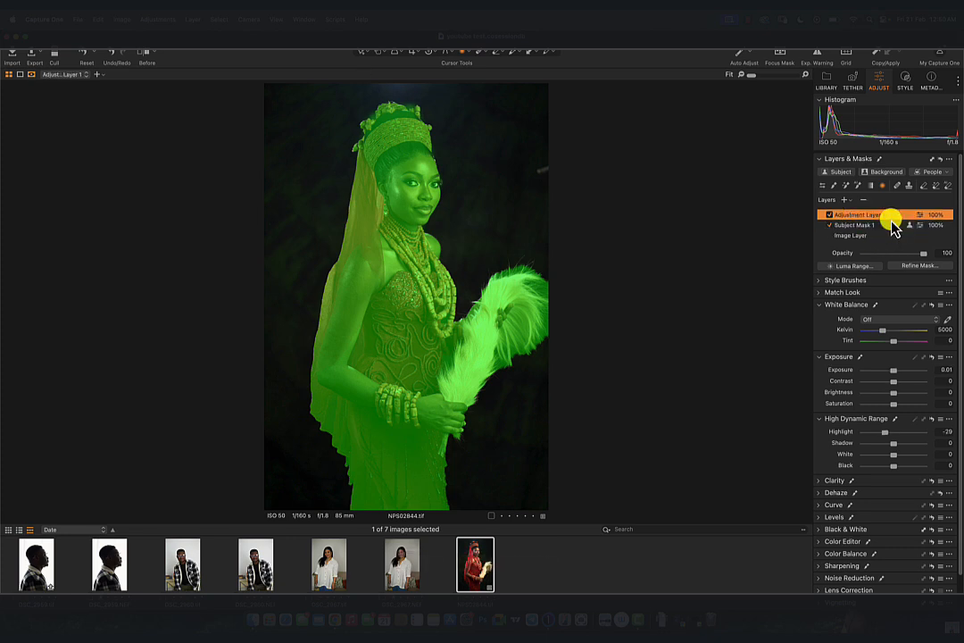
Step: Invert the copied mask on Adjustment Layer 1, then delete both mask layers
{"action": "double_click", "coordinate": [891, 213]}
{"action": "right_click", "coordinate": [900, 218]}
{"action": "left_click", "coordinate": [815, 237]}
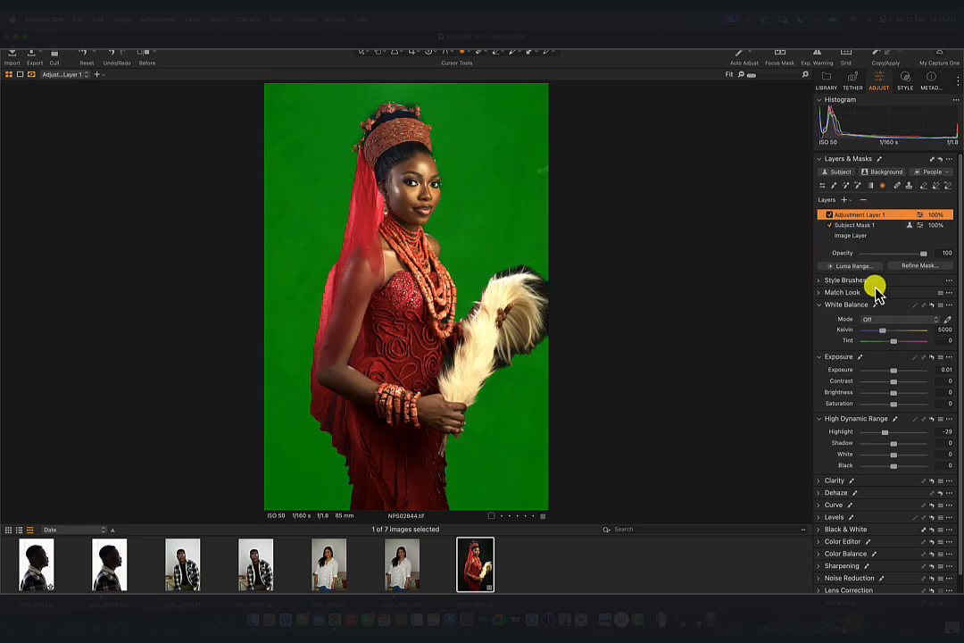
{"action": "left_click", "coordinate": [863, 200]}
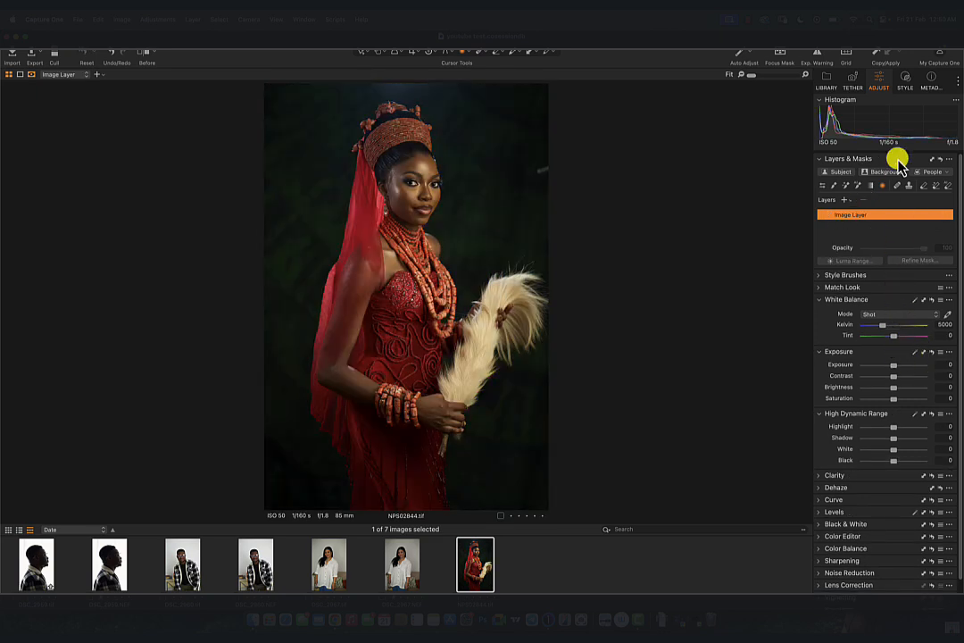
Step: Add an empty adjustment layer and brush a closed mask outline around the hand holding the fly whisk
{"action": "left_click", "coordinate": [845, 200]}
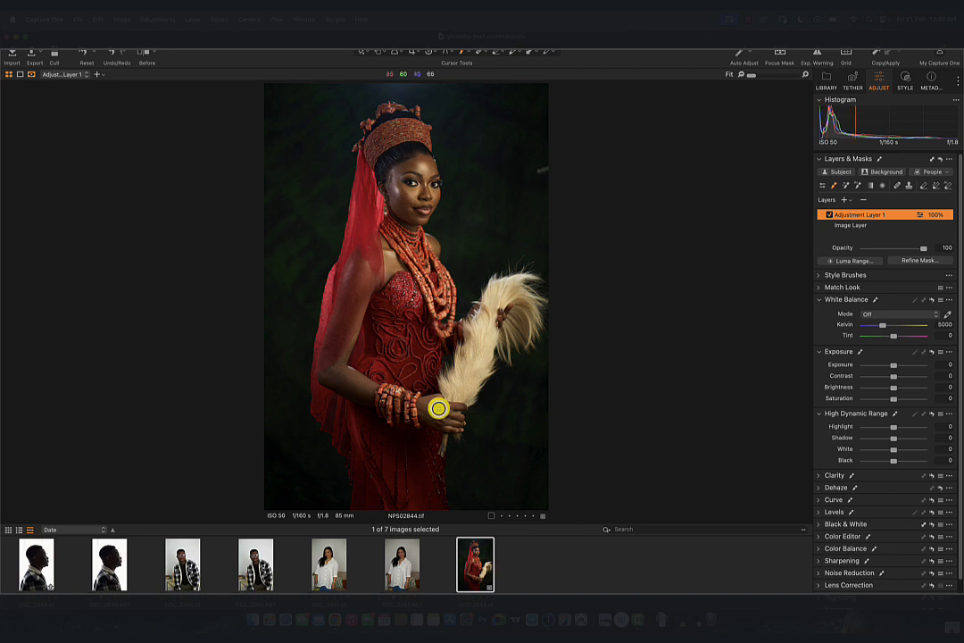
{"action": "left_click_drag", "start_coordinate": [426, 407], "coordinate": [439, 426]}
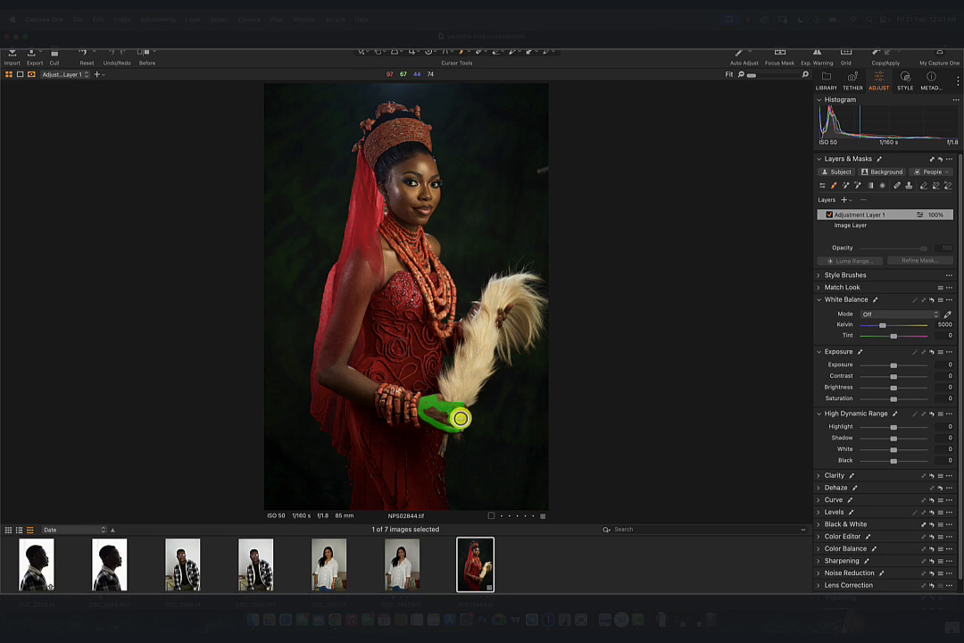
{"action": "left_click_drag", "start_coordinate": [460, 418], "coordinate": [444, 418]}
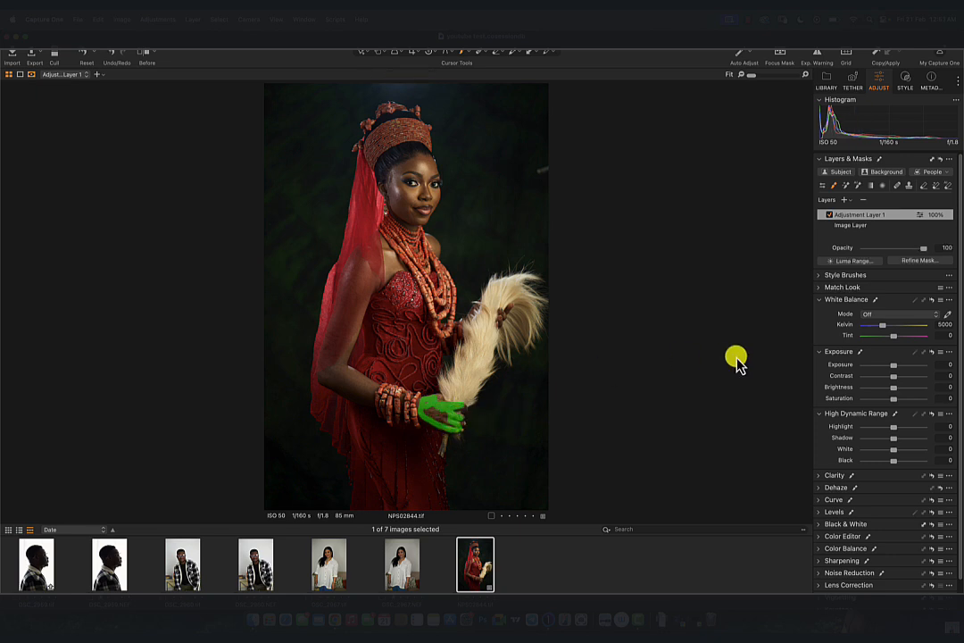
Step: Fill the outlined hand mask on the adjustment layer, then refine the mask with a radius of 186
{"action": "right_click", "coordinate": [869, 221]}
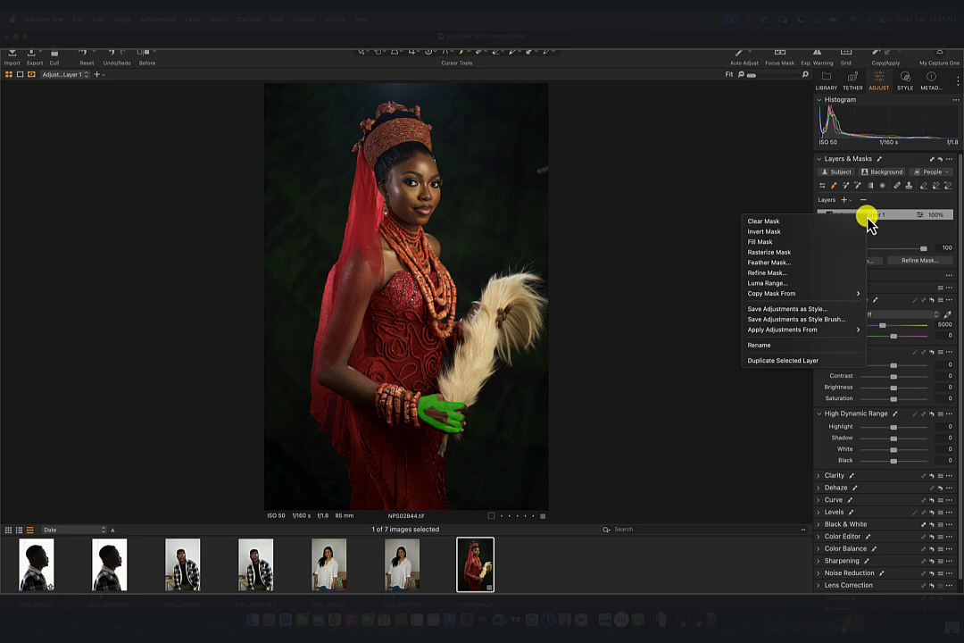
{"action": "left_click", "coordinate": [764, 242]}
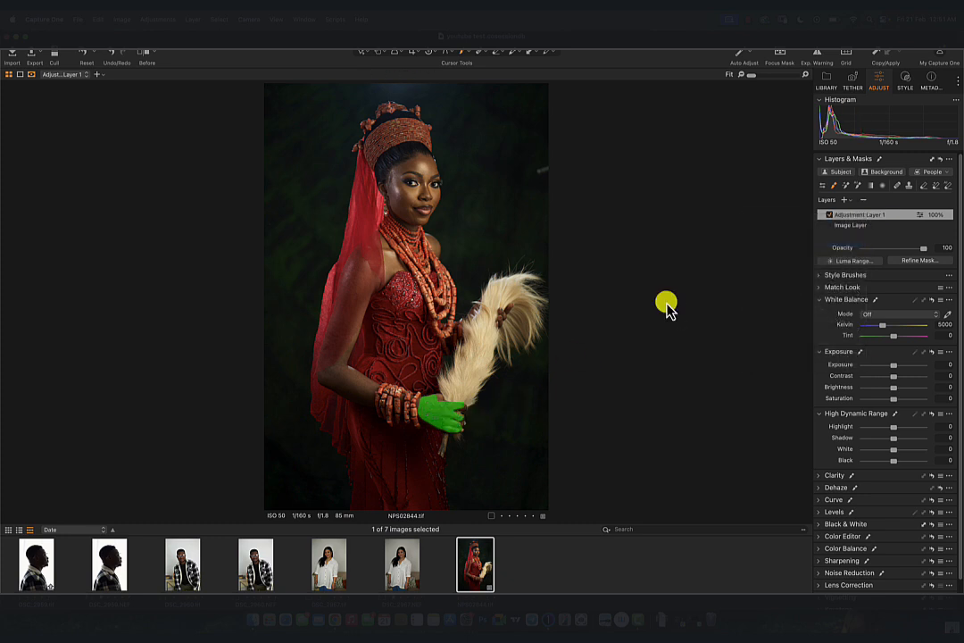
{"action": "right_click", "coordinate": [878, 217]}
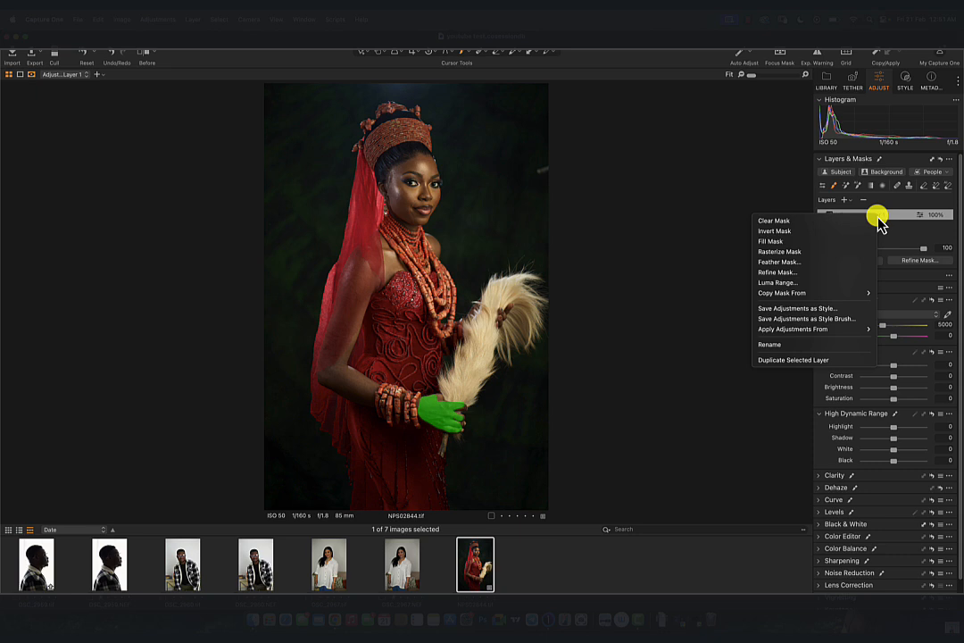
{"action": "left_click", "coordinate": [769, 273]}
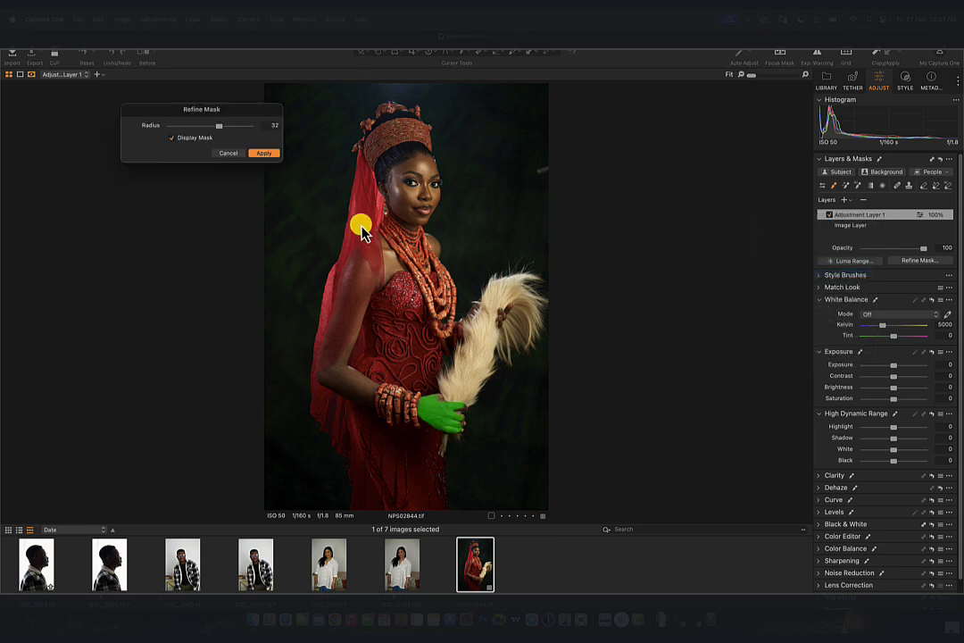
{"action": "left_click_drag", "start_coordinate": [239, 114], "coordinate": [249, 115]}
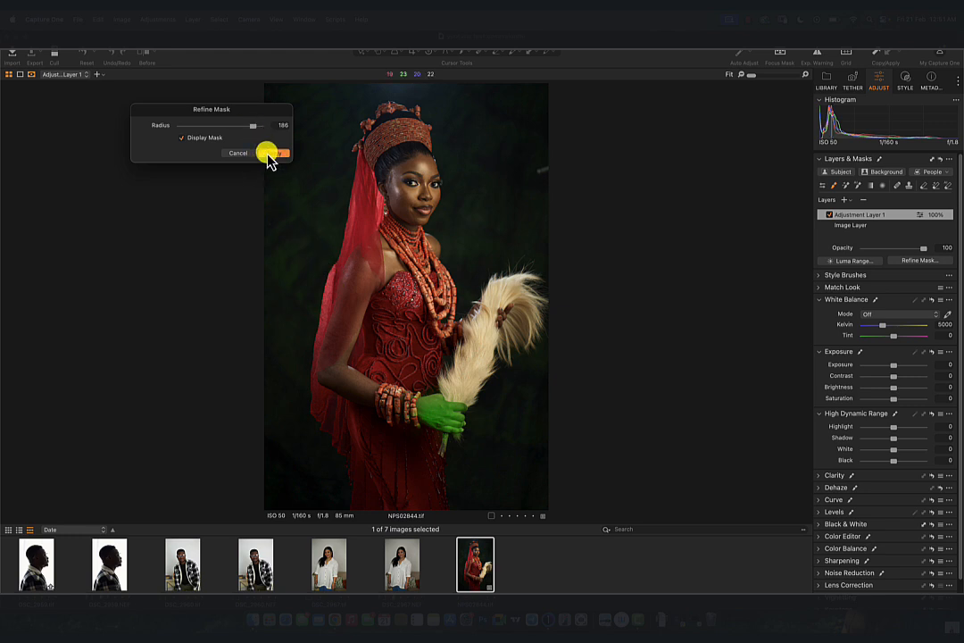
{"action": "left_click", "coordinate": [272, 154]}
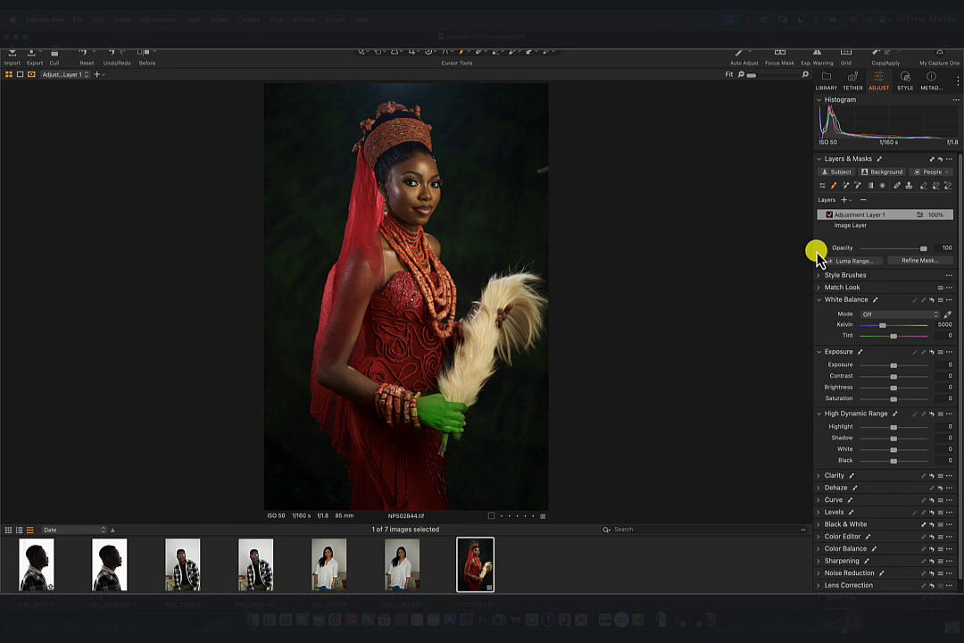
Step: Hide the mask overlay and set the hand layer's exposure to about 0.6, then delete that layer
{"action": "key", "text": "m"}
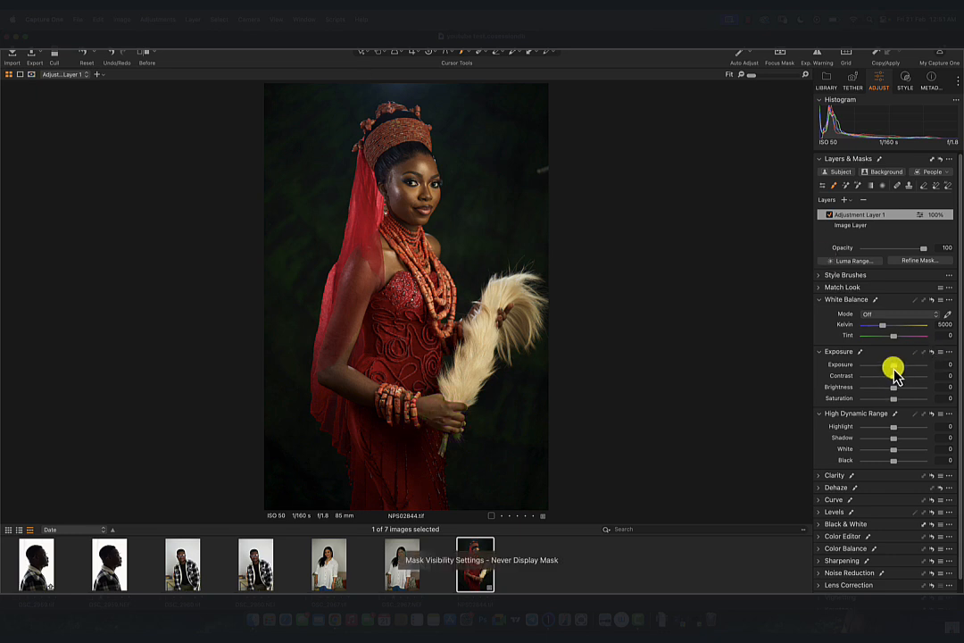
{"action": "left_click_drag", "start_coordinate": [894, 368], "coordinate": [898, 371]}
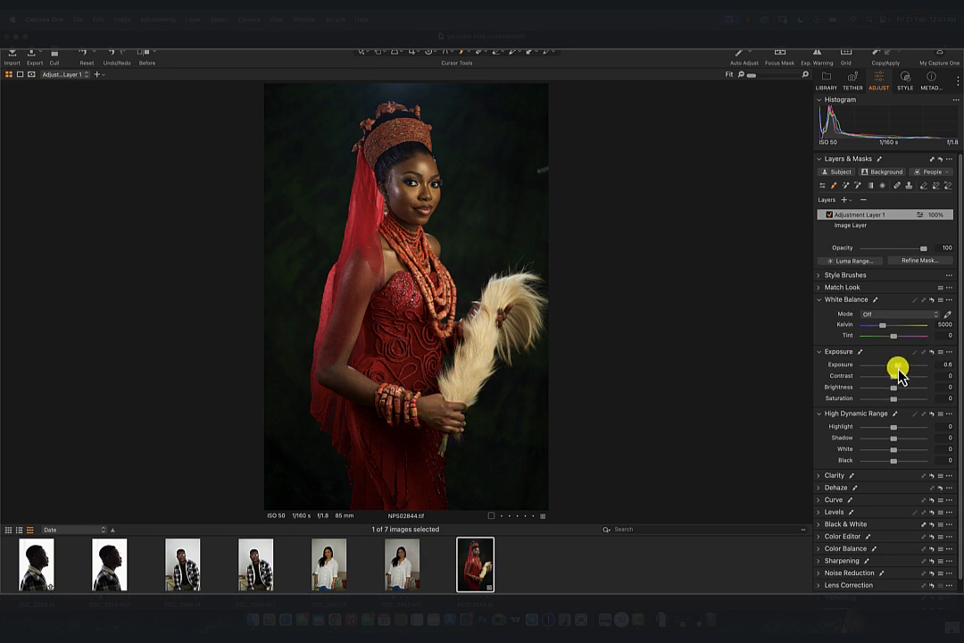
{"action": "left_click", "coordinate": [864, 204]}
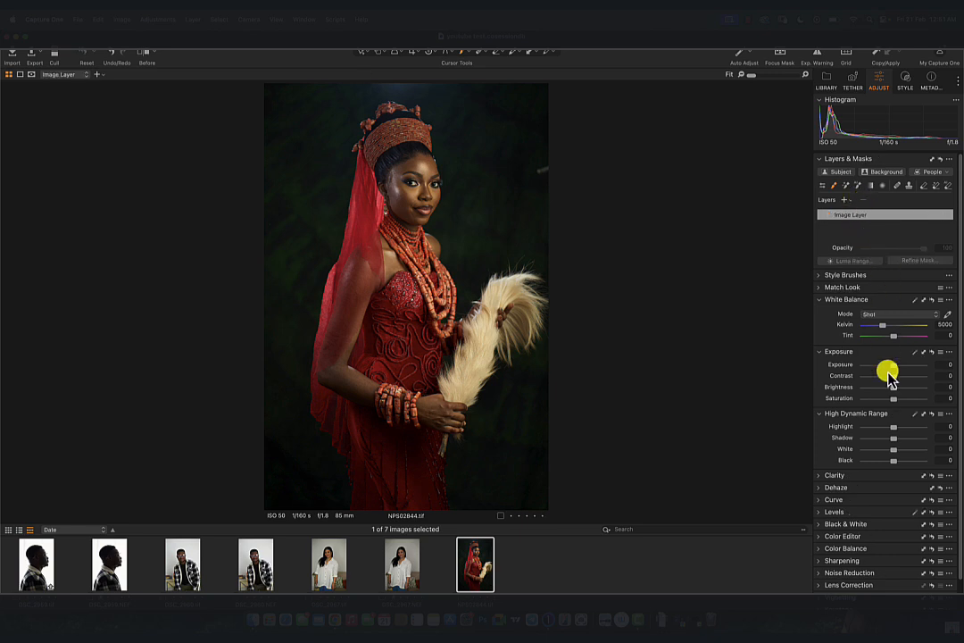
Step: Add a filled adjustment layer and set its Kelvin to about 12072, tint to about 14.8 and exposure to about 0.11
{"action": "left_click", "coordinate": [847, 200]}
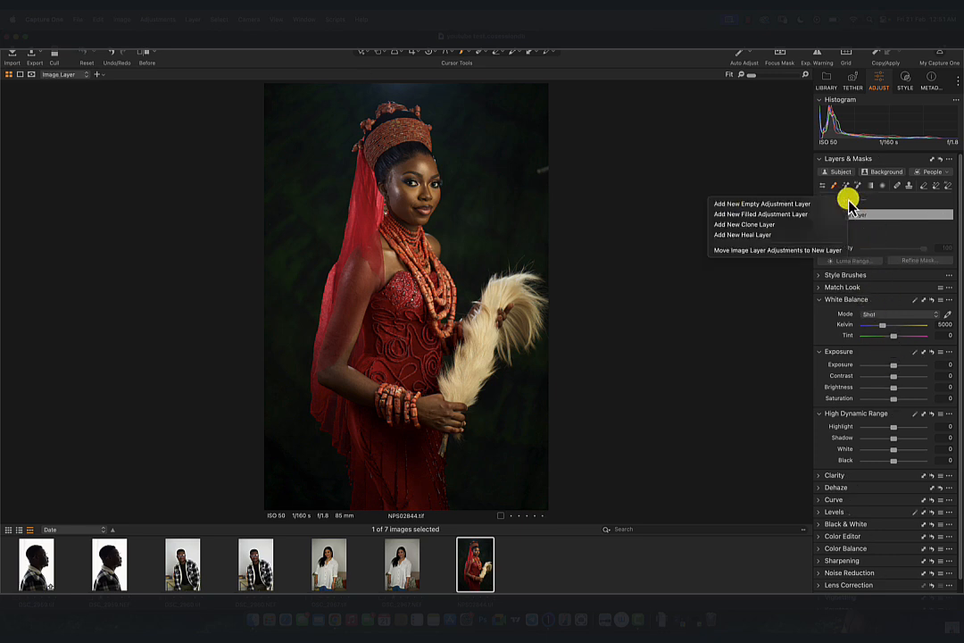
{"action": "left_click", "coordinate": [804, 215]}
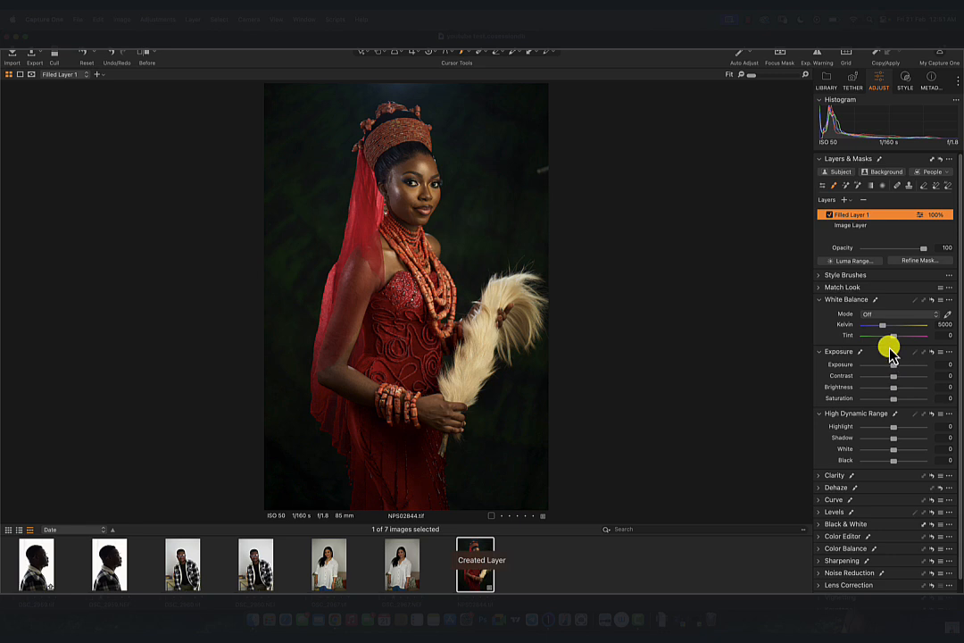
{"action": "left_click_drag", "start_coordinate": [888, 333], "coordinate": [895, 367]}
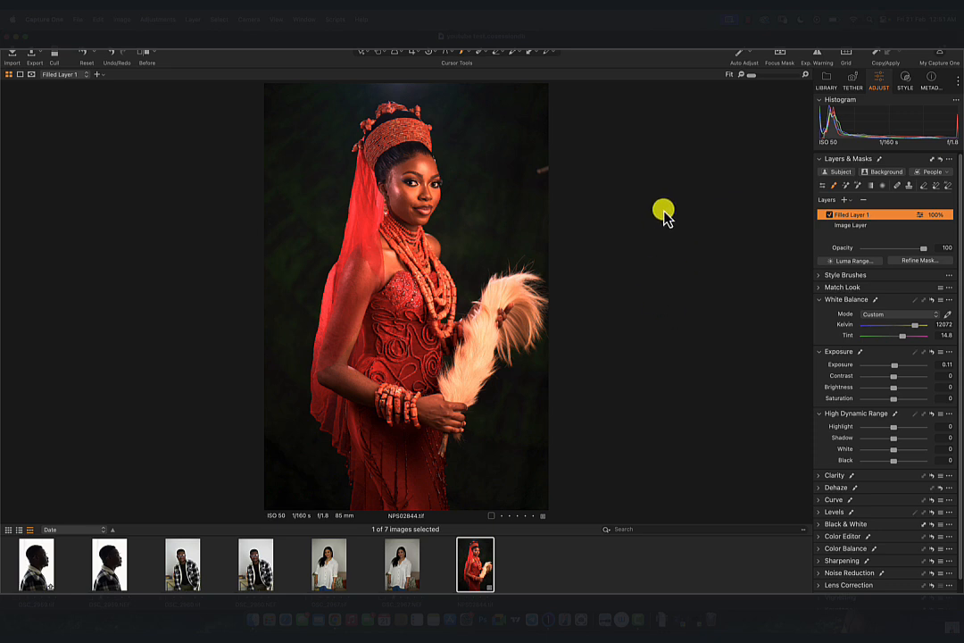
Step: Apply a luma range of about 29 to 57 with falloff 0 to 227 to the filled layer's mask, then hide the overlay
{"action": "right_click", "coordinate": [905, 216]}
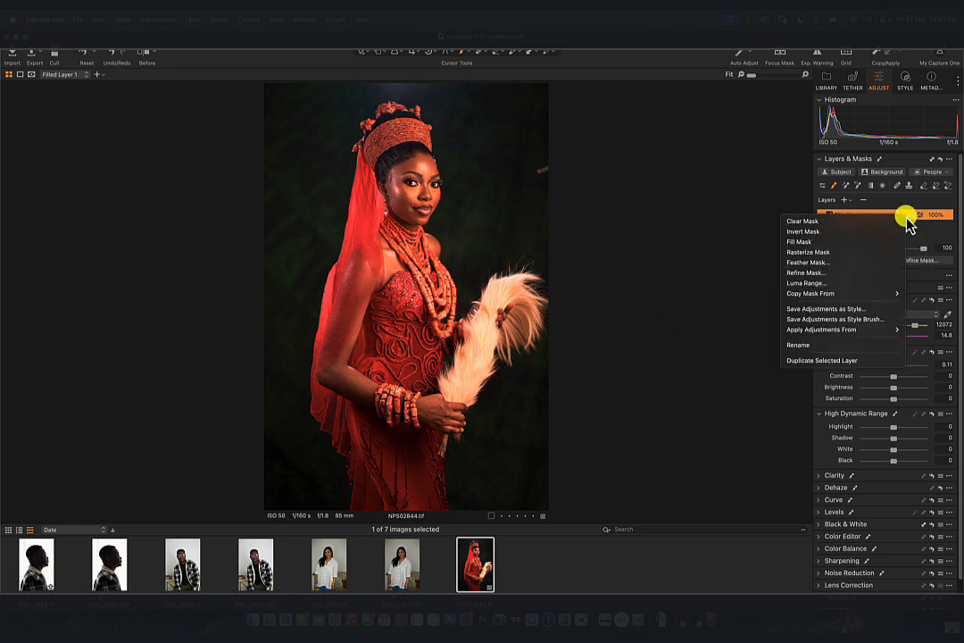
{"action": "left_click", "coordinate": [808, 283]}
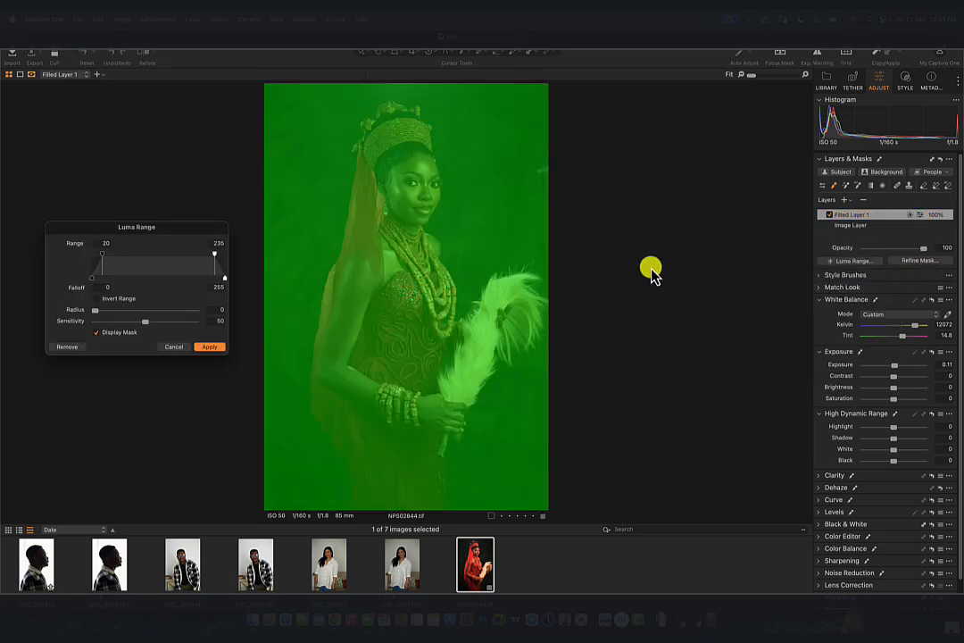
{"action": "left_click_drag", "start_coordinate": [106, 265], "coordinate": [63, 272]}
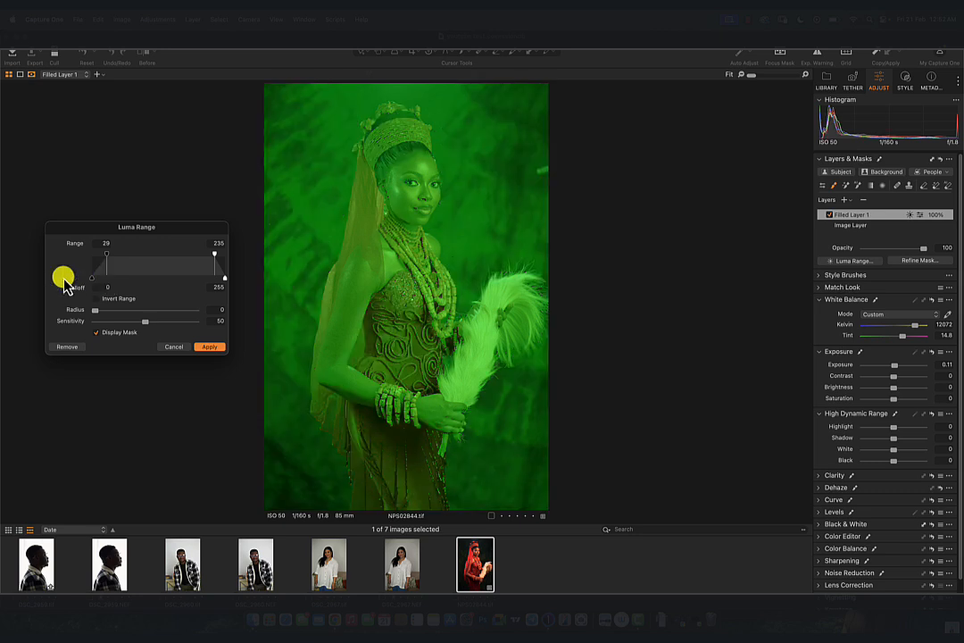
{"action": "left_click_drag", "start_coordinate": [212, 260], "coordinate": [239, 275]}
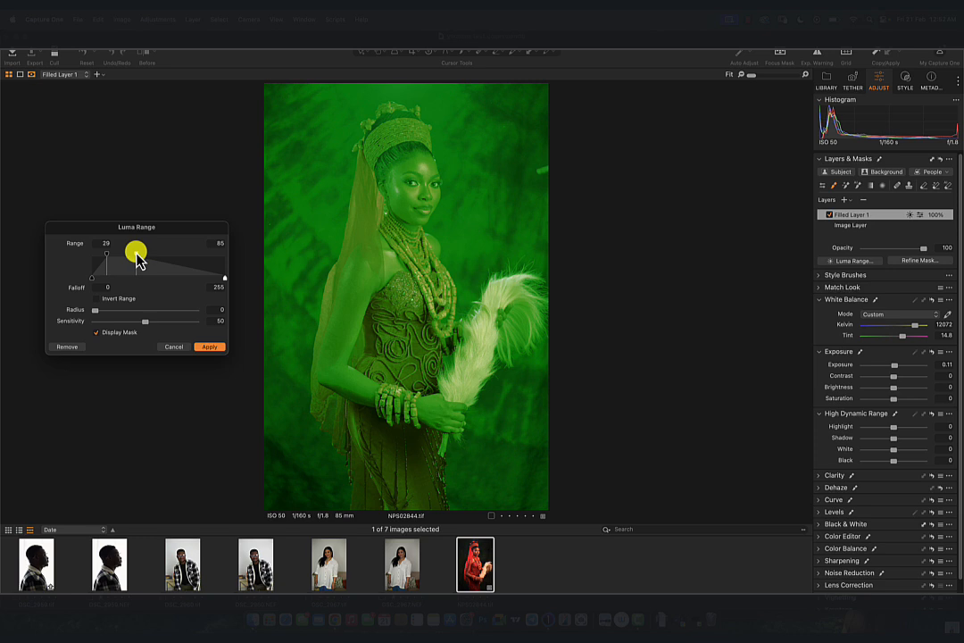
{"action": "left_click_drag", "start_coordinate": [137, 258], "coordinate": [122, 260]}
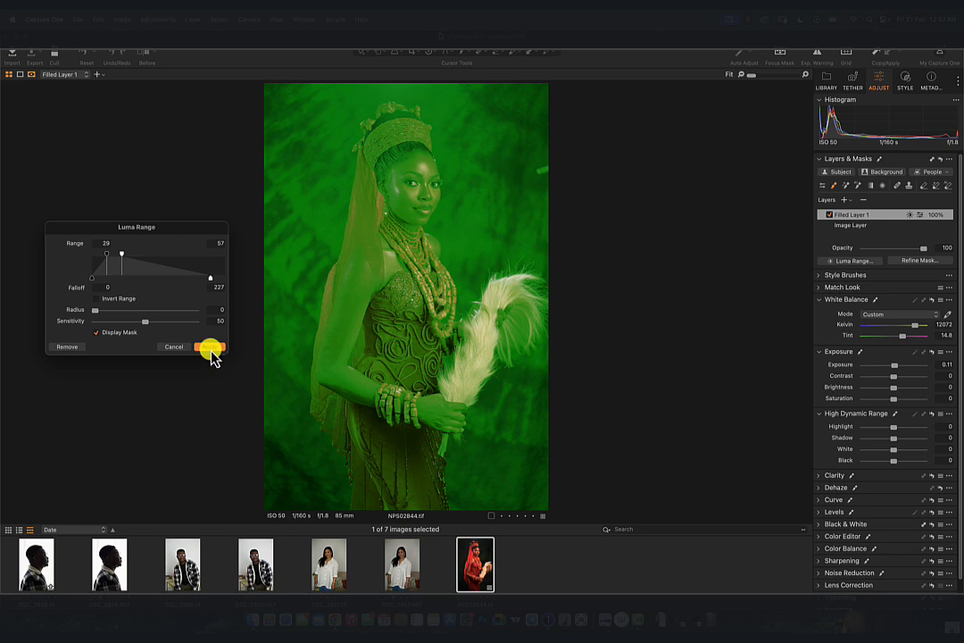
{"action": "left_click", "coordinate": [211, 348]}
{"action": "key", "text": "m"}
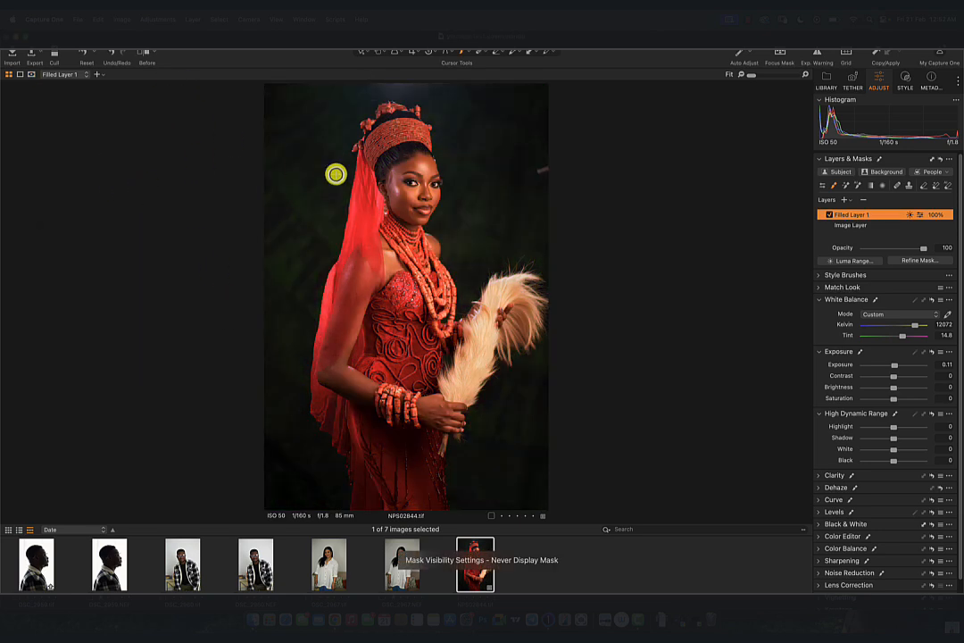
Step: Examine the mask color option and its color picker in the appearance settings, then close both windows
{"action": "left_click", "coordinate": [79, 19]}
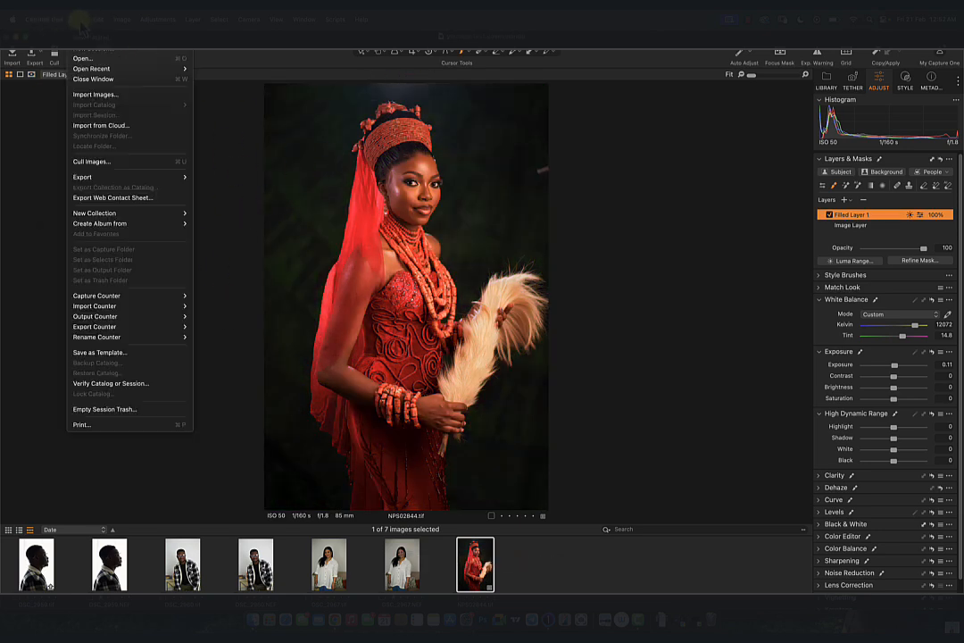
{"action": "mouse_move", "coordinate": [48, 18]}
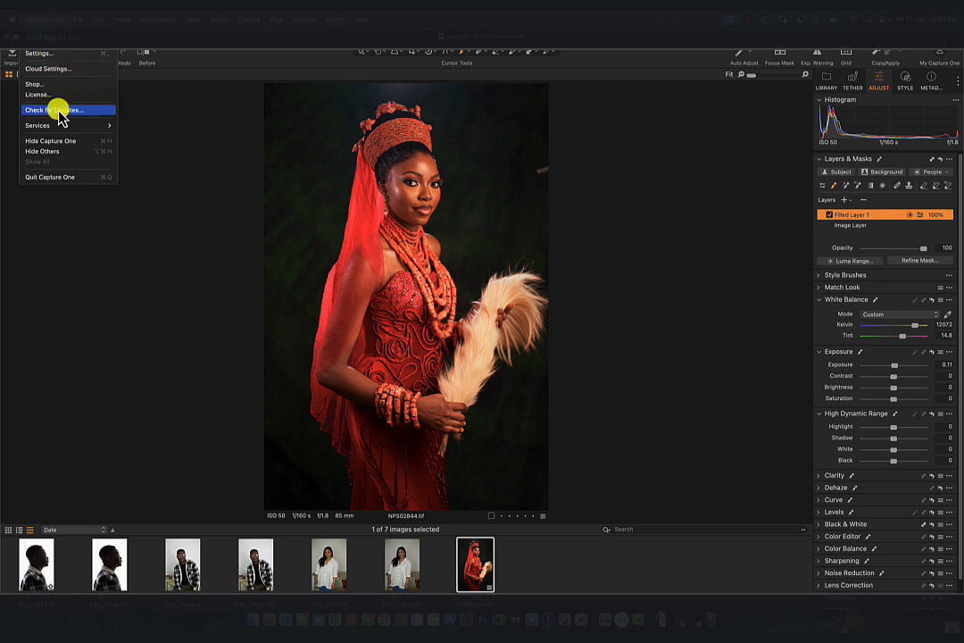
{"action": "left_click", "coordinate": [56, 55]}
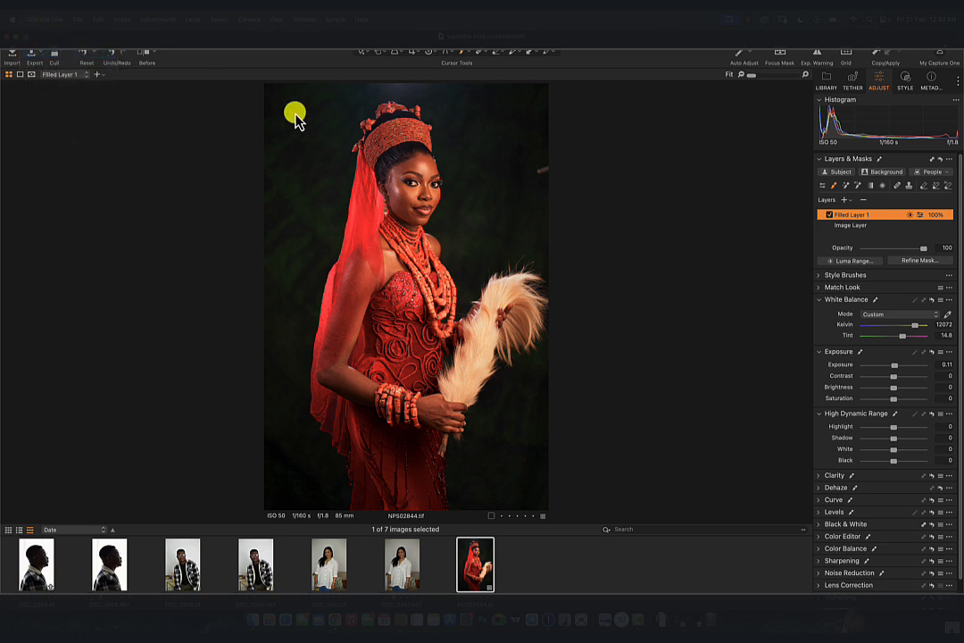
{"action": "left_click", "coordinate": [364, 172]}
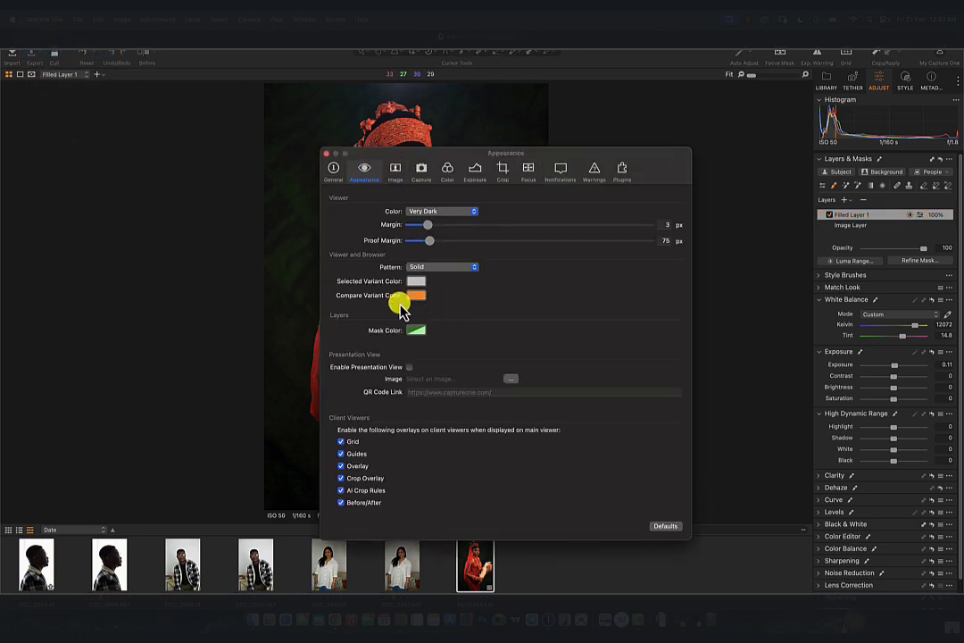
{"action": "left_click", "coordinate": [416, 332]}
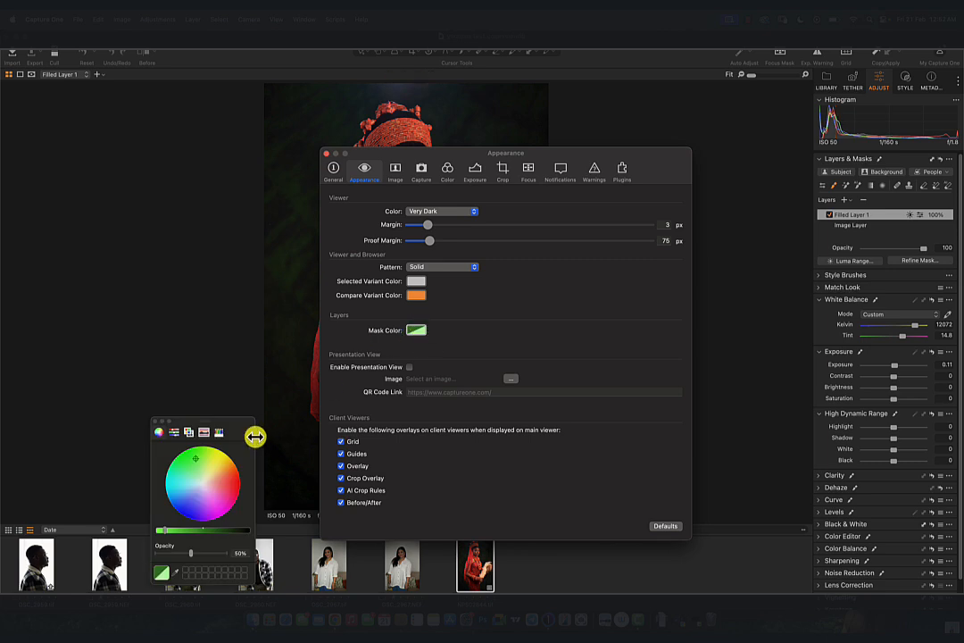
{"action": "left_click", "coordinate": [326, 152]}
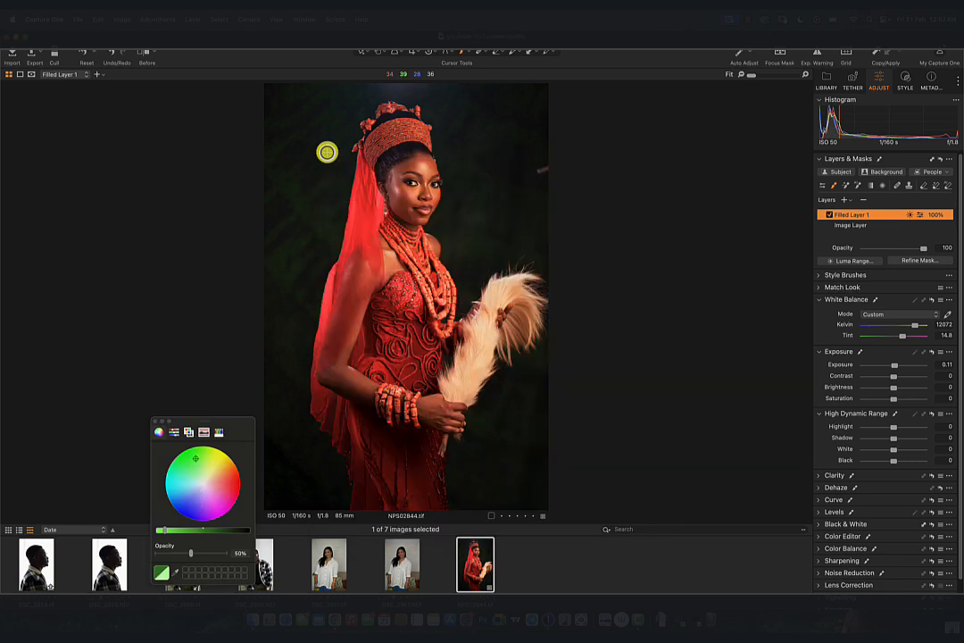
{"action": "left_click", "coordinate": [157, 422]}
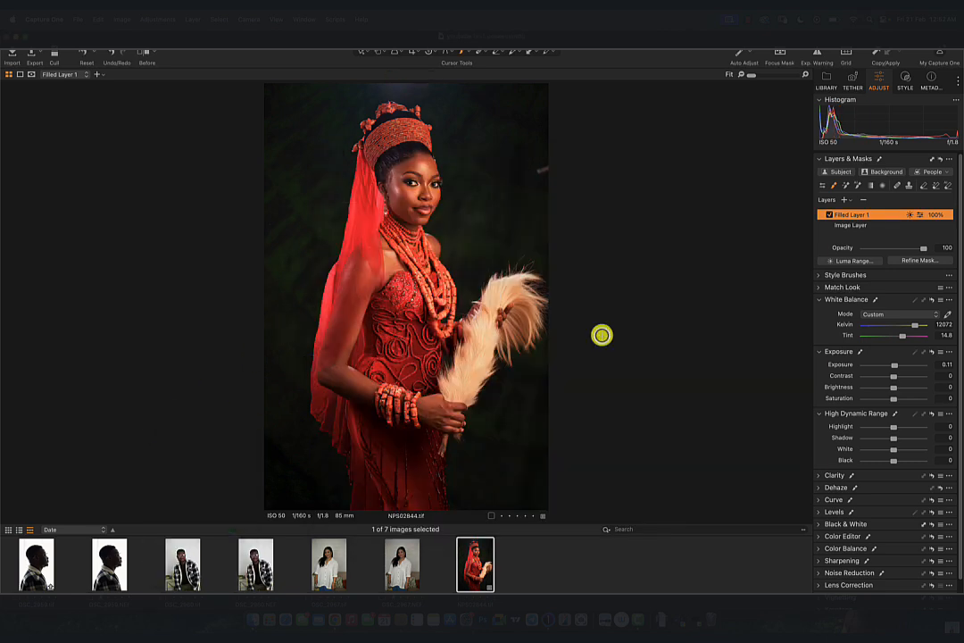
Step: Switch the filled layer off and on to compare the portrait with and without its color adjustments
{"action": "left_click", "coordinate": [827, 215]}
{"action": "left_click", "coordinate": [827, 215]}
{"action": "left_click", "coordinate": [827, 215]}
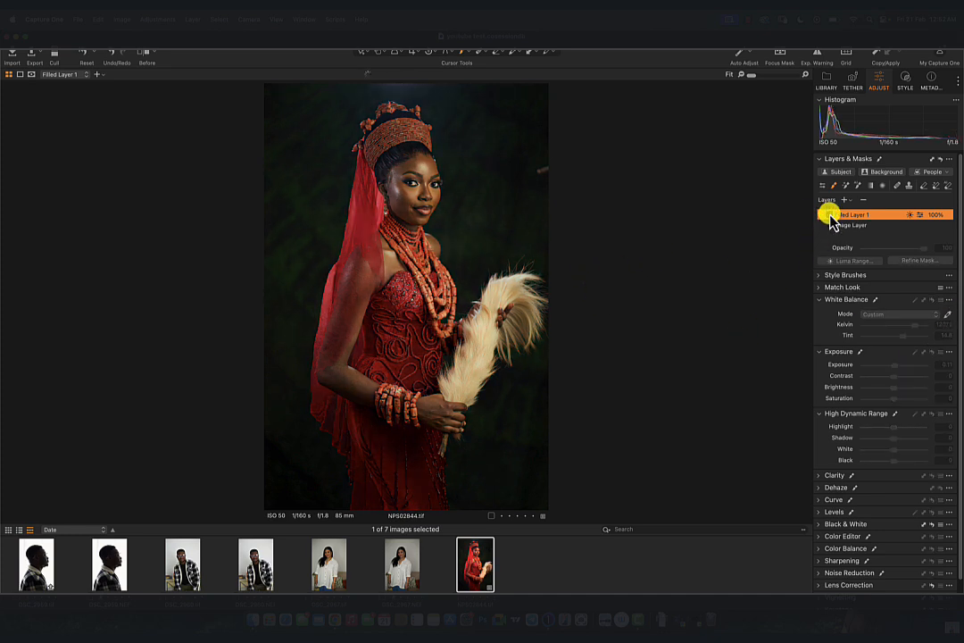
{"action": "left_click", "coordinate": [826, 215]}
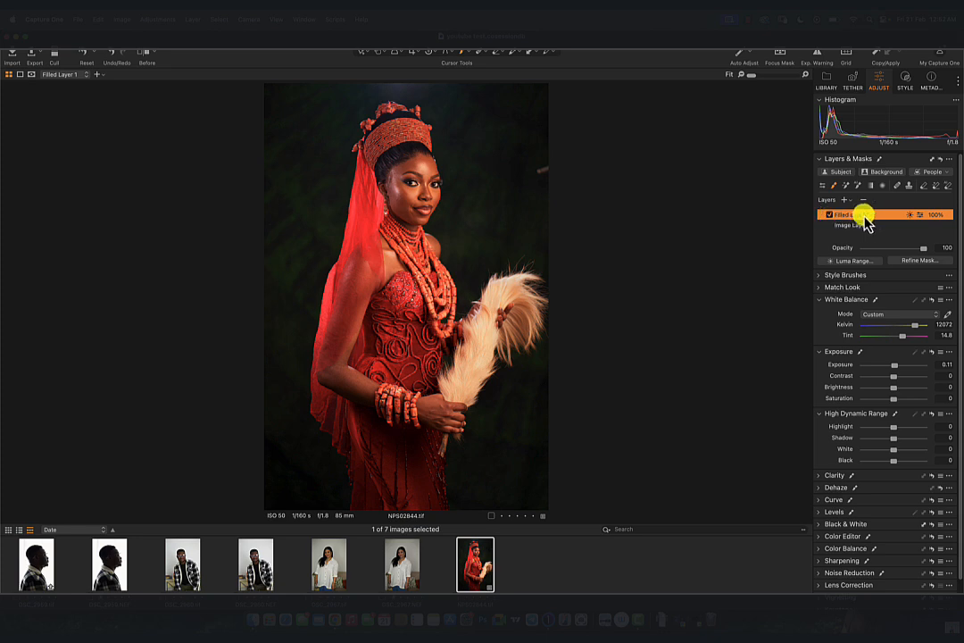
Step: Delete the luma-limited filled layer and add a fresh filled adjustment layer
{"action": "left_click", "coordinate": [863, 200]}
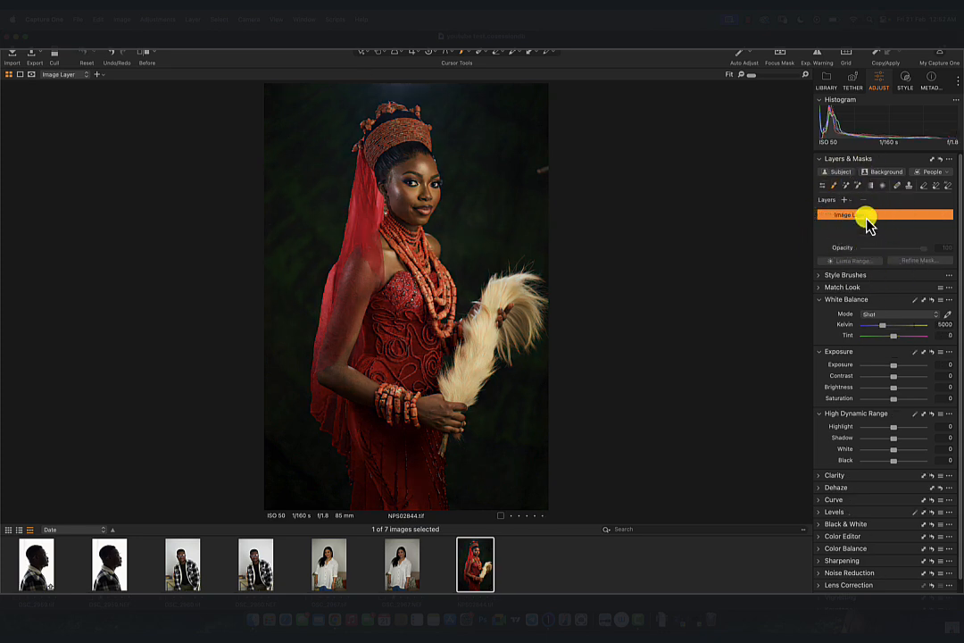
{"action": "left_click", "coordinate": [847, 199]}
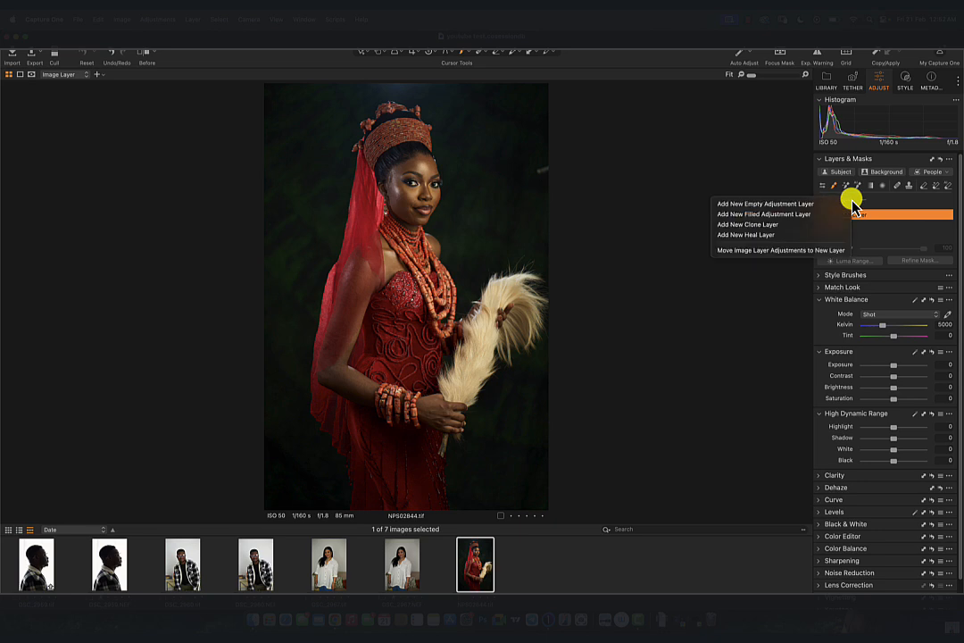
{"action": "left_click", "coordinate": [802, 214]}
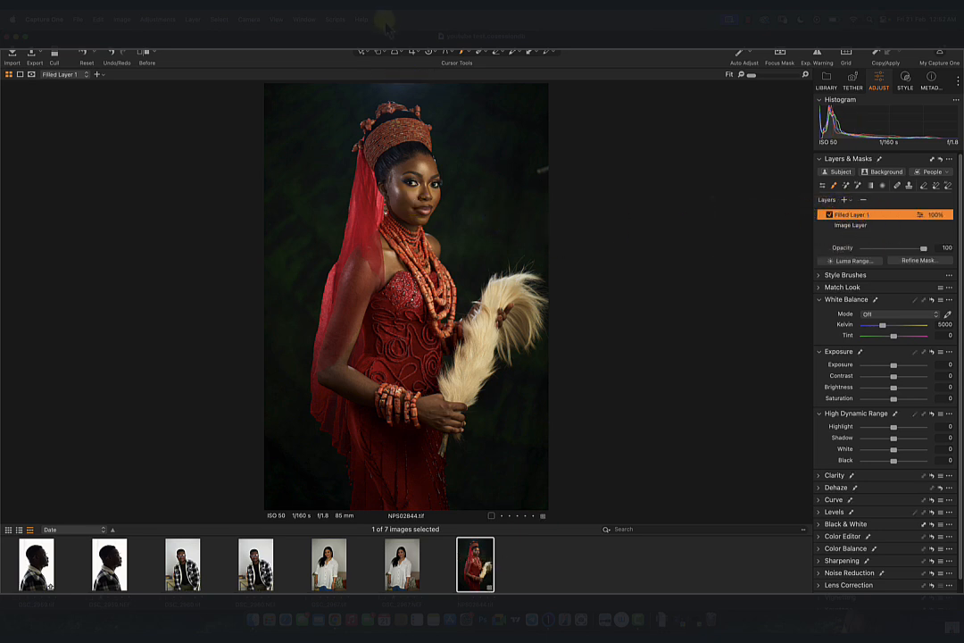
Step: Apply the custom style "2023 custom basic" to the new filled layer
{"action": "left_click", "coordinate": [362, 52]}
{"action": "right_click", "coordinate": [857, 216]}
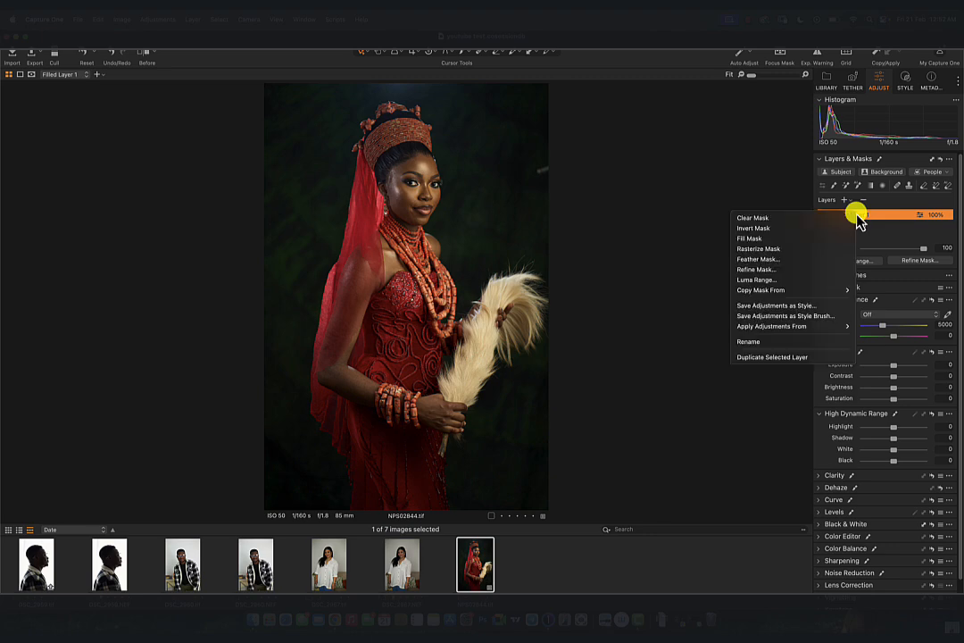
{"action": "mouse_move", "coordinate": [801, 327]}
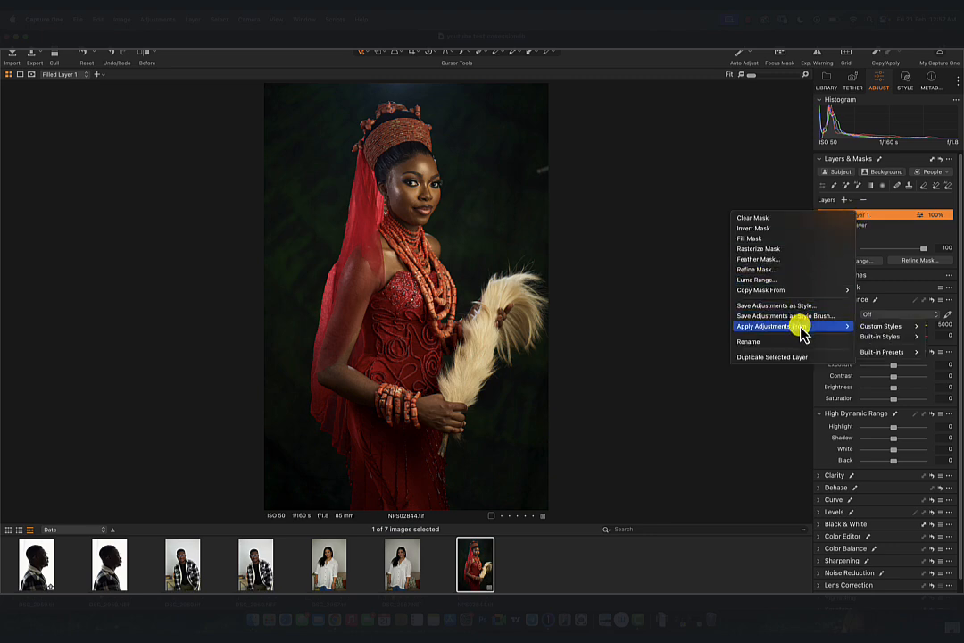
{"action": "mouse_move", "coordinate": [896, 329]}
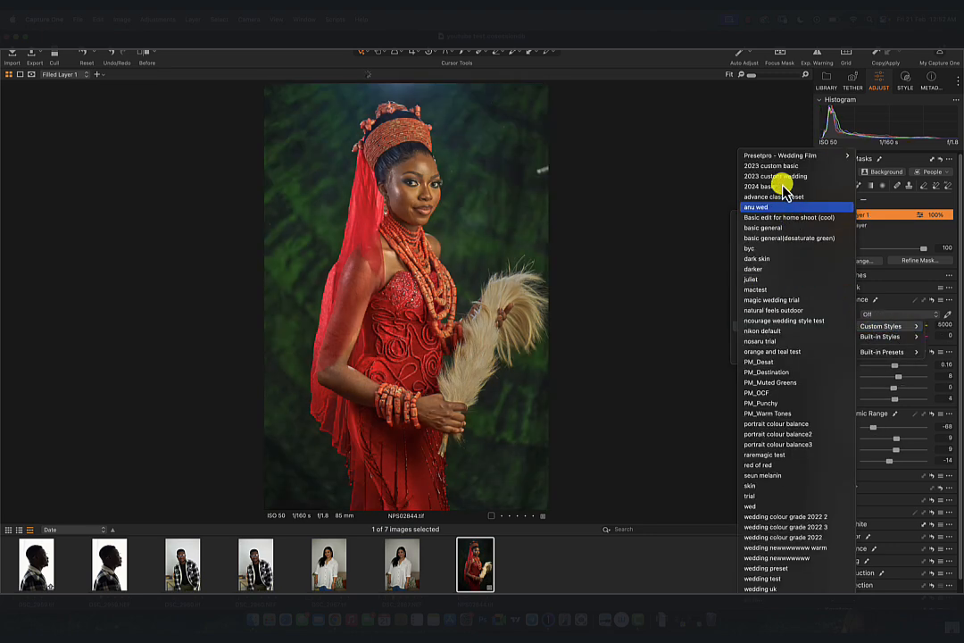
{"action": "left_click", "coordinate": [773, 166]}
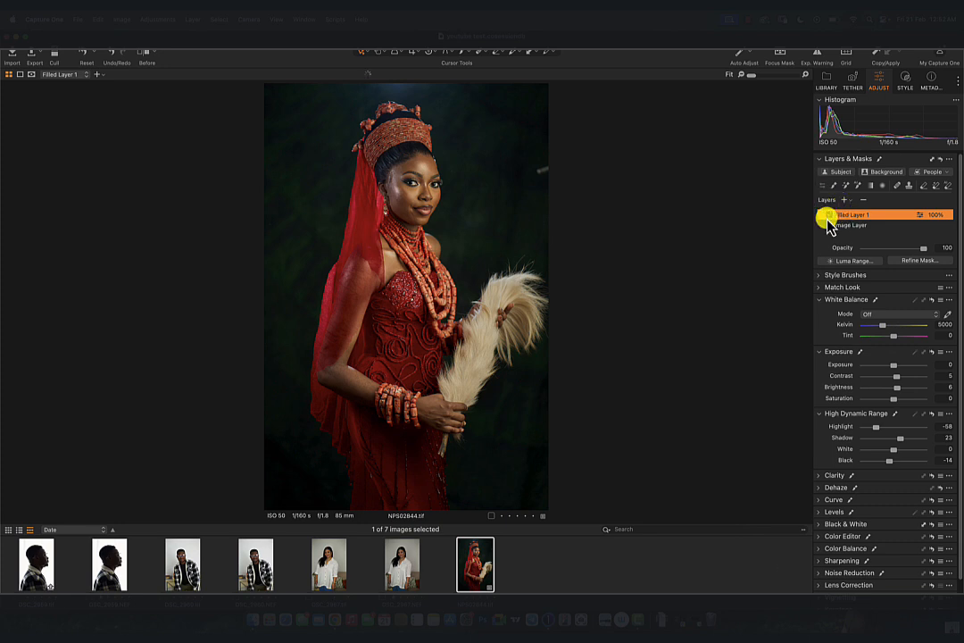
Step: Toggle the styled layer's visibility to compare the portrait with and without the applied style
{"action": "left_click", "coordinate": [831, 214]}
{"action": "left_click", "coordinate": [832, 214]}
{"action": "left_click", "coordinate": [831, 214]}
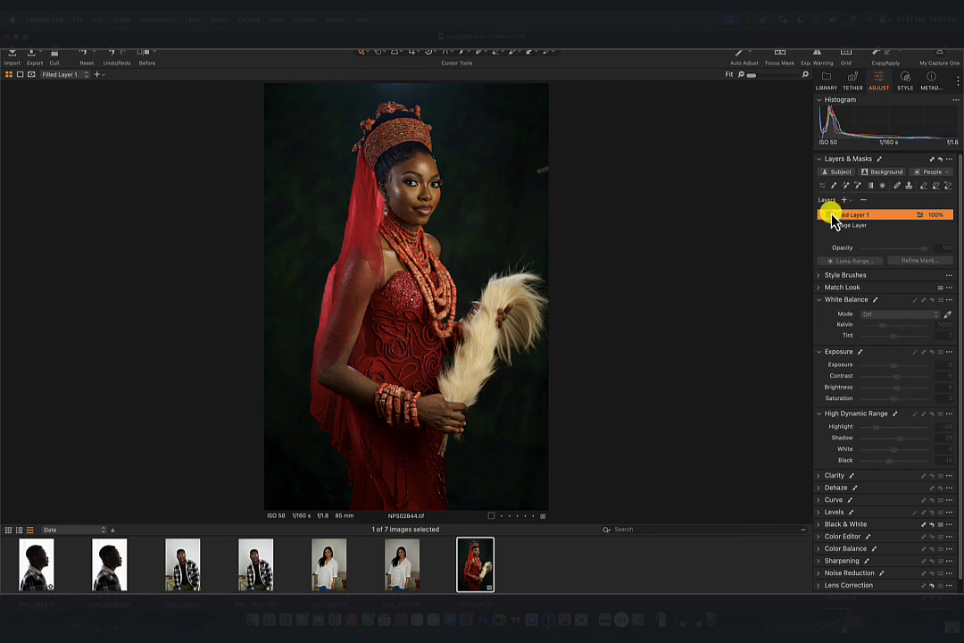
Step: Turn the styled filled layer back on and reduce its opacity to 55
{"action": "left_click", "coordinate": [831, 214]}
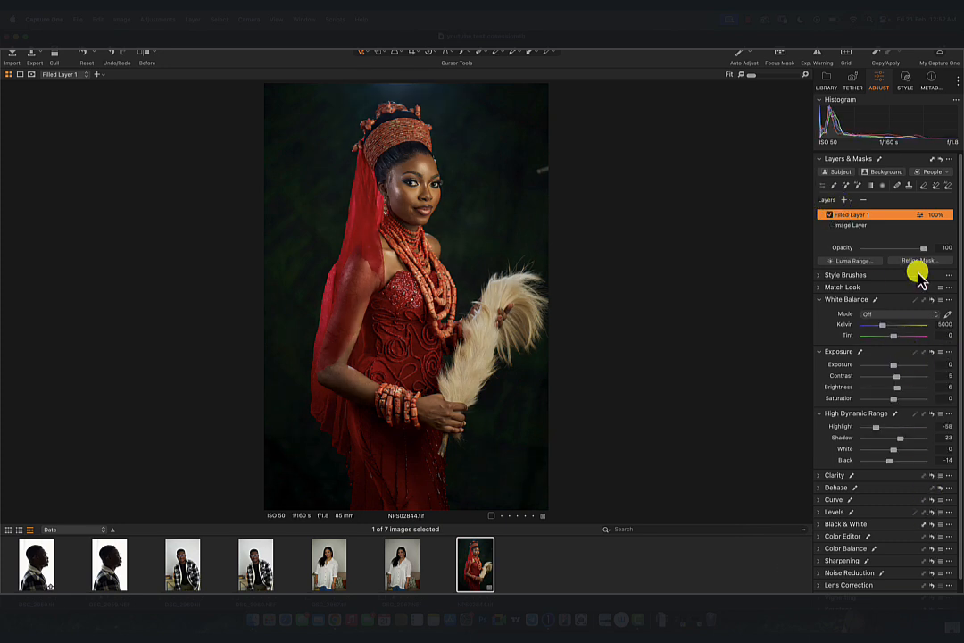
{"action": "left_click_drag", "start_coordinate": [923, 247], "coordinate": [899, 249]}
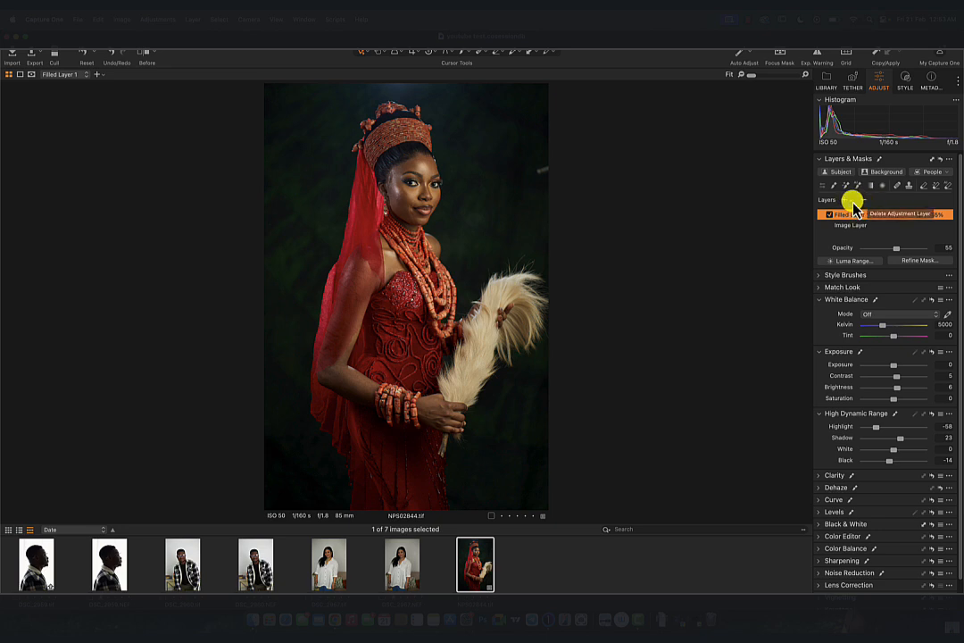
Step: Add a second filled layer with the custom style "basic general(desaturate green)", compare it off and on, and reduce its opacity to 65
{"action": "left_click", "coordinate": [853, 201]}
{"action": "left_click", "coordinate": [802, 215]}
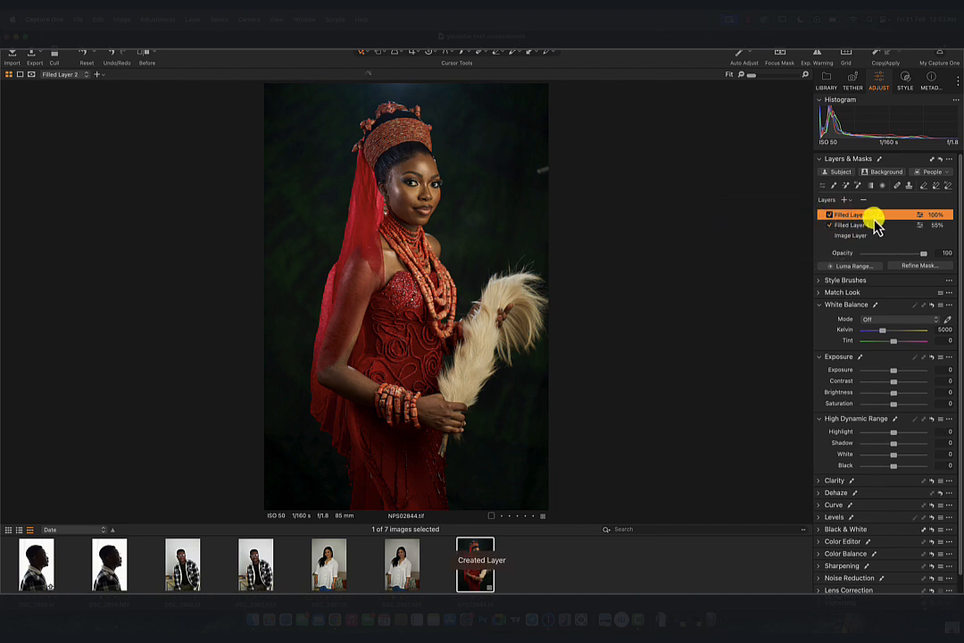
{"action": "right_click", "coordinate": [874, 225]}
{"action": "mouse_move", "coordinate": [832, 332]}
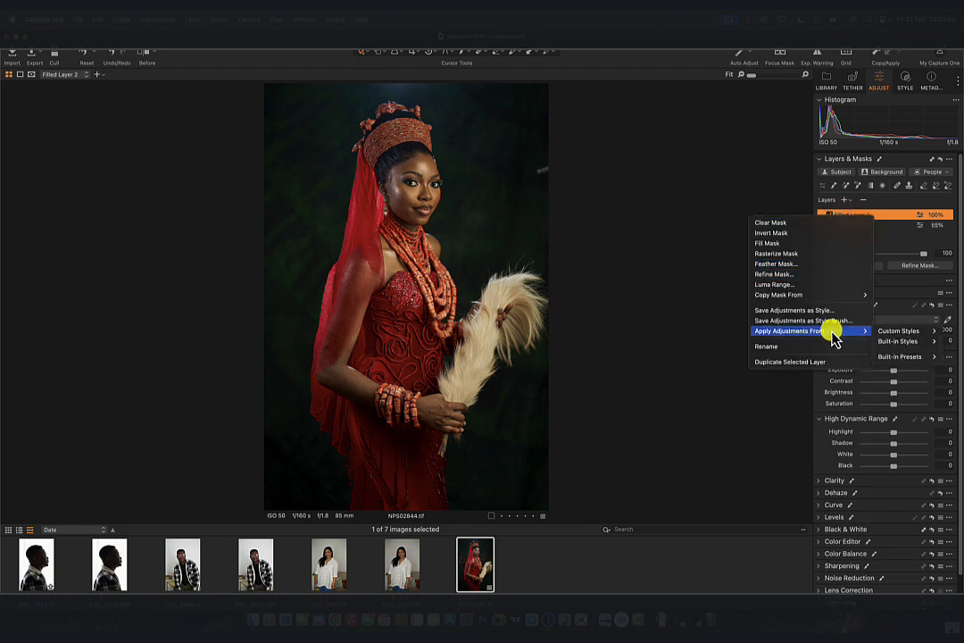
{"action": "mouse_move", "coordinate": [898, 334]}
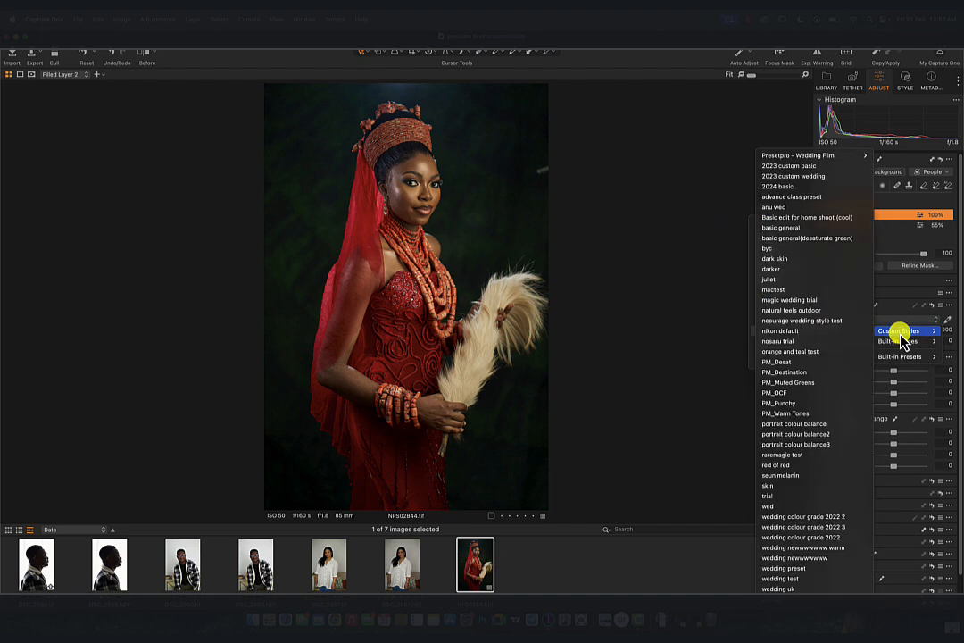
{"action": "left_click", "coordinate": [799, 242]}
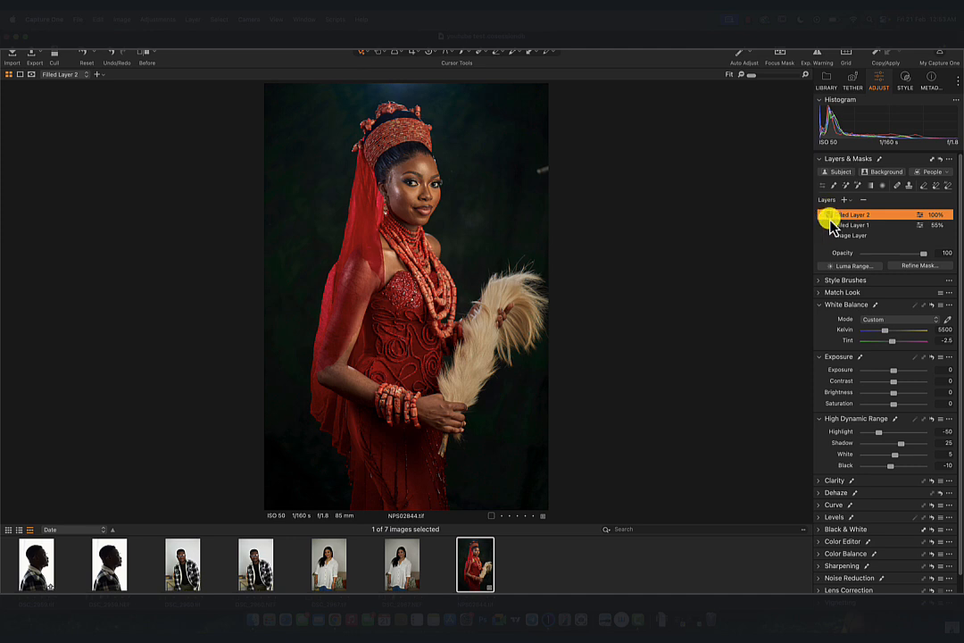
{"action": "left_click", "coordinate": [828, 216]}
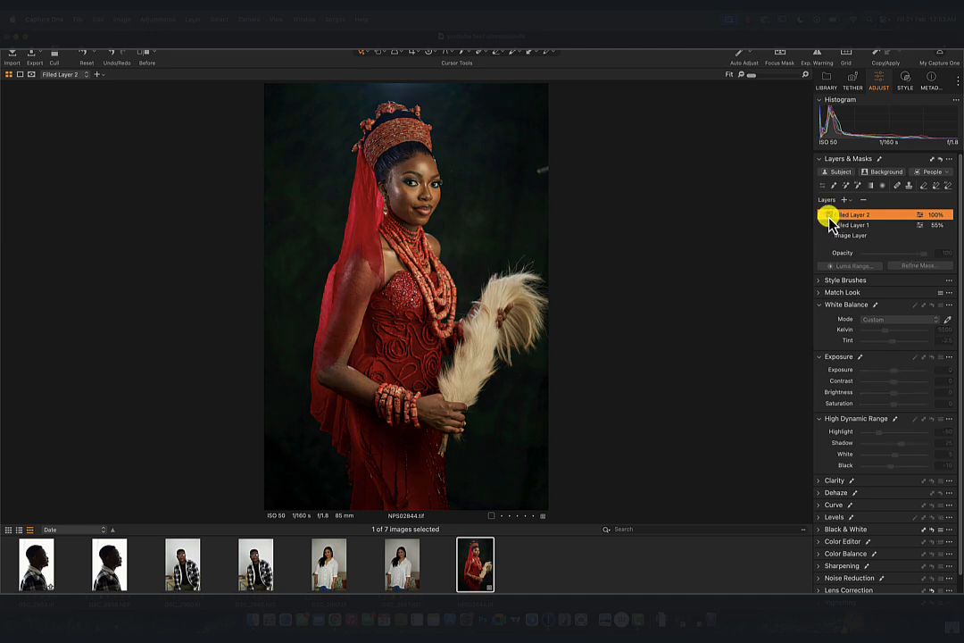
{"action": "left_click", "coordinate": [828, 216]}
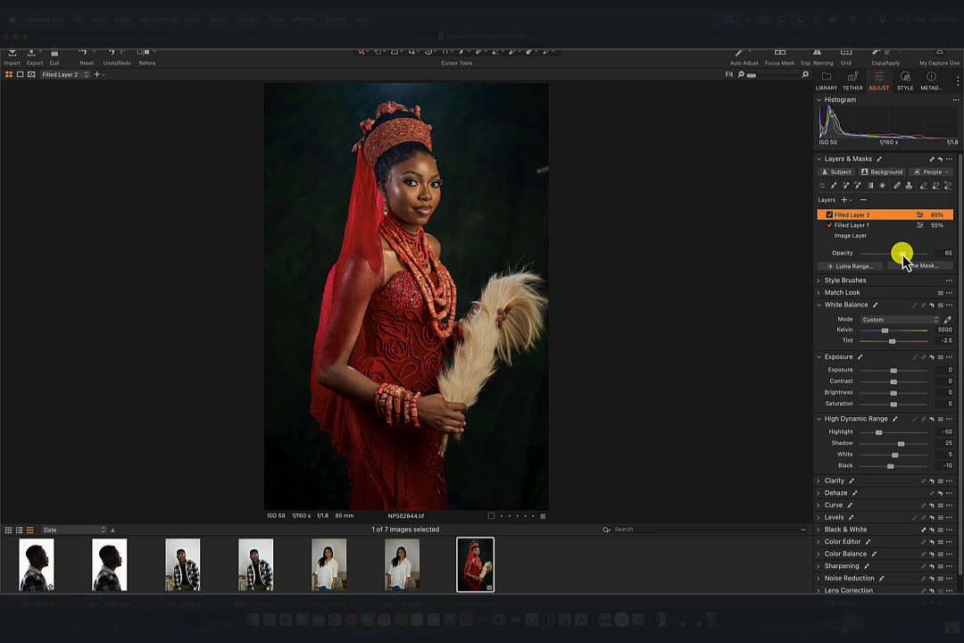
Step: Delete both filled layers, leaving only the base image layer
{"action": "left_click", "coordinate": [863, 200]}
{"action": "left_click", "coordinate": [863, 200]}
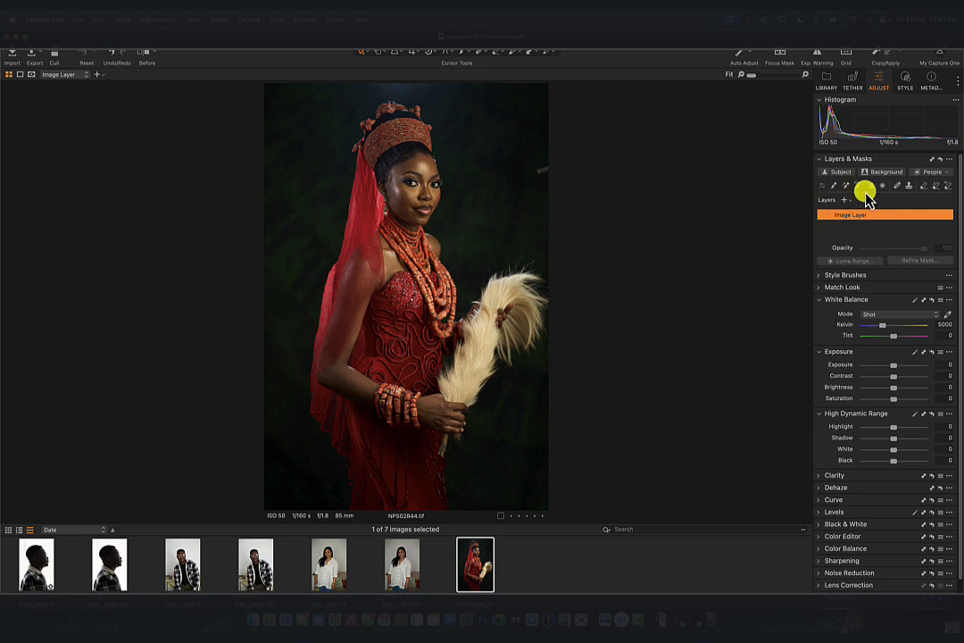
Step: Examine the Style Brushes and Match Look tools, including the reference image area
{"action": "scroll", "coordinate": [869, 246], "scroll_direction": "down", "scroll_amount": 2}
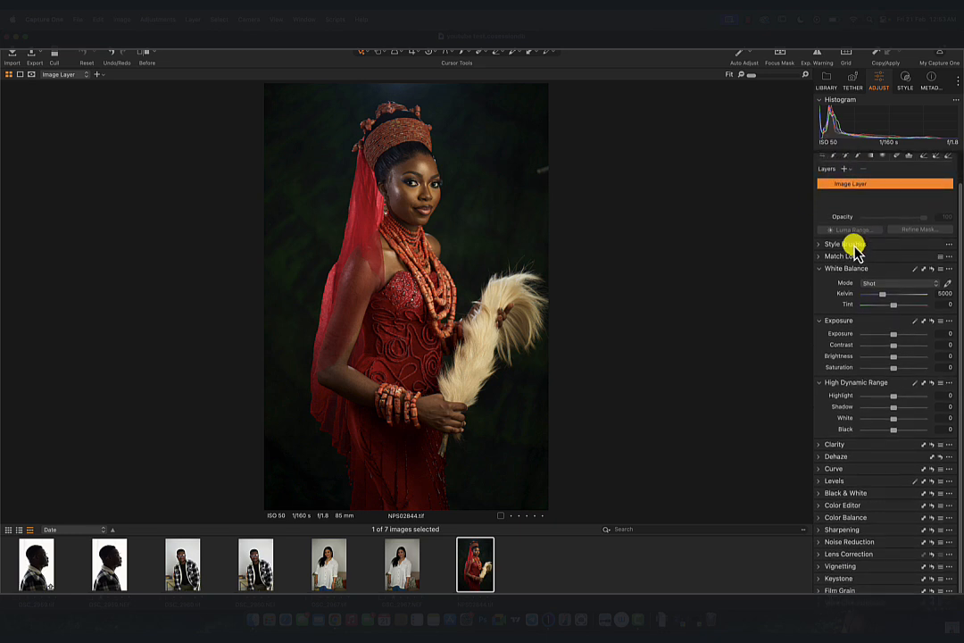
{"action": "left_click", "coordinate": [824, 246]}
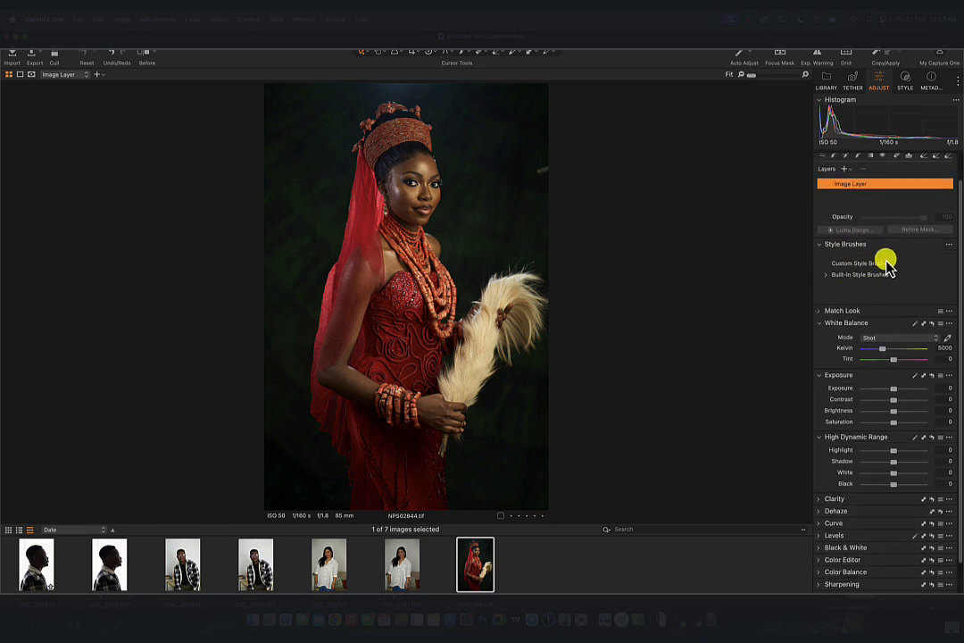
{"action": "left_click", "coordinate": [822, 246]}
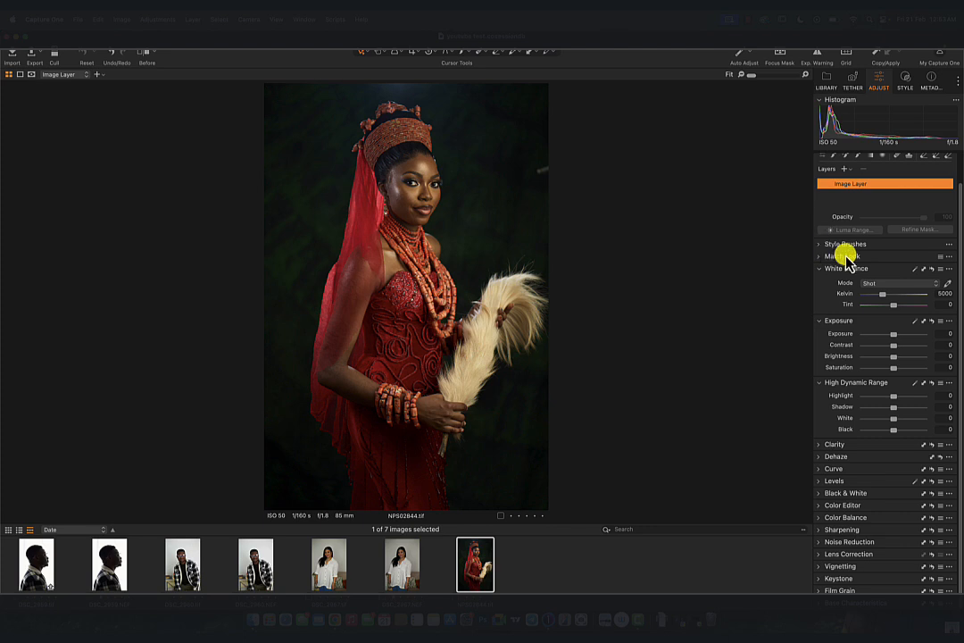
{"action": "left_click", "coordinate": [823, 257]}
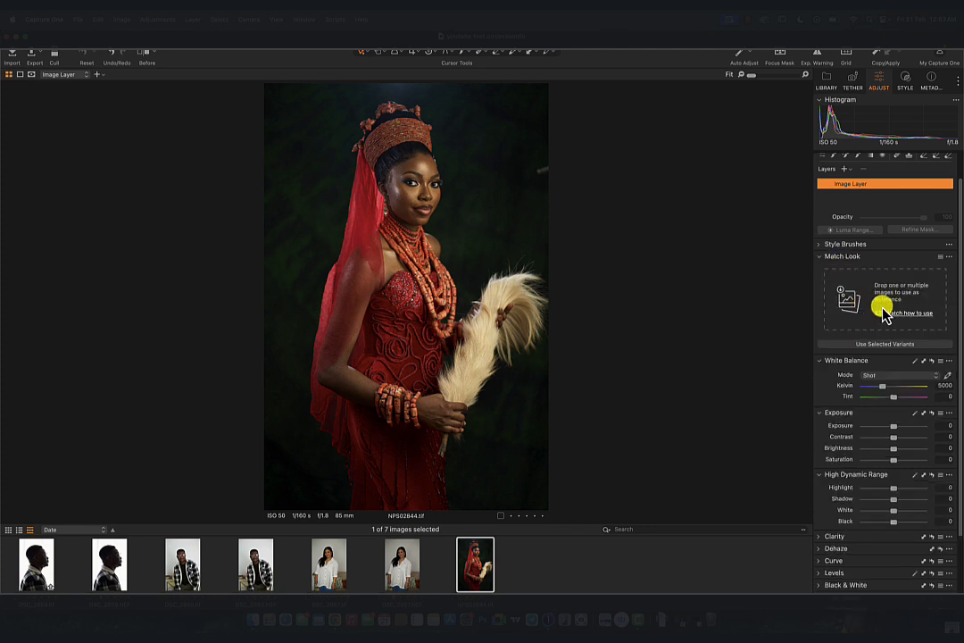
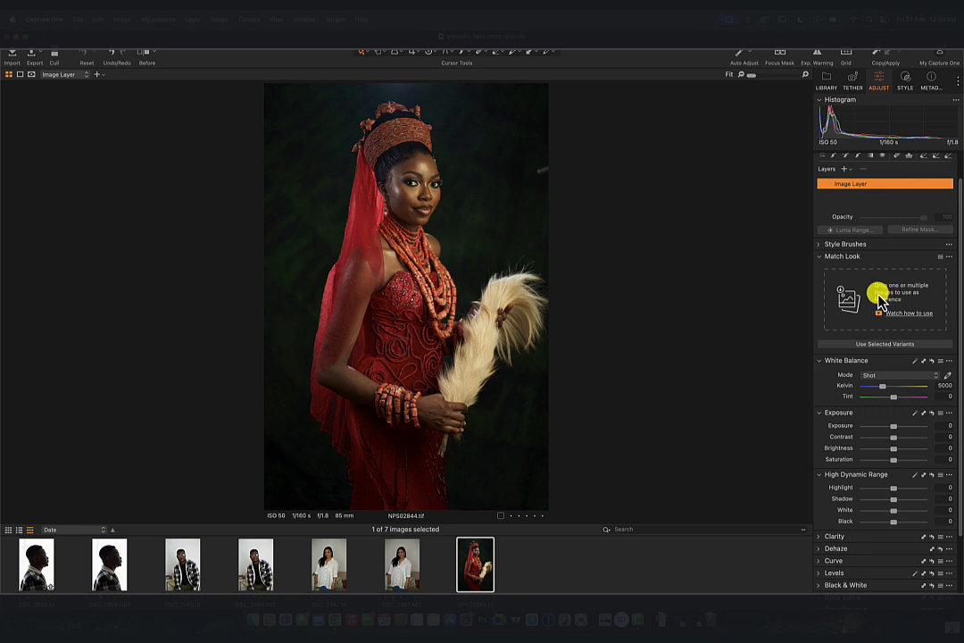
{"action": "left_click", "coordinate": [820, 258]}
{"action": "left_click", "coordinate": [820, 259]}
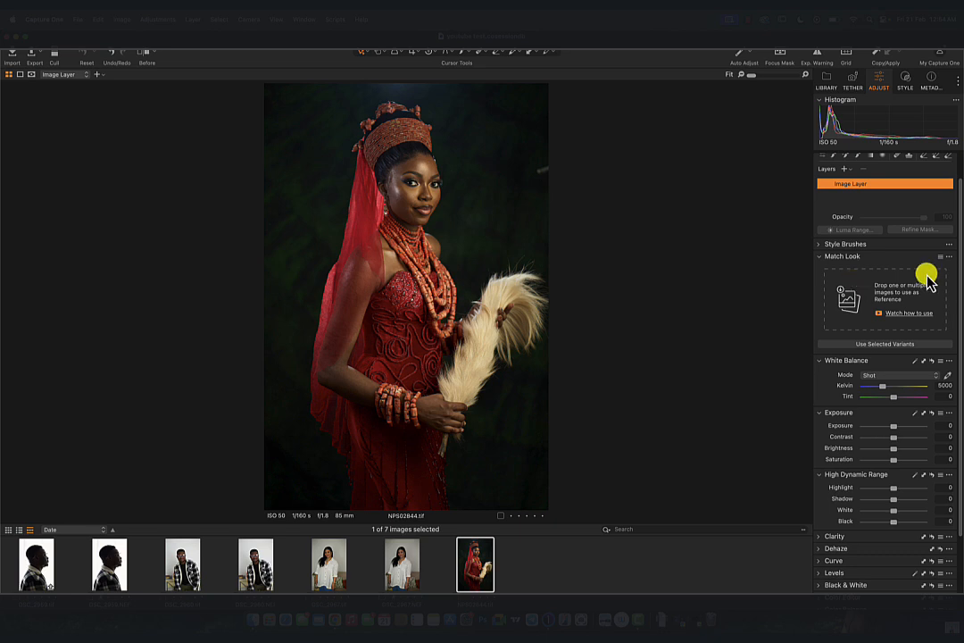
{"action": "left_click", "coordinate": [822, 259]}
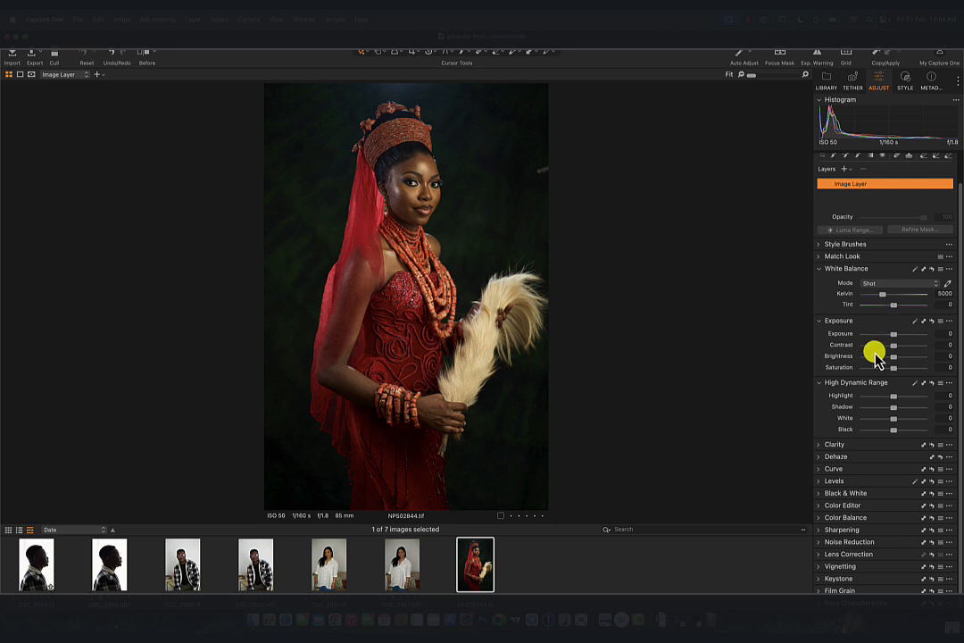
Step: Collapse the White Balance, Exposure and High Dynamic Range tools
{"action": "left_click", "coordinate": [821, 385]}
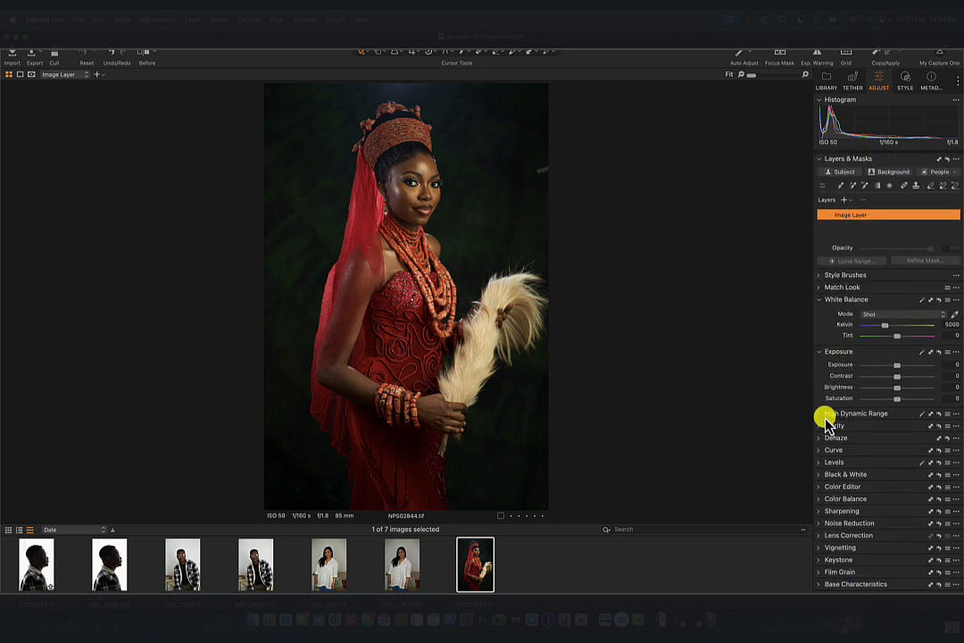
{"action": "left_click", "coordinate": [822, 416]}
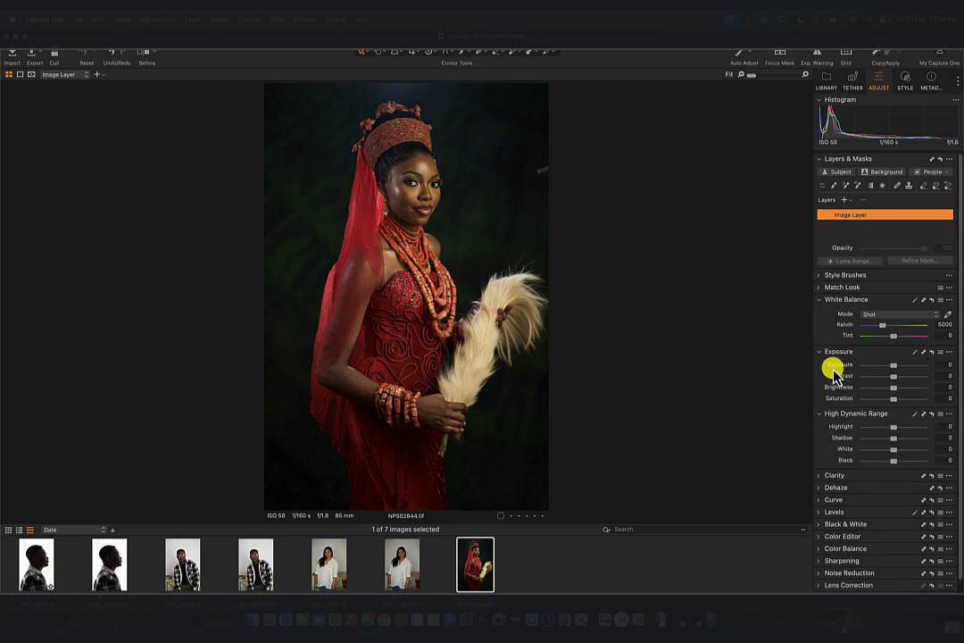
{"action": "left_click", "coordinate": [819, 301]}
{"action": "left_click", "coordinate": [820, 312]}
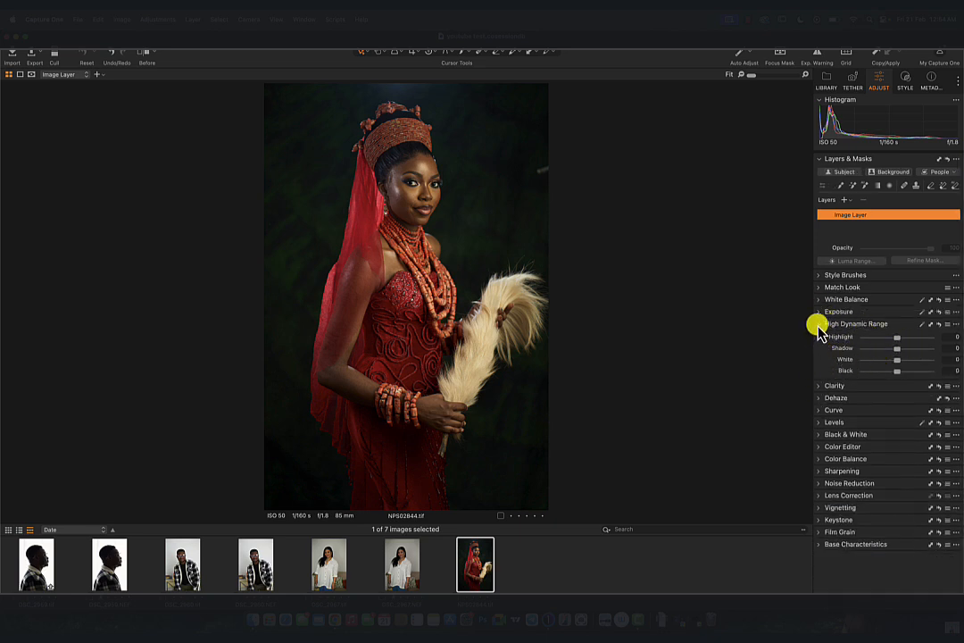
{"action": "left_click", "coordinate": [818, 325]}
Step: Look through the Clarity, Dehaze and Curve tools, collapsing each one after viewing it
{"action": "left_click", "coordinate": [819, 336]}
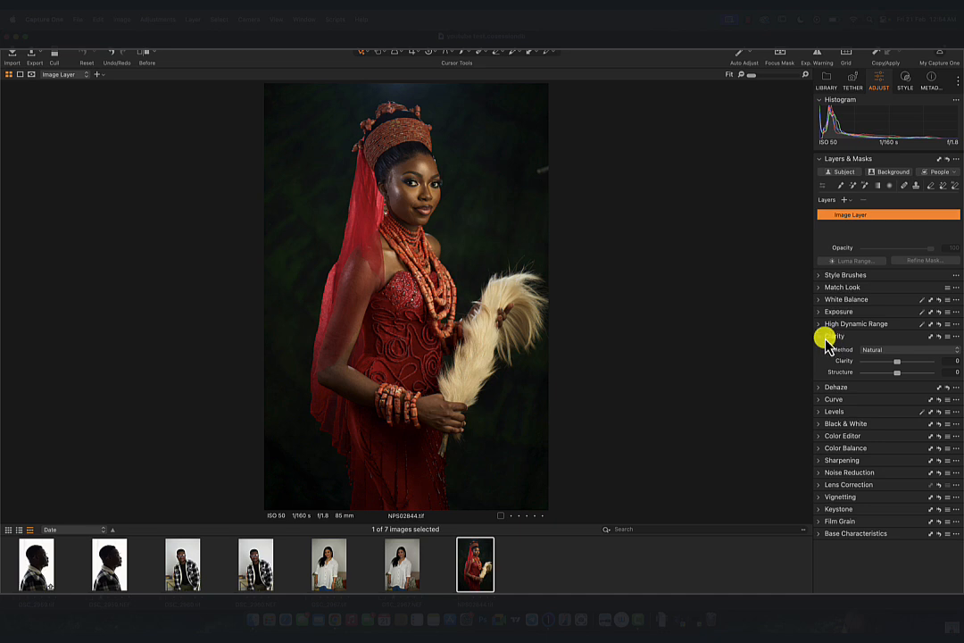
{"action": "left_click", "coordinate": [824, 341]}
{"action": "left_click", "coordinate": [820, 348]}
{"action": "left_click", "coordinate": [821, 348]}
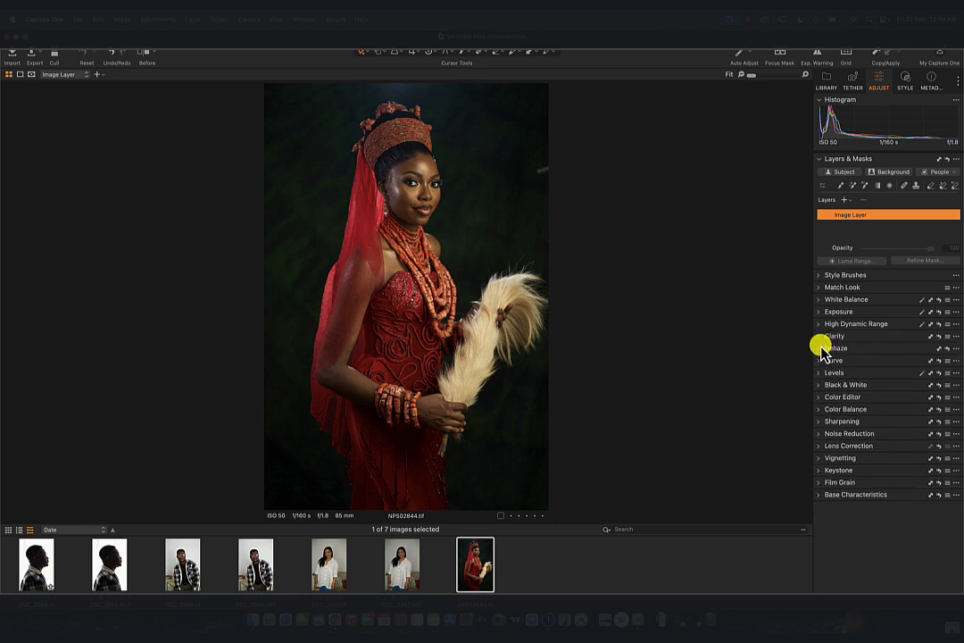
{"action": "left_click", "coordinate": [819, 361]}
{"action": "left_click", "coordinate": [821, 361]}
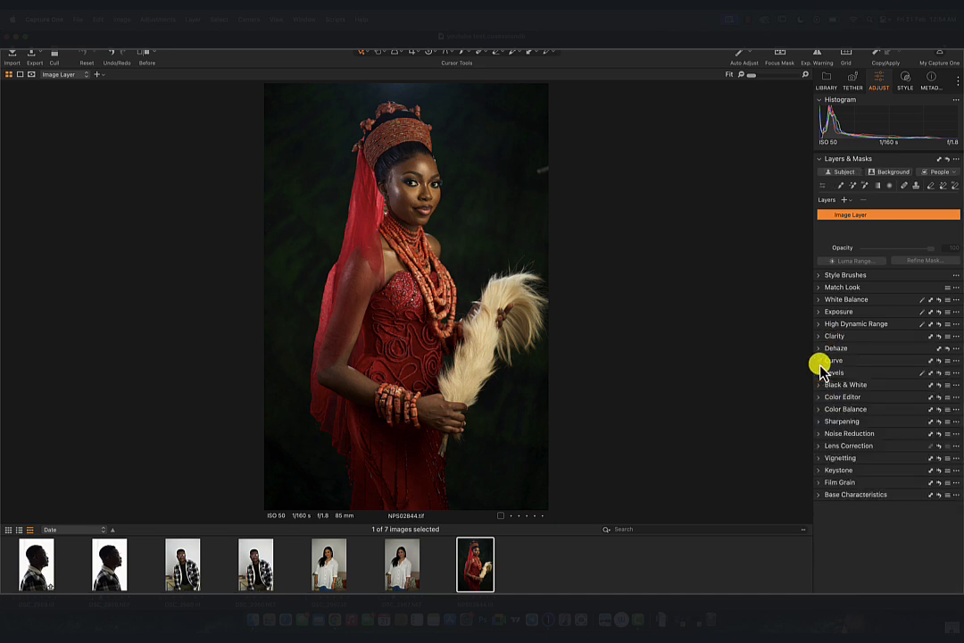
Step: Try moving the RGB white point in the Levels tool
{"action": "left_click", "coordinate": [821, 373]}
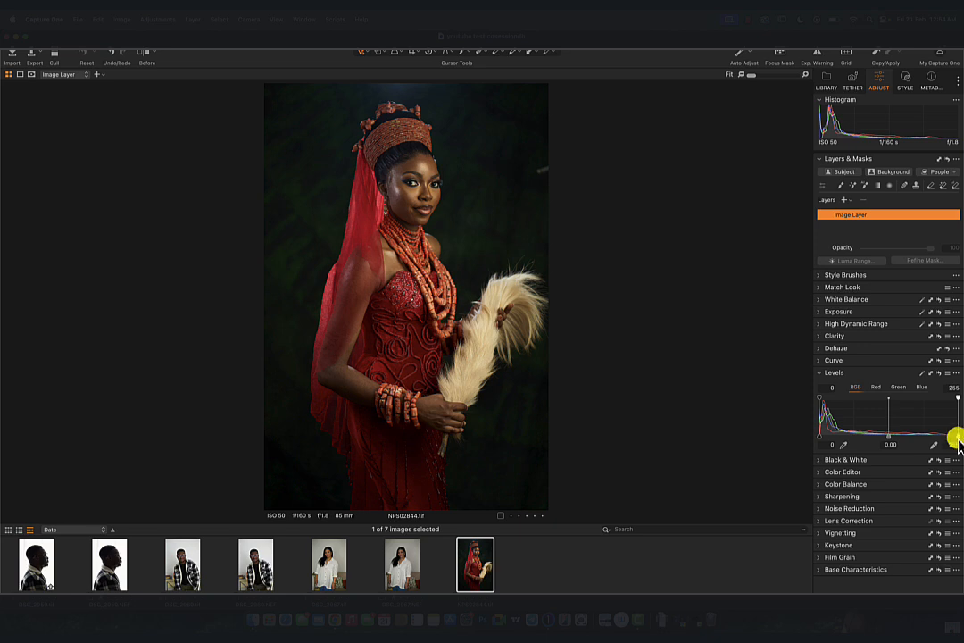
{"action": "mouse_move", "coordinate": [955, 436]}
{"action": "left_mouse_down"}
{"action": "mouse_move", "coordinate": [939, 432]}
{"action": "mouse_move", "coordinate": [958, 432]}
{"action": "left_mouse_up"}
{"action": "left_click", "coordinate": [825, 375]}
Step: Try a black-and-white conversion of the portrait with color sensitivity Yellow -40 and Green -16
{"action": "left_click", "coordinate": [822, 384]}
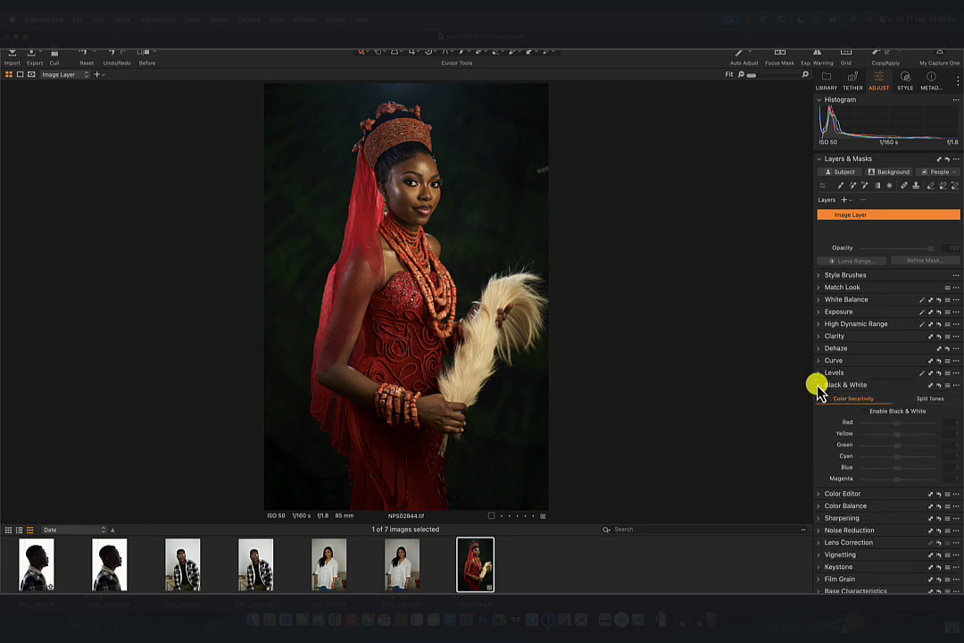
{"action": "left_click", "coordinate": [863, 411]}
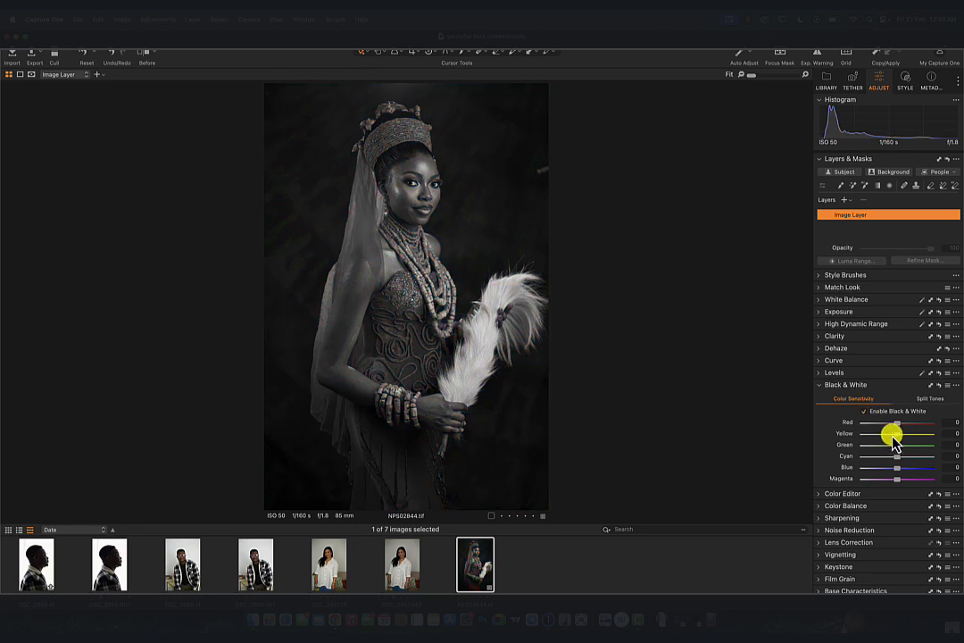
{"action": "mouse_move", "coordinate": [898, 437]}
{"action": "left_mouse_down"}
{"action": "mouse_move", "coordinate": [882, 437]}
{"action": "mouse_move", "coordinate": [893, 455]}
{"action": "left_mouse_up"}
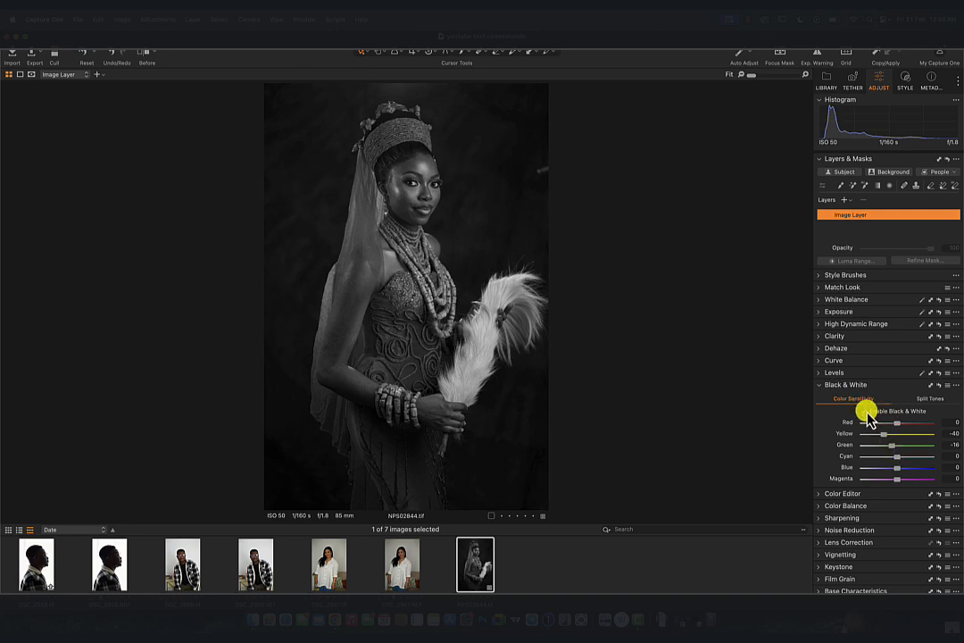
{"action": "left_click", "coordinate": [868, 412]}
{"action": "left_click", "coordinate": [822, 390]}
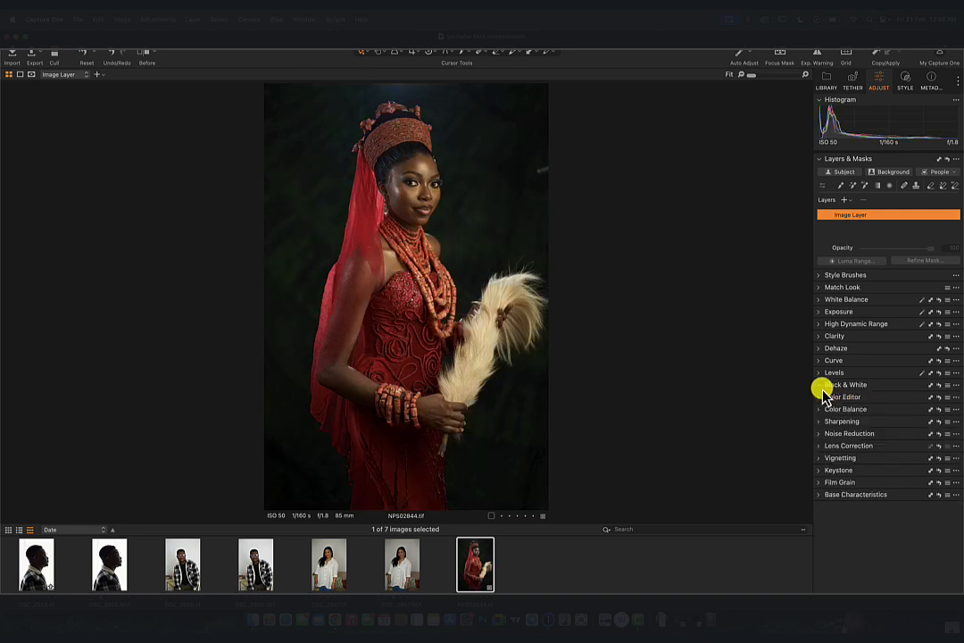
Step: Sample the red of the veil as a color range in the Advanced Color Editor
{"action": "left_click", "coordinate": [822, 396]}
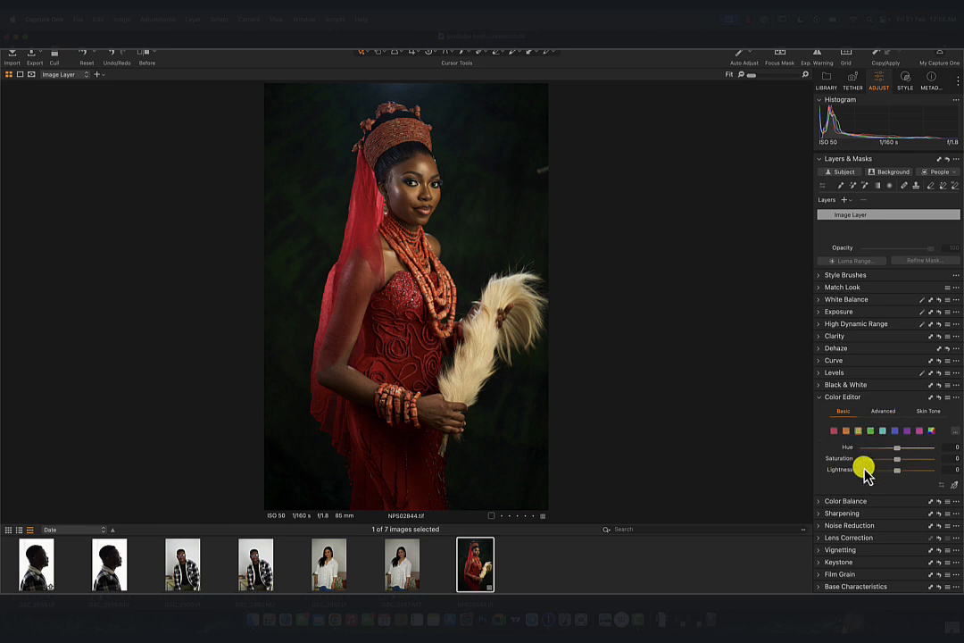
{"action": "left_click", "coordinate": [877, 415]}
{"action": "left_click", "coordinate": [842, 412]}
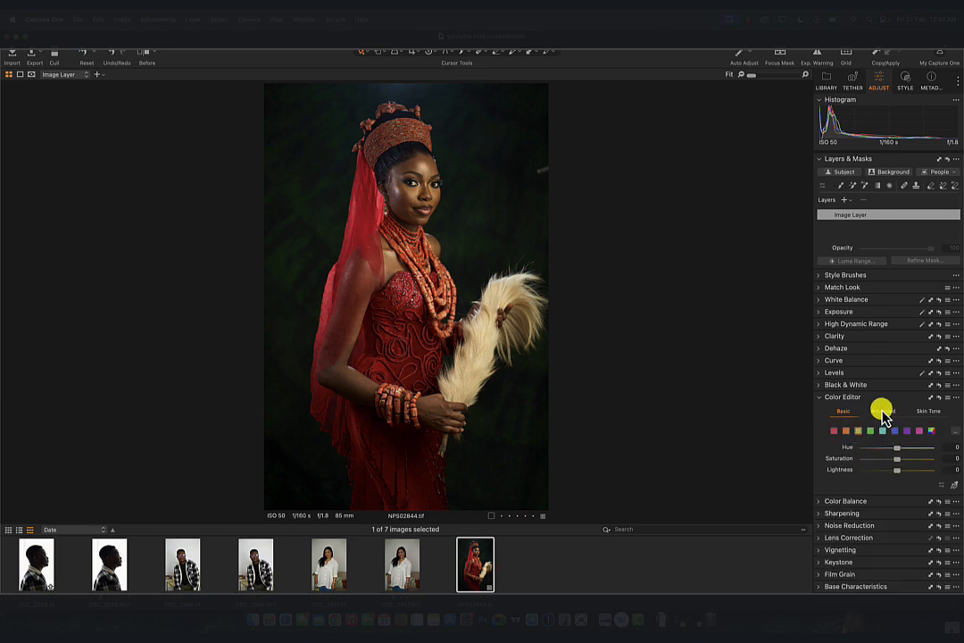
{"action": "left_click", "coordinate": [881, 414]}
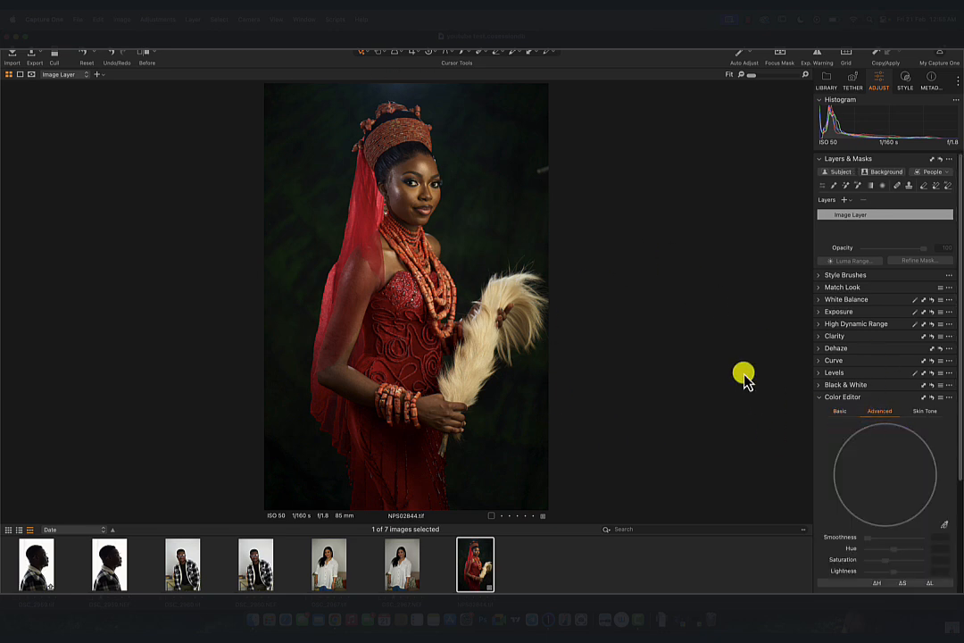
{"action": "left_click", "coordinate": [944, 526]}
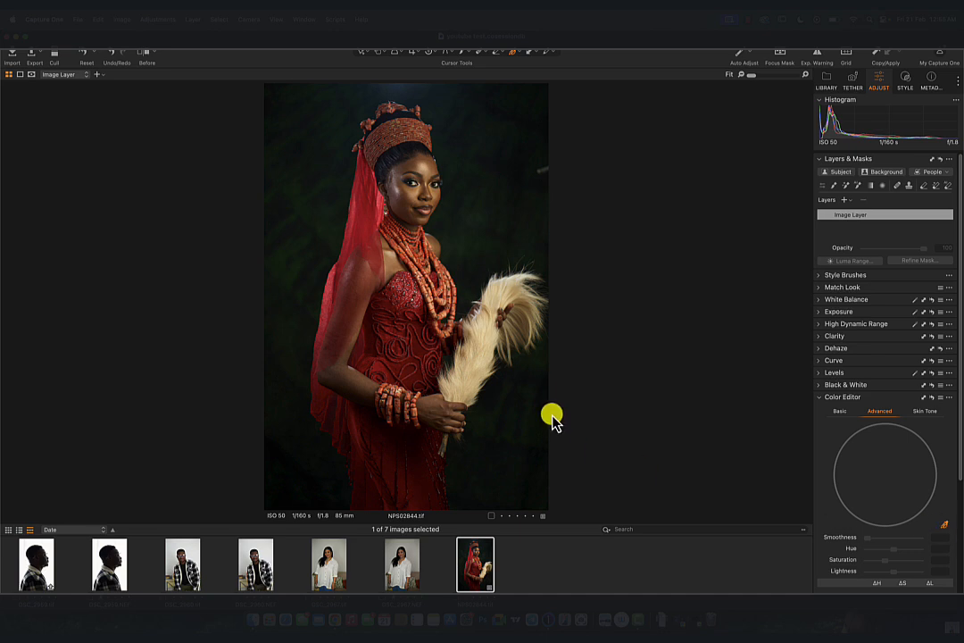
{"action": "left_click", "coordinate": [368, 181]}
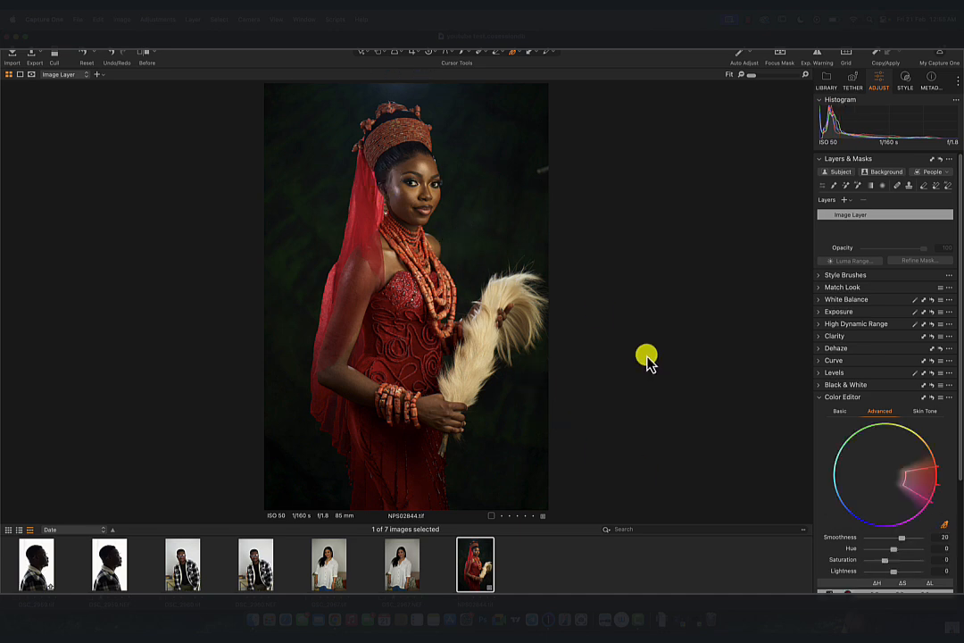
Step: Set the sampled red's saturation to -100, then narrow its color range on the wheel with smoothness at 8.6
{"action": "scroll", "coordinate": [870, 457], "scroll_direction": "down", "scroll_amount": 2}
{"action": "scroll", "coordinate": [870, 460], "scroll_direction": "down", "scroll_amount": 2}
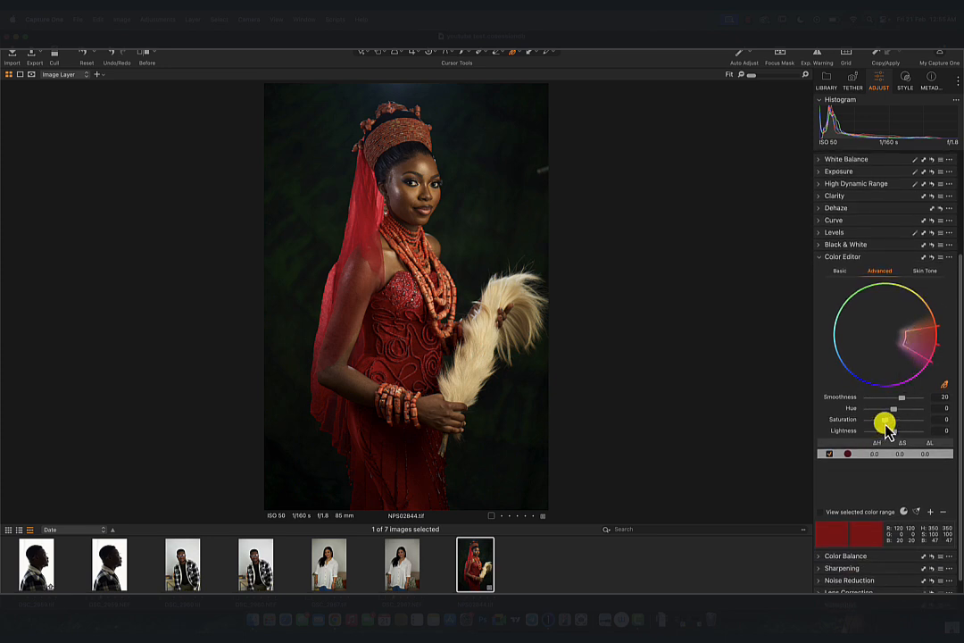
{"action": "left_click_drag", "start_coordinate": [887, 428], "coordinate": [870, 426]}
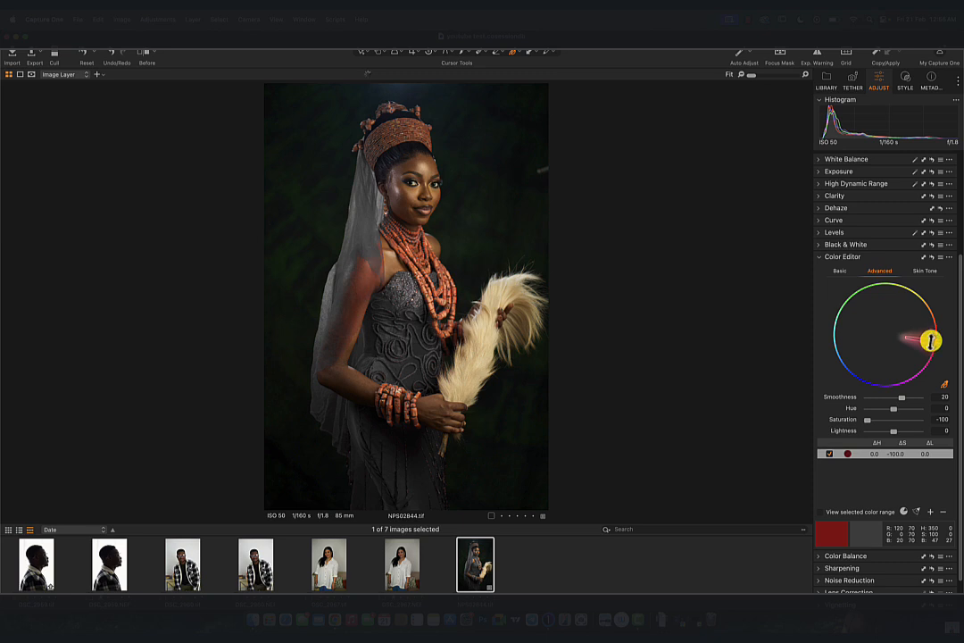
{"action": "mouse_move", "coordinate": [931, 340]}
{"action": "left_mouse_down"}
{"action": "mouse_move", "coordinate": [908, 394]}
{"action": "mouse_move", "coordinate": [924, 359]}
{"action": "left_mouse_up"}
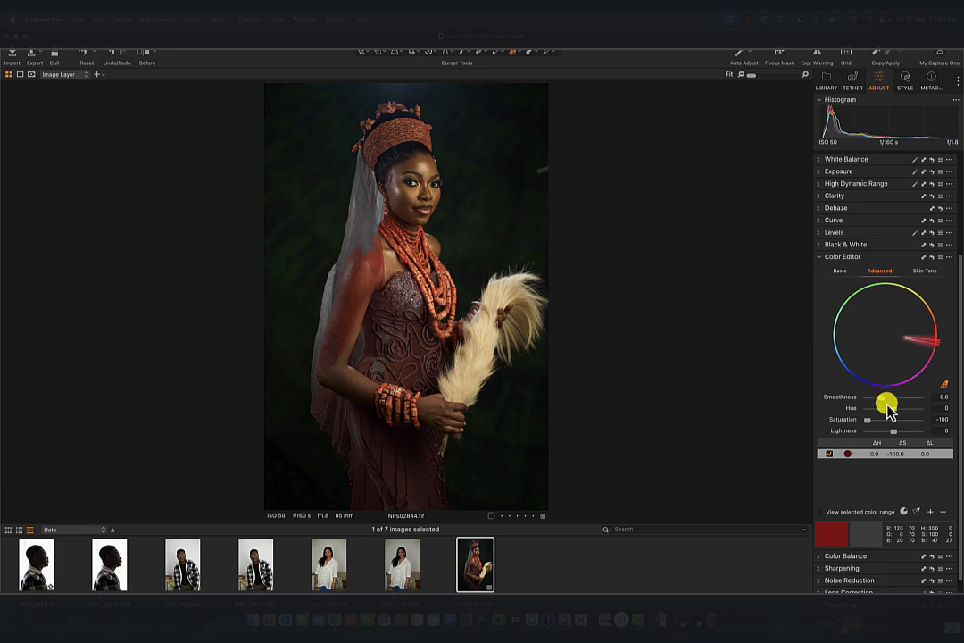
Step: Compare the portrait with and without the red range's desaturation, then remove that color range from the Advanced Color Editor
{"action": "left_click", "coordinate": [831, 454]}
{"action": "left_click", "coordinate": [831, 455]}
{"action": "left_click", "coordinate": [830, 454]}
{"action": "left_click", "coordinate": [830, 455]}
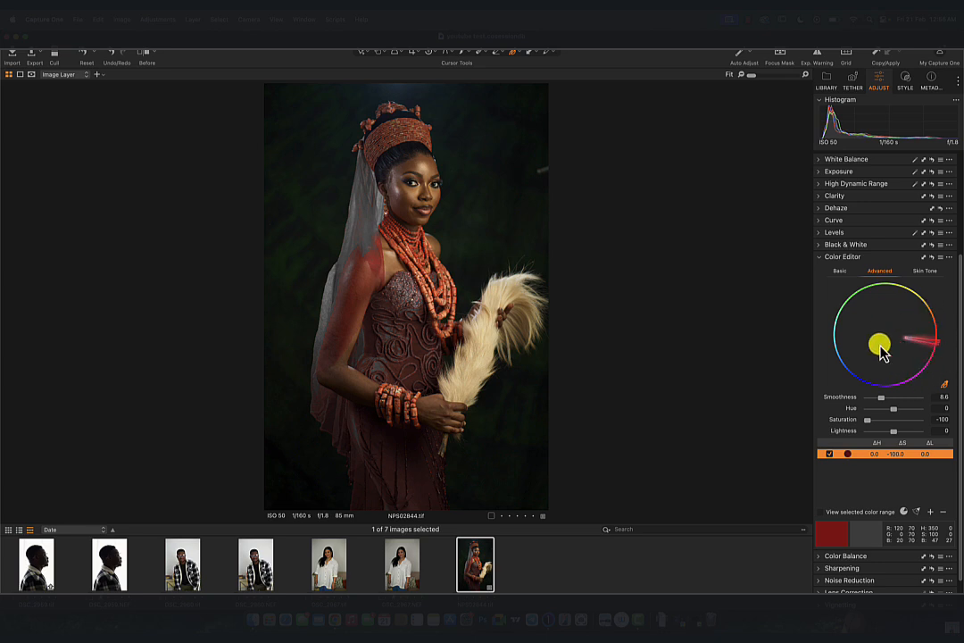
{"action": "left_click", "coordinate": [944, 511]}
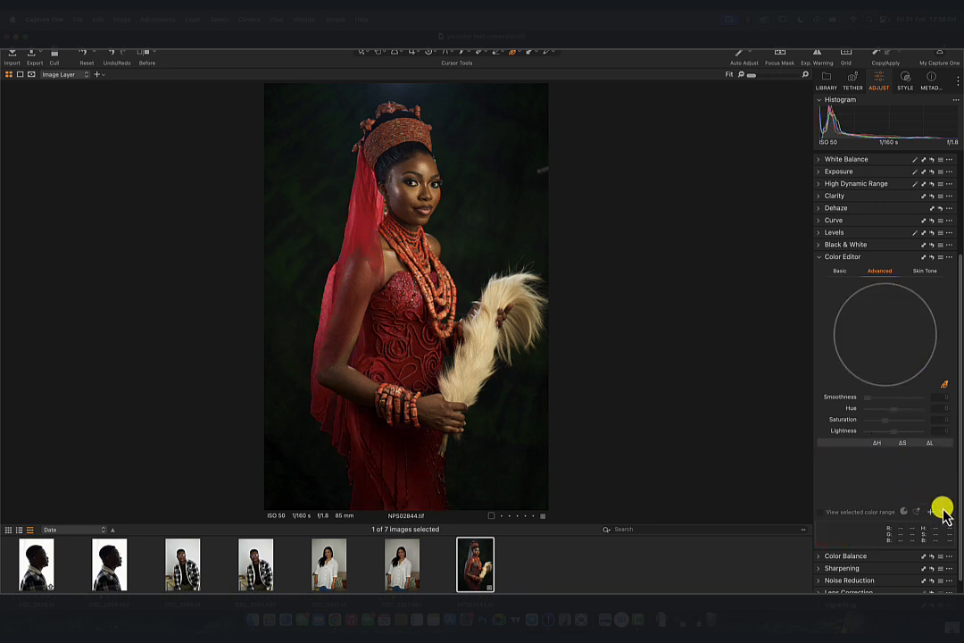
Step: Try sampling the green background, widening its color range from yellow-green to blue, with hue -25.2, saturation 31.1 and lightness -29.7
{"action": "left_click", "coordinate": [948, 384]}
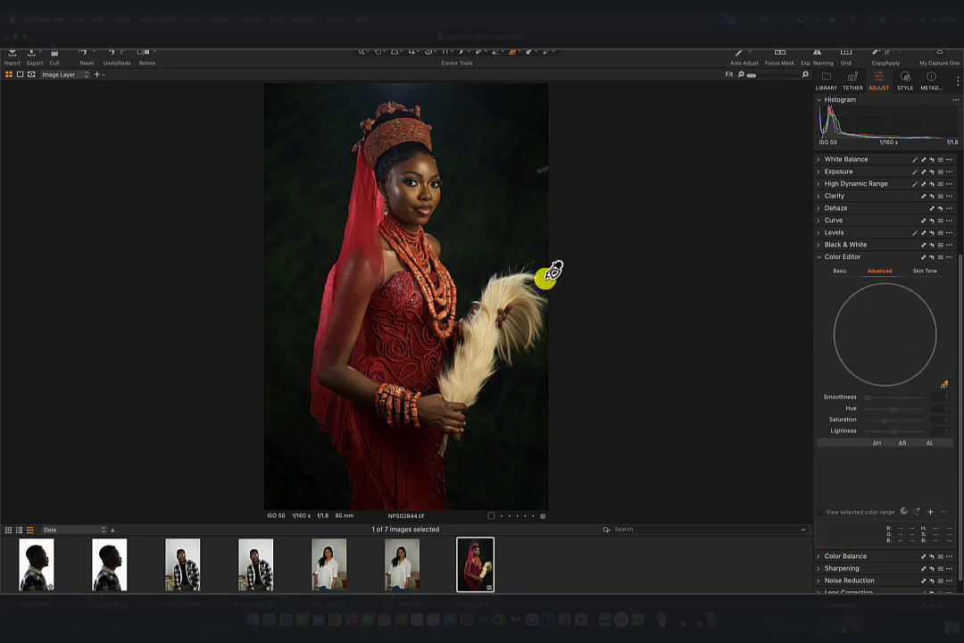
{"action": "left_click", "coordinate": [469, 235]}
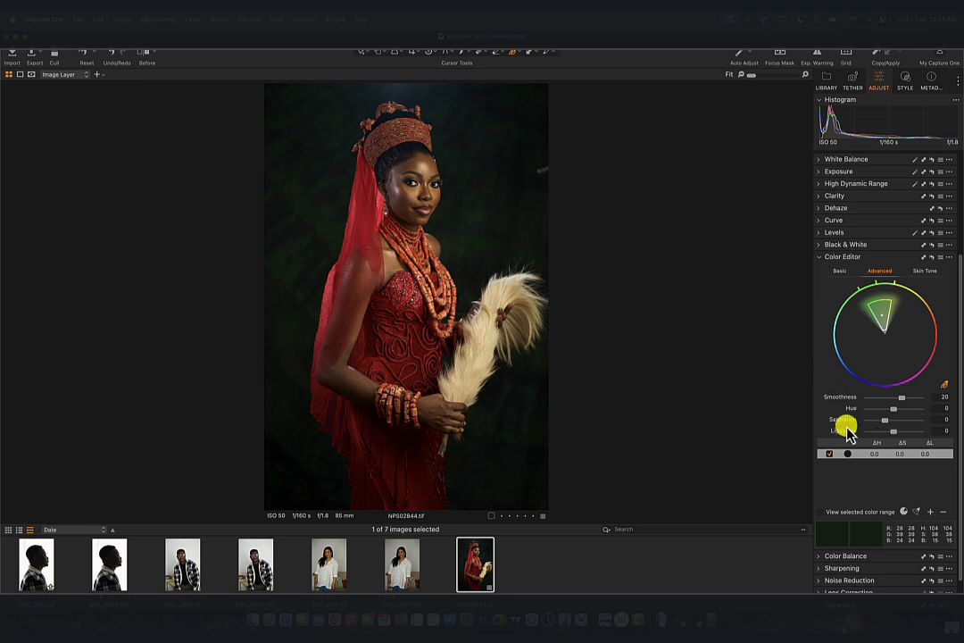
{"action": "left_click_drag", "start_coordinate": [881, 426], "coordinate": [839, 432]}
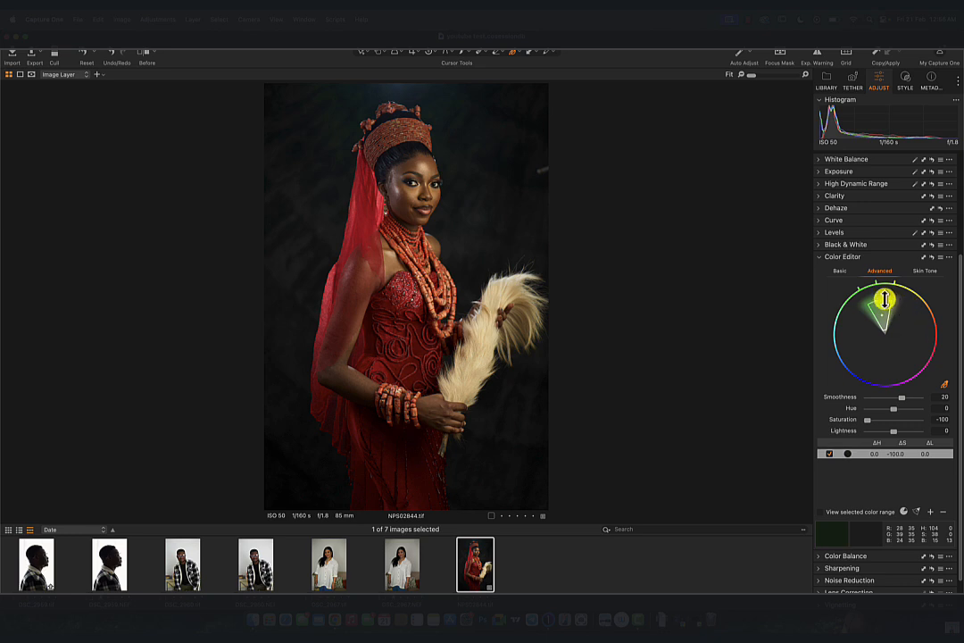
{"action": "left_click_drag", "start_coordinate": [884, 298], "coordinate": [854, 340]}
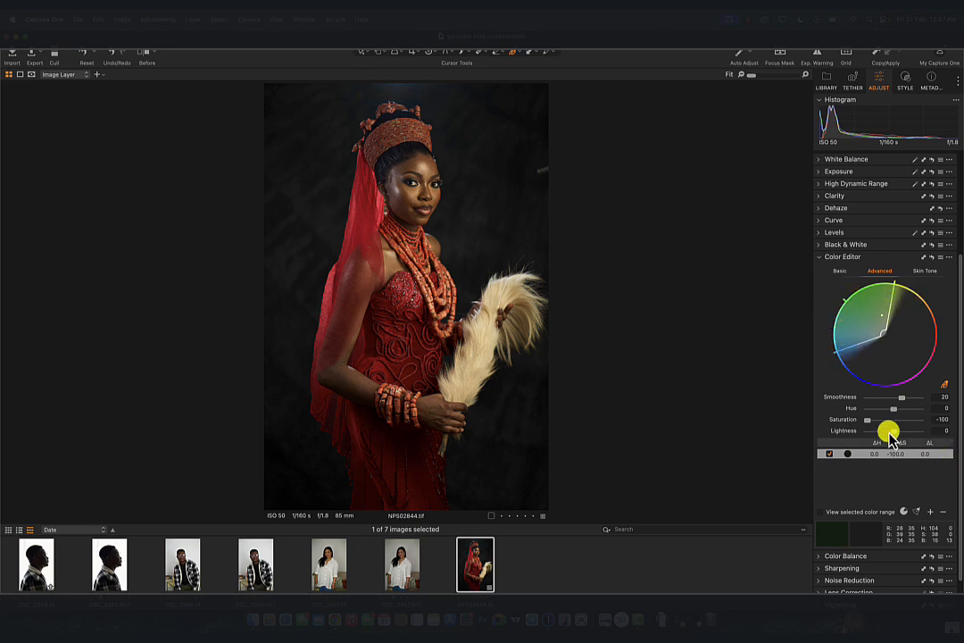
{"action": "mouse_move", "coordinate": [867, 418]}
{"action": "left_mouse_down"}
{"action": "mouse_move", "coordinate": [930, 414]}
{"action": "mouse_move", "coordinate": [876, 409]}
{"action": "mouse_move", "coordinate": [843, 423]}
{"action": "mouse_move", "coordinate": [906, 433]}
{"action": "mouse_move", "coordinate": [863, 432]}
{"action": "mouse_move", "coordinate": [886, 430]}
{"action": "mouse_move", "coordinate": [873, 412]}
{"action": "left_mouse_up"}
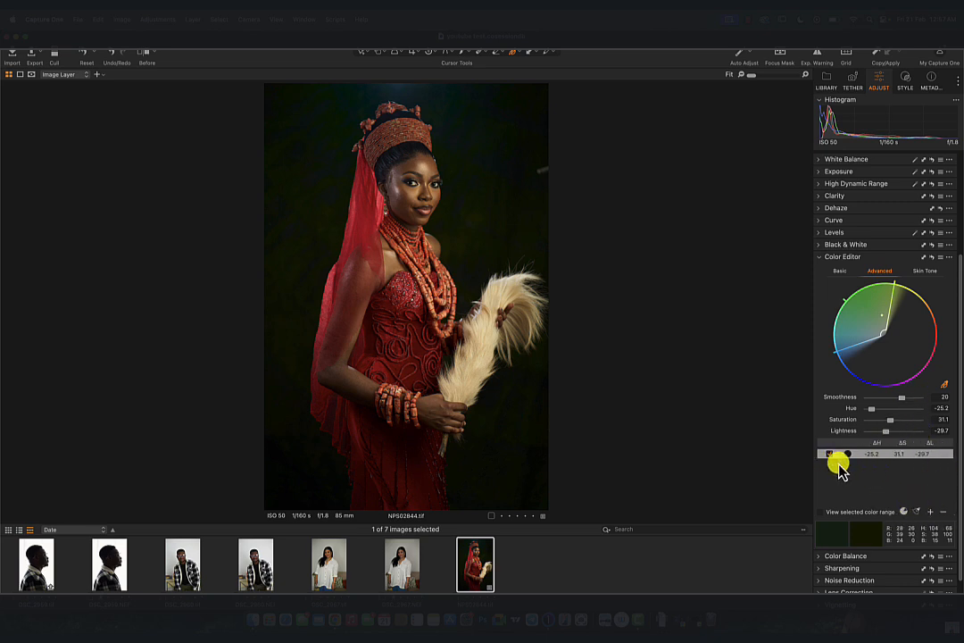
Step: Try isolating the cream fan as a second color range with smoothness 6.8, saturation -100 and lightness 57.4, previewing the selected range
{"action": "left_click", "coordinate": [944, 385]}
{"action": "left_click", "coordinate": [494, 342]}
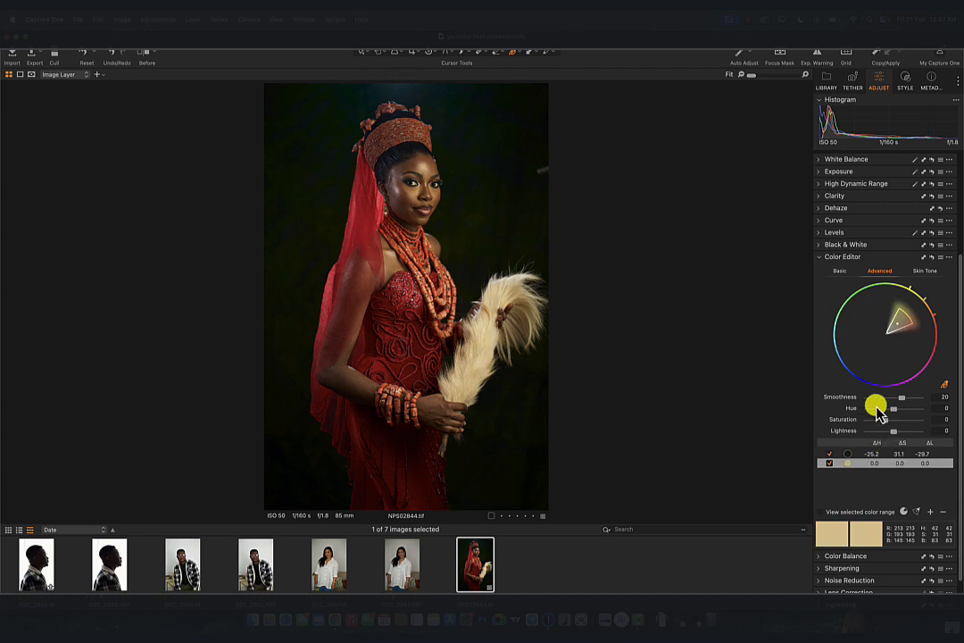
{"action": "left_click", "coordinate": [821, 512]}
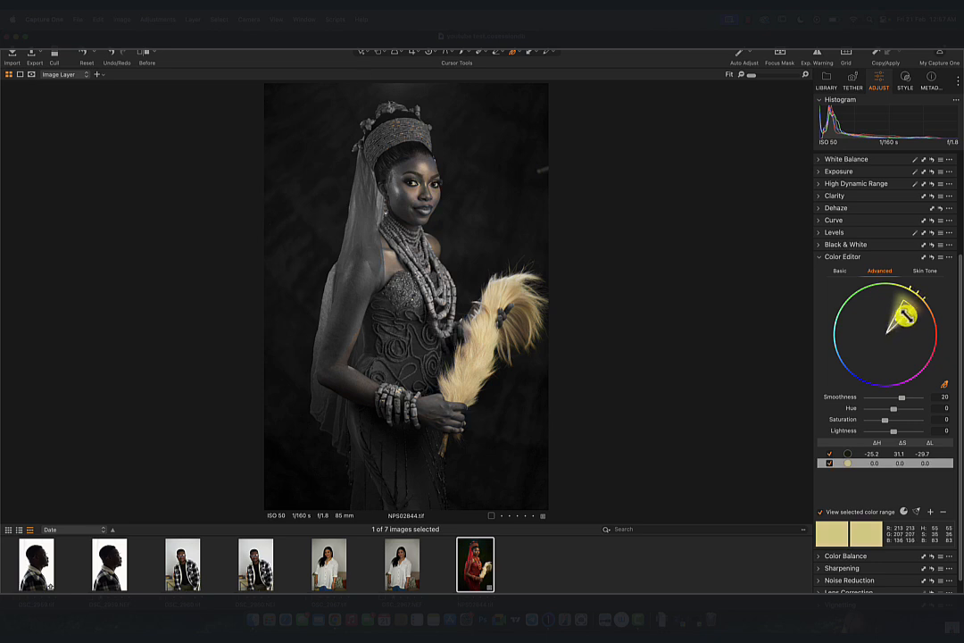
{"action": "left_click_drag", "start_coordinate": [900, 399], "coordinate": [881, 403]}
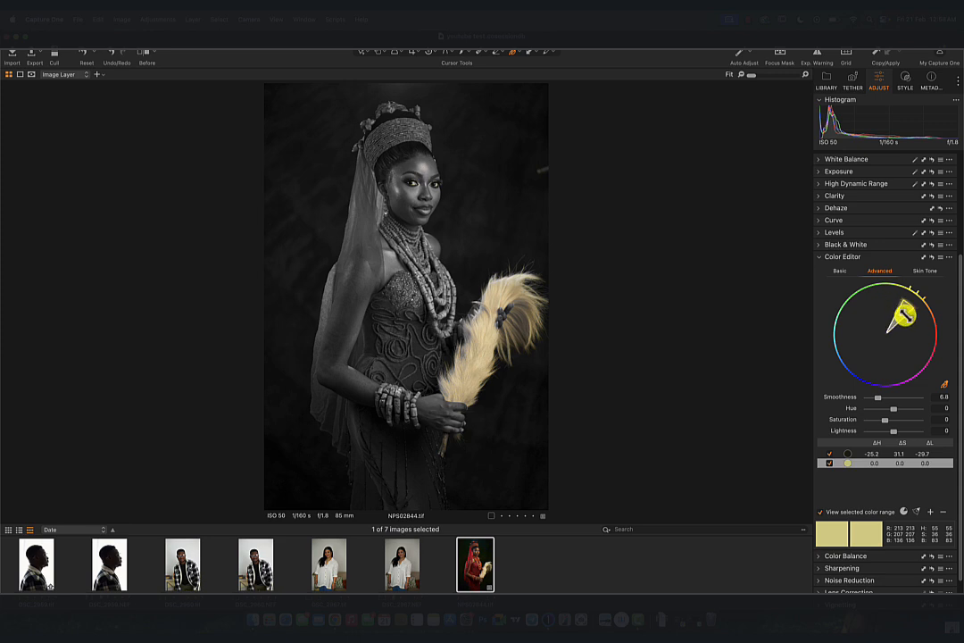
{"action": "left_click", "coordinate": [820, 513]}
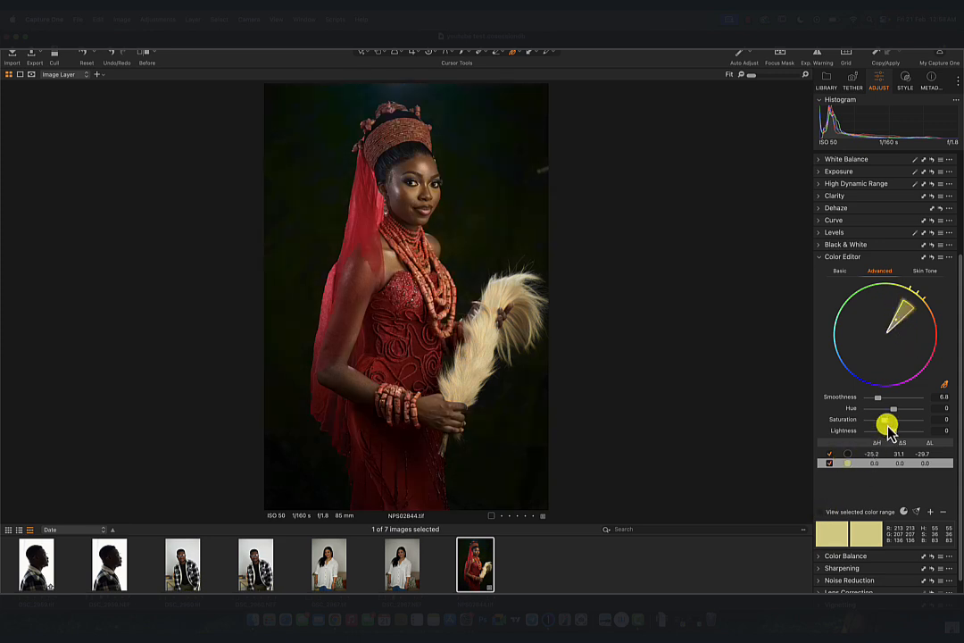
{"action": "mouse_move", "coordinate": [889, 431]}
{"action": "left_mouse_down"}
{"action": "mouse_move", "coordinate": [866, 431]}
{"action": "mouse_move", "coordinate": [907, 433]}
{"action": "left_mouse_up"}
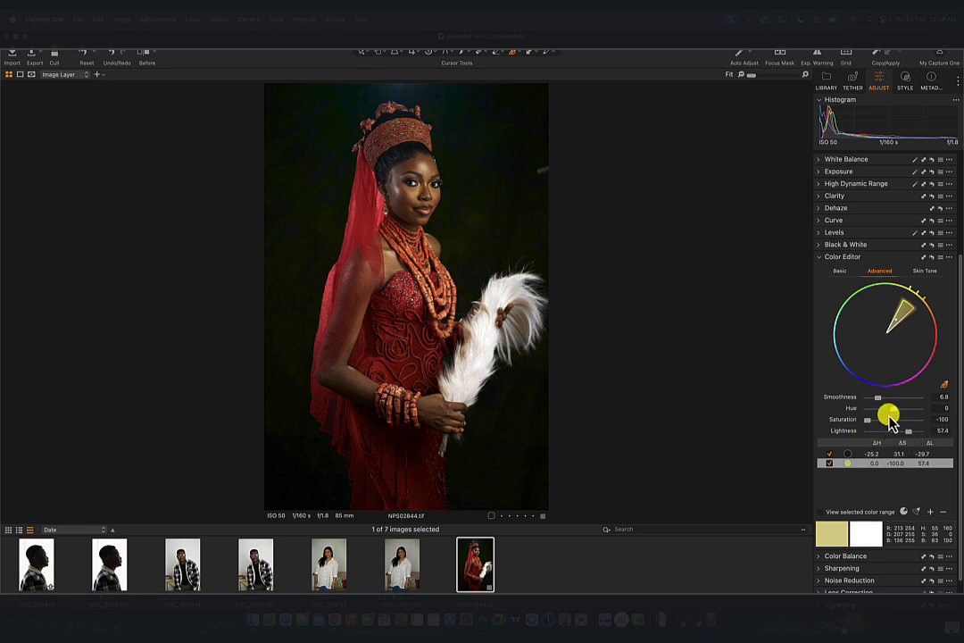
Step: Compare the portrait with and without the fan's color change, then remove both color ranges from the Advanced Color Editor
{"action": "left_click", "coordinate": [830, 463]}
{"action": "left_click", "coordinate": [830, 464]}
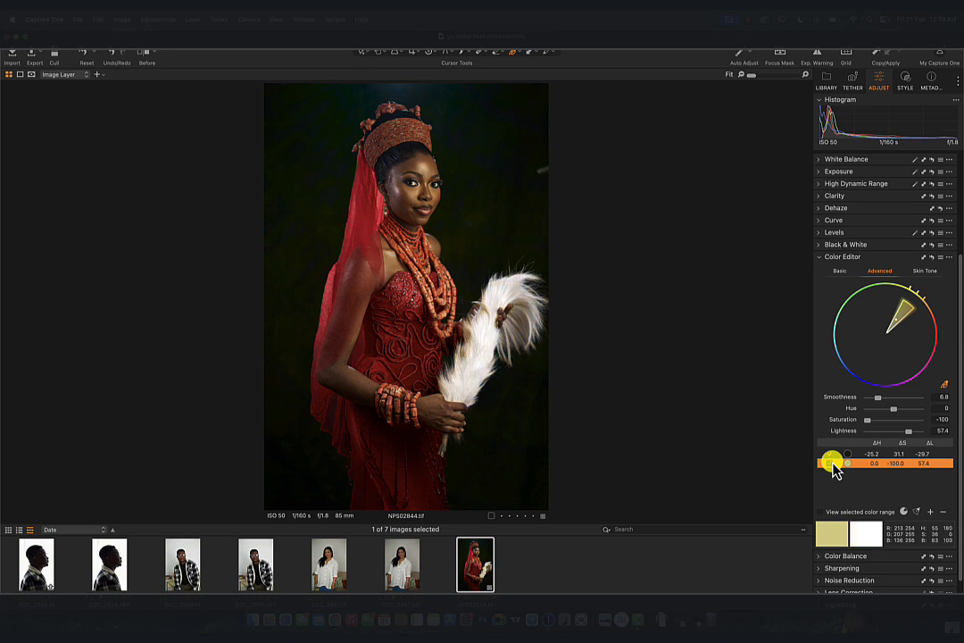
{"action": "left_click", "coordinate": [830, 463]}
{"action": "left_click", "coordinate": [830, 463]}
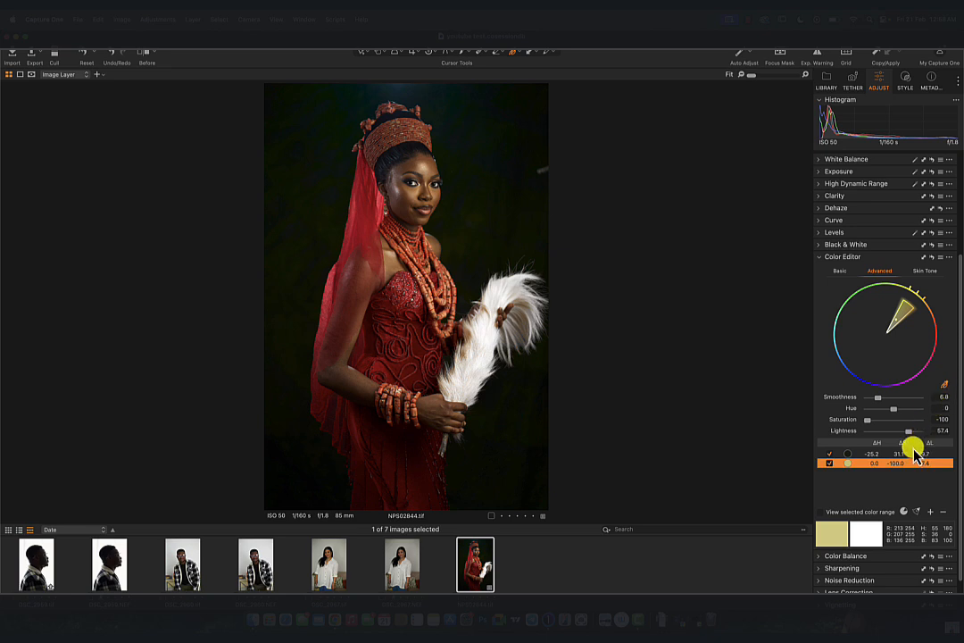
{"action": "left_click", "coordinate": [942, 512]}
{"action": "left_click", "coordinate": [940, 511]}
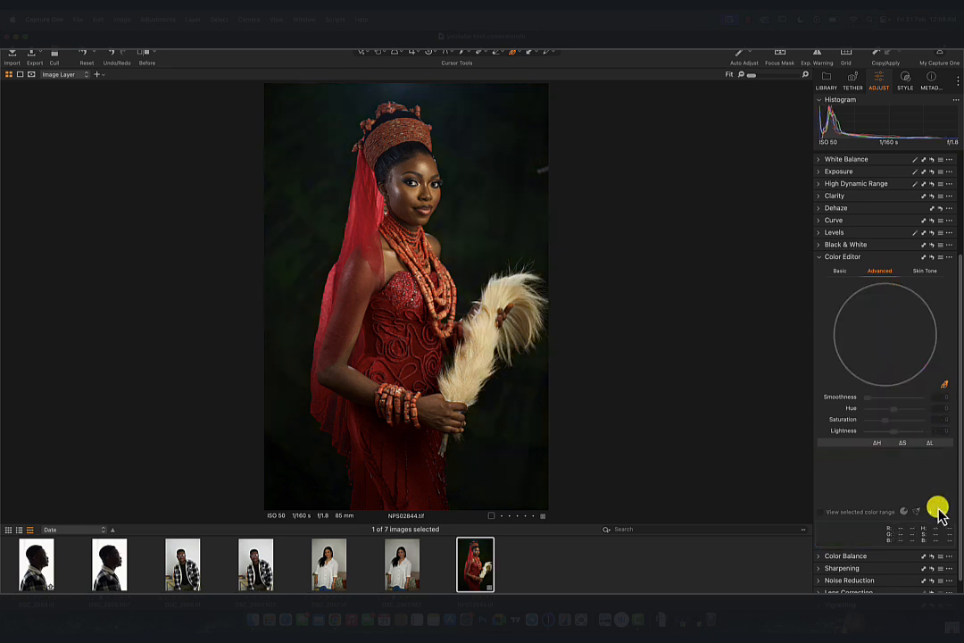
Step: Switch the Color Editor to Skin Tone mode, open DSC_2967.tif and sample the skin on the woman's chest
{"action": "left_click", "coordinate": [925, 272]}
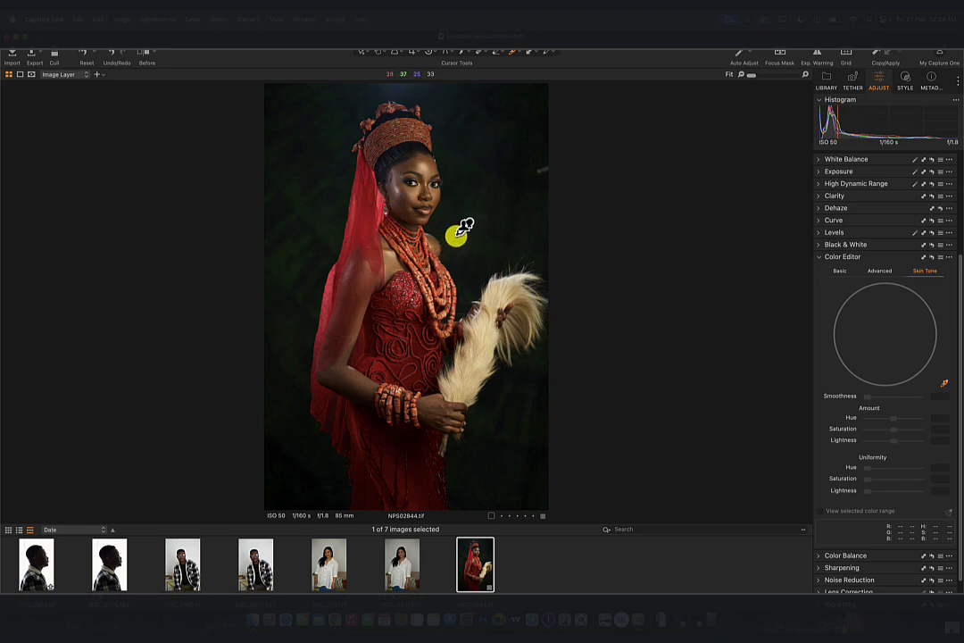
{"action": "left_click", "coordinate": [329, 571]}
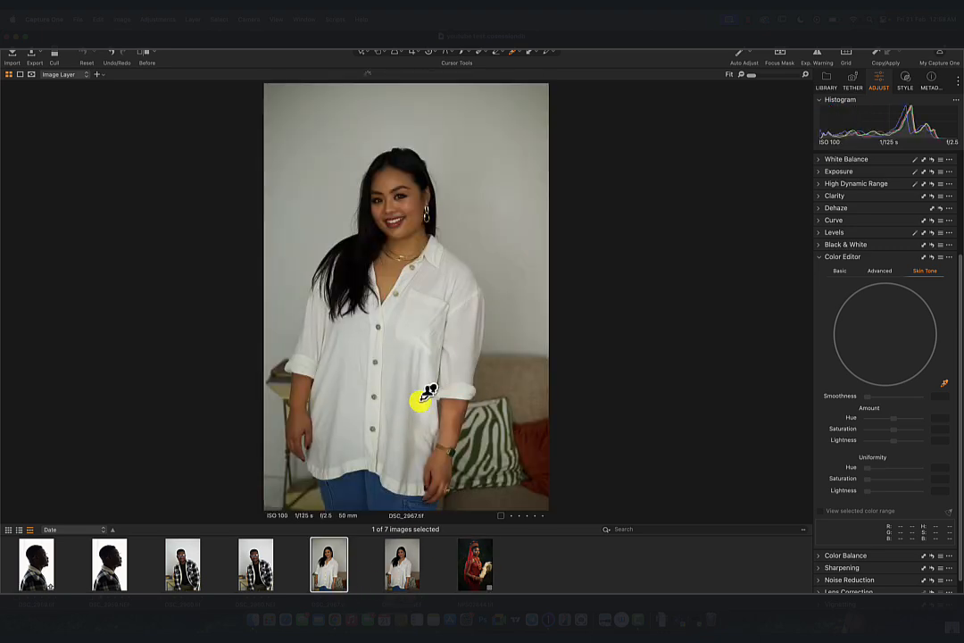
{"action": "scroll", "coordinate": [418, 291], "scroll_direction": "up", "scroll_amount": 5}
{"action": "scroll", "coordinate": [418, 291], "scroll_direction": "down", "scroll_amount": 7}
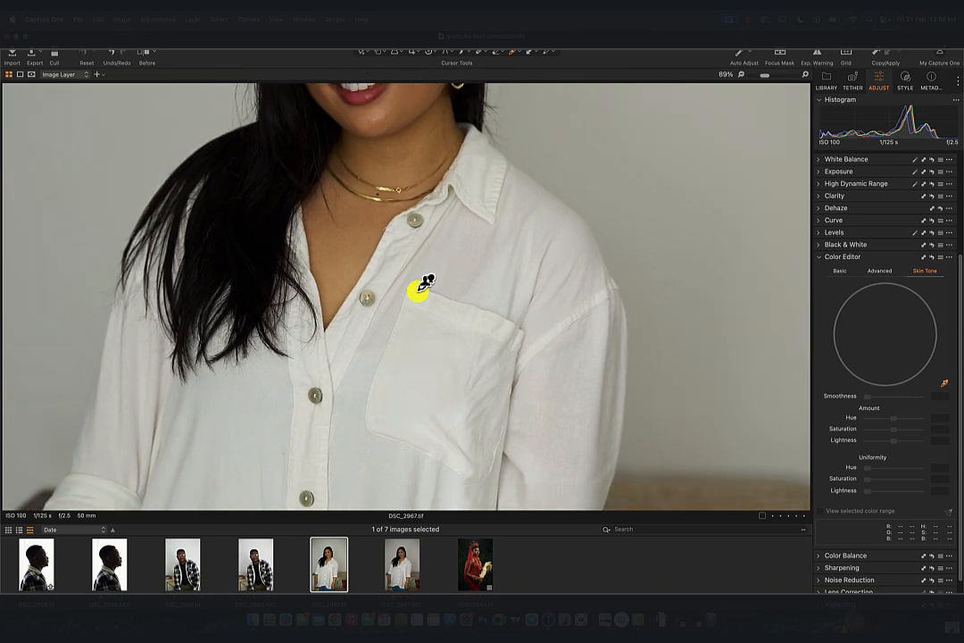
{"action": "scroll", "coordinate": [422, 286], "scroll_direction": "up", "scroll_amount": 3}
{"action": "scroll", "coordinate": [423, 286], "scroll_direction": "down", "scroll_amount": 4}
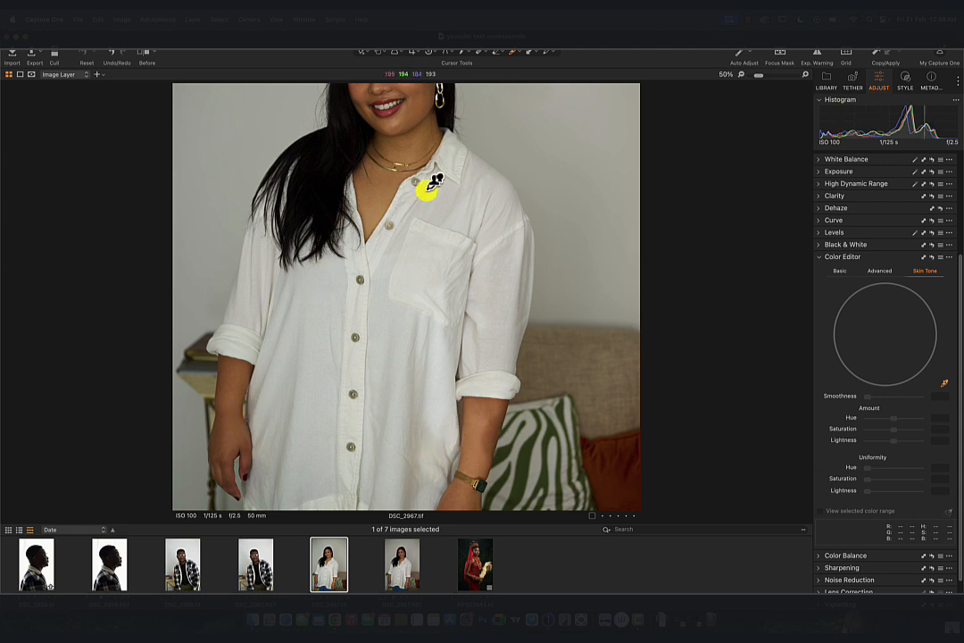
{"action": "left_click", "coordinate": [383, 190]}
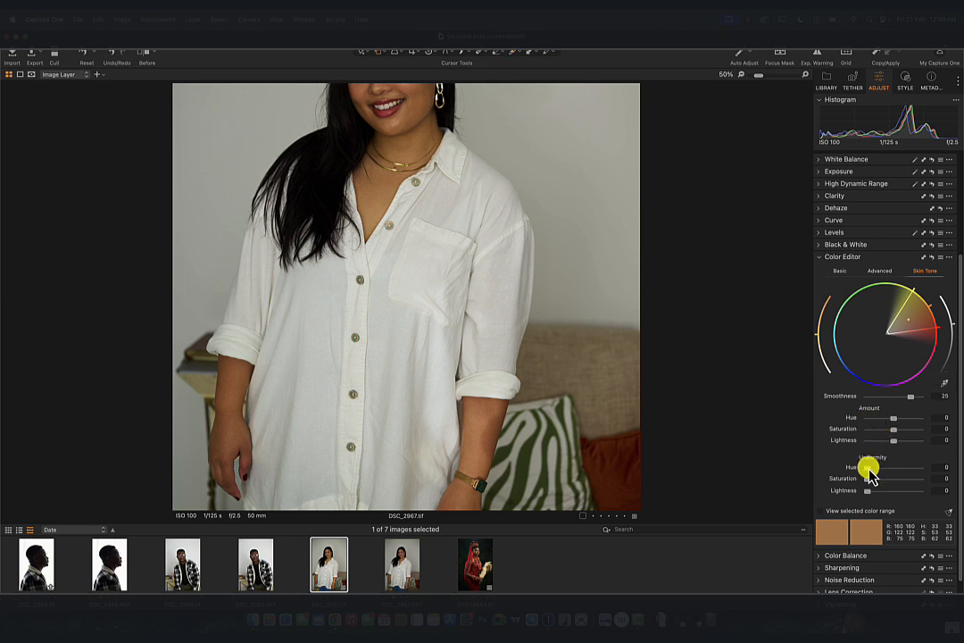
Step: Try Hue uniformity at 100 on the sampled skin tone, return it to 0, then reset the Color Editor
{"action": "left_click_drag", "start_coordinate": [870, 471], "coordinate": [934, 455]}
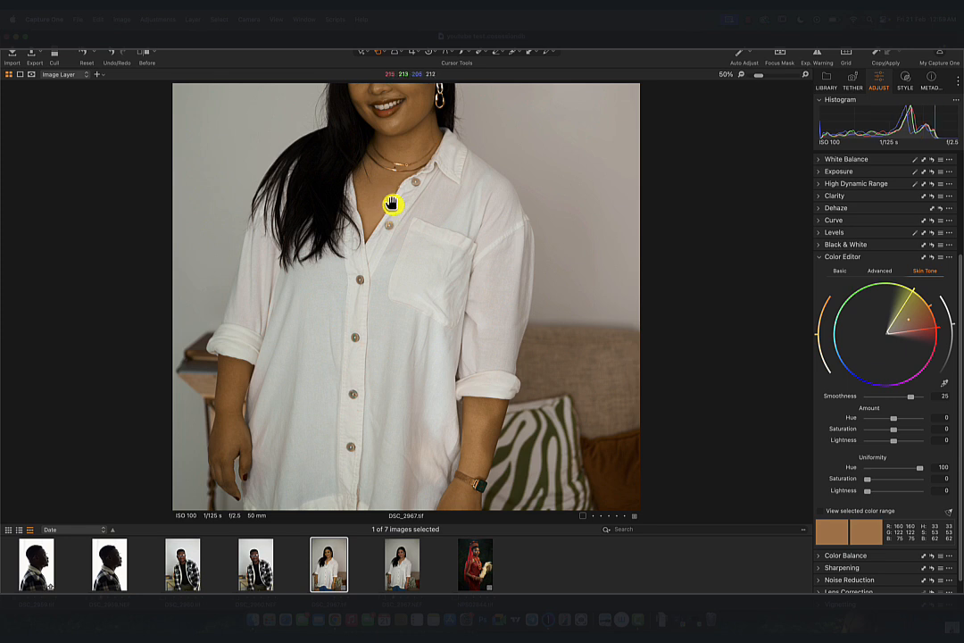
{"action": "double_click", "coordinate": [919, 470]}
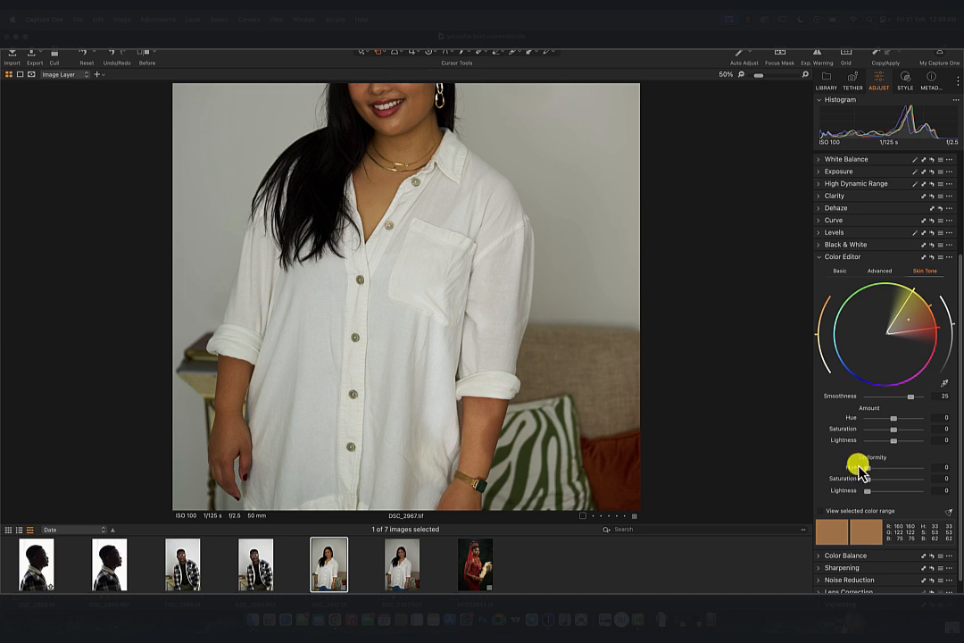
{"action": "left_click_drag", "start_coordinate": [870, 473], "coordinate": [958, 458]}
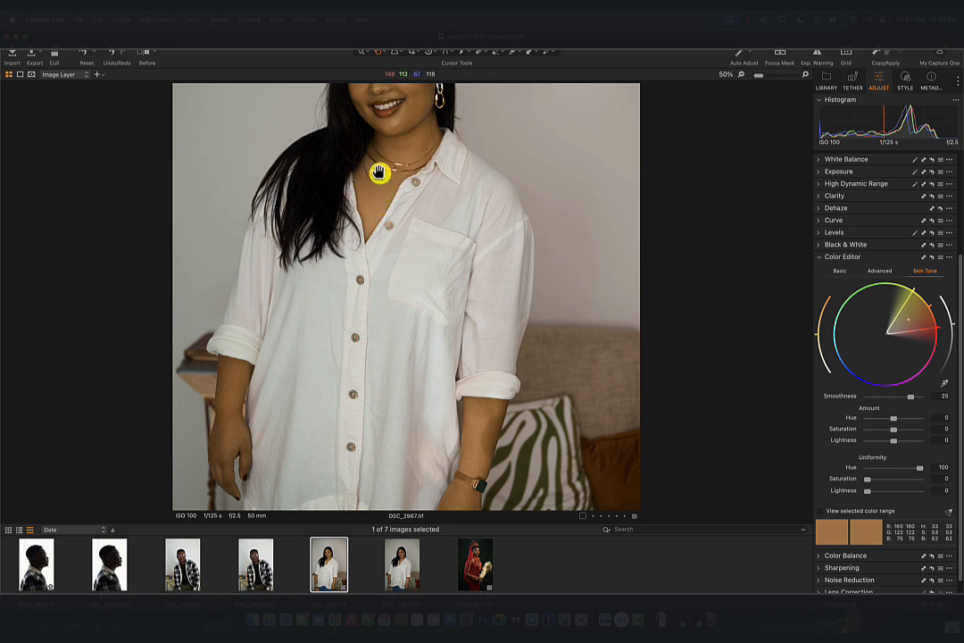
{"action": "scroll", "coordinate": [379, 170], "scroll_direction": "up", "scroll_amount": 5}
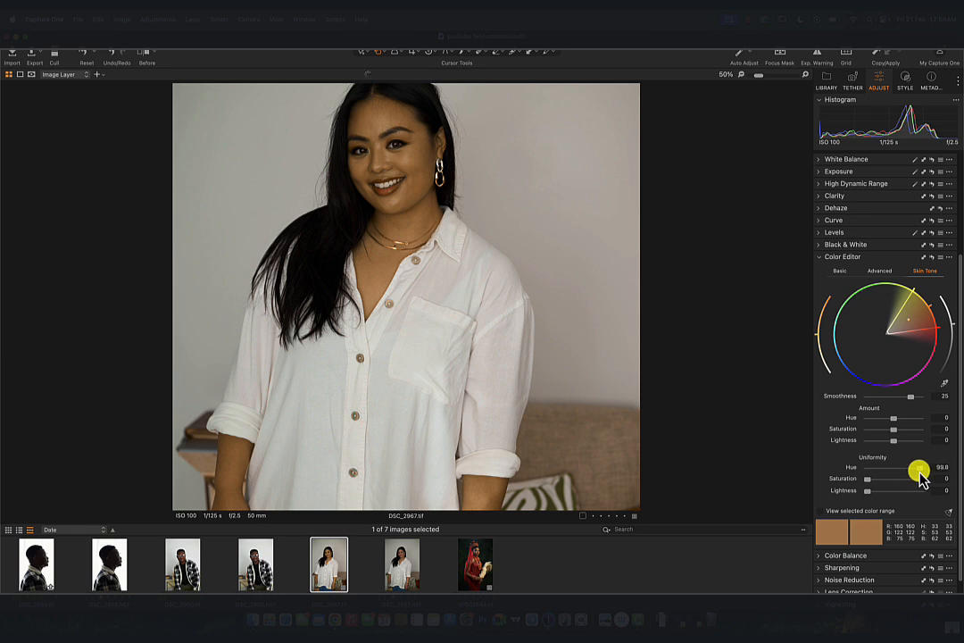
{"action": "left_click_drag", "start_coordinate": [921, 478], "coordinate": [836, 471]}
{"action": "scroll", "coordinate": [623, 355], "scroll_direction": "down", "scroll_amount": 2}
{"action": "double_click", "coordinate": [623, 355]}
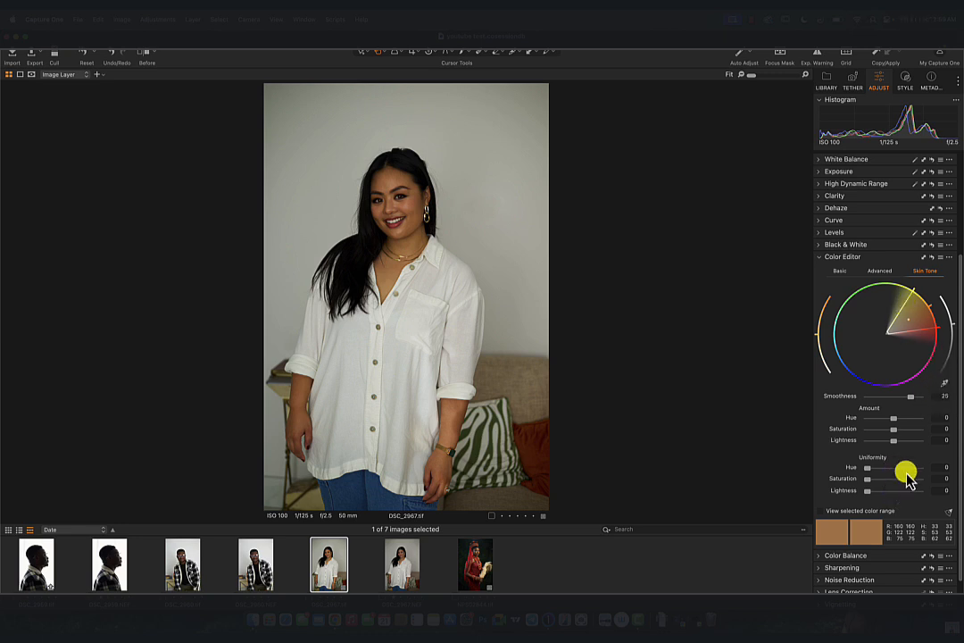
{"action": "left_click", "coordinate": [932, 258]}
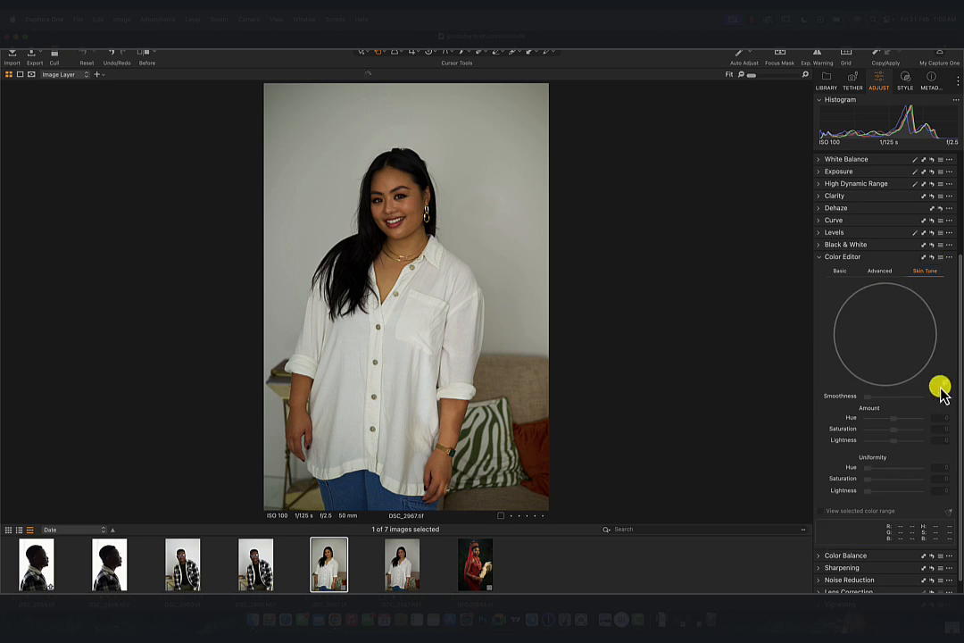
Step: Sample the skin on the woman's forearm and try uniformity at Hue 100, Saturation 100 and Lightness 72.8
{"action": "left_click", "coordinate": [945, 384]}
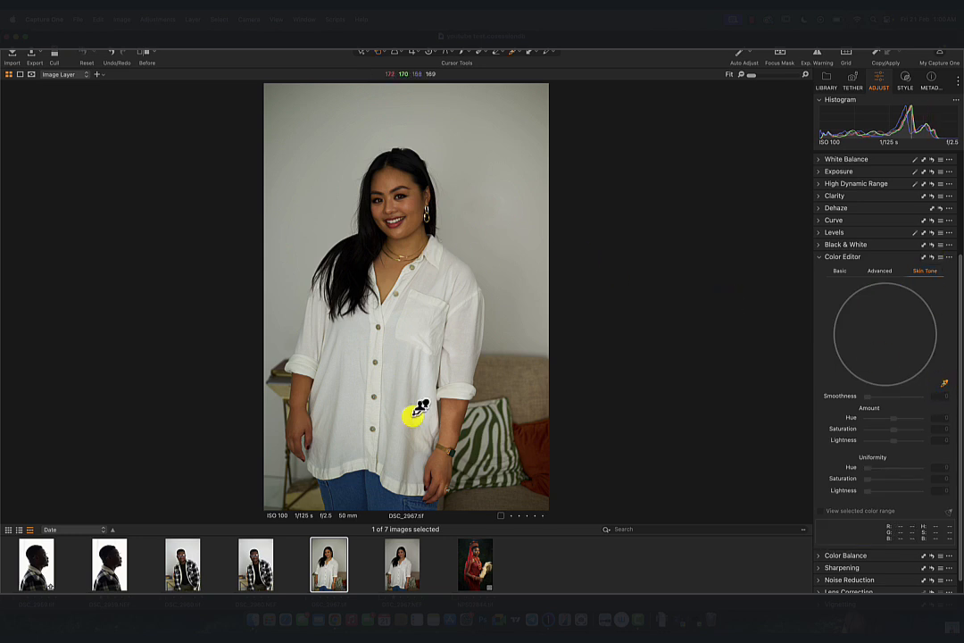
{"action": "left_click", "coordinate": [304, 422]}
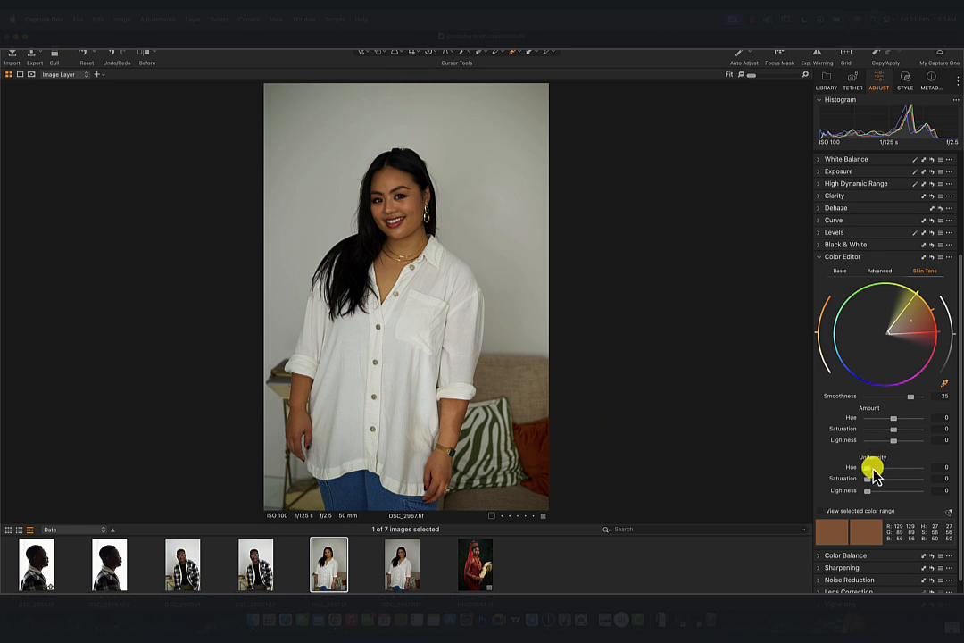
{"action": "left_click_drag", "start_coordinate": [872, 471], "coordinate": [955, 448]}
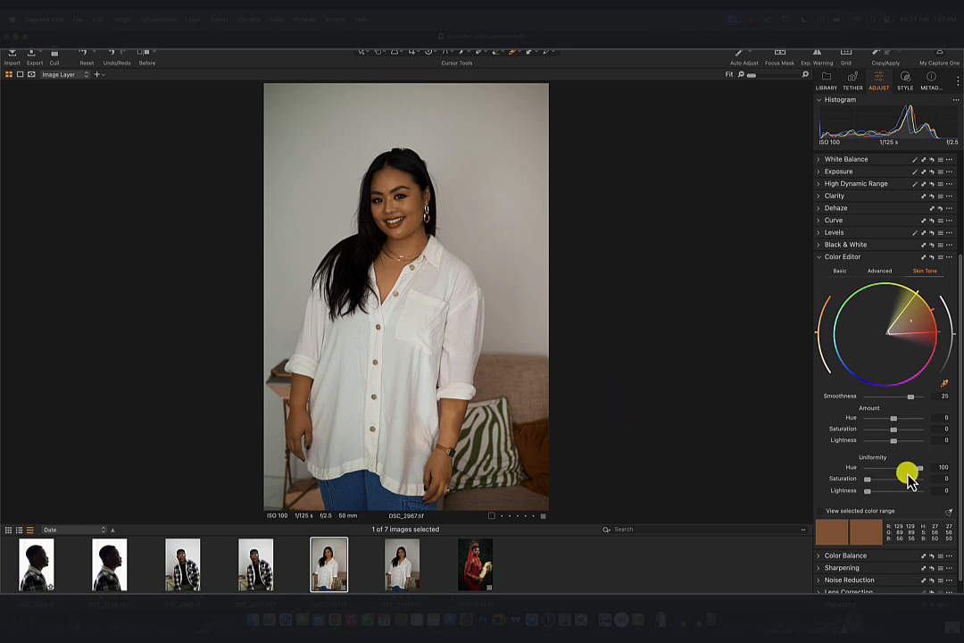
{"action": "left_click_drag", "start_coordinate": [874, 488], "coordinate": [958, 477]}
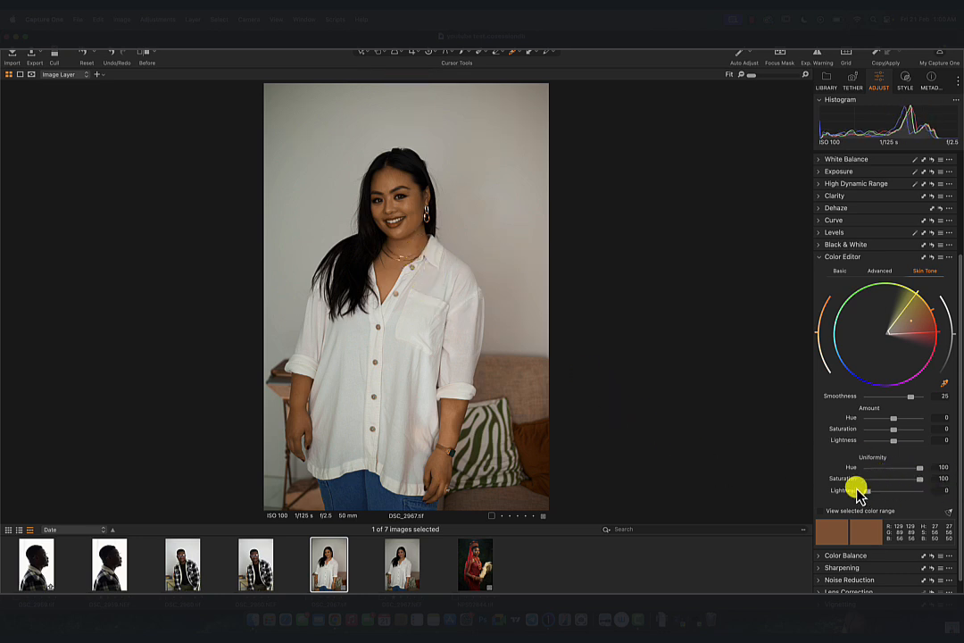
{"action": "left_click_drag", "start_coordinate": [866, 492], "coordinate": [905, 491]}
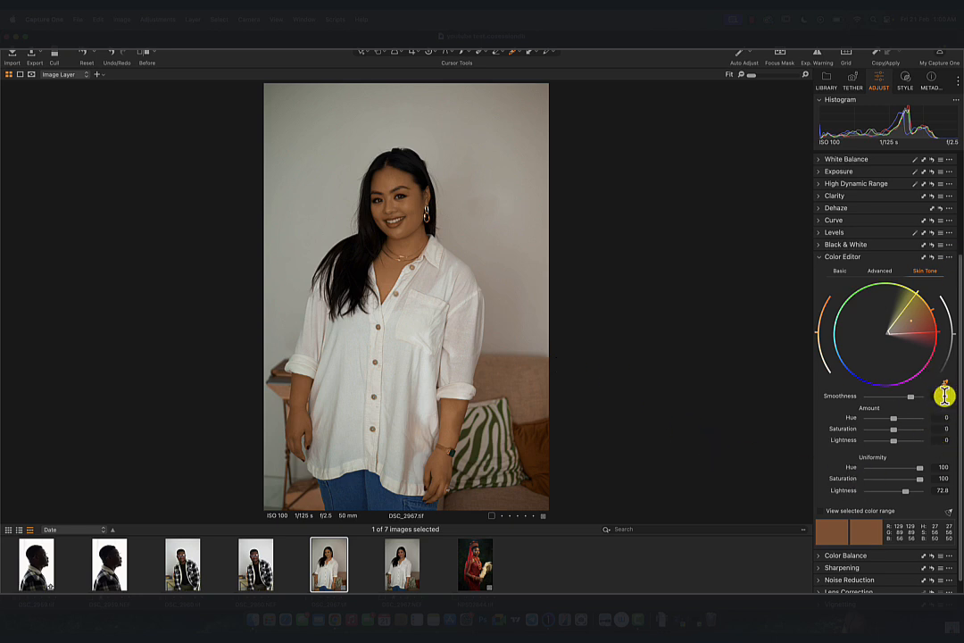
Step: Reset the Color Editor's skin tone adjustments and open the Color Balance tool in Master mode
{"action": "left_click", "coordinate": [932, 258]}
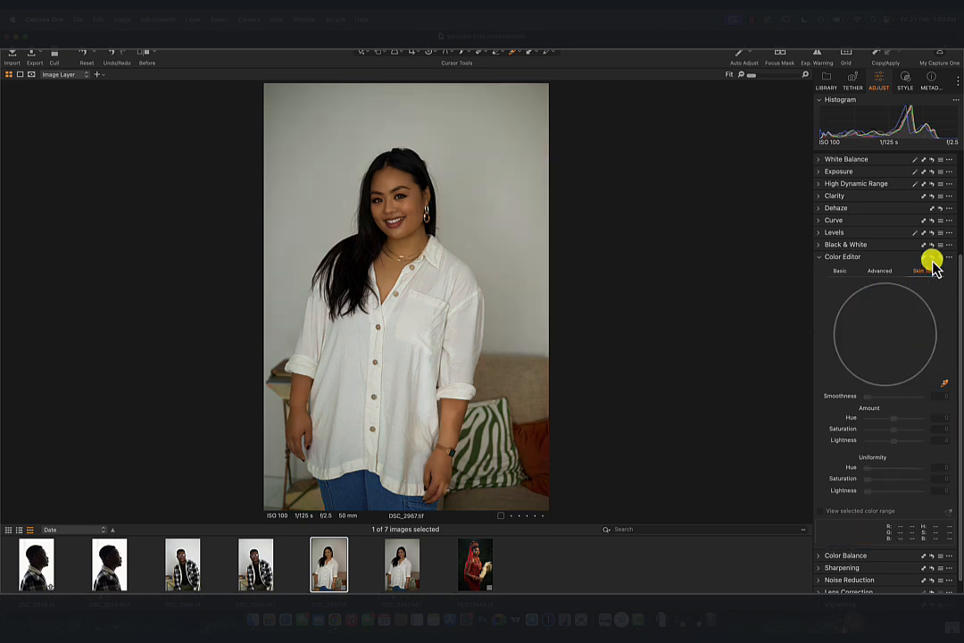
{"action": "left_click", "coordinate": [830, 257]}
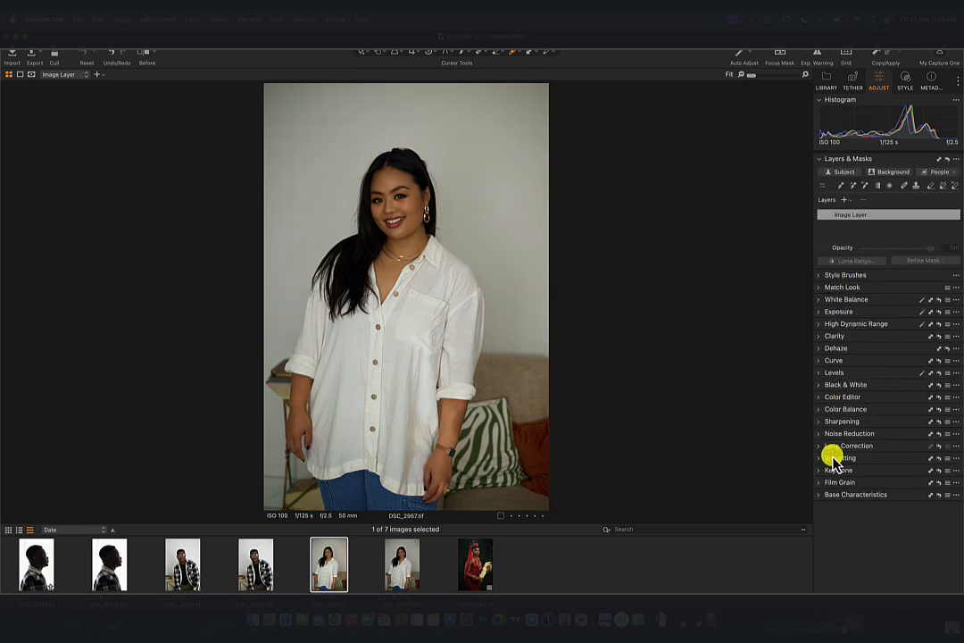
{"action": "left_click", "coordinate": [823, 408]}
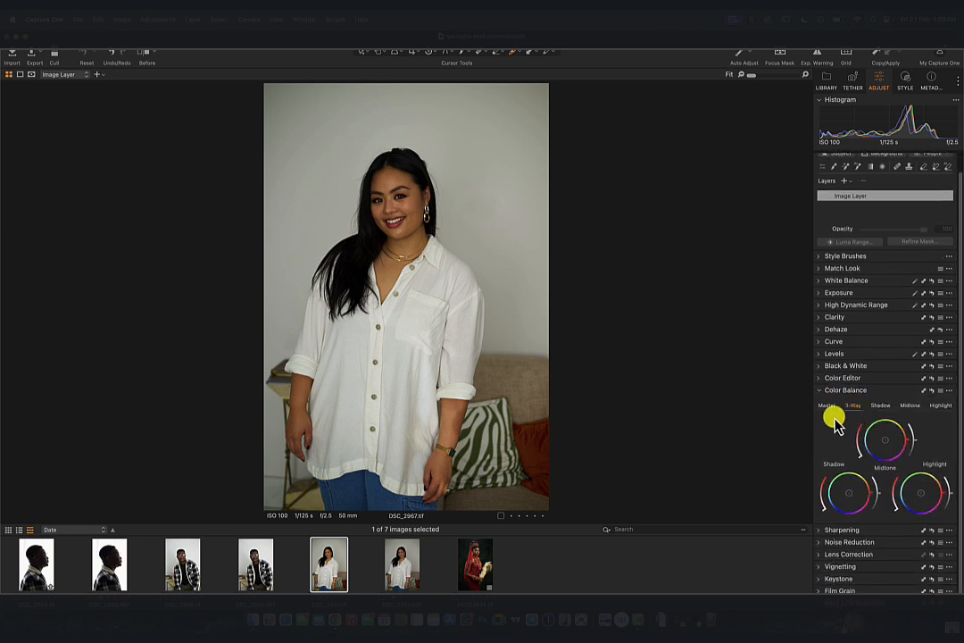
{"action": "left_click", "coordinate": [829, 407]}
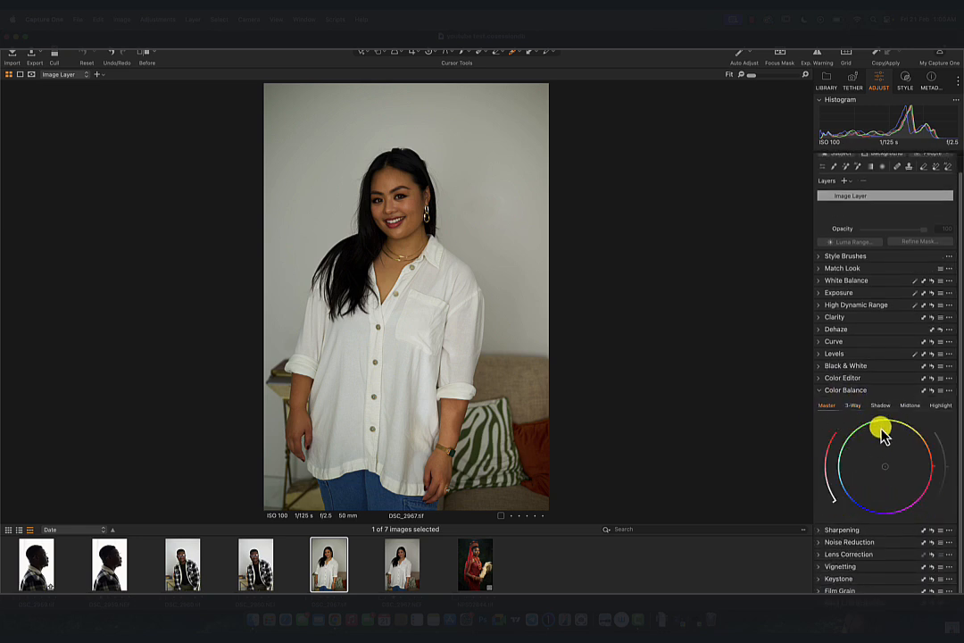
Step: Try shifting the shadow and highlight tints toward a warm hue in Color Balance, then reset and collapse the tool
{"action": "left_click", "coordinate": [935, 404]}
{"action": "left_click", "coordinate": [881, 406]}
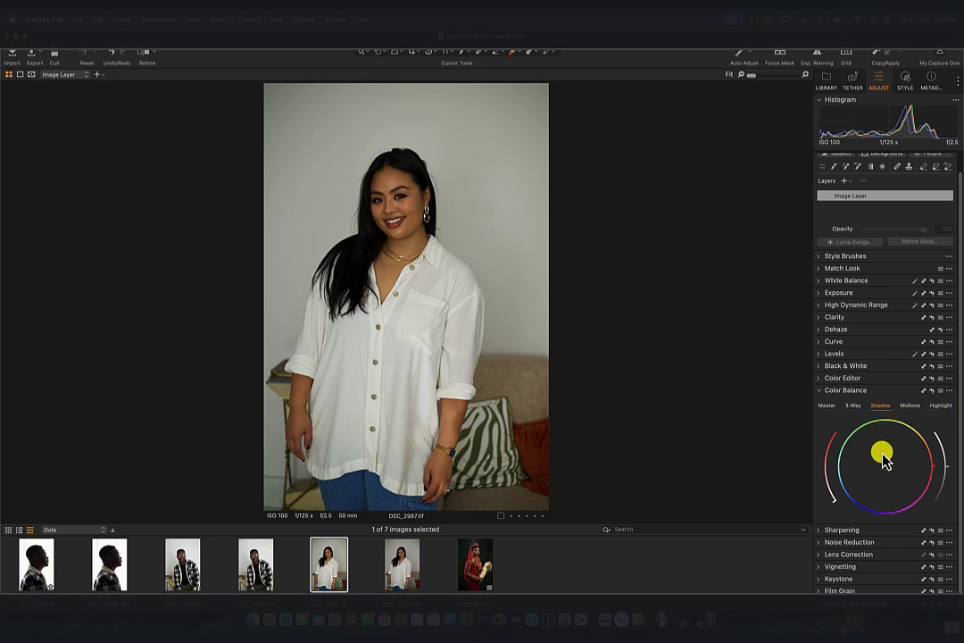
{"action": "mouse_move", "coordinate": [885, 474]}
{"action": "left_mouse_down"}
{"action": "mouse_move", "coordinate": [893, 447]}
{"action": "mouse_move", "coordinate": [896, 468]}
{"action": "left_mouse_up"}
{"action": "left_click", "coordinate": [941, 410]}
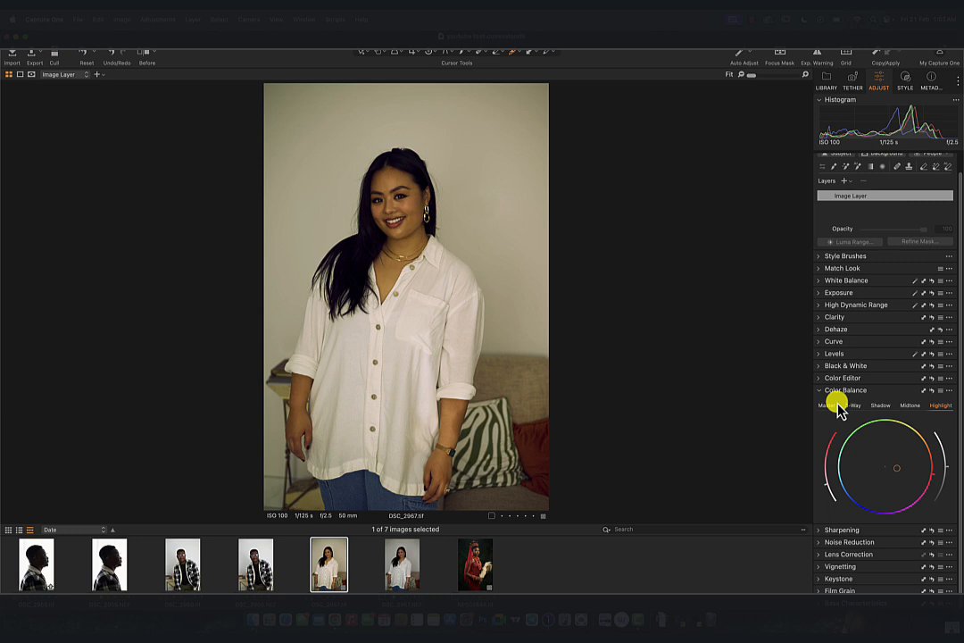
{"action": "left_click", "coordinate": [932, 391]}
{"action": "left_click", "coordinate": [824, 392]}
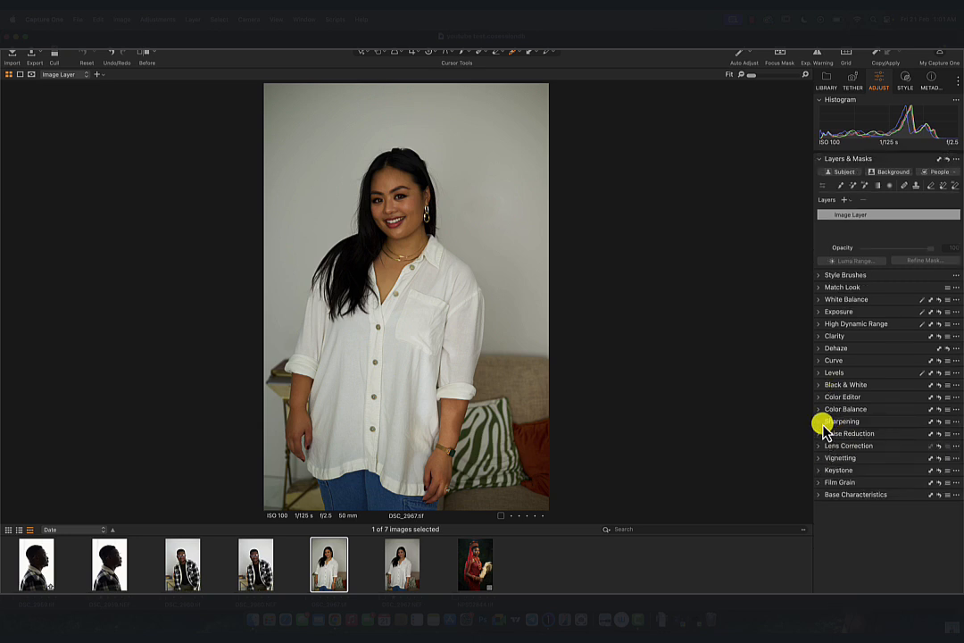
Step: Look briefly at the settings inside the Sharpening, Noise Reduction and Lens Correction tools, collapsing each one again
{"action": "left_click", "coordinate": [823, 423]}
{"action": "left_click", "coordinate": [822, 423]}
{"action": "left_click", "coordinate": [822, 434]}
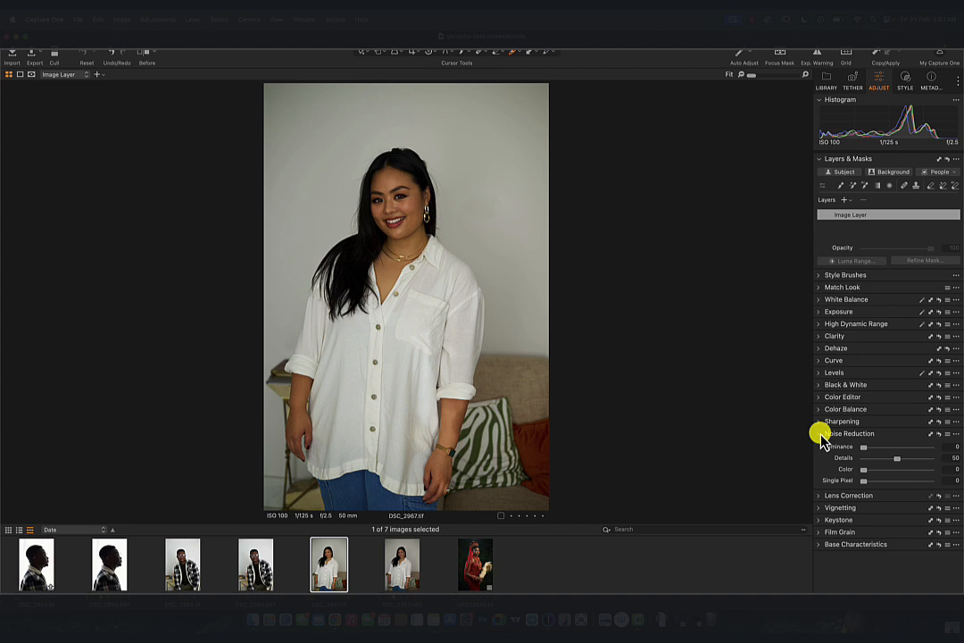
{"action": "left_click", "coordinate": [822, 436]}
{"action": "left_click", "coordinate": [823, 446]}
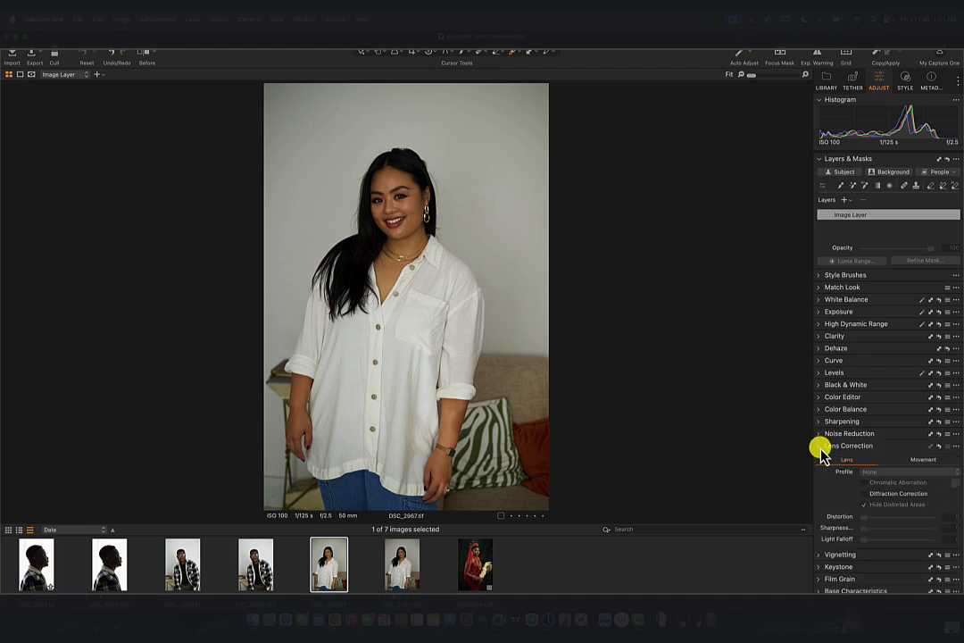
{"action": "left_click", "coordinate": [822, 448]}
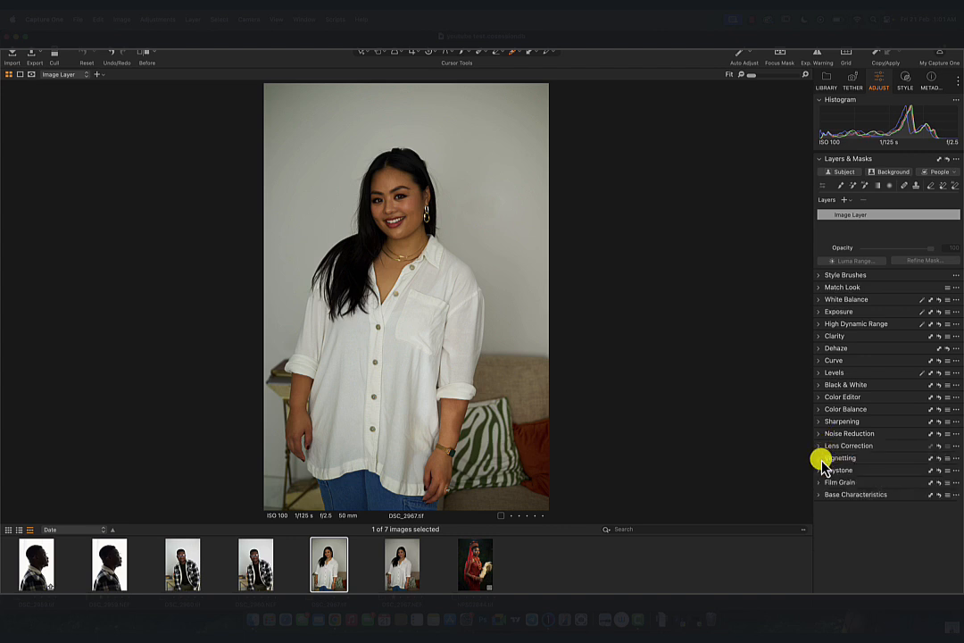
Step: Look briefly at the settings inside the Vignetting, Keystone and Film Grain tools, collapsing each one again
{"action": "left_click", "coordinate": [822, 460]}
{"action": "left_click", "coordinate": [821, 460]}
{"action": "left_click", "coordinate": [821, 470]}
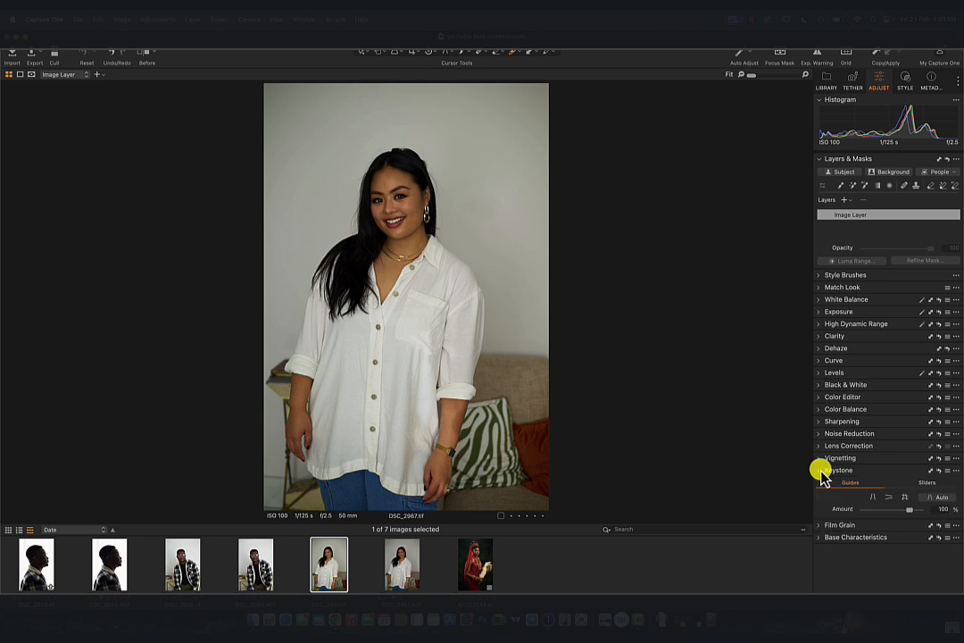
{"action": "left_click", "coordinate": [821, 470]}
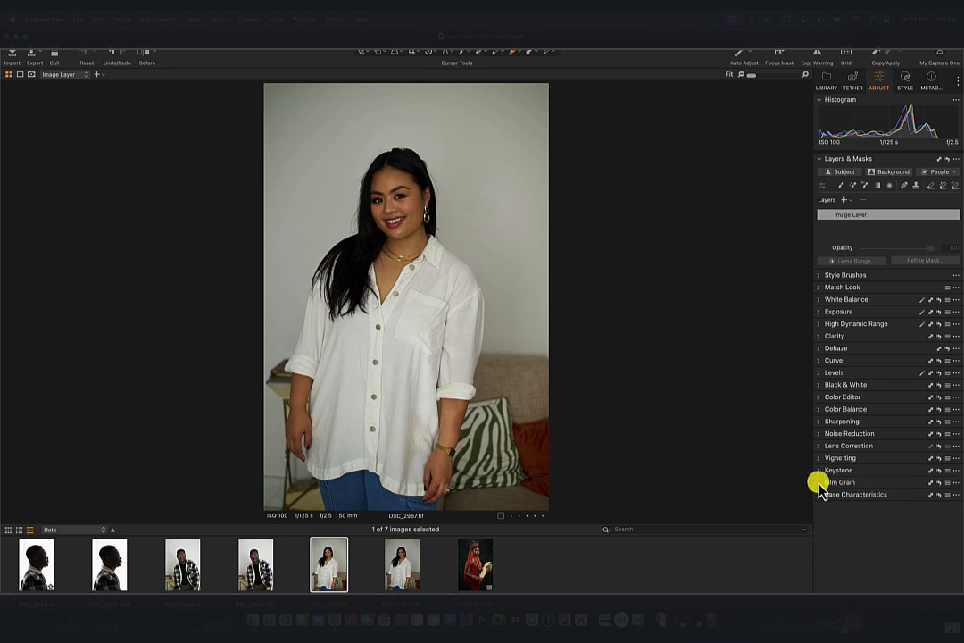
{"action": "left_click", "coordinate": [820, 483]}
{"action": "left_click", "coordinate": [821, 486]}
Step: Expand Base Characteristics, open DSC_2967.NEF and browse the camera brands' ICC profiles without choosing one
{"action": "left_click", "coordinate": [822, 496]}
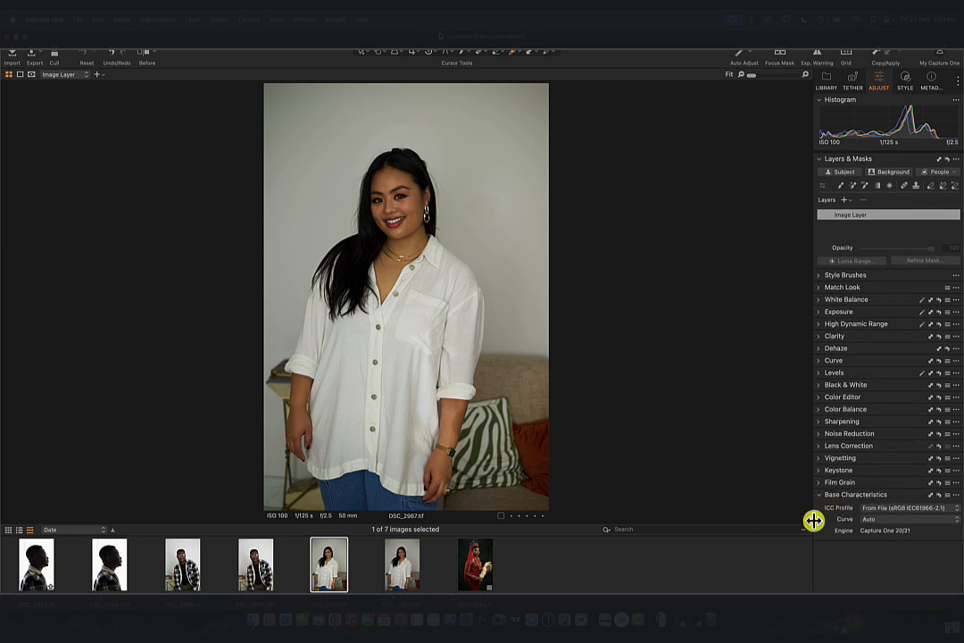
{"action": "left_click", "coordinate": [401, 562]}
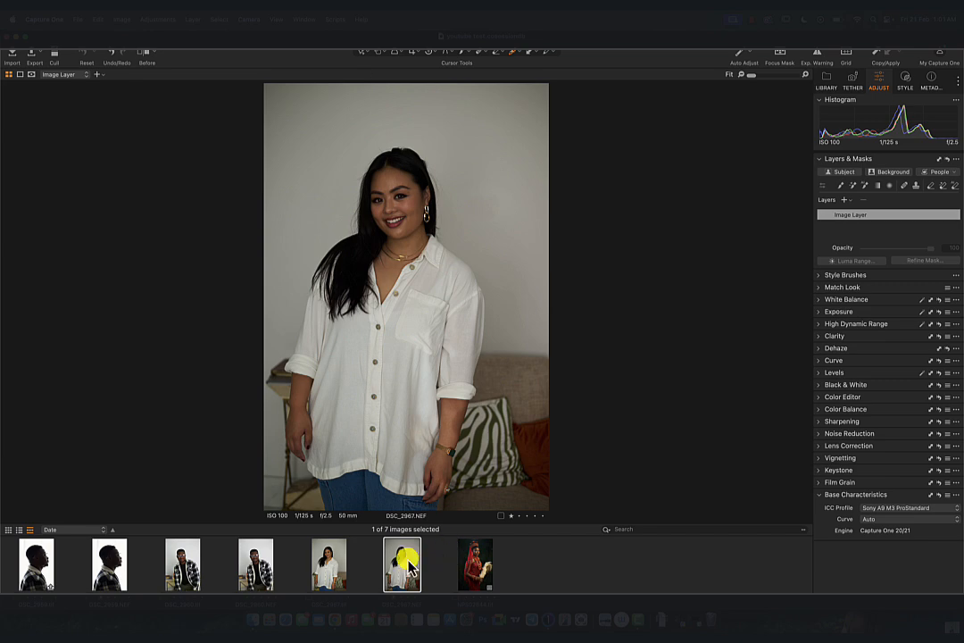
{"action": "left_click", "coordinate": [911, 509]}
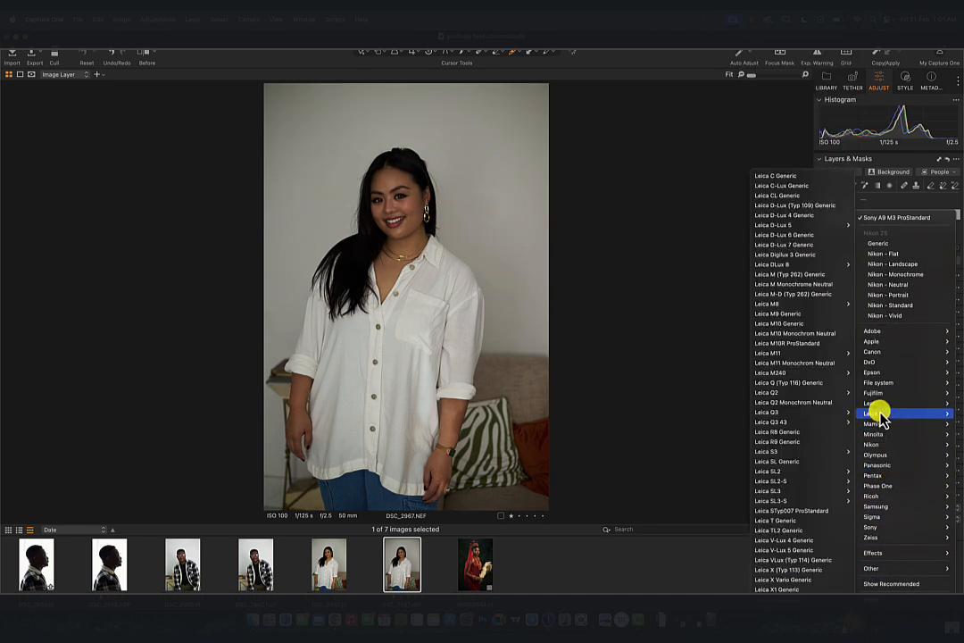
{"action": "mouse_move", "coordinate": [864, 424]}
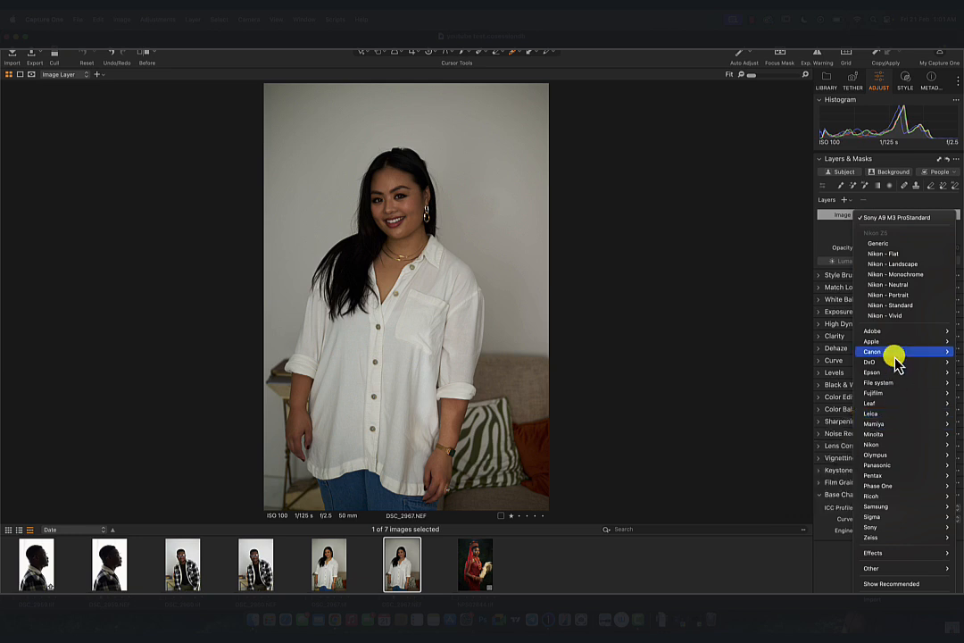
{"action": "mouse_move", "coordinate": [894, 401]}
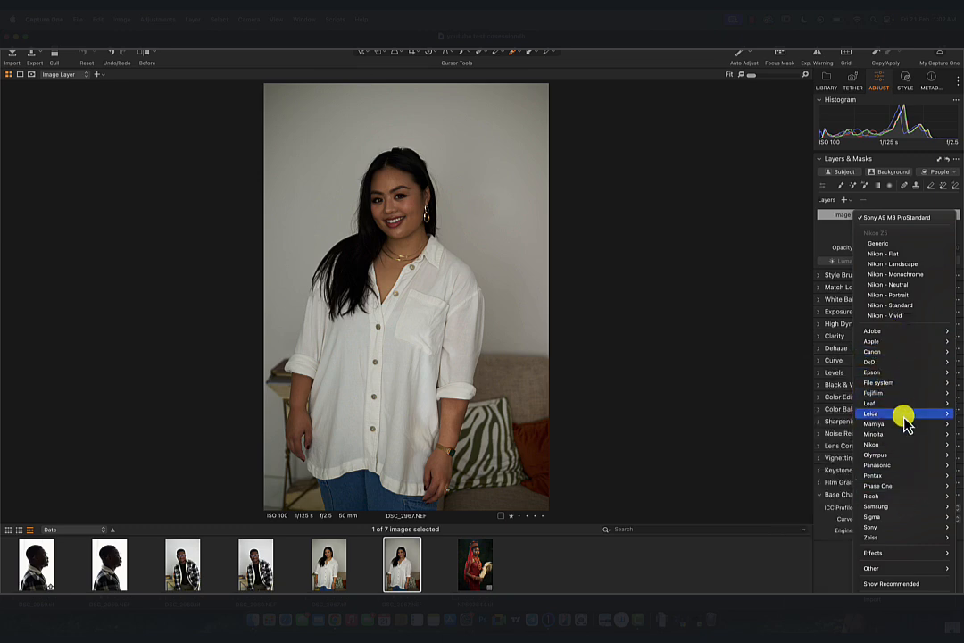
{"action": "mouse_move", "coordinate": [893, 444]}
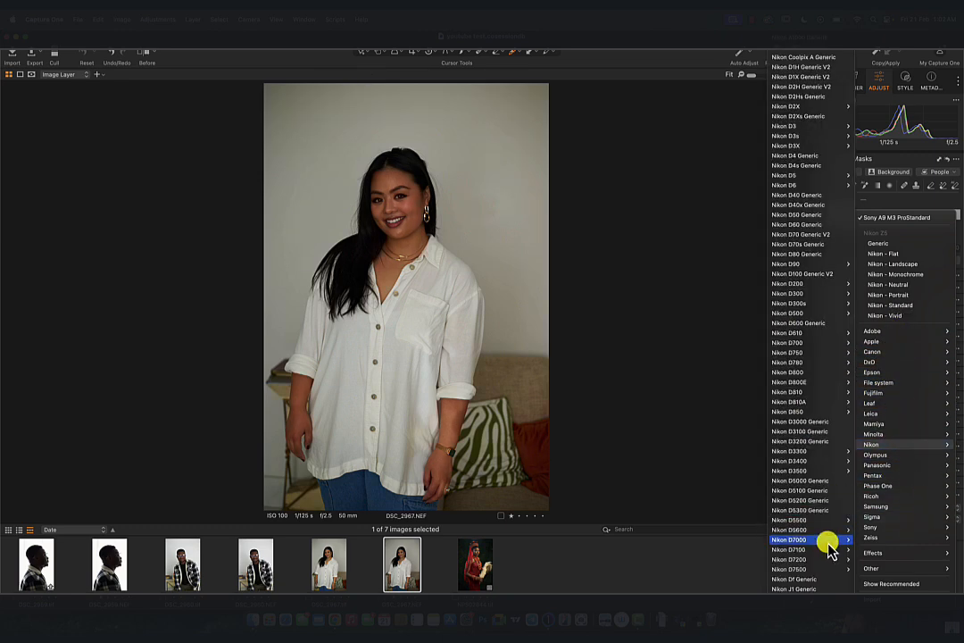
{"action": "left_click", "coordinate": [693, 555]}
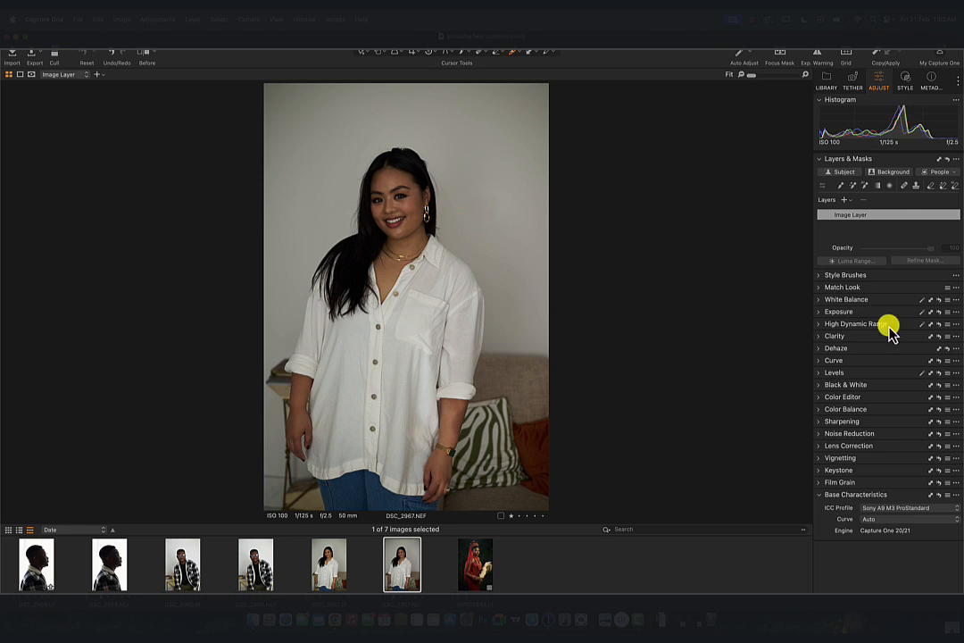
Step: Browse the Custom Styles and preview some of them, such as byc, on the woman's photo
{"action": "left_click", "coordinate": [903, 93]}
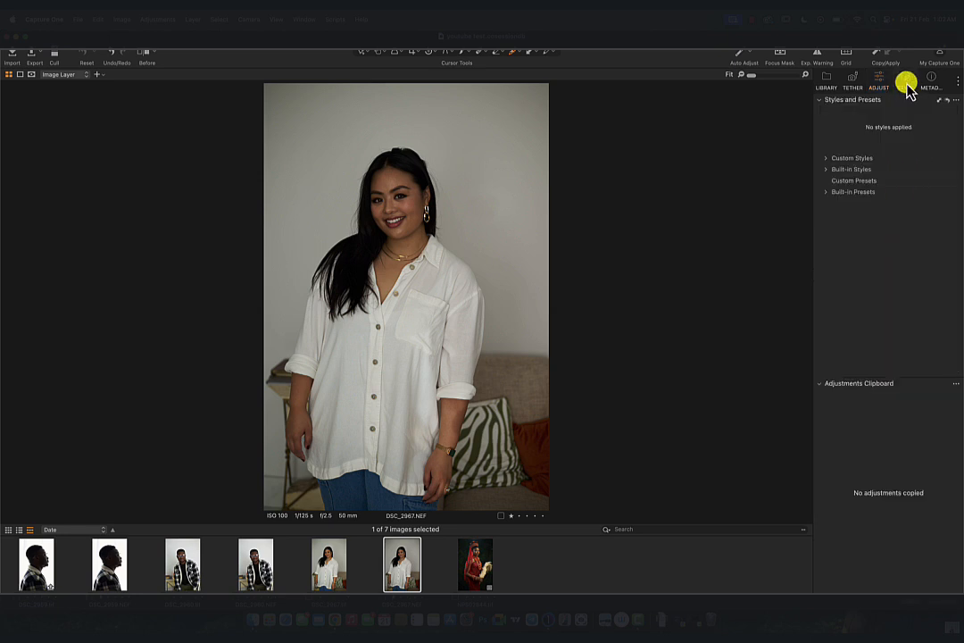
{"action": "left_click", "coordinate": [827, 158]}
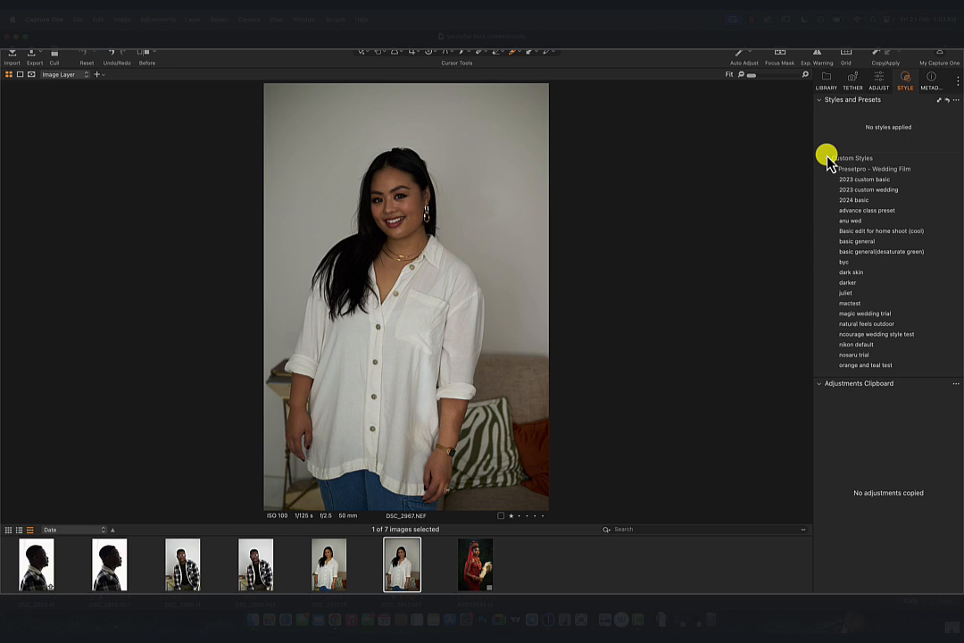
{"action": "left_click", "coordinate": [827, 159]}
{"action": "left_click", "coordinate": [827, 159]}
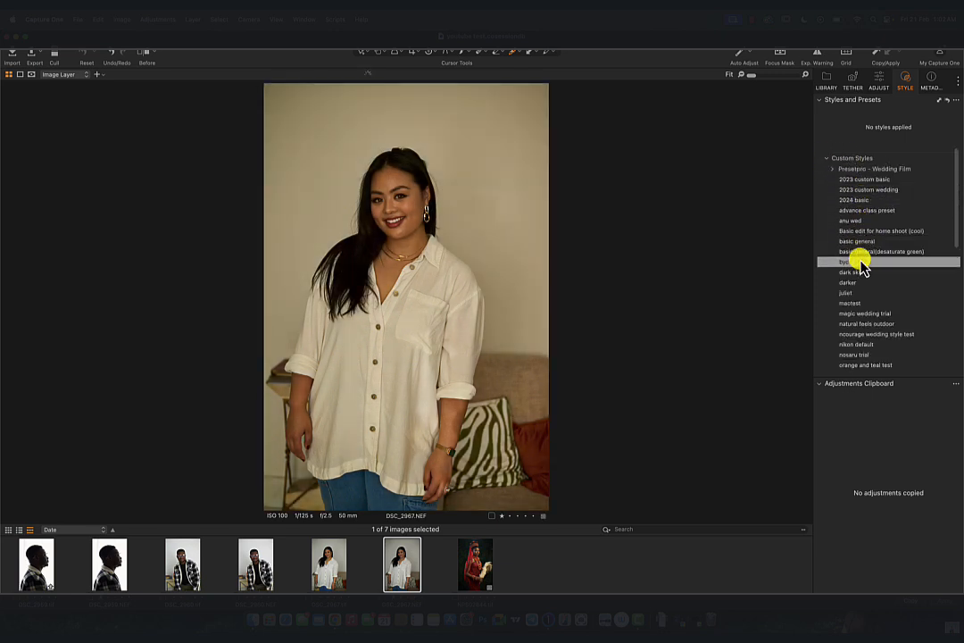
{"action": "left_click", "coordinate": [868, 202]}
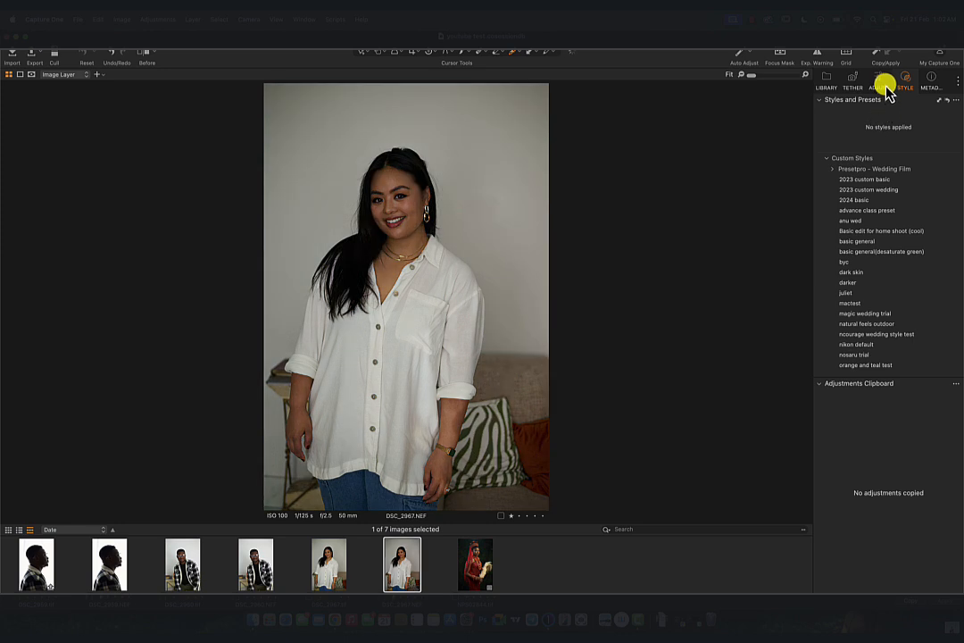
Step: Examine the photo's metadata, from the basic file and camera details through the IPTC fields
{"action": "left_click", "coordinate": [883, 86]}
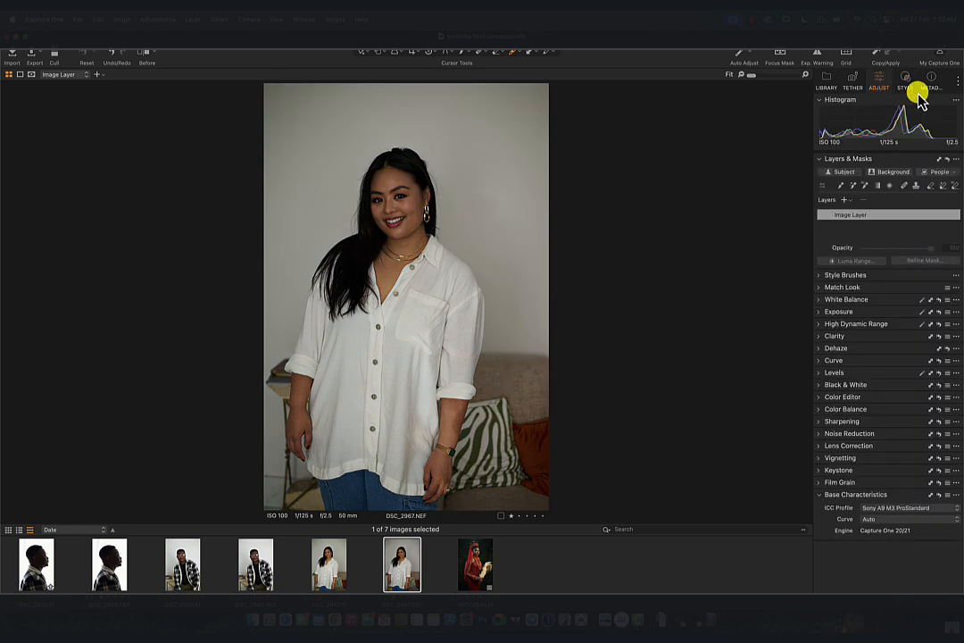
{"action": "left_click", "coordinate": [905, 85]}
{"action": "left_click", "coordinate": [931, 87]}
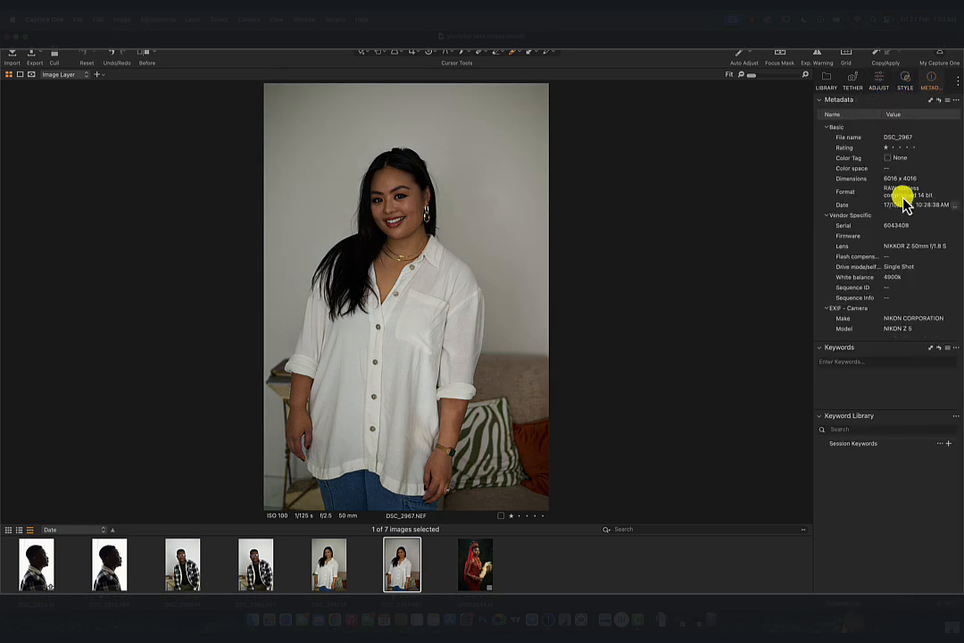
{"action": "scroll", "coordinate": [891, 234], "scroll_direction": "down", "scroll_amount": 3}
{"action": "scroll", "coordinate": [893, 236], "scroll_direction": "down", "scroll_amount": 10}
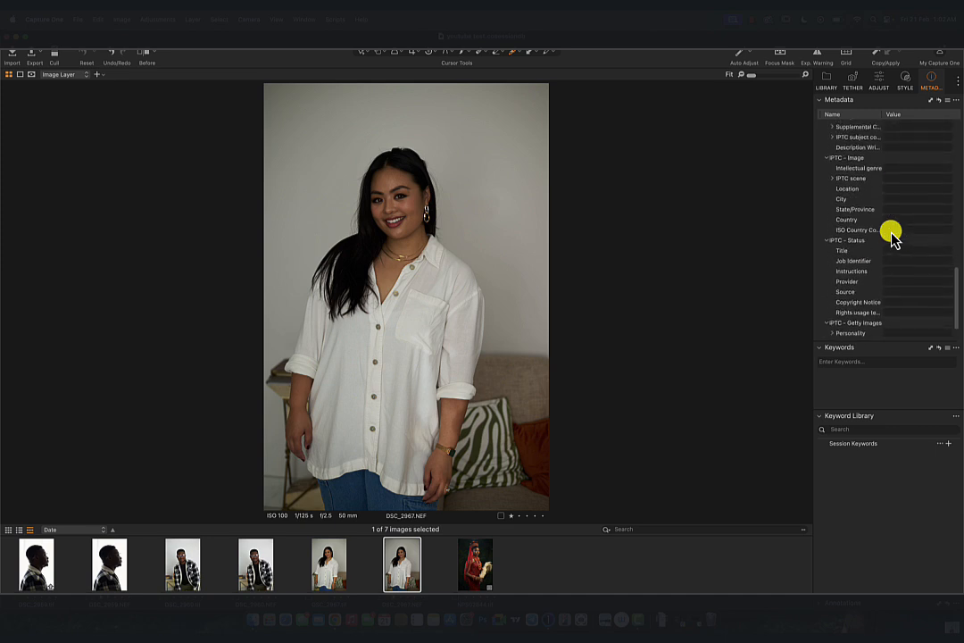
{"action": "scroll", "coordinate": [891, 234], "scroll_direction": "up", "scroll_amount": 10}
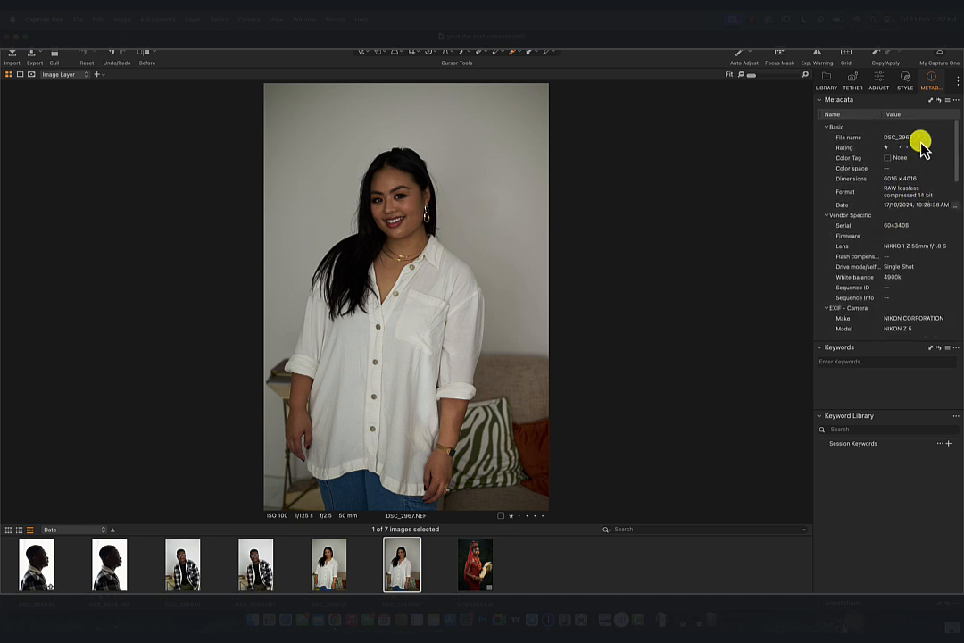
Step: Return to the adjustment tools and set the Exposure of DSC_2967.NEF to 0.8
{"action": "left_click", "coordinate": [881, 86]}
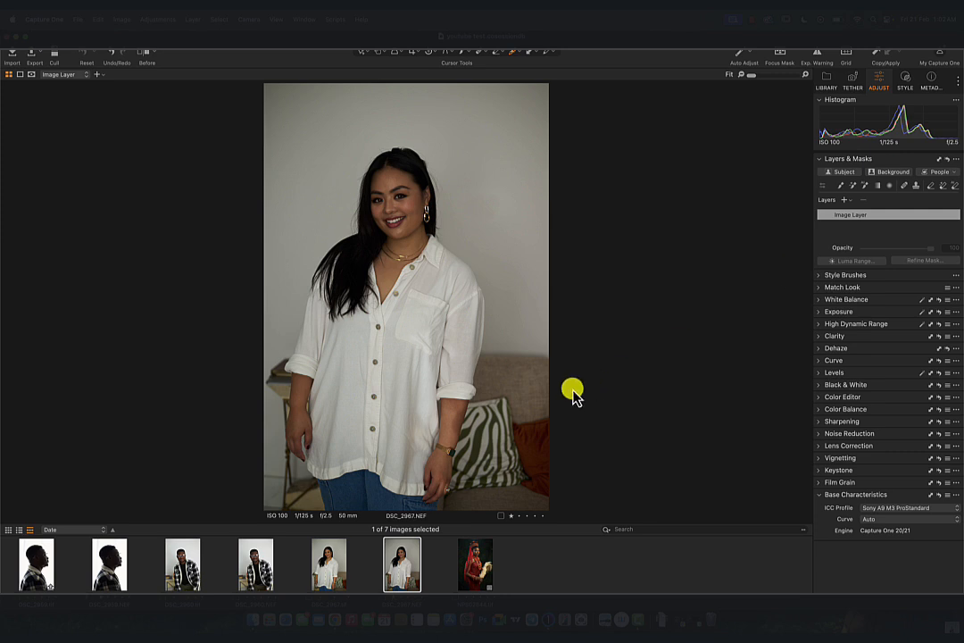
{"action": "left_click", "coordinate": [841, 314]}
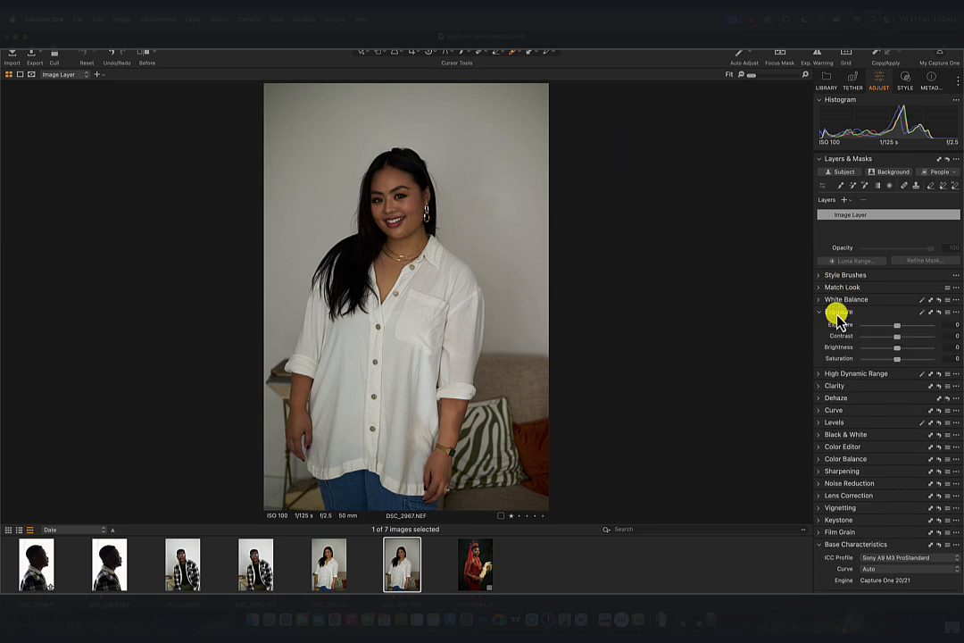
{"action": "left_click_drag", "start_coordinate": [899, 330], "coordinate": [908, 329]}
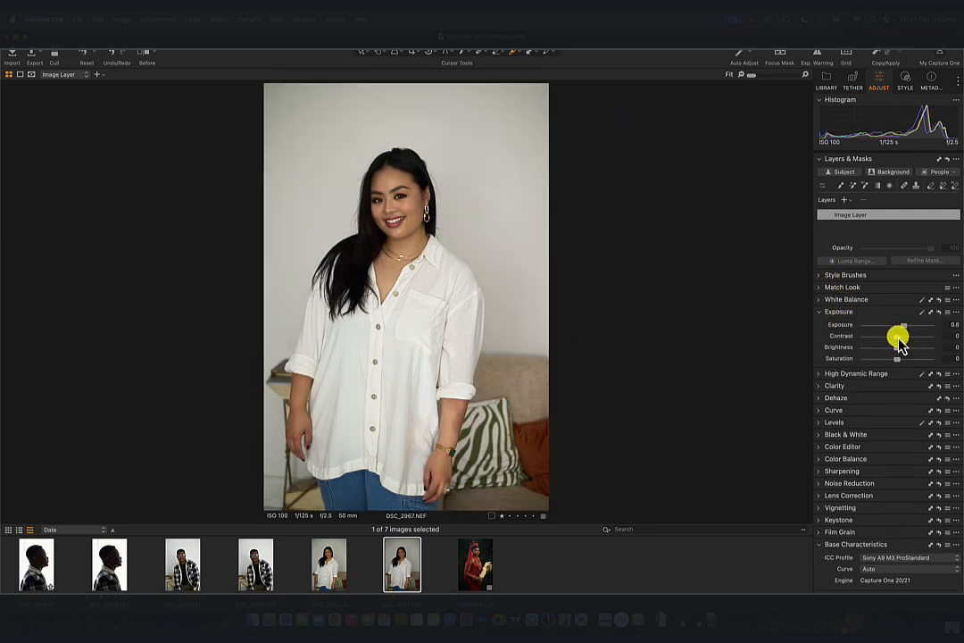
Step: Copy the adjustments from DSC_2967.NEF and apply them to DSC_2960.tif
{"action": "left_click", "coordinate": [878, 56]}
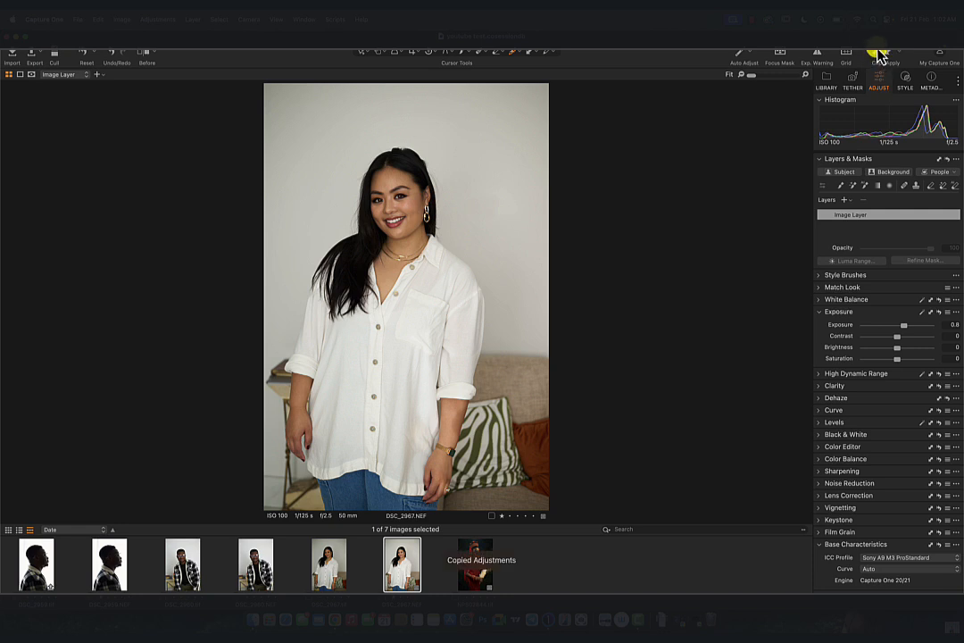
{"action": "left_click", "coordinate": [183, 561]}
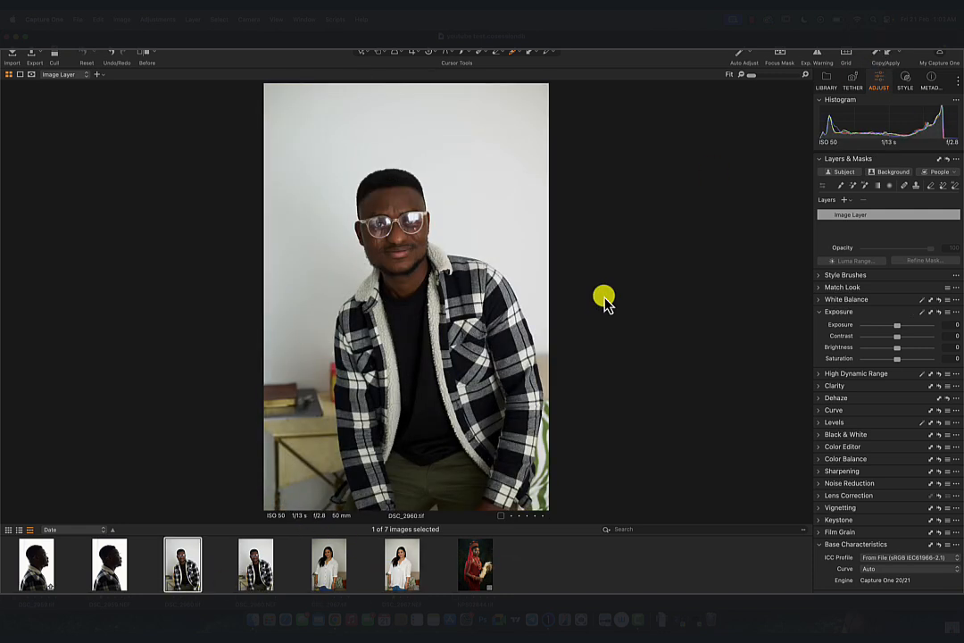
{"action": "left_click", "coordinate": [890, 59]}
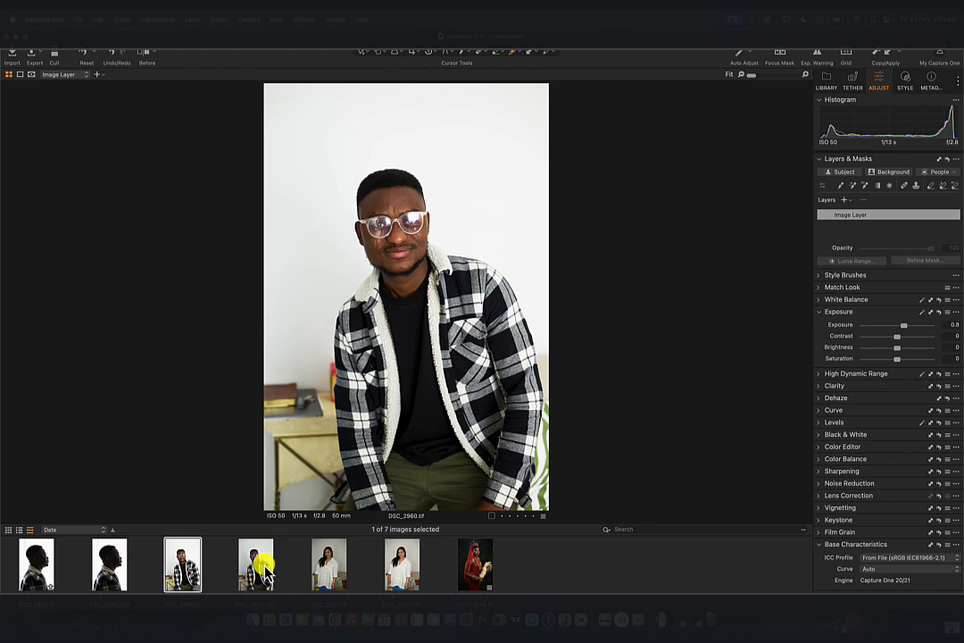
Step: Compare images side by side as a full set, then as the DSC_2960 and DSC_2967 pairs, and clear the selection
{"action": "key", "text": "super+a"}
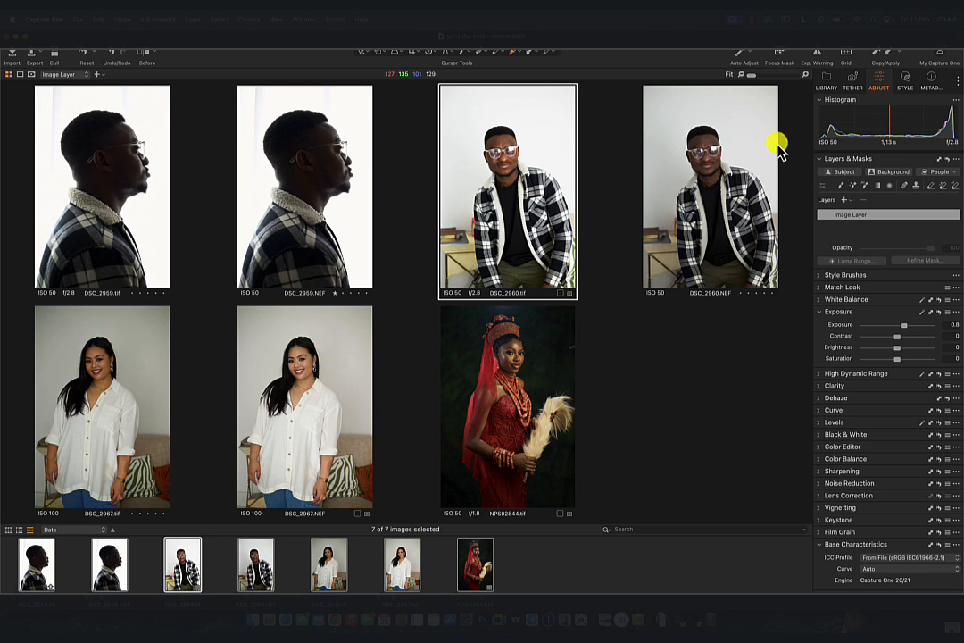
{"action": "left_click", "coordinate": [542, 582]}
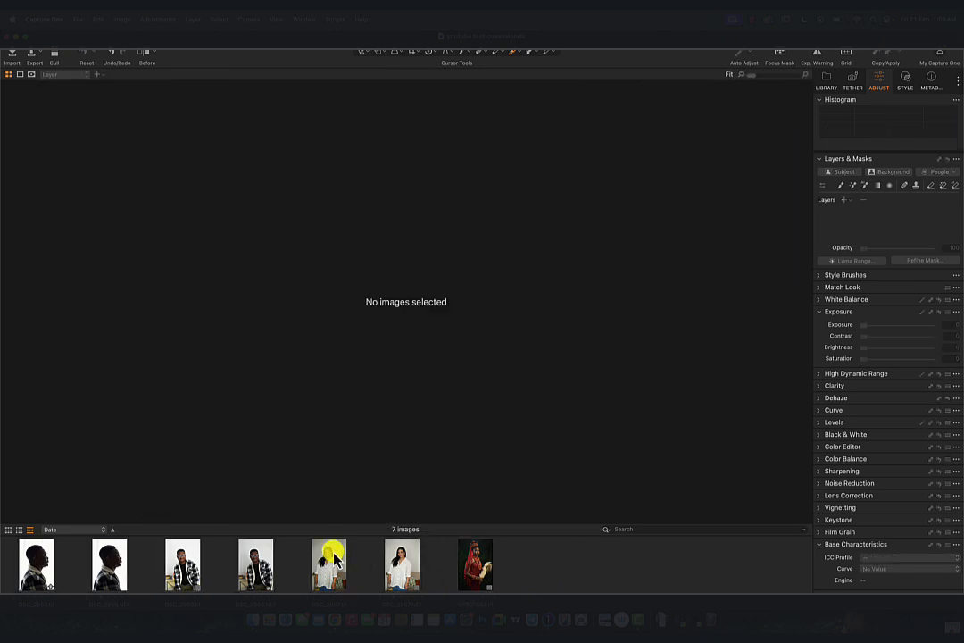
{"action": "left_click", "coordinate": [183, 569]}
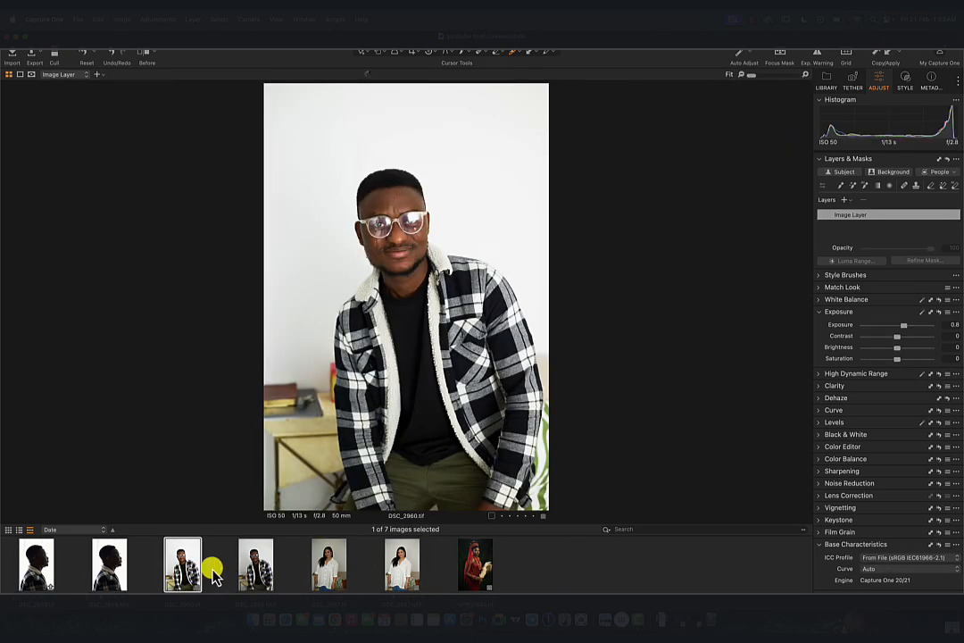
{"action": "left_click", "coordinate": [270, 579], "text": "super"}
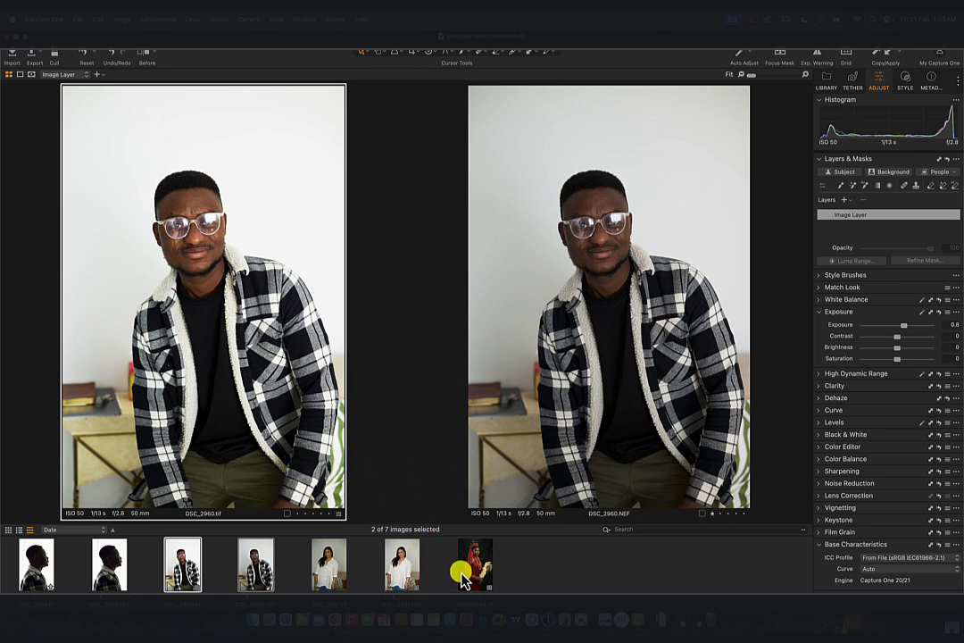
{"action": "left_click", "coordinate": [327, 565]}
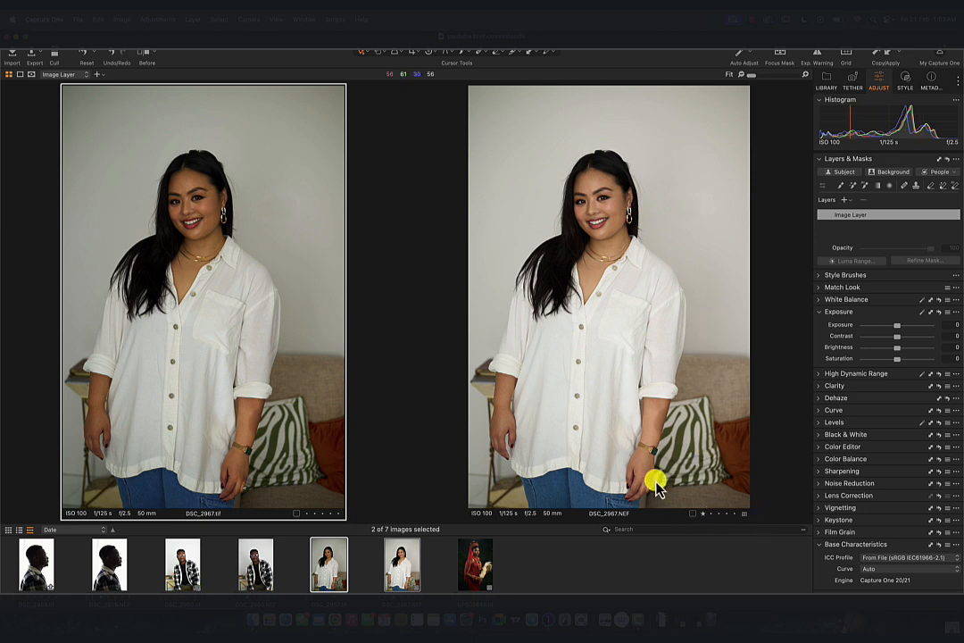
{"action": "left_click", "coordinate": [625, 567]}
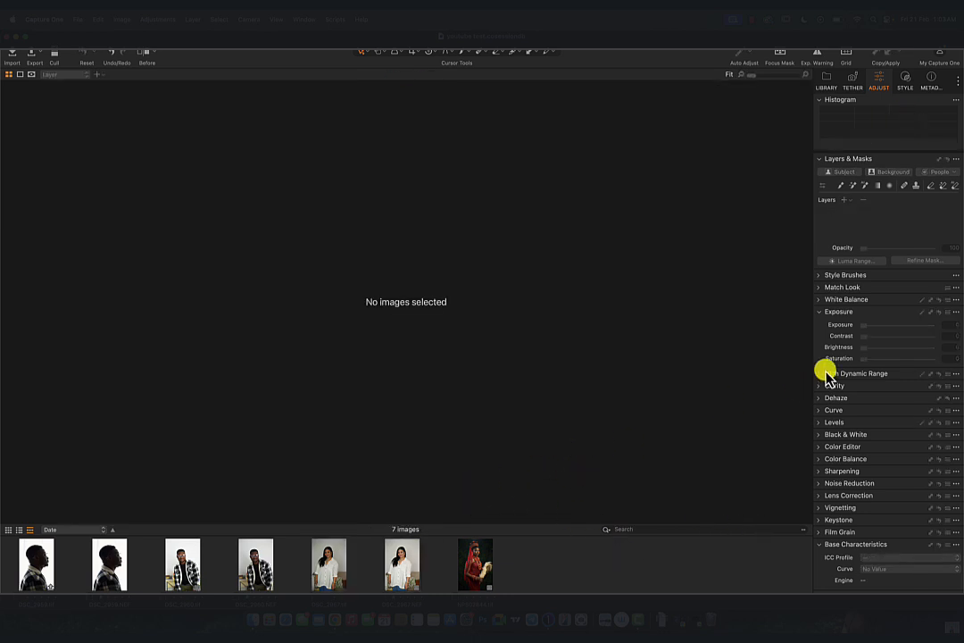
Step: Preview the focus mask, exposure warning and grid overlays on DSC_2967.tif, switch them off, and try the viewer zoom
{"action": "left_click", "coordinate": [332, 565]}
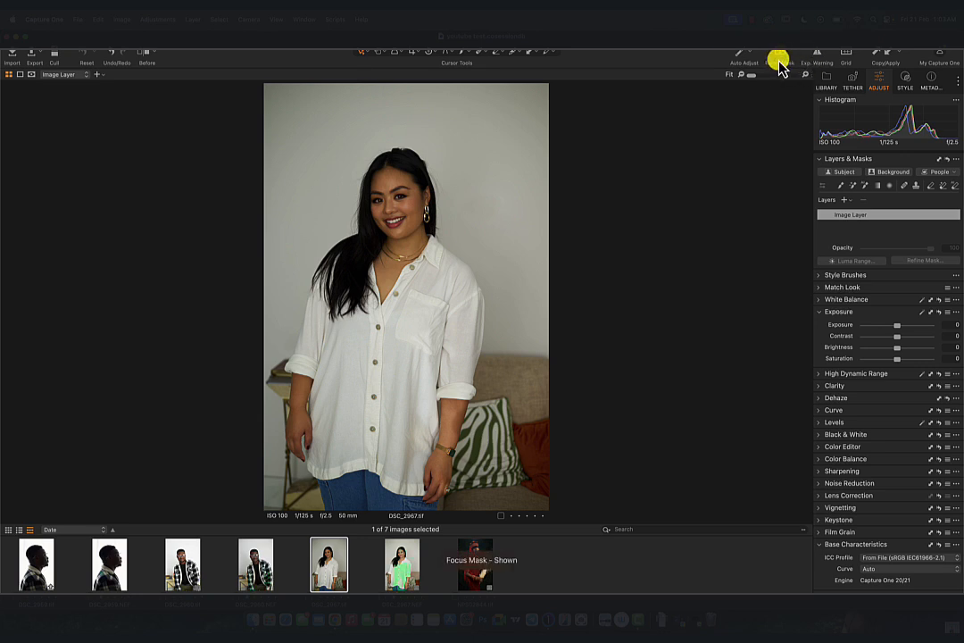
{"action": "left_click", "coordinate": [816, 57]}
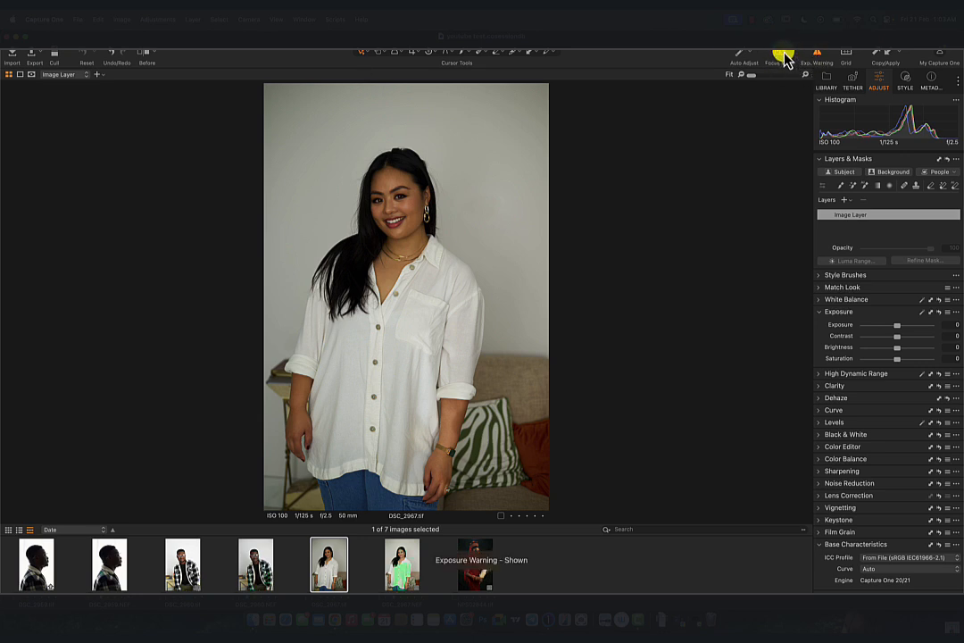
{"action": "left_click", "coordinate": [817, 59]}
{"action": "left_click", "coordinate": [846, 59]}
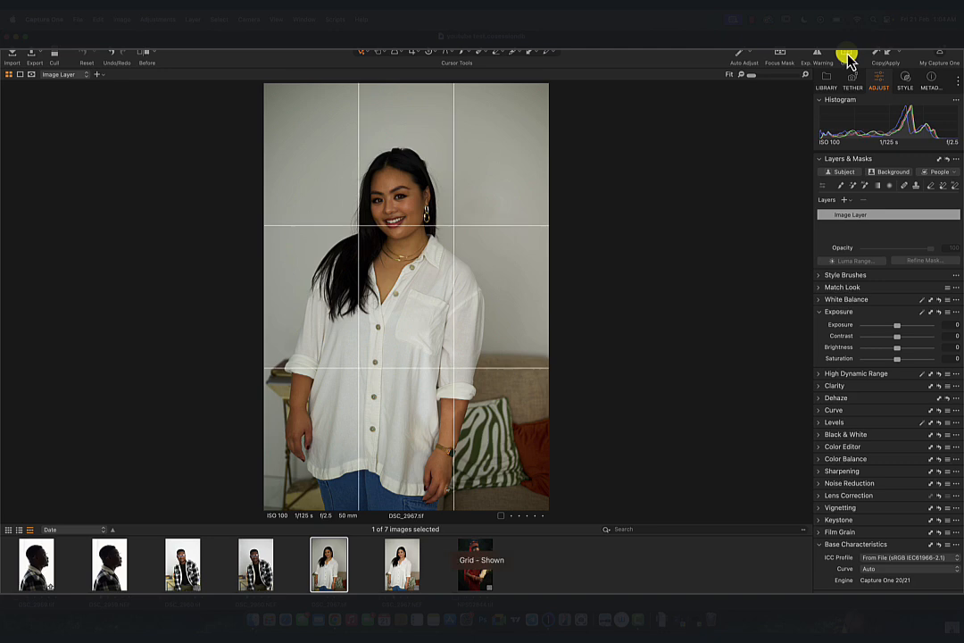
{"action": "left_click", "coordinate": [847, 59]}
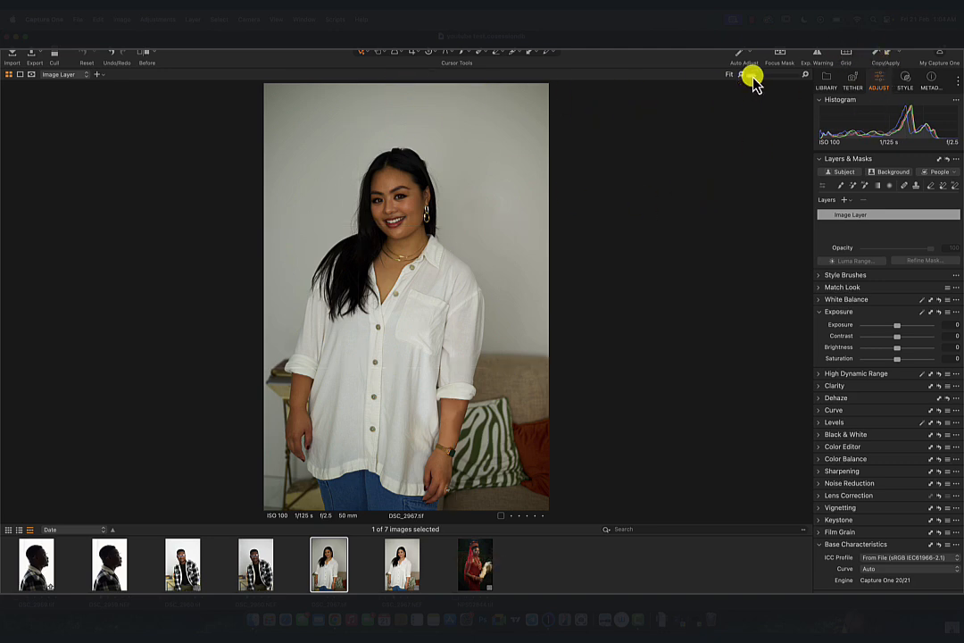
{"action": "left_click_drag", "start_coordinate": [752, 76], "coordinate": [717, 78]}
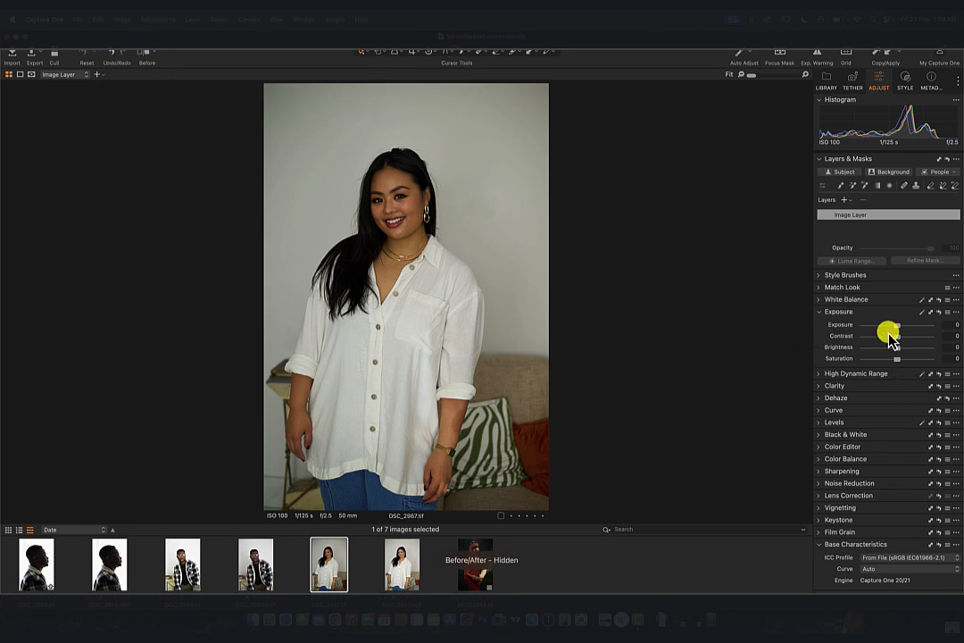
Step: Try an Exposure of -1.39 on DSC_2967.tif, compare before and after, and reset the Exposure tool
{"action": "left_click_drag", "start_coordinate": [896, 325], "coordinate": [884, 330]}
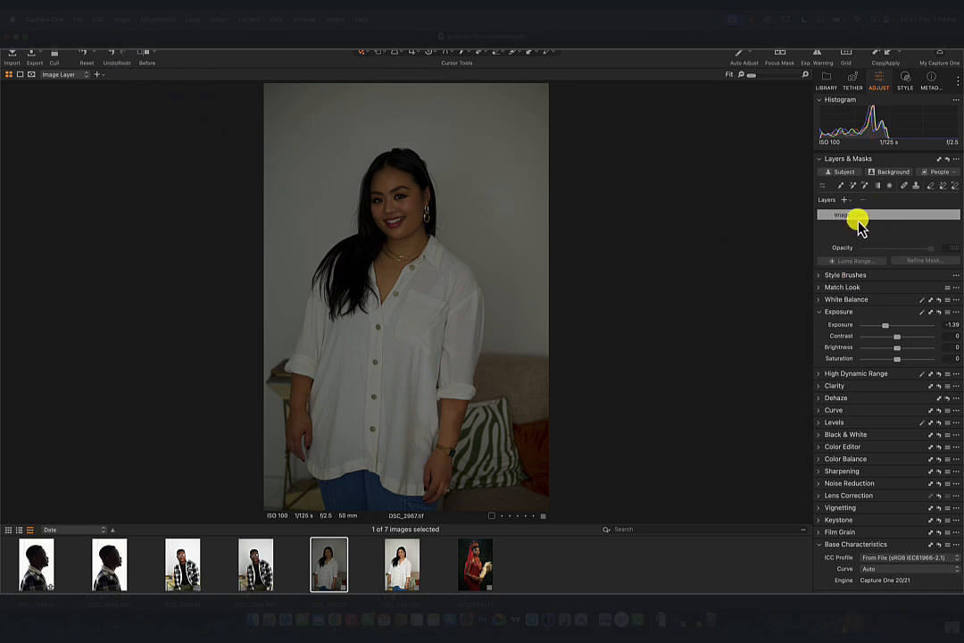
{"action": "left_click", "coordinate": [144, 56]}
{"action": "left_click", "coordinate": [144, 56]}
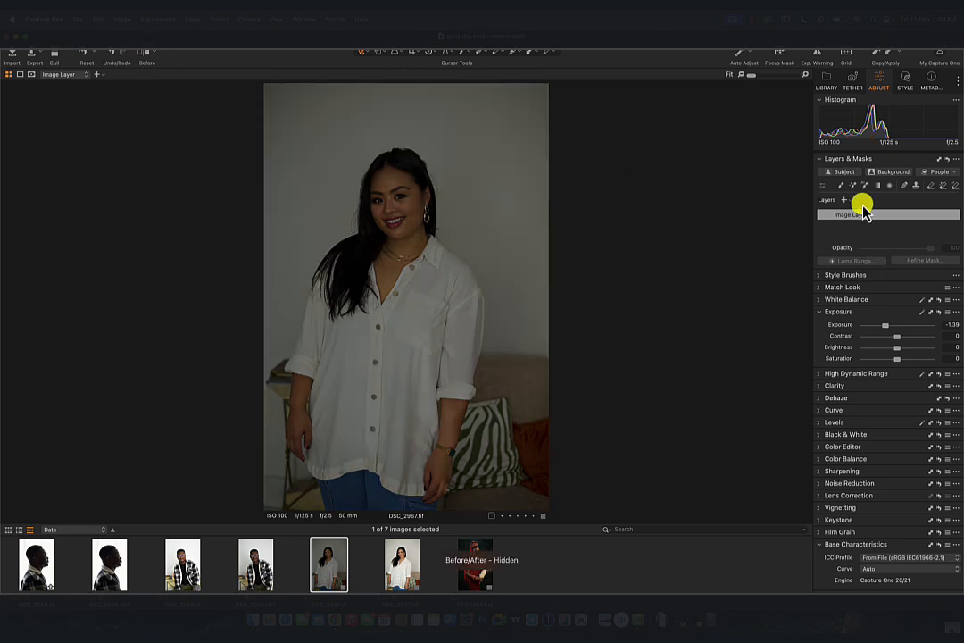
{"action": "left_click", "coordinate": [939, 313]}
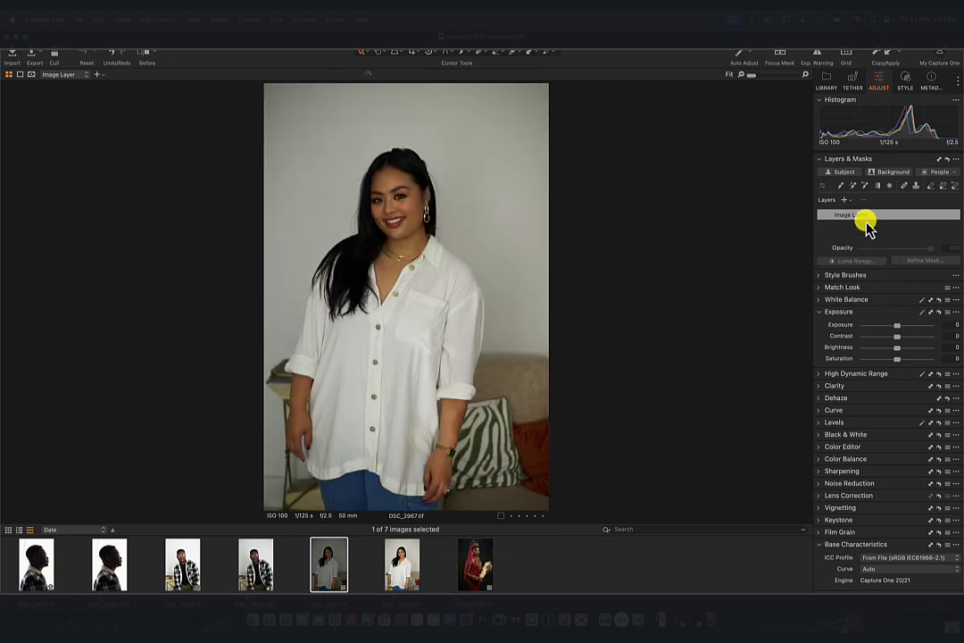
Step: Try an adjustment layer with Exposure at 3.09, toggle its visibility off and on, and delete the layer
{"action": "left_click", "coordinate": [844, 199]}
{"action": "left_click_drag", "start_coordinate": [897, 326], "coordinate": [923, 328]}
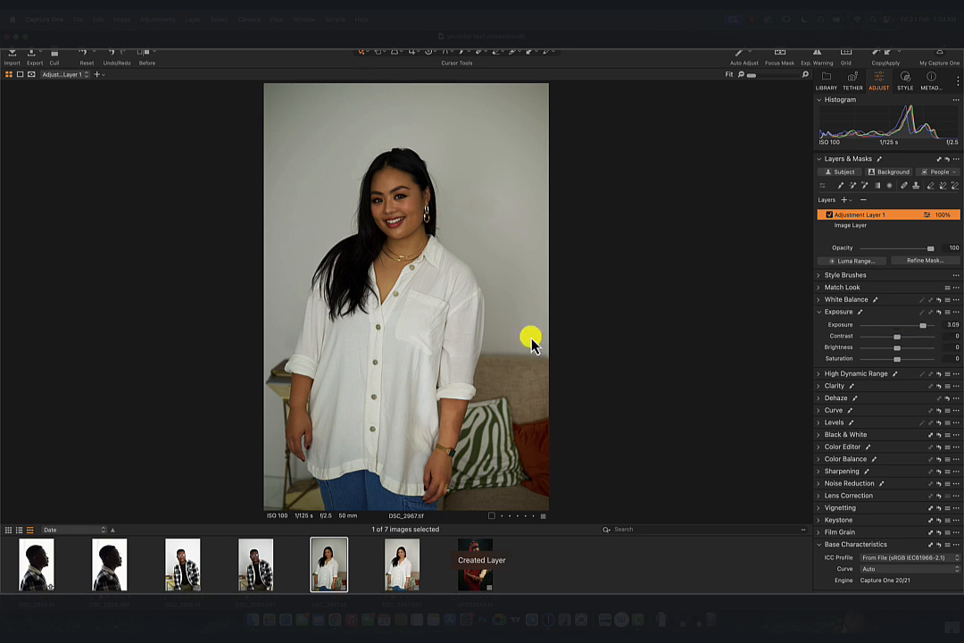
{"action": "left_click", "coordinate": [830, 215]}
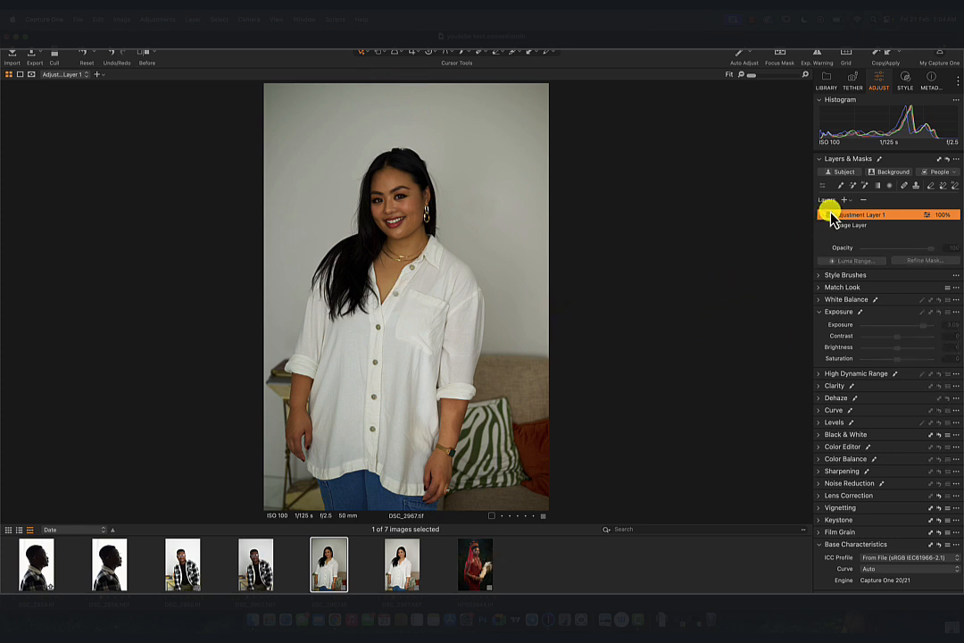
{"action": "left_click", "coordinate": [830, 215]}
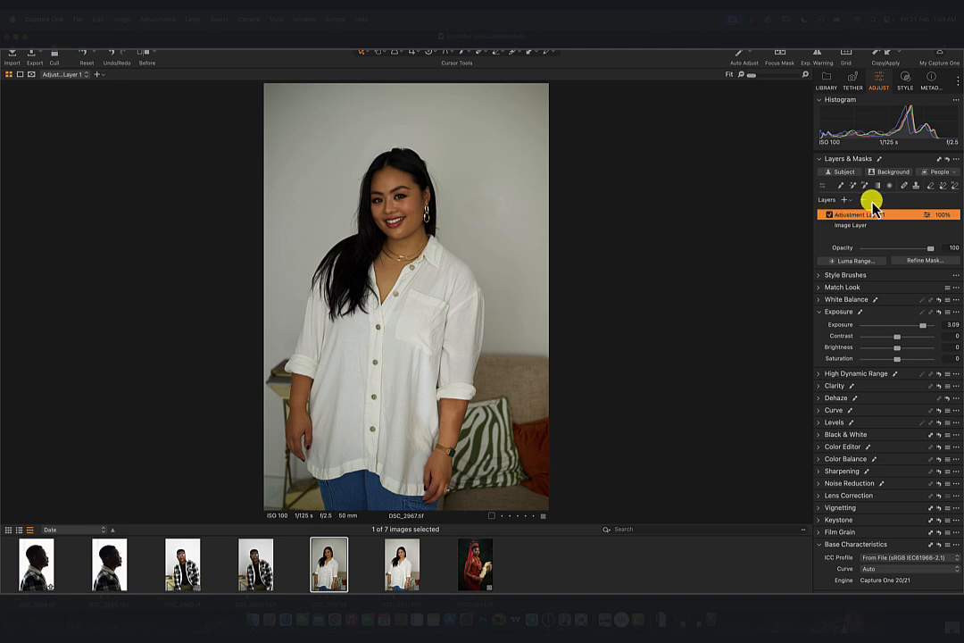
{"action": "left_click", "coordinate": [863, 200]}
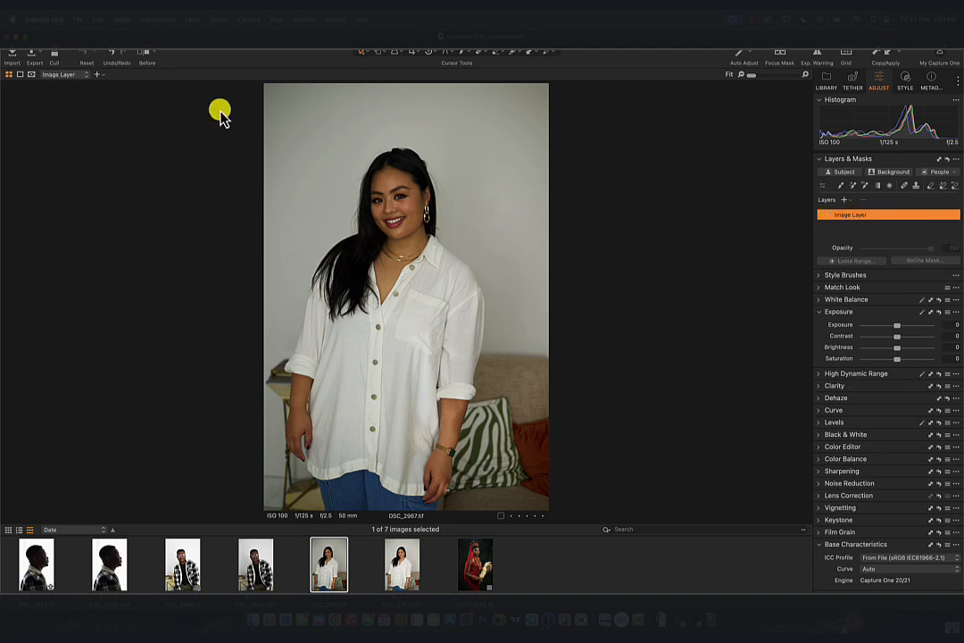
Step: Undo a trial Exposure increase, try lower Exposure with Contrast -21 and Brightness 50, and reset the Exposure tool
{"action": "mouse_move", "coordinate": [898, 326]}
{"action": "left_mouse_down"}
{"action": "mouse_move", "coordinate": [870, 351]}
{"action": "mouse_move", "coordinate": [909, 327]}
{"action": "left_mouse_up"}
{"action": "left_click", "coordinate": [108, 53]}
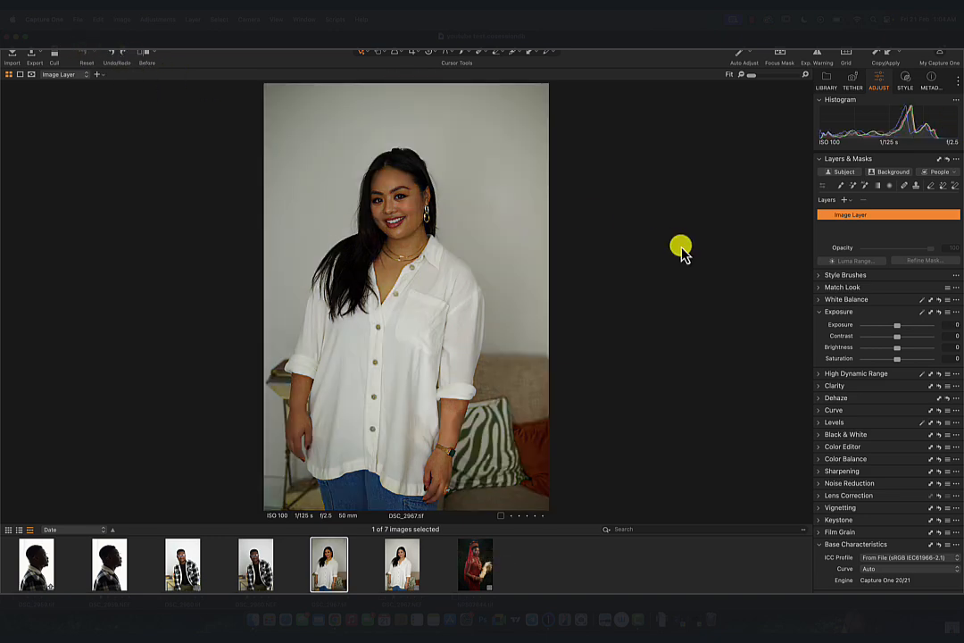
{"action": "mouse_move", "coordinate": [898, 325]}
{"action": "left_mouse_down"}
{"action": "mouse_move", "coordinate": [888, 327]}
{"action": "mouse_move", "coordinate": [931, 348]}
{"action": "mouse_move", "coordinate": [882, 335]}
{"action": "left_mouse_up"}
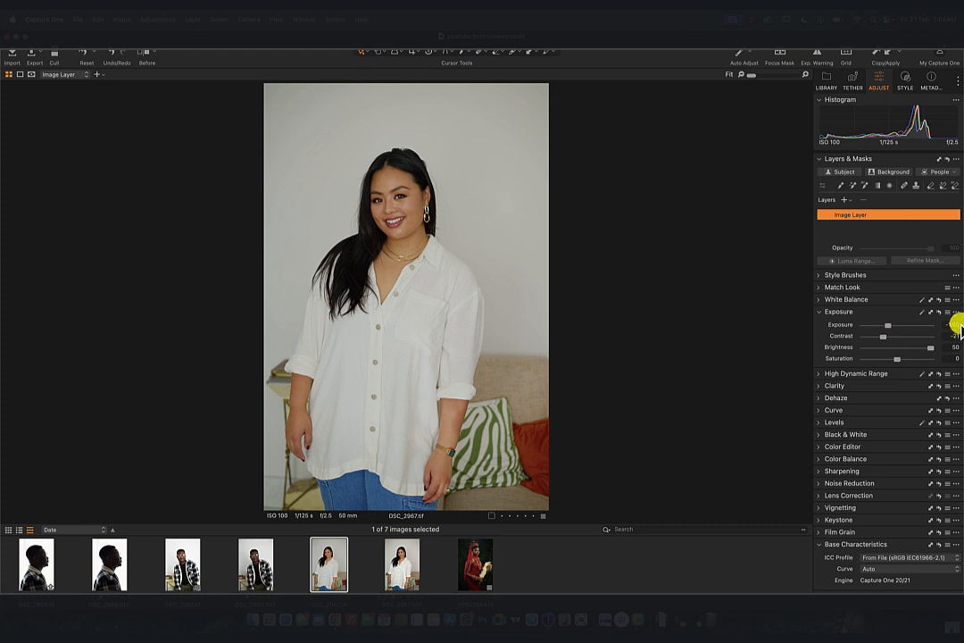
{"action": "left_click", "coordinate": [939, 312]}
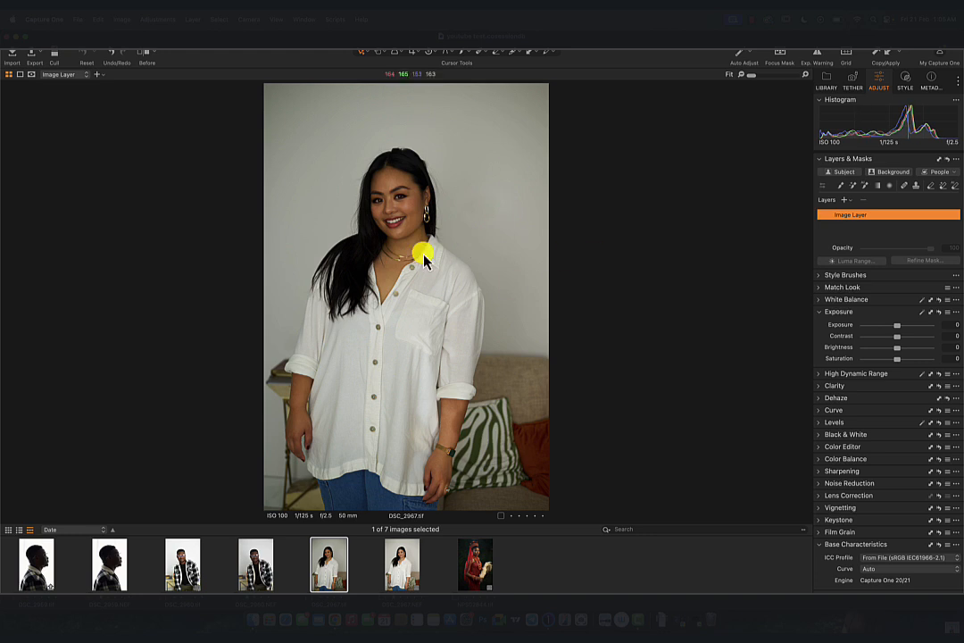
Step: Review the format, adjustment and metadata settings for editing DSC_2967.tif with Adobe Photoshop 2025, and cancel without creating an edit file
{"action": "right_click", "coordinate": [454, 171]}
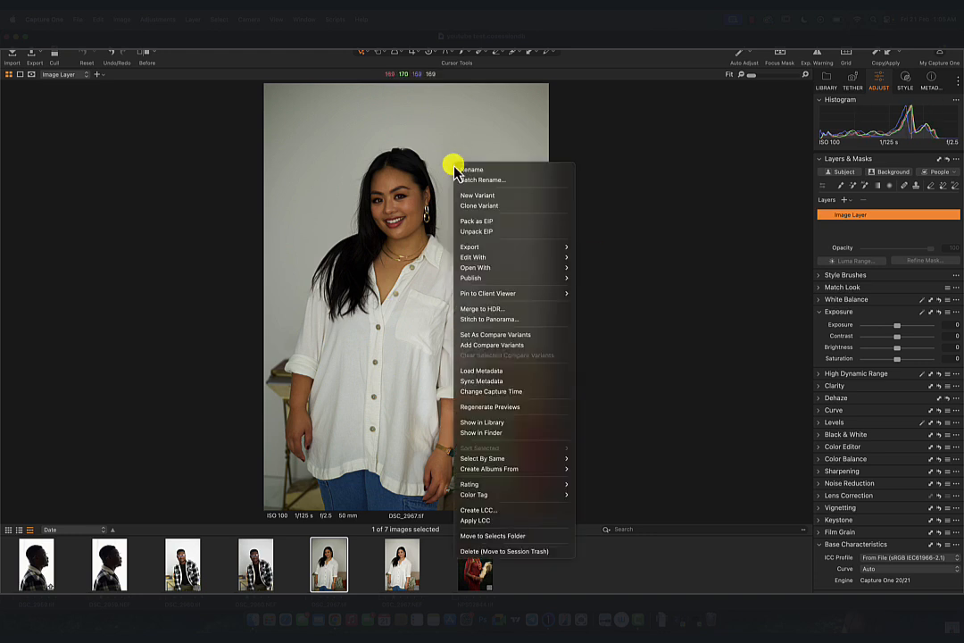
{"action": "mouse_move", "coordinate": [554, 260]}
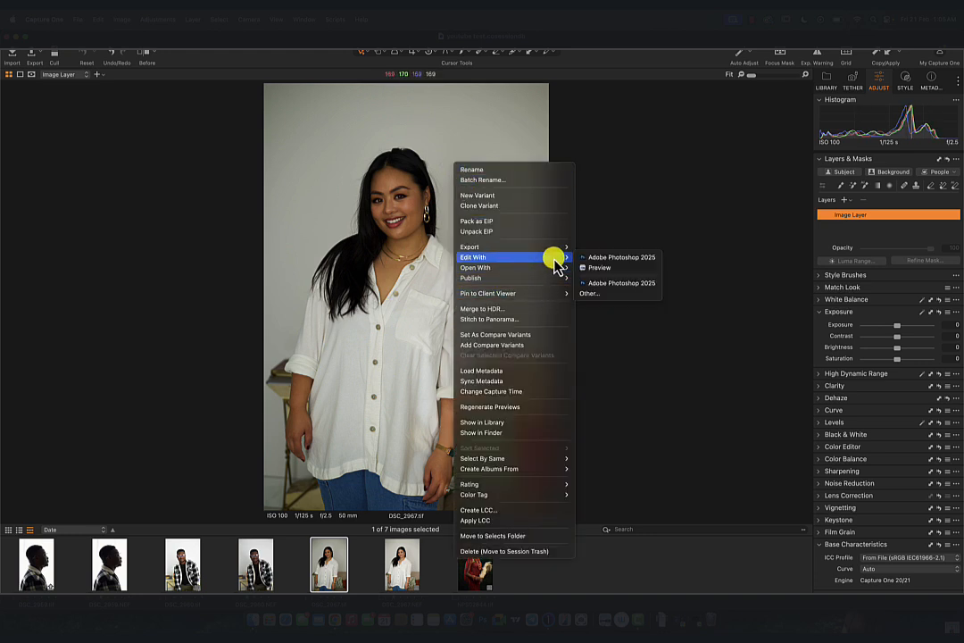
{"action": "left_click", "coordinate": [614, 259]}
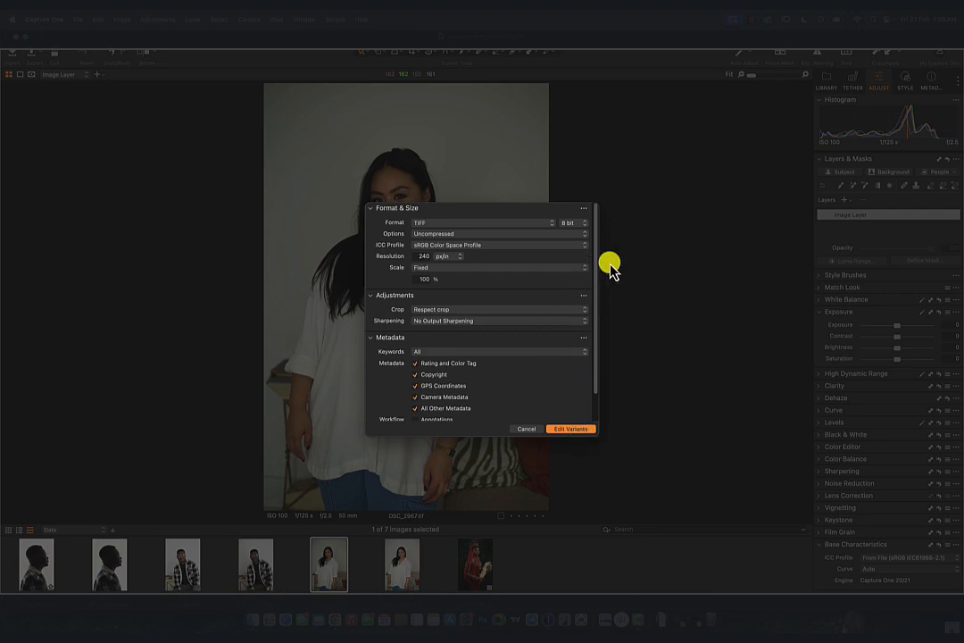
{"action": "left_click", "coordinate": [535, 430]}
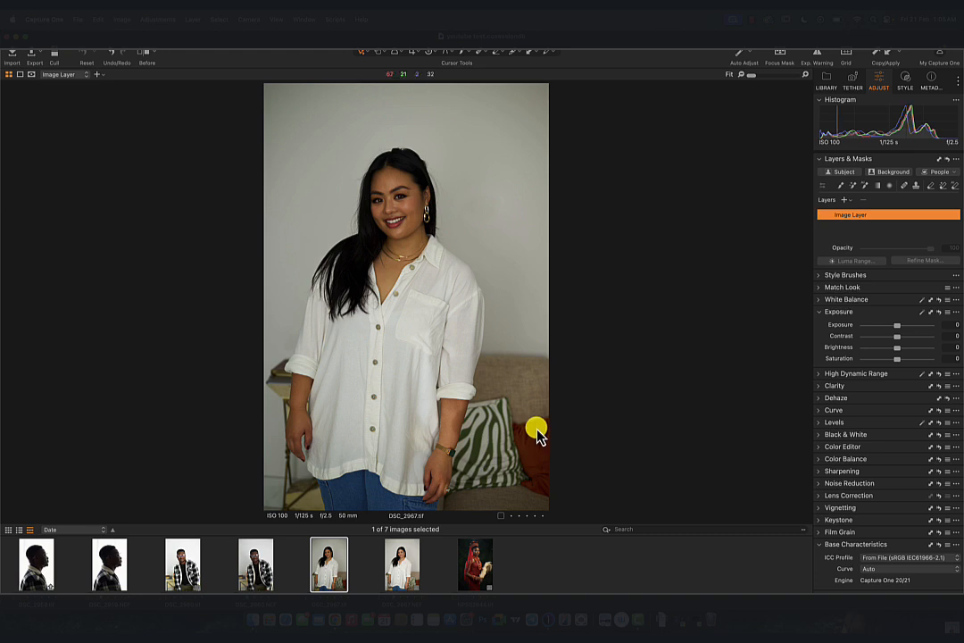
{"action": "right_click", "coordinate": [427, 213]}
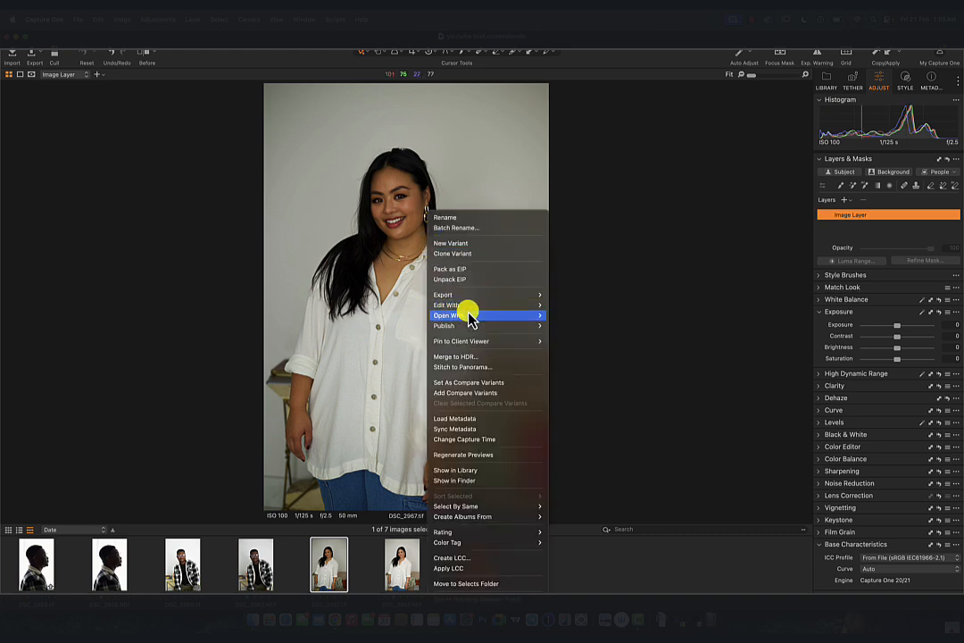
{"action": "mouse_move", "coordinate": [468, 318]}
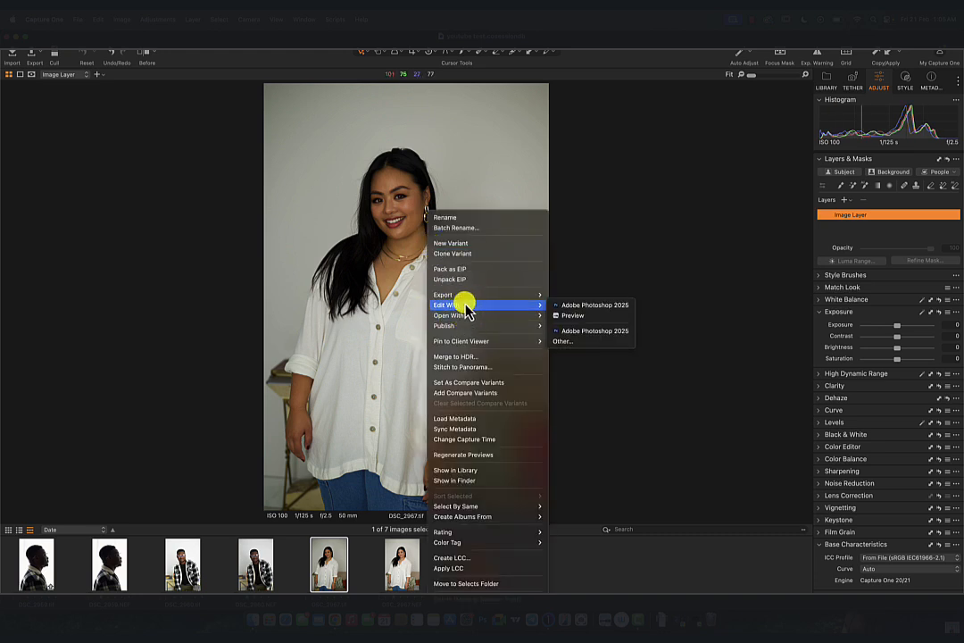
{"action": "left_click", "coordinate": [417, 192]}
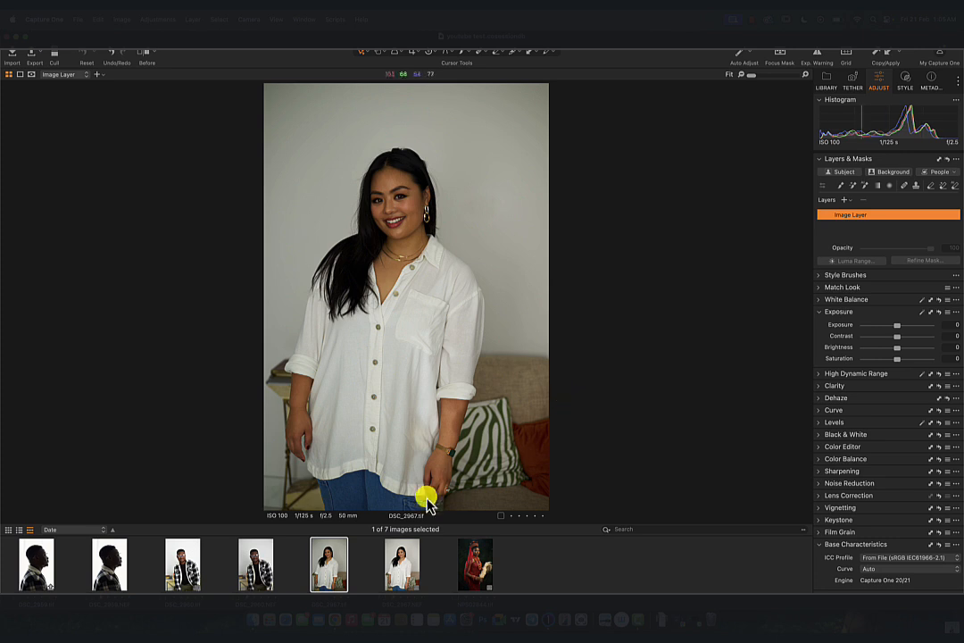
Step: Select DSC_2967.NEF and check its option for editing with Adobe Photoshop 2025
{"action": "left_click", "coordinate": [401, 563]}
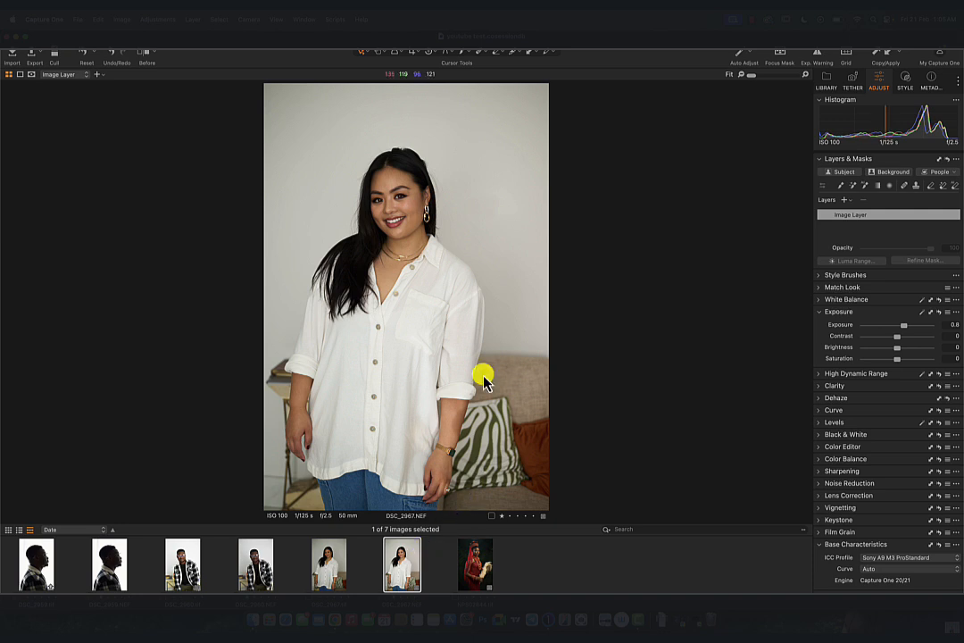
{"action": "right_click", "coordinate": [459, 202]}
{"action": "mouse_move", "coordinate": [555, 293]}
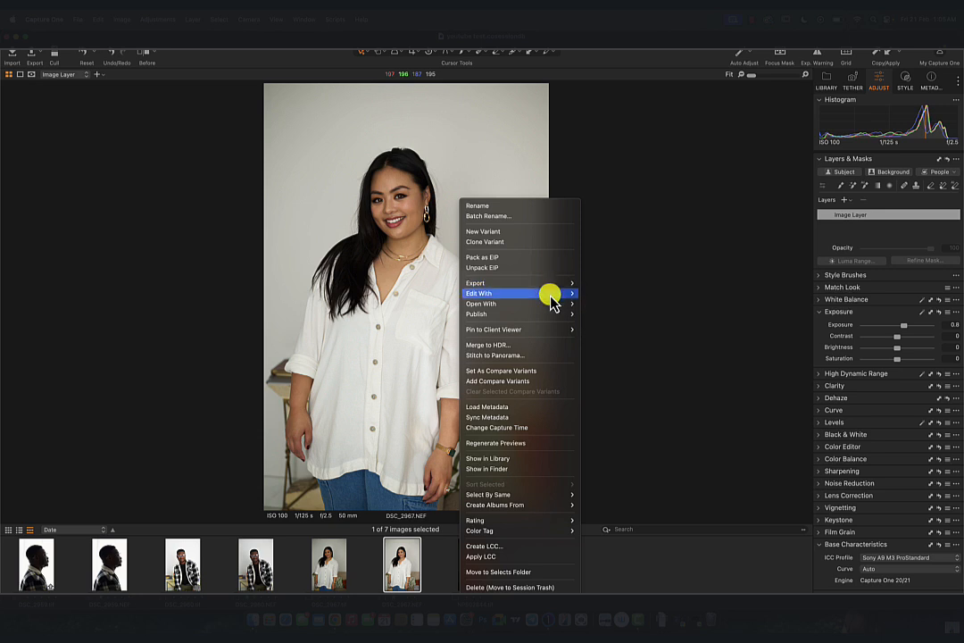
{"action": "left_click", "coordinate": [625, 294]}
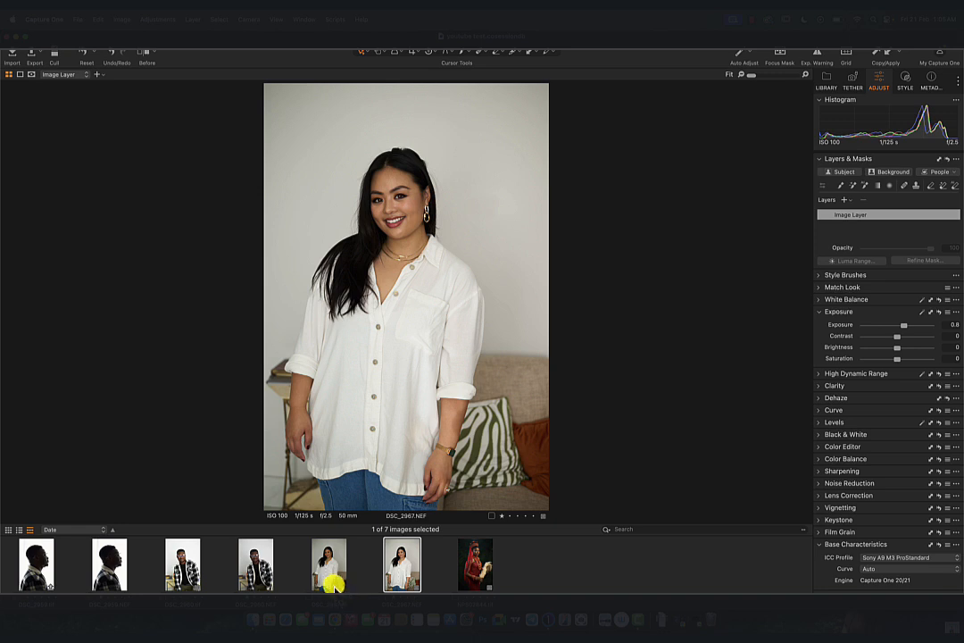
Step: Select DSC_2967.tif and open the original file with an external editor
{"action": "left_click", "coordinate": [333, 583]}
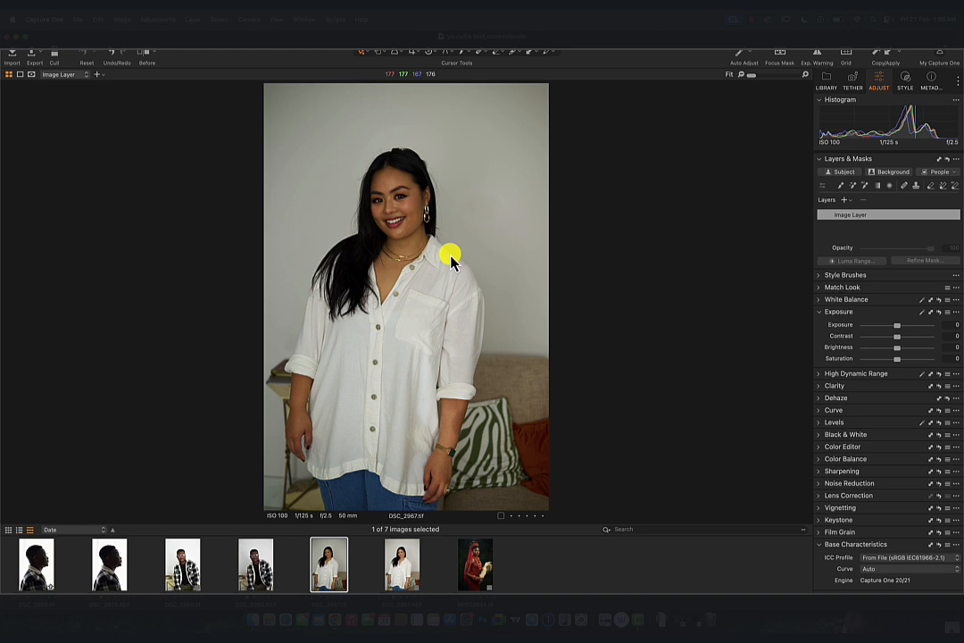
{"action": "right_click", "coordinate": [421, 195]}
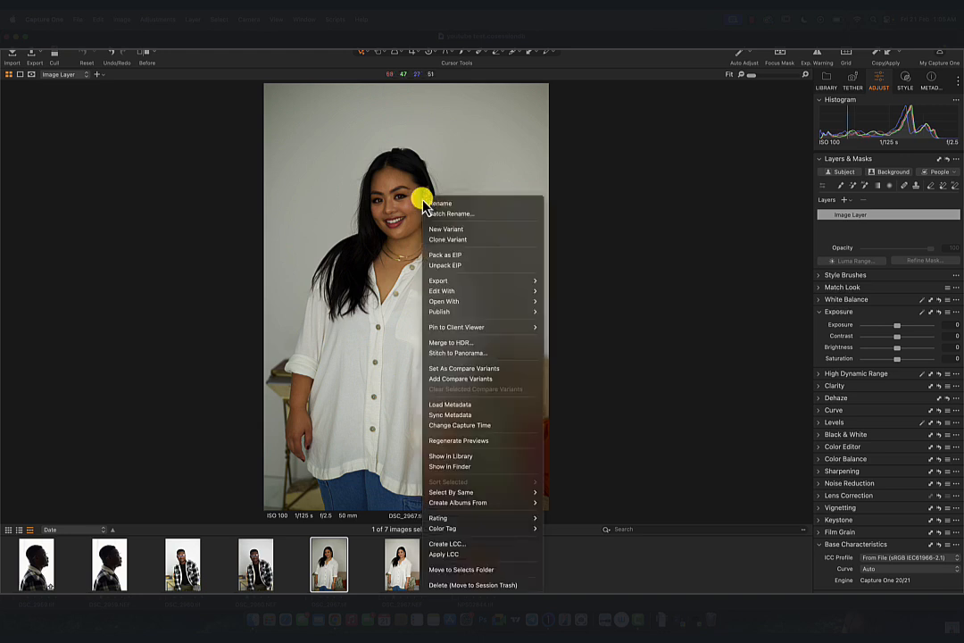
{"action": "mouse_move", "coordinate": [527, 301]}
{"action": "left_click", "coordinate": [568, 303]}
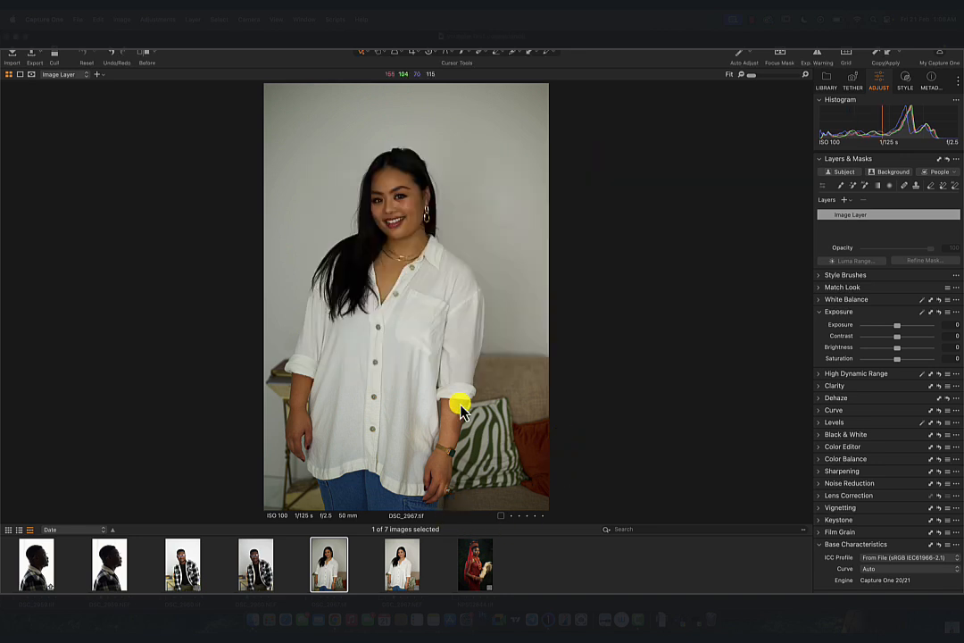
Step: Start an edit of DSC_2967.NEF with Adobe Photoshop 2025
{"action": "left_click", "coordinate": [416, 582]}
{"action": "right_click", "coordinate": [434, 304]}
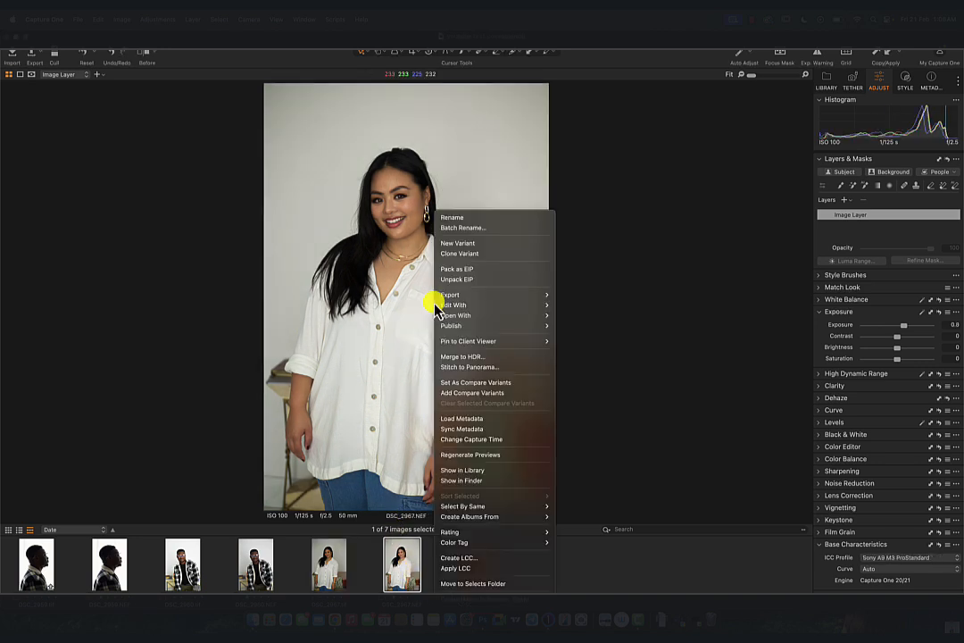
{"action": "mouse_move", "coordinate": [519, 306]}
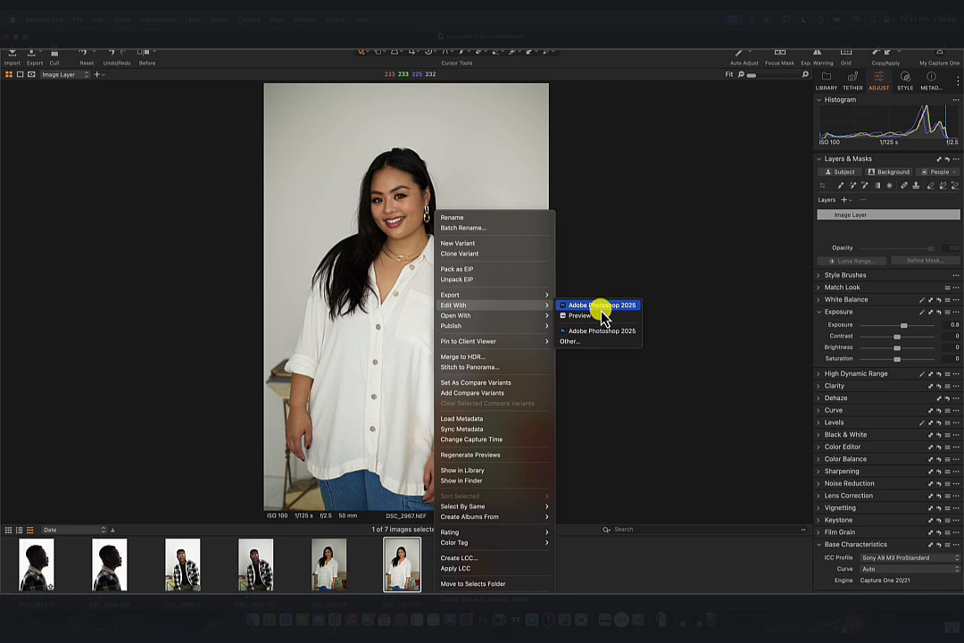
{"action": "left_click", "coordinate": [602, 307]}
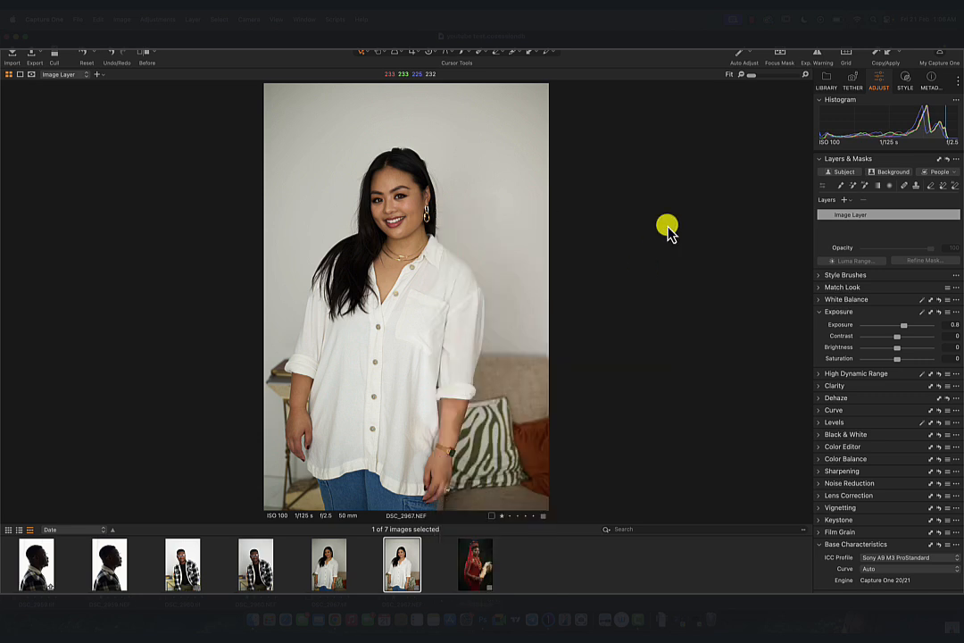